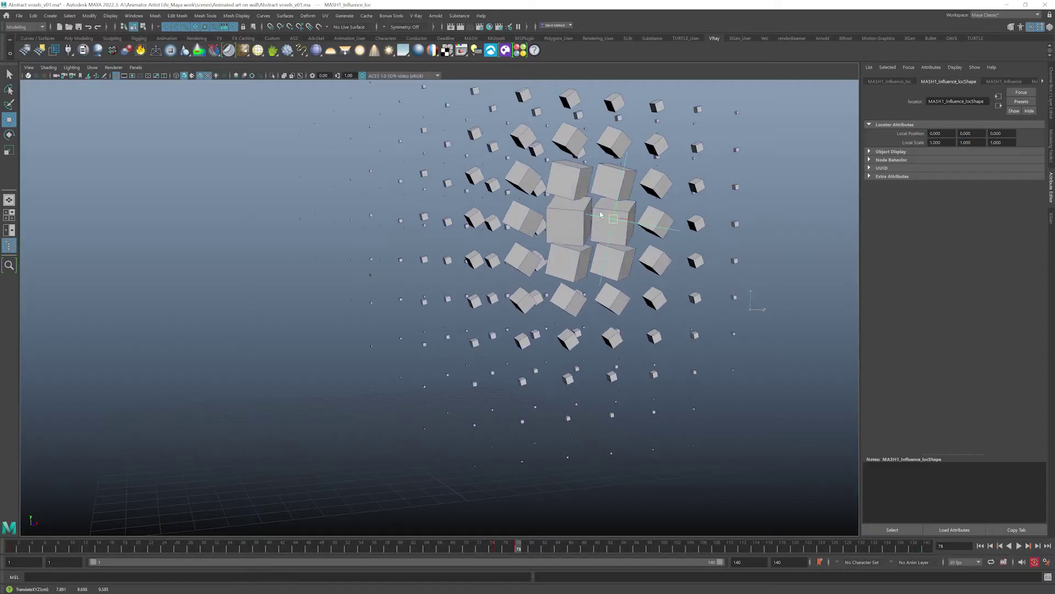
Bring up the Moving art on wall project with its Project panel showing the C0169 footage
{"action": "left_click_drag", "start_coordinate": [600, 215], "coordinate": [558, 208]}
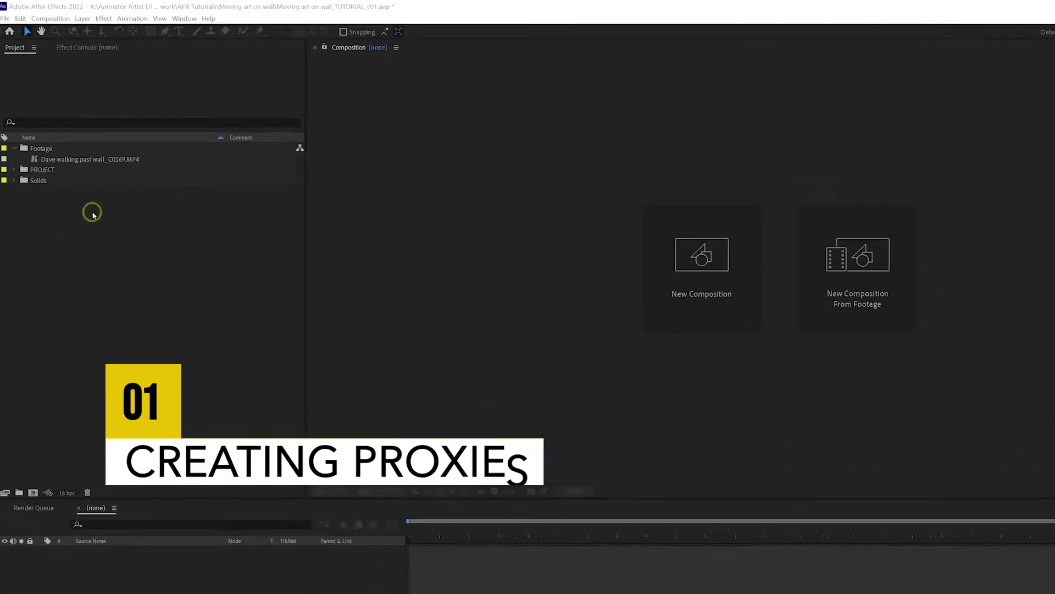
Build a C0169 composition from the wall MP4 footage and scrub through the graffiti wall clip
{"action": "left_click_drag", "start_coordinate": [47, 117], "coordinate": [58, 130]}
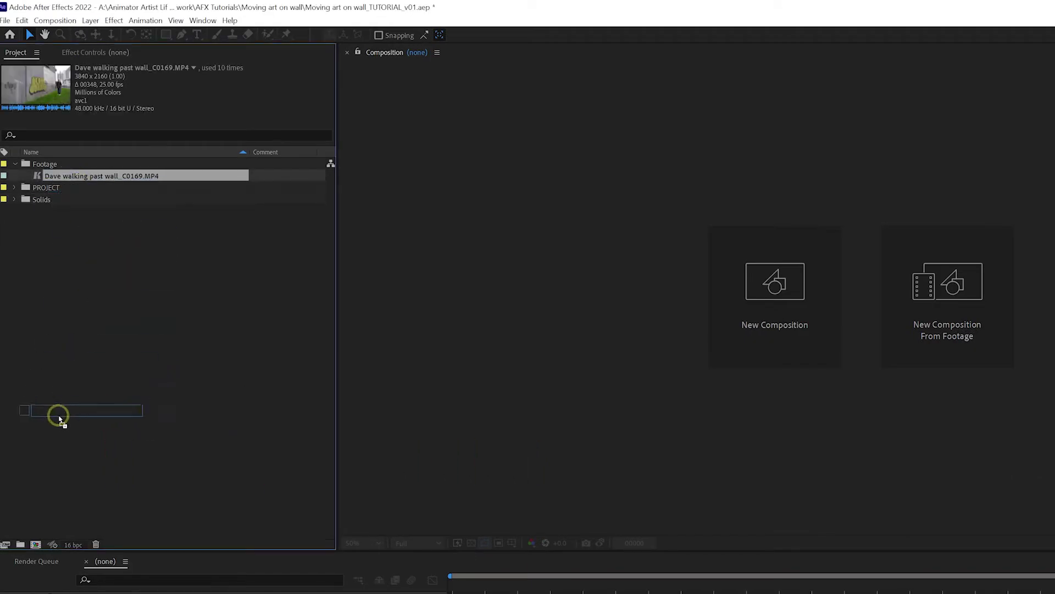
{"action": "left_click_drag", "start_coordinate": [87, 195], "coordinate": [37, 547]}
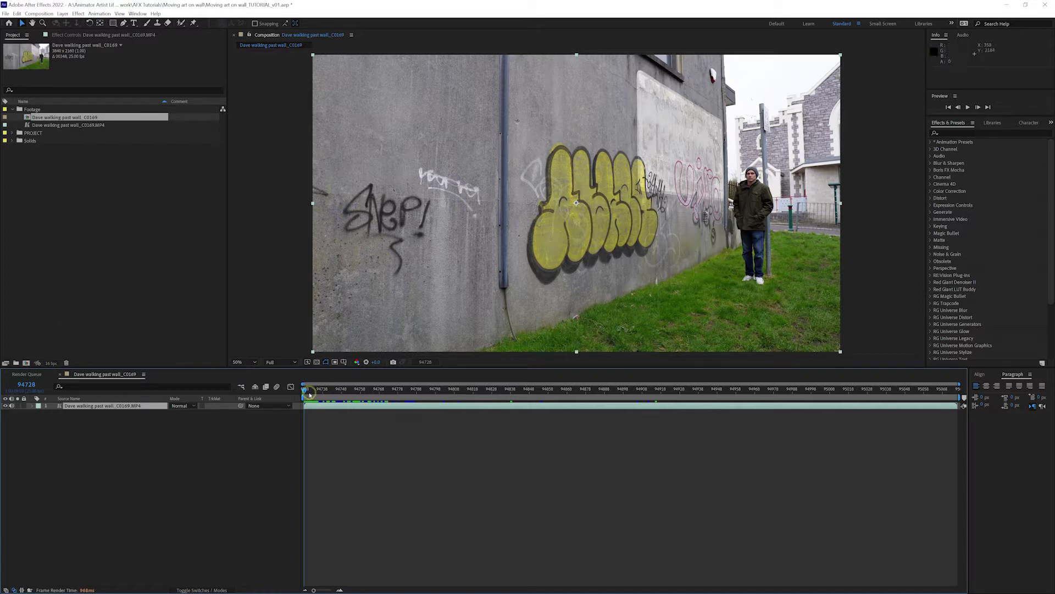
{"action": "mouse_move", "coordinate": [310, 394]}
{"action": "left_mouse_down"}
{"action": "mouse_move", "coordinate": [536, 394]}
{"action": "mouse_move", "coordinate": [304, 394]}
{"action": "left_mouse_up"}
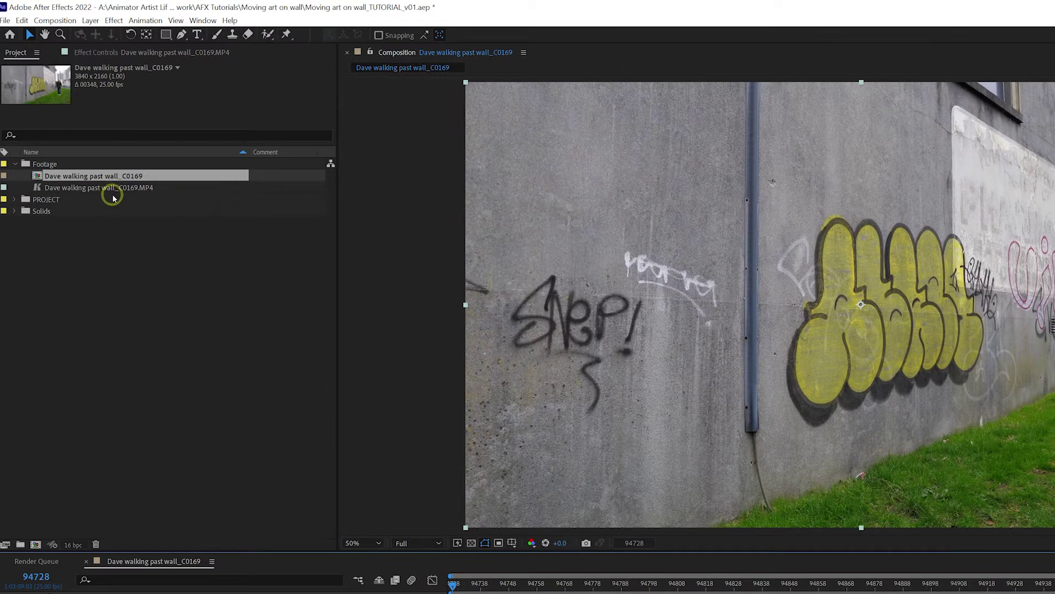
Queue a Create Proxy > Movie render for the MP4 wall footage
{"action": "left_click", "coordinate": [77, 126]}
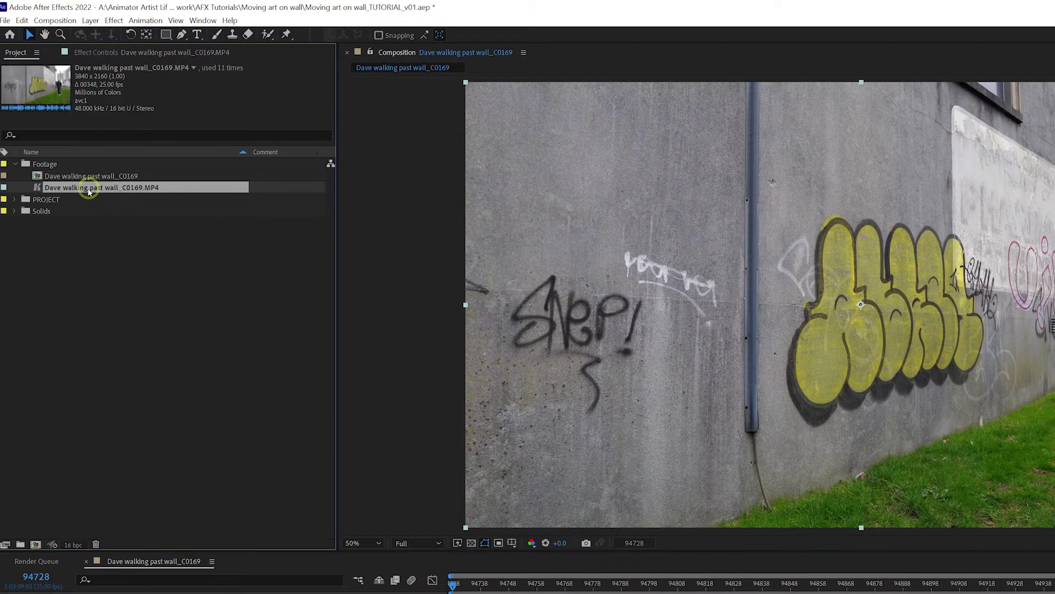
{"action": "right_click", "coordinate": [140, 191]}
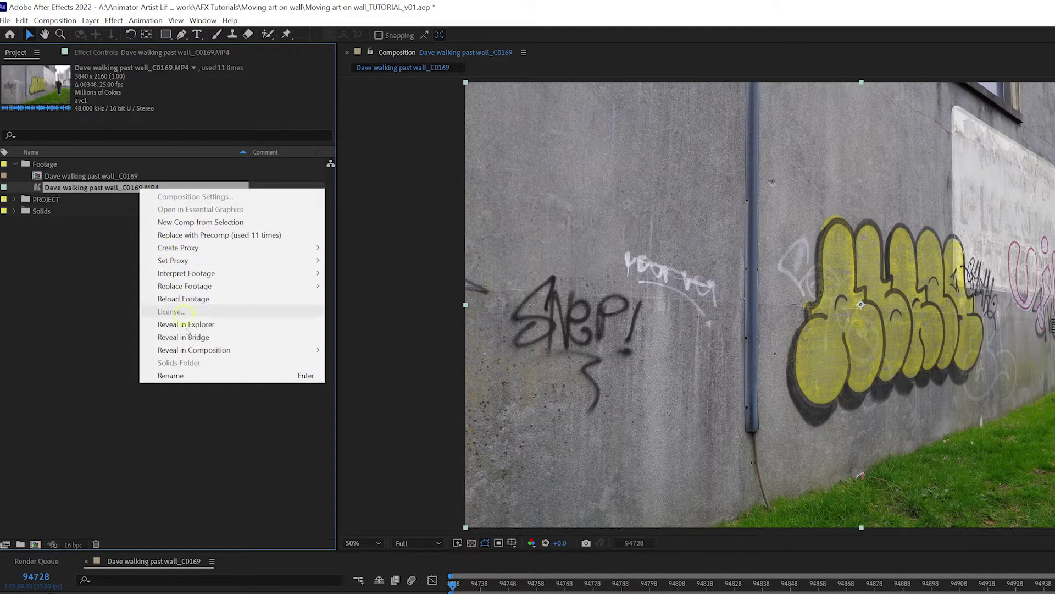
{"action": "mouse_move", "coordinate": [200, 252]}
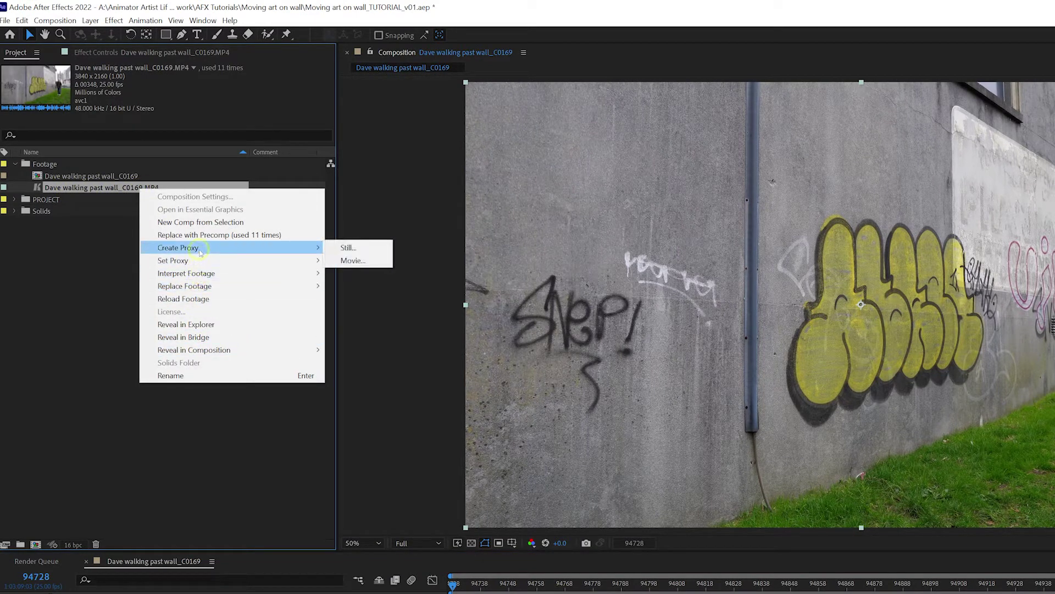
{"action": "left_click", "coordinate": [351, 262]}
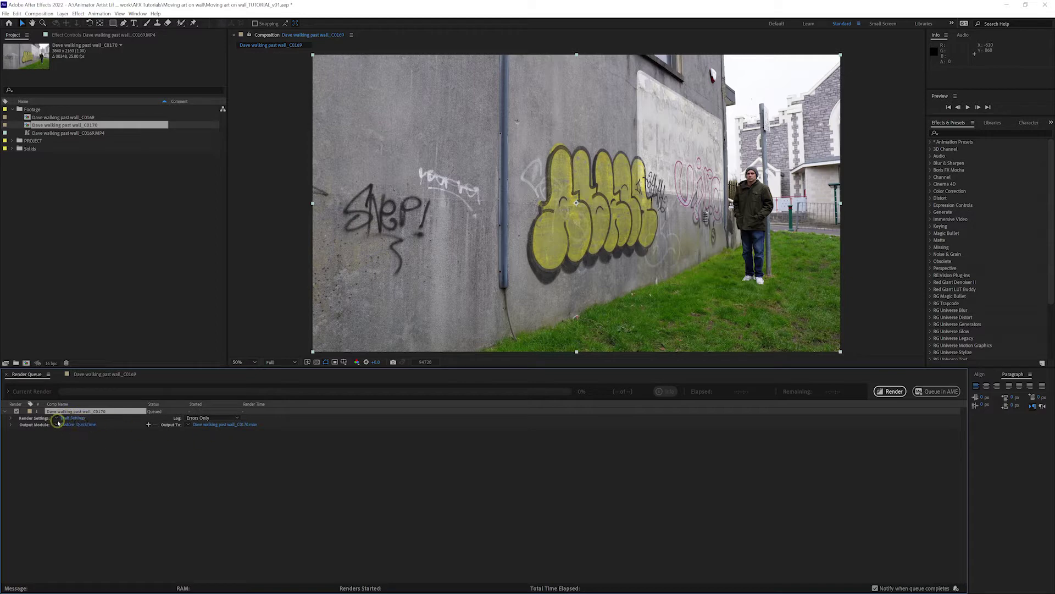
Set the proxy render's output module to RGB channels and the Apple ProRes 422 codec
{"action": "left_click", "coordinate": [55, 419]}
{"action": "left_click", "coordinate": [208, 471]}
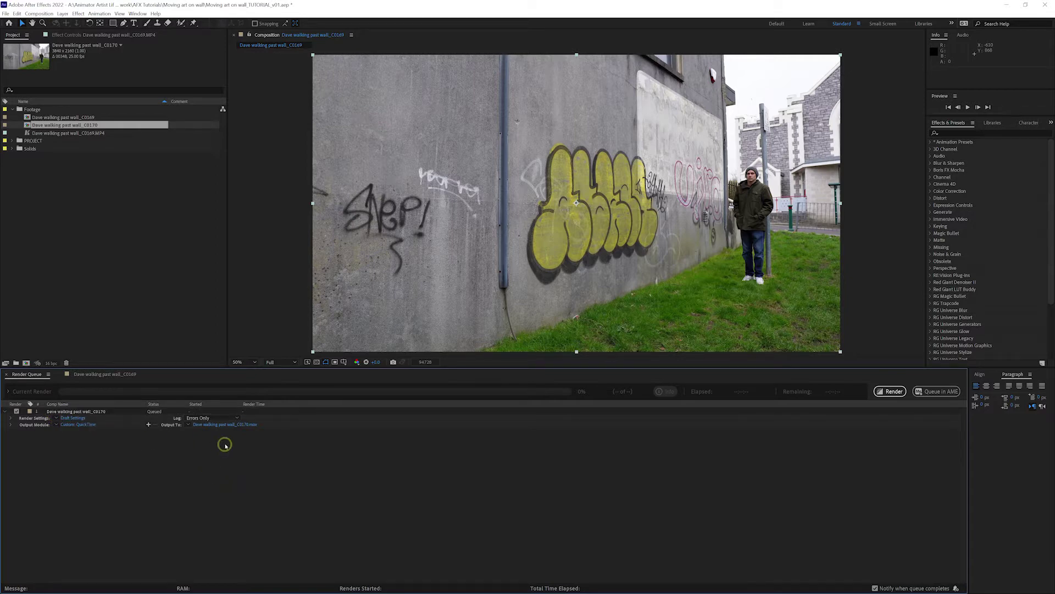
{"action": "left_click", "coordinate": [82, 425]}
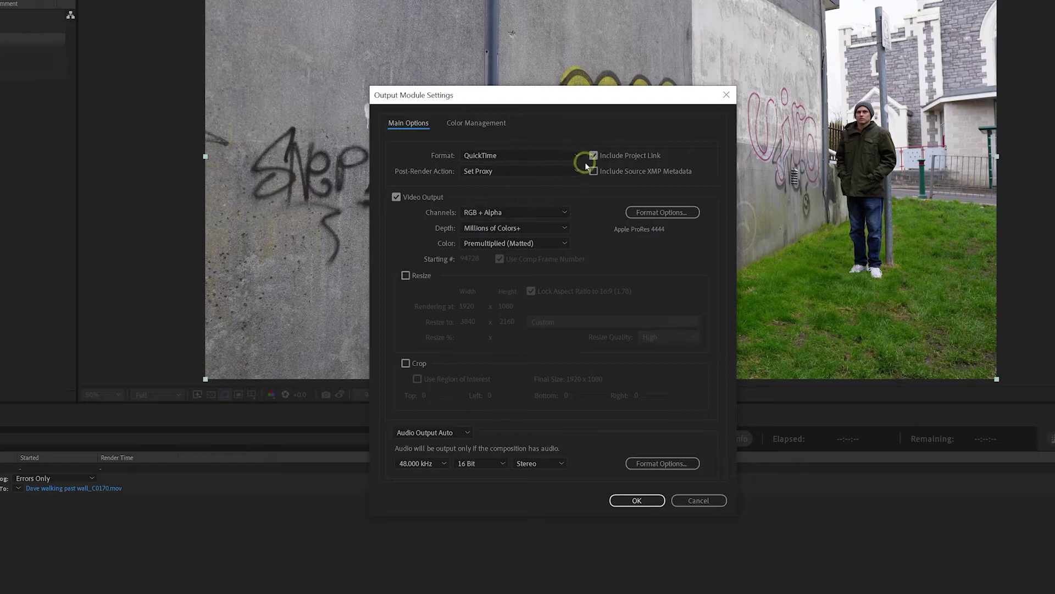
{"action": "left_click", "coordinate": [489, 211]}
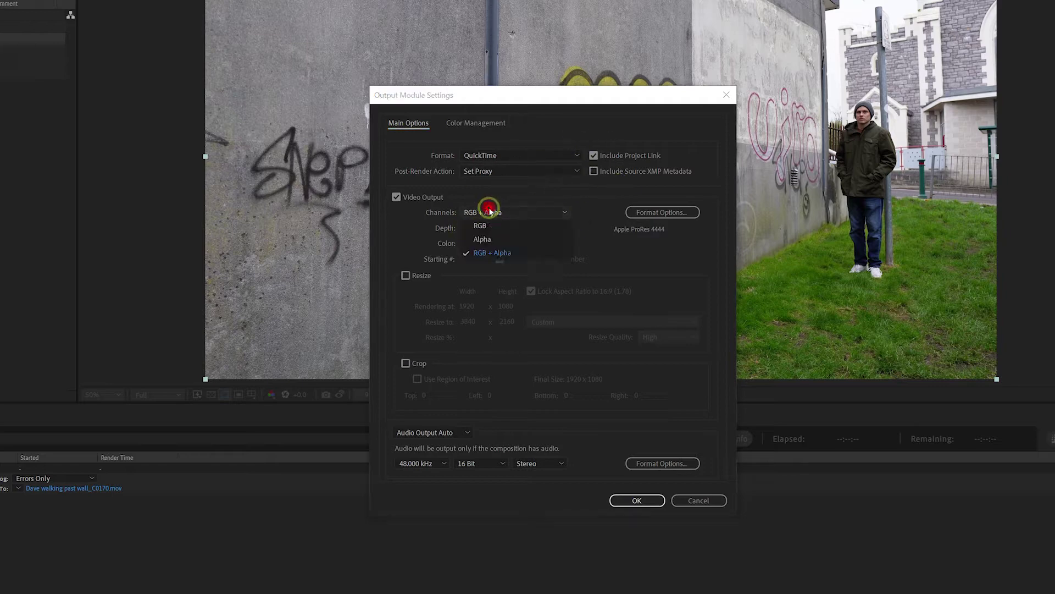
{"action": "left_click", "coordinate": [503, 226]}
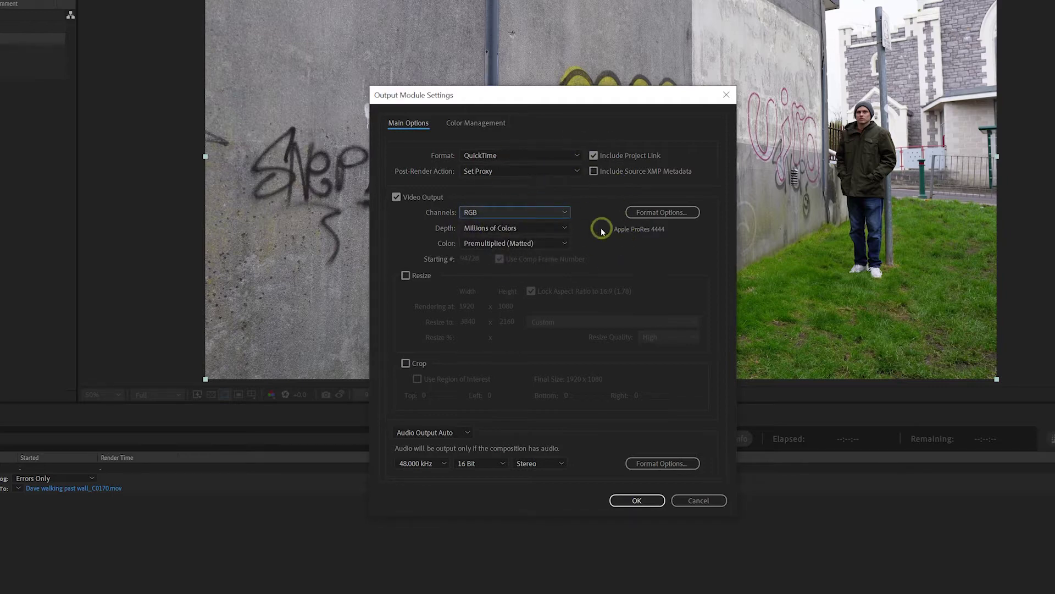
{"action": "left_click", "coordinate": [654, 213]}
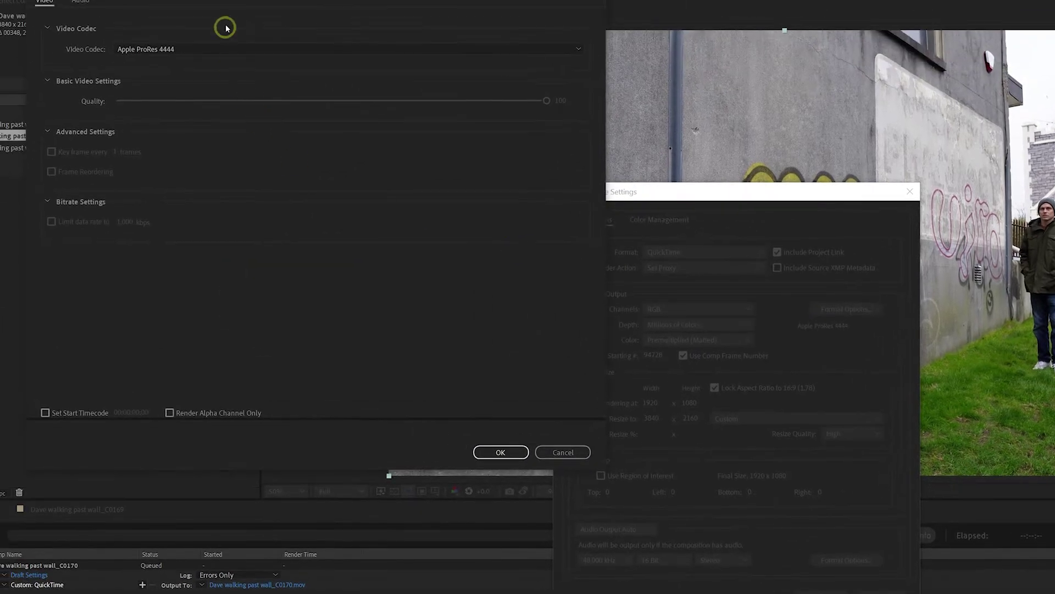
{"action": "left_click", "coordinate": [313, 101]}
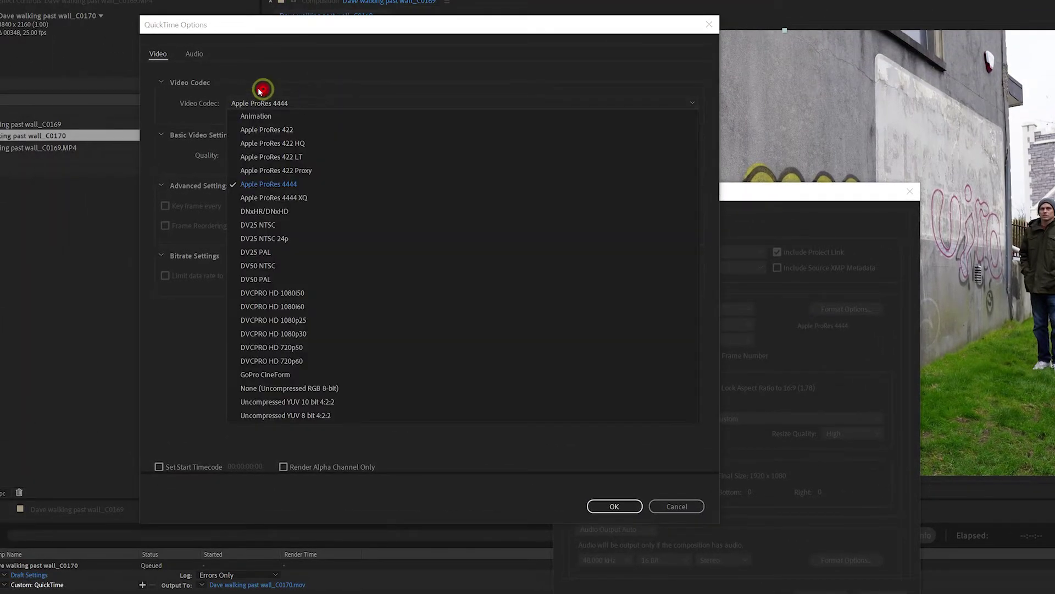
{"action": "left_click", "coordinate": [279, 131]}
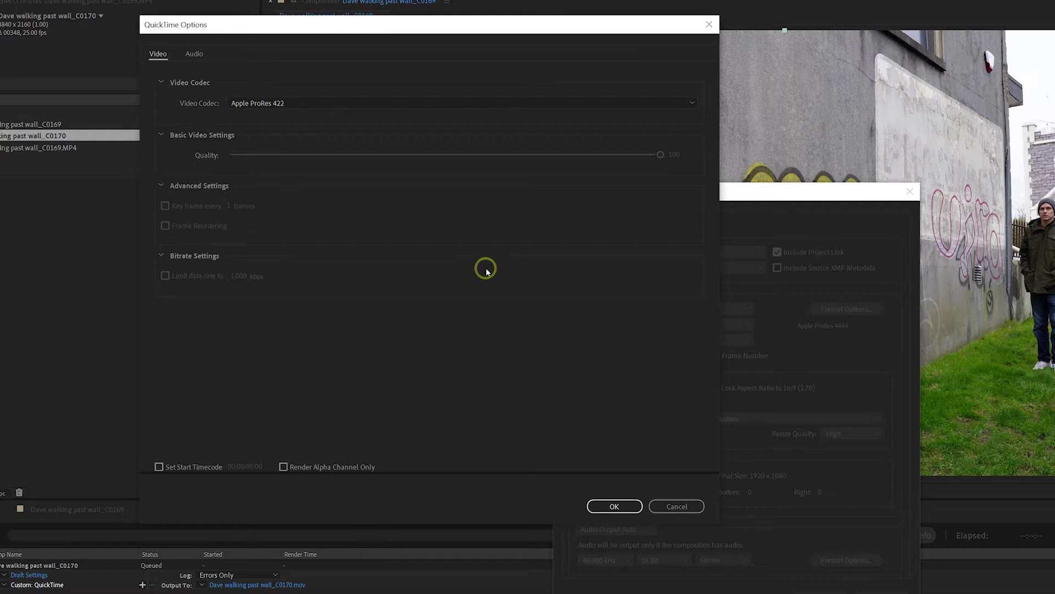
{"action": "left_click", "coordinate": [614, 505]}
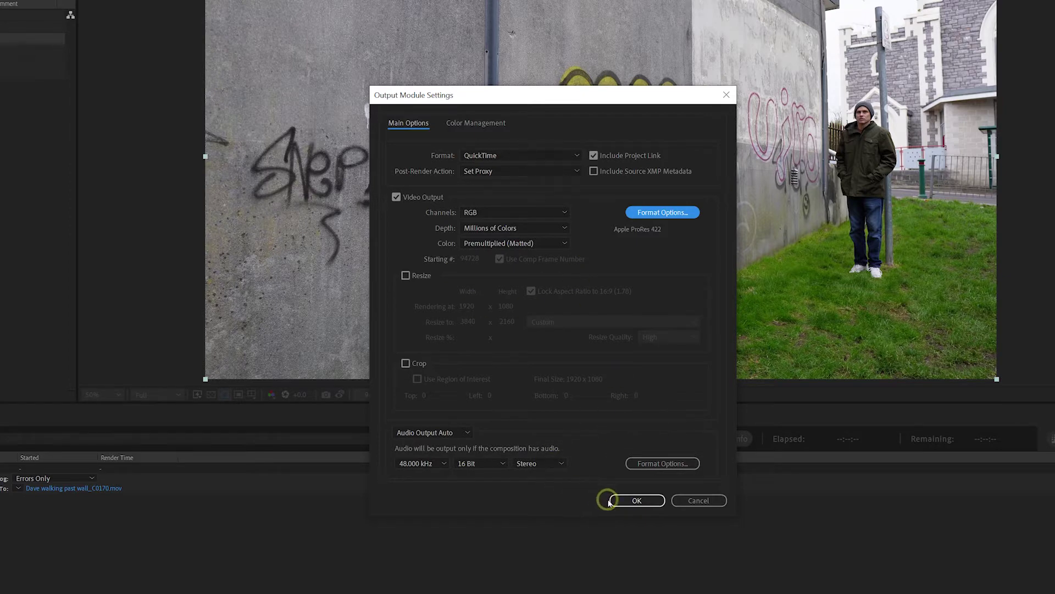
{"action": "left_click", "coordinate": [632, 499]}
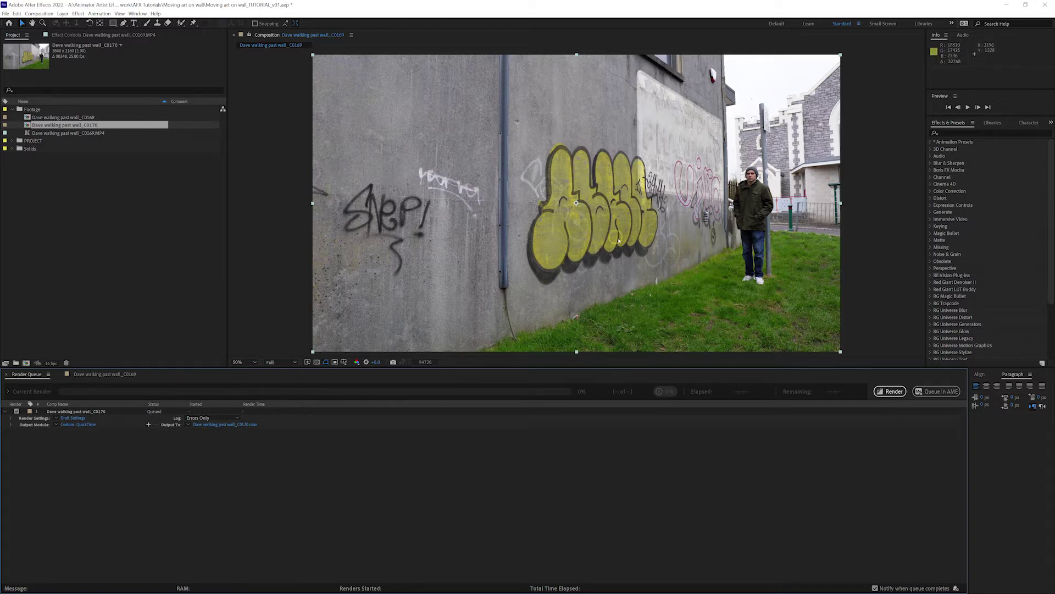
Delete the C0170 proxy composition from the project, then reselect the MP4 wall footage
{"action": "left_click", "coordinate": [169, 321]}
{"action": "left_click", "coordinate": [93, 193]}
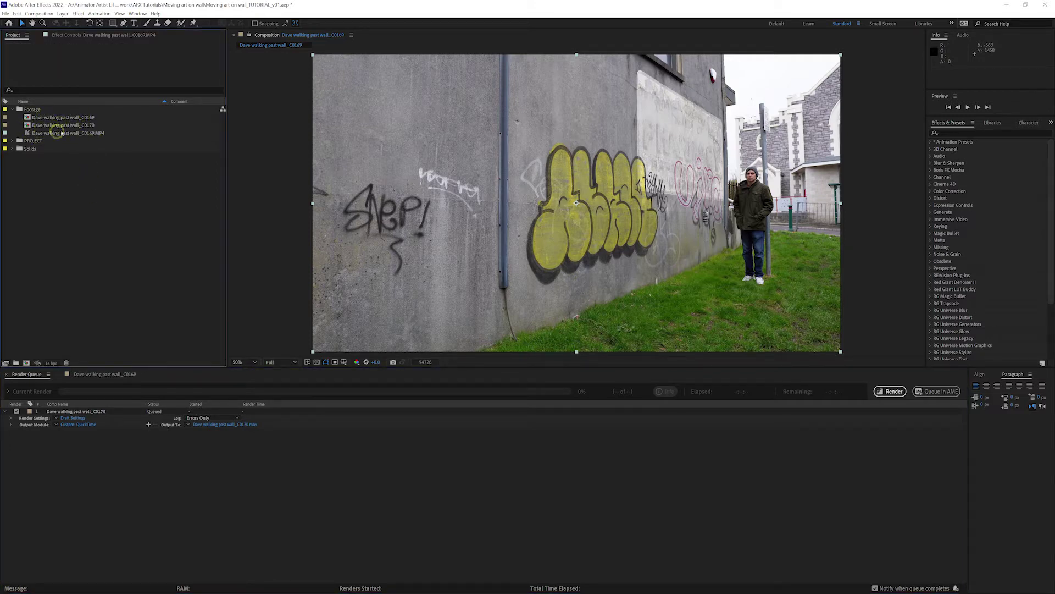
{"action": "left_click", "coordinate": [79, 128]}
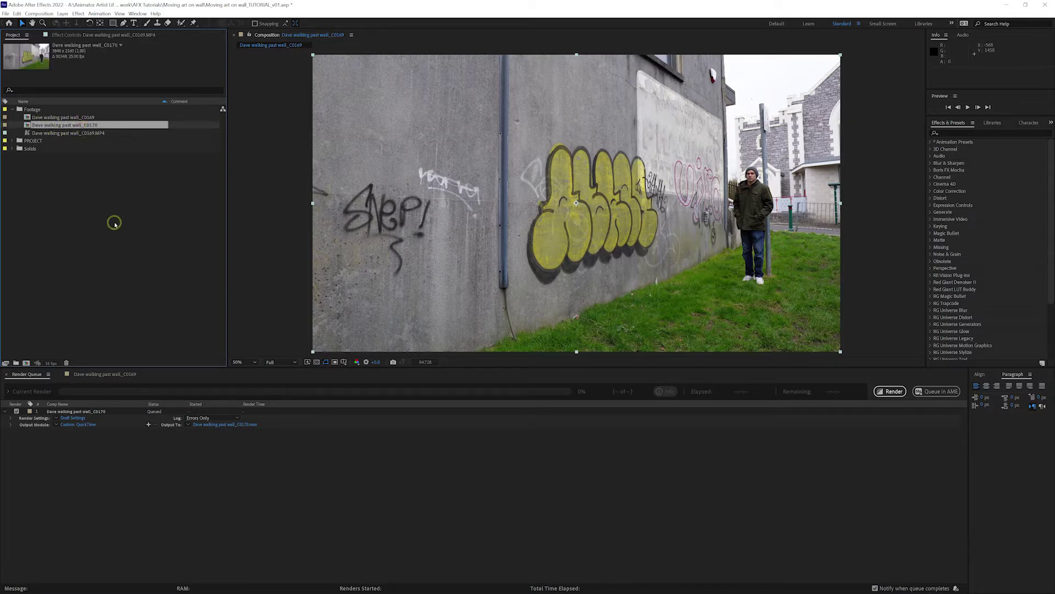
{"action": "key", "text": "Delete"}
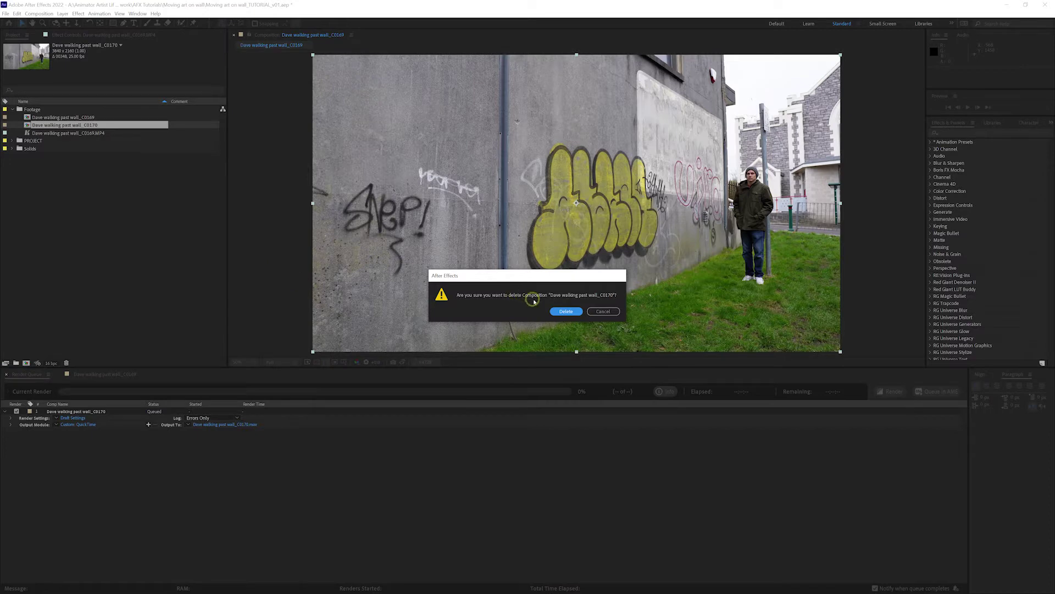
{"action": "left_click", "coordinate": [572, 314]}
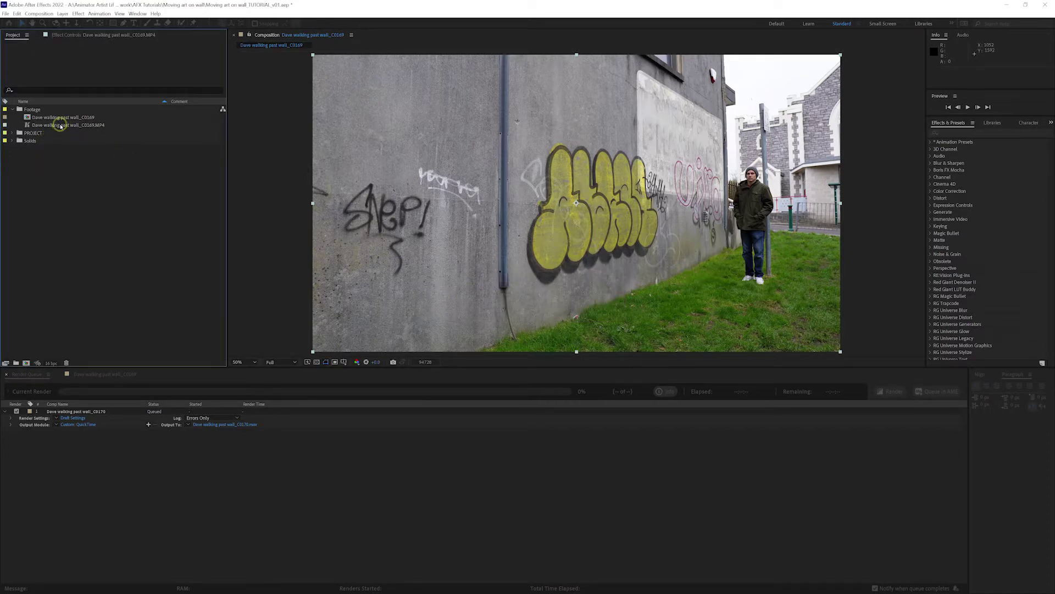
{"action": "left_click", "coordinate": [60, 126]}
{"action": "left_click", "coordinate": [102, 437]}
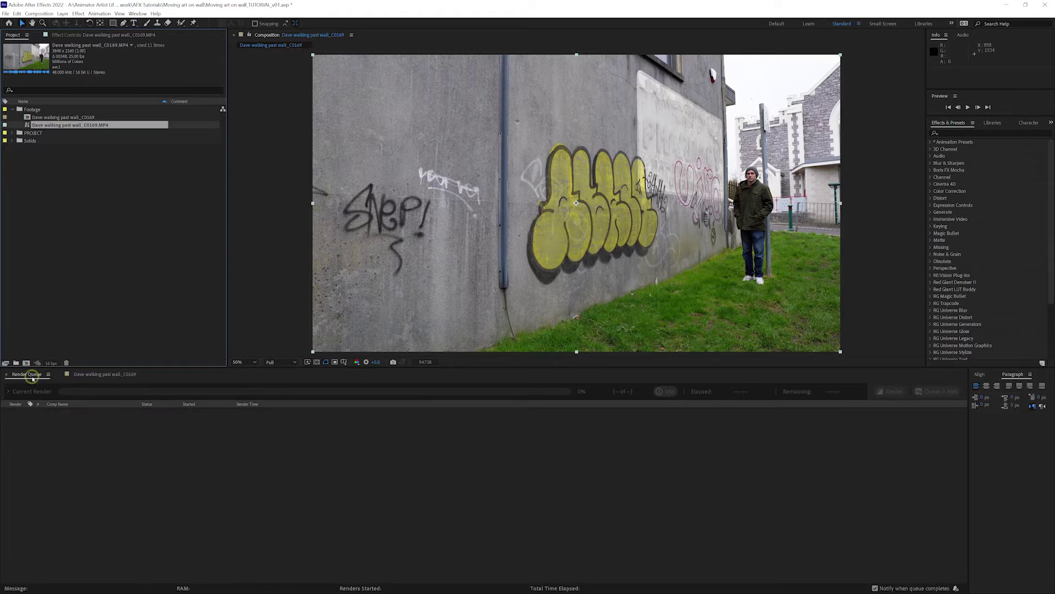
{"action": "left_click", "coordinate": [136, 268]}
{"action": "left_click", "coordinate": [88, 119]}
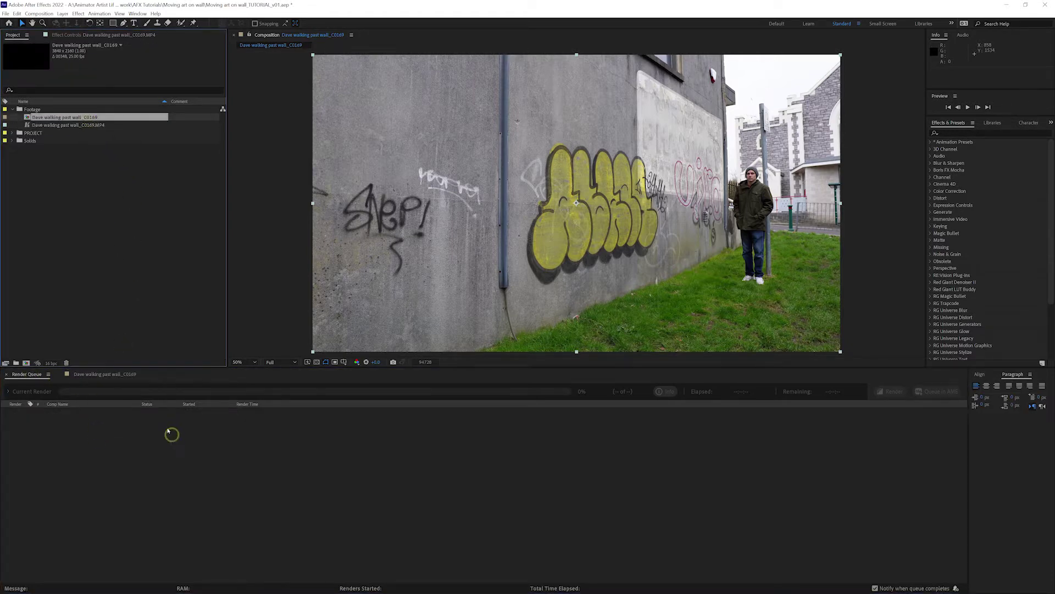
{"action": "left_click", "coordinate": [69, 126]}
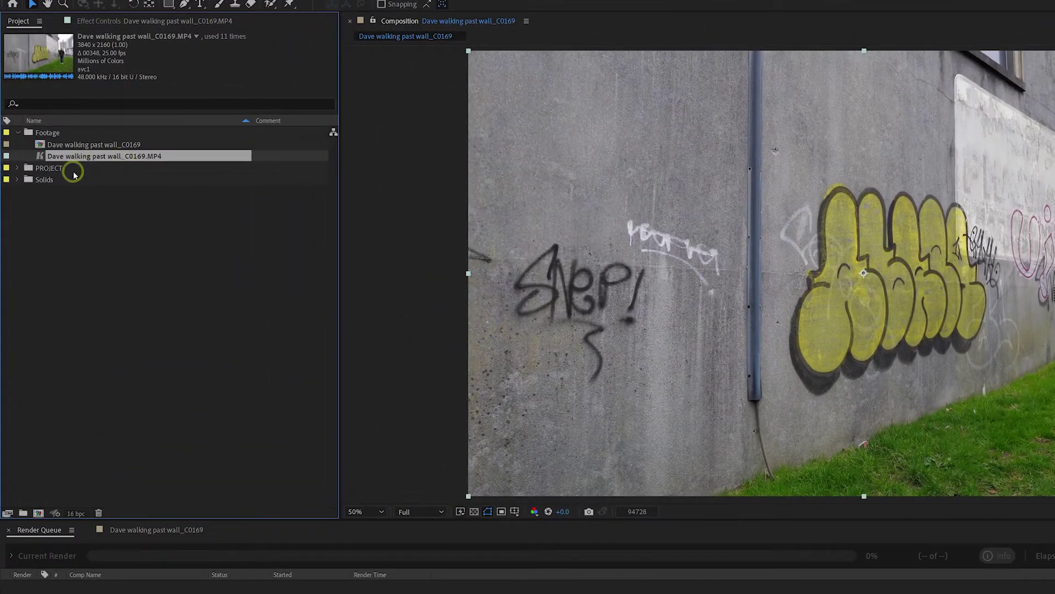
Attach 'Dave walking past wall HD proxy.mp4' (1920 x 1080) as the MP4 footage's proxy
{"action": "right_click", "coordinate": [102, 159]}
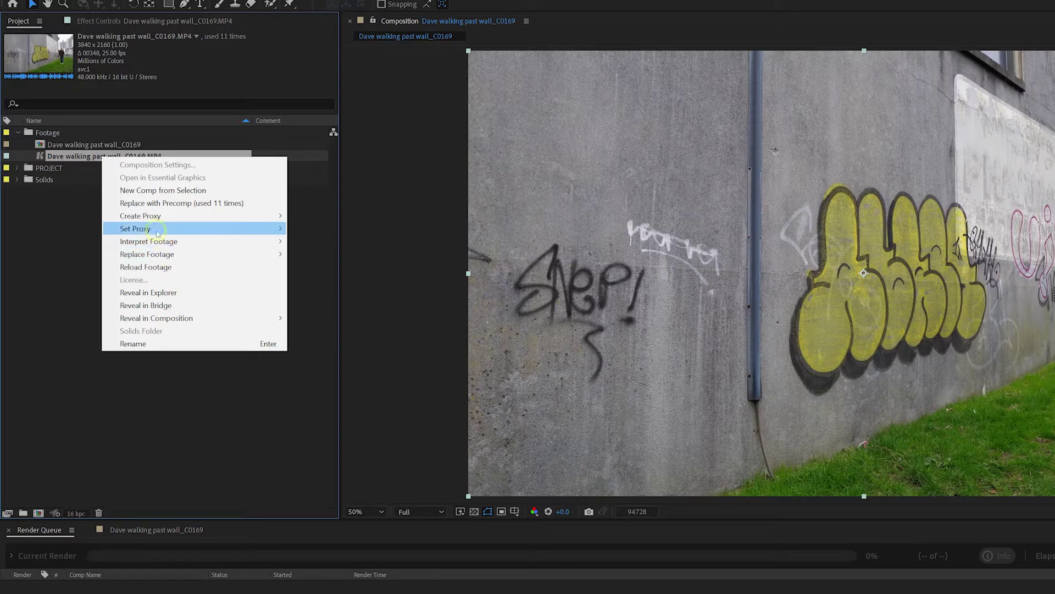
{"action": "mouse_move", "coordinate": [157, 231]}
{"action": "left_click", "coordinate": [318, 230]}
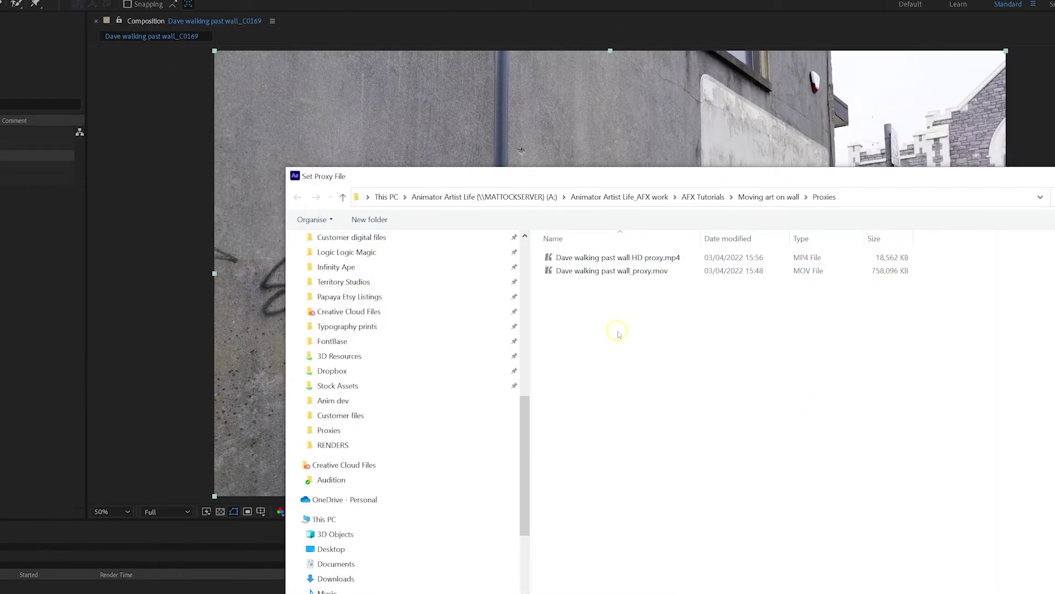
{"action": "left_click_drag", "start_coordinate": [658, 173], "coordinate": [601, 154]}
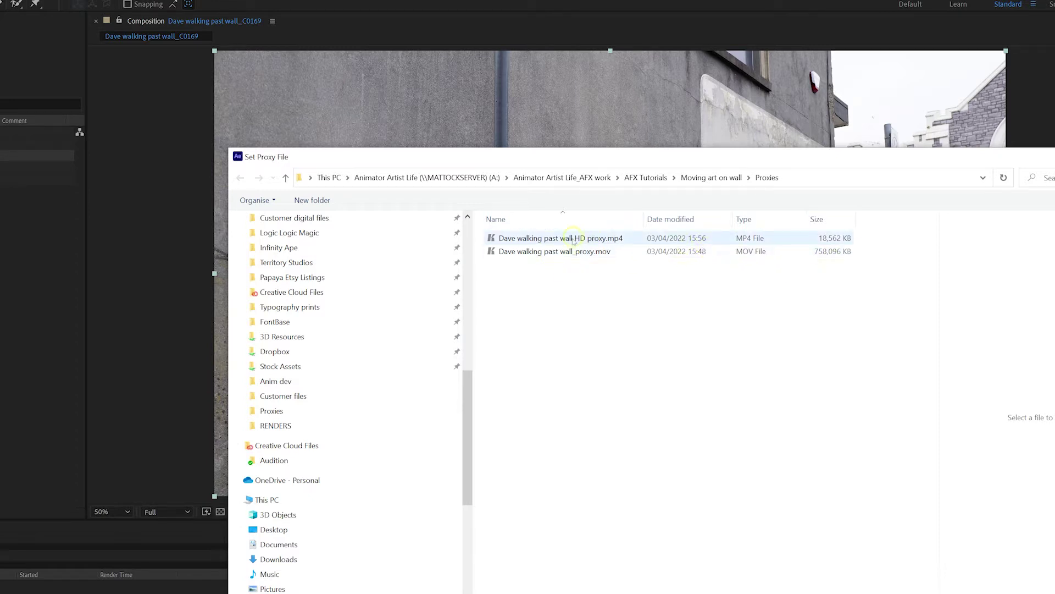
{"action": "left_click", "coordinate": [560, 239]}
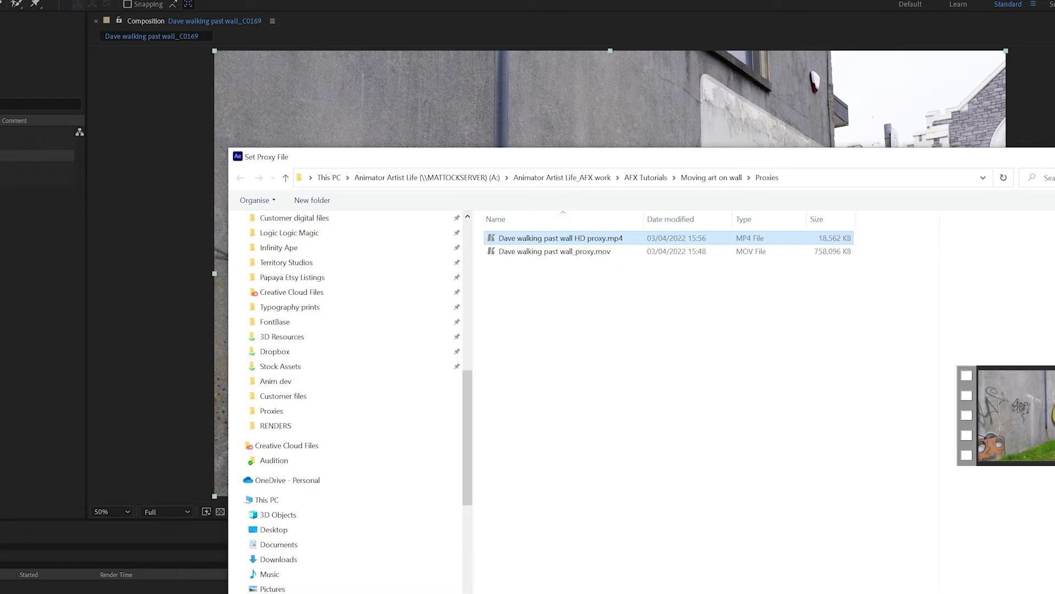
{"action": "key", "text": "Return"}
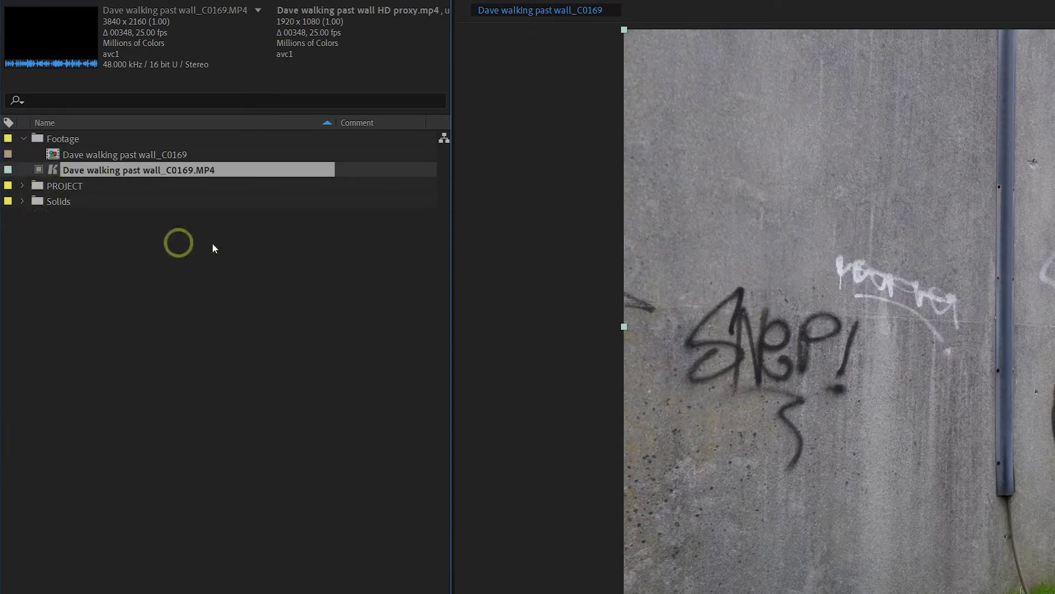
Add a Size column to the project list, widening the panel and resizing the Name and Size columns
{"action": "right_click", "coordinate": [246, 123]}
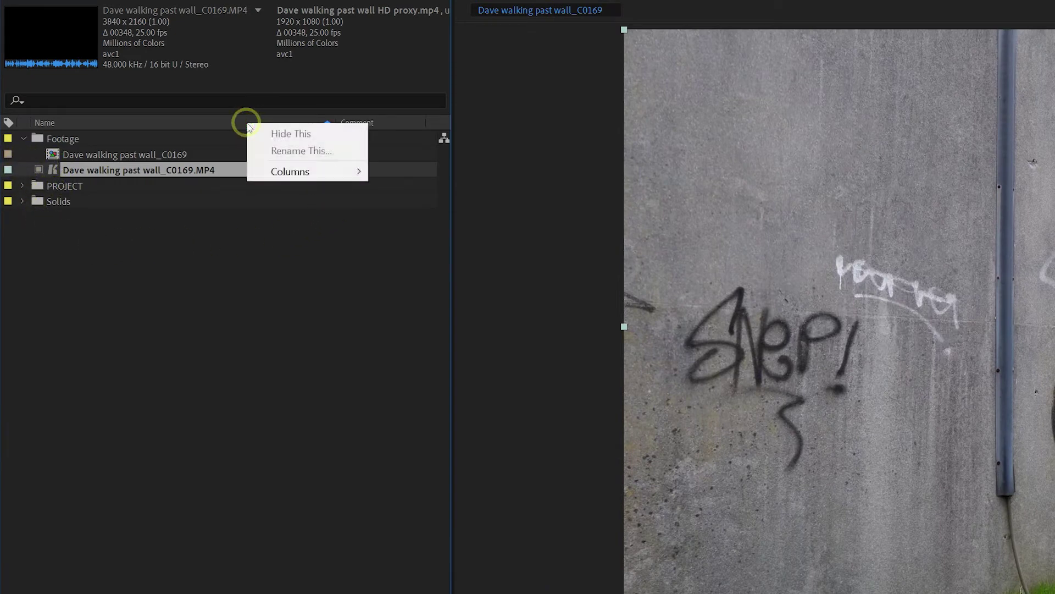
{"action": "mouse_move", "coordinate": [297, 172]}
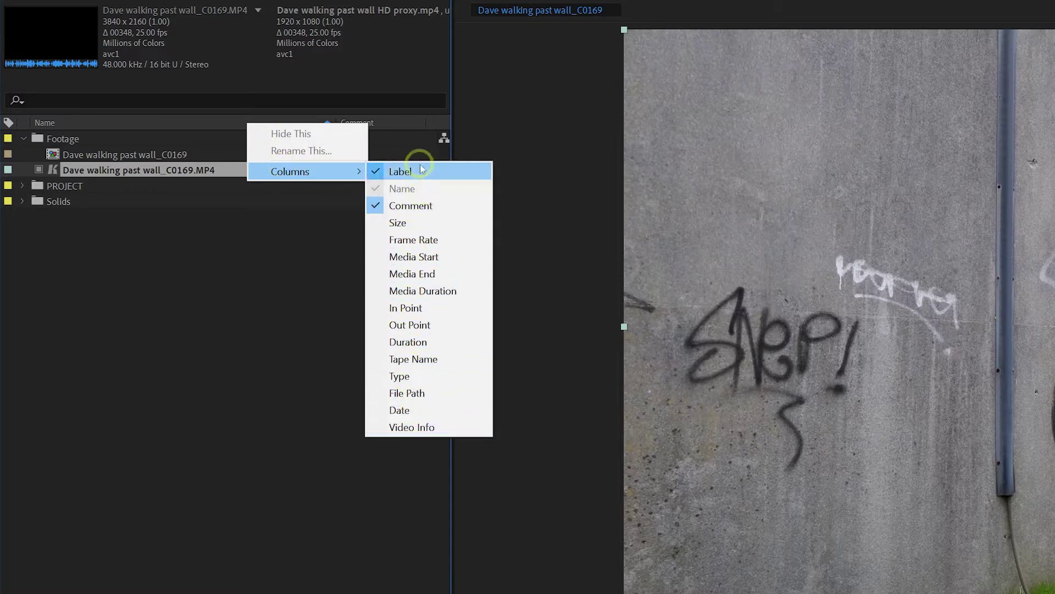
{"action": "left_click", "coordinate": [418, 222]}
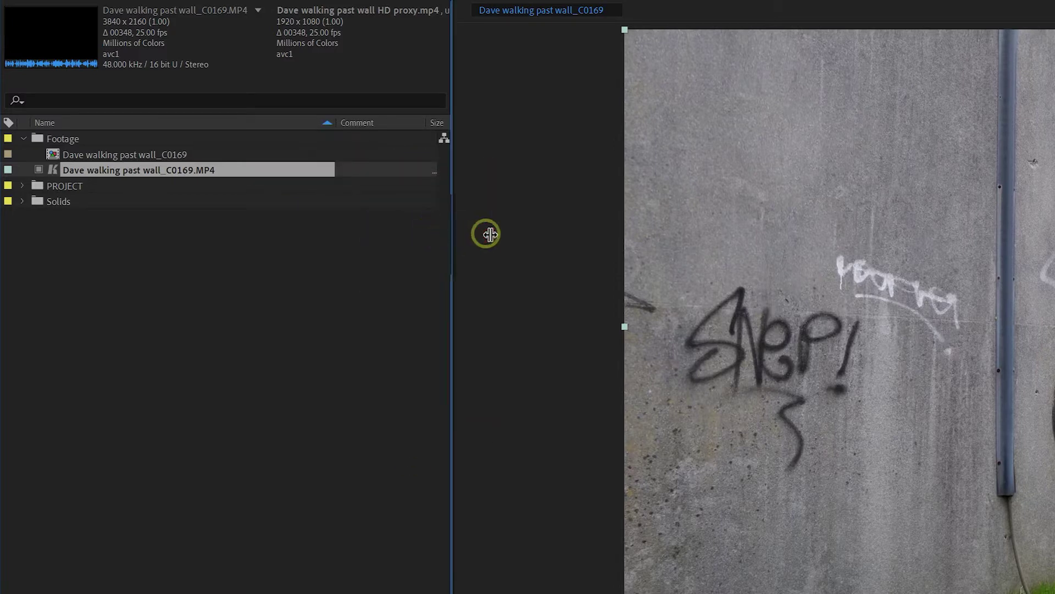
{"action": "left_click_drag", "start_coordinate": [452, 238], "coordinate": [539, 237]}
{"action": "left_click_drag", "start_coordinate": [334, 121], "coordinate": [204, 120]}
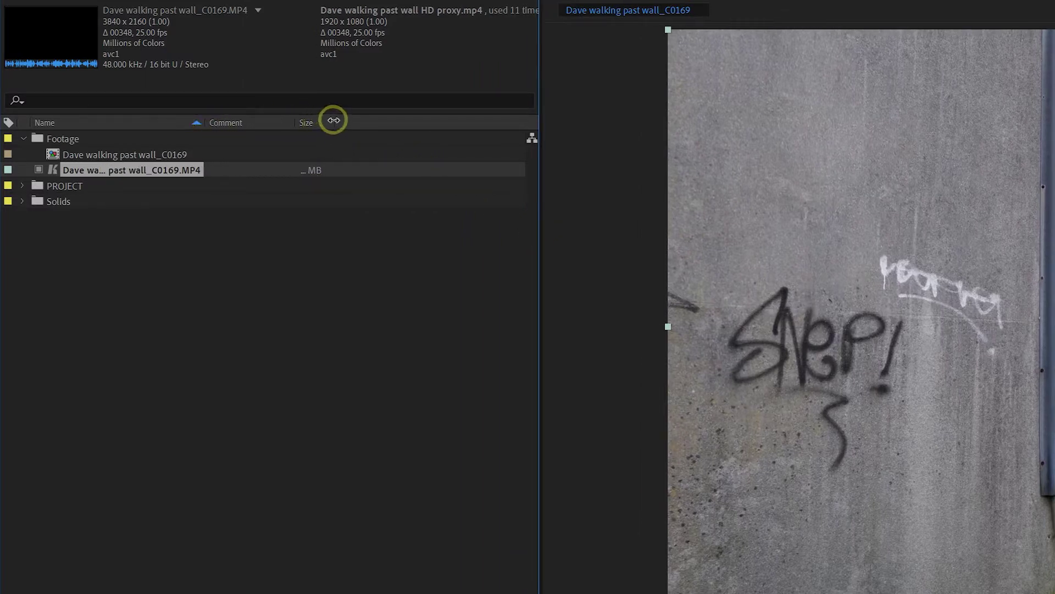
{"action": "left_click_drag", "start_coordinate": [336, 123], "coordinate": [419, 123]}
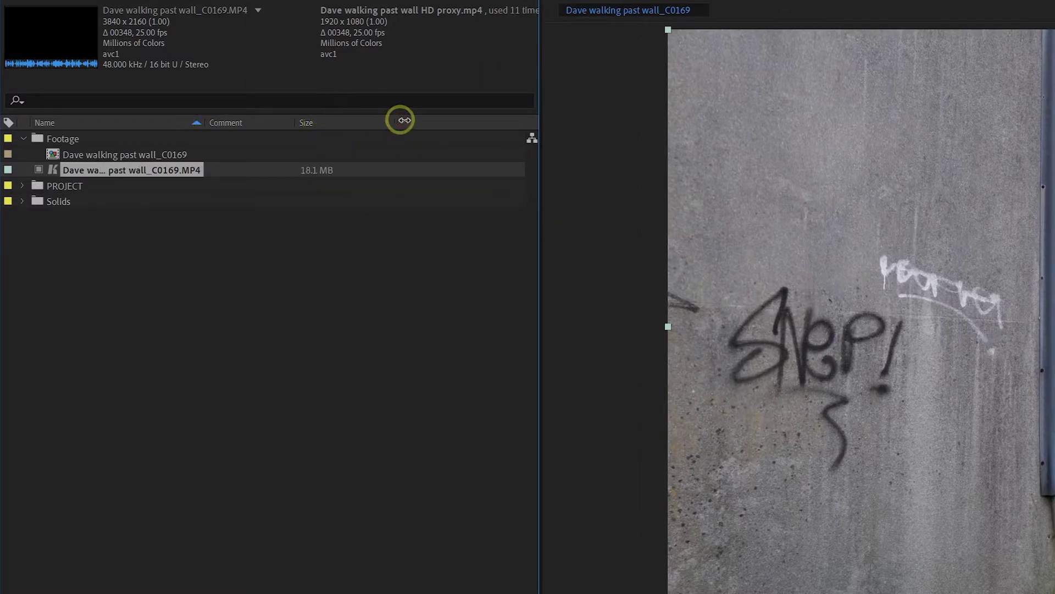
{"action": "right_click", "coordinate": [87, 121]}
{"action": "mouse_move", "coordinate": [132, 174]}
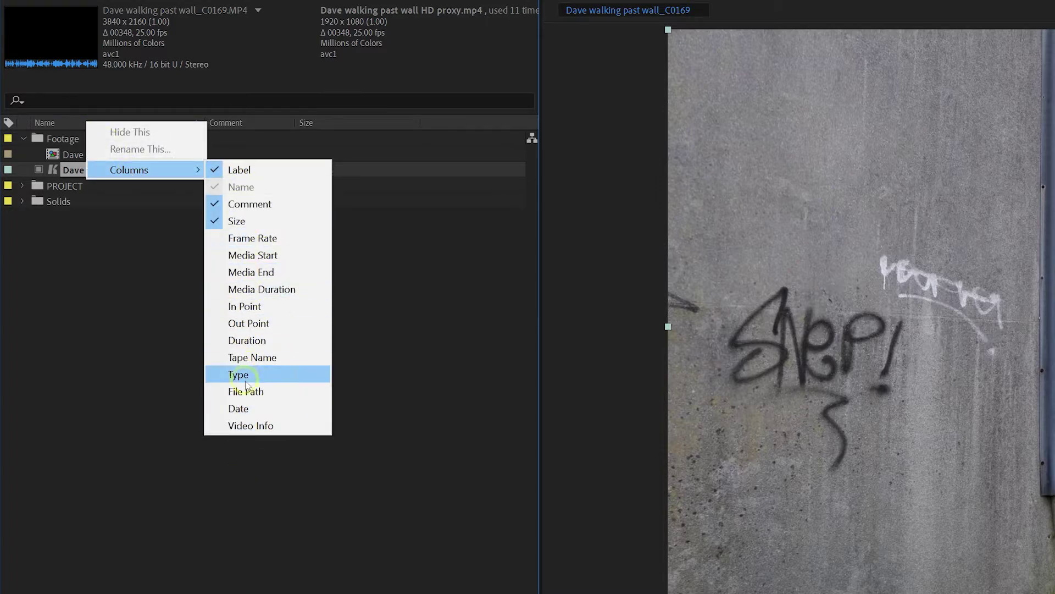
{"action": "key", "text": "Escape"}
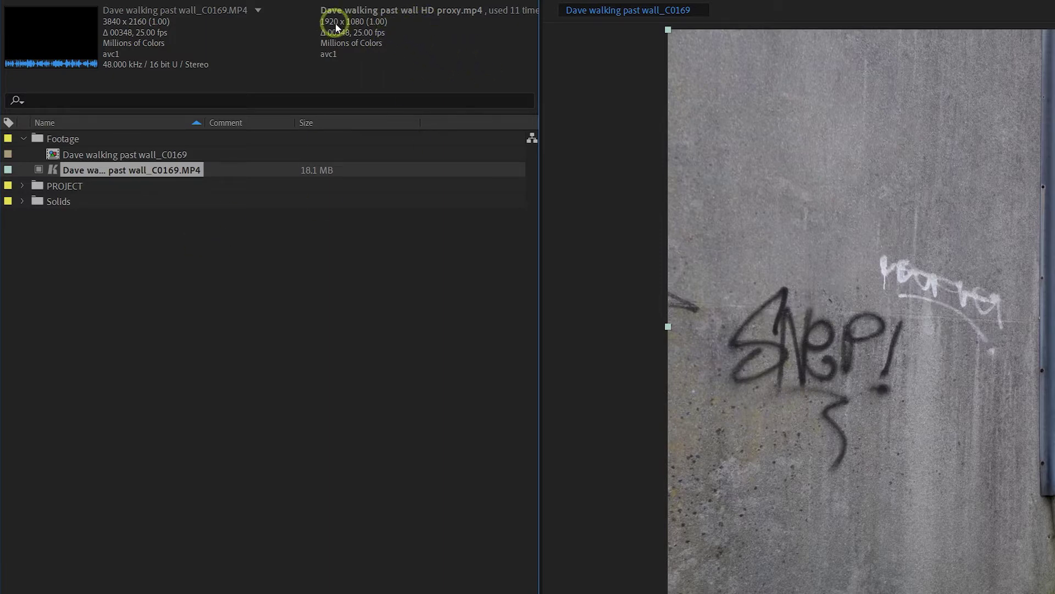
Toggle the footage proxy off and back on, then make a new composition from the MP4
{"action": "left_click", "coordinate": [40, 171]}
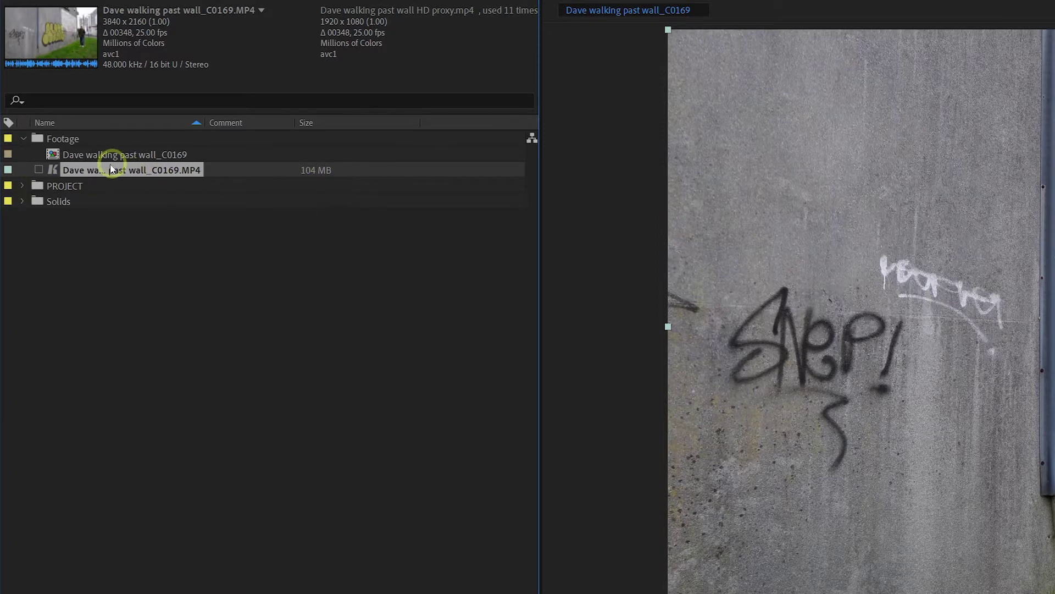
{"action": "left_click", "coordinate": [39, 171]}
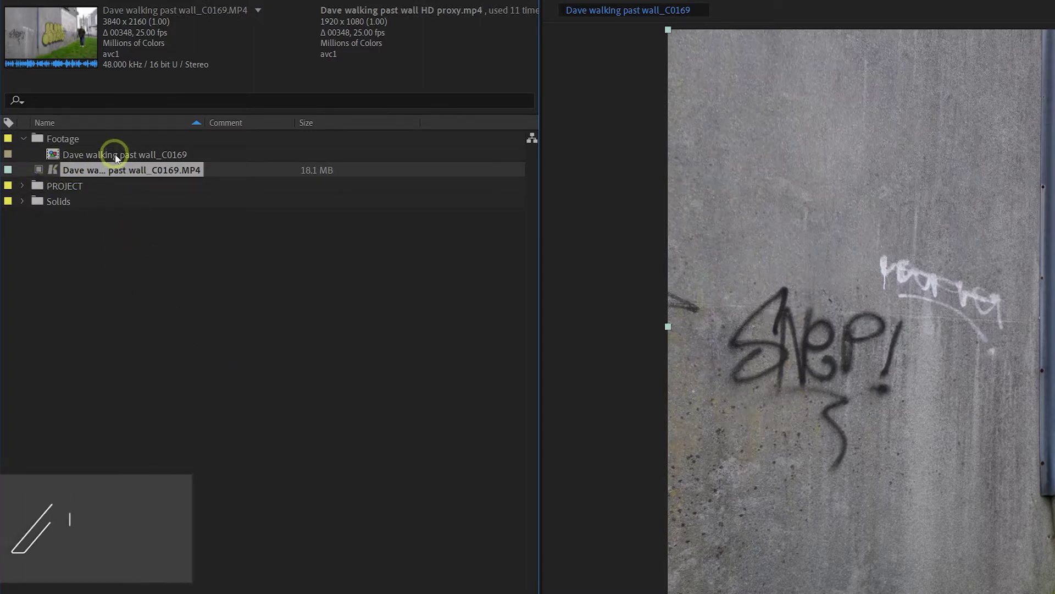
{"action": "left_click", "coordinate": [114, 155]}
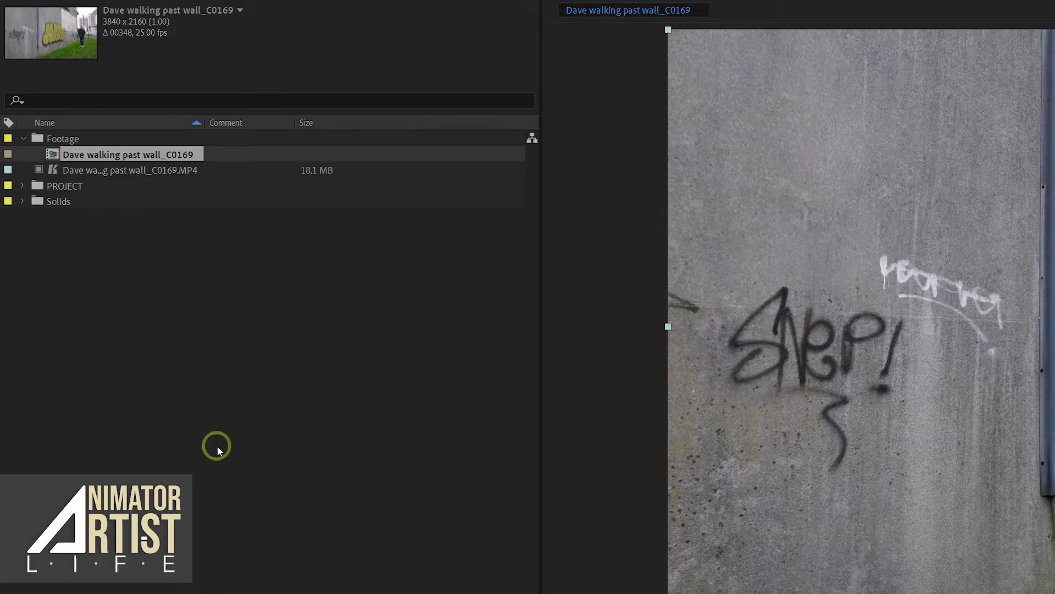
{"action": "left_click", "coordinate": [196, 387]}
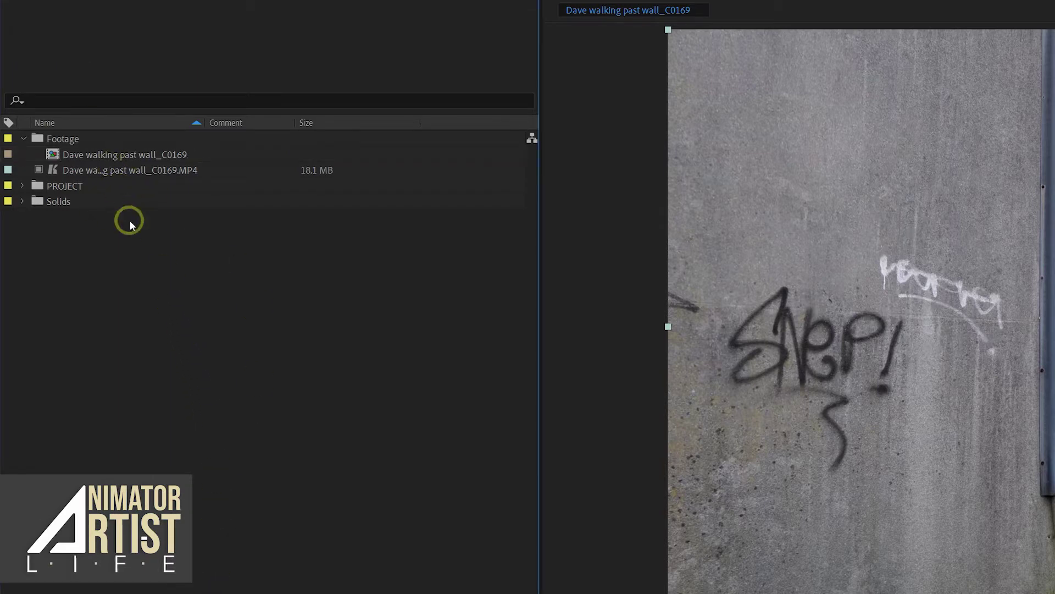
{"action": "left_click_drag", "start_coordinate": [106, 170], "coordinate": [25, 364]}
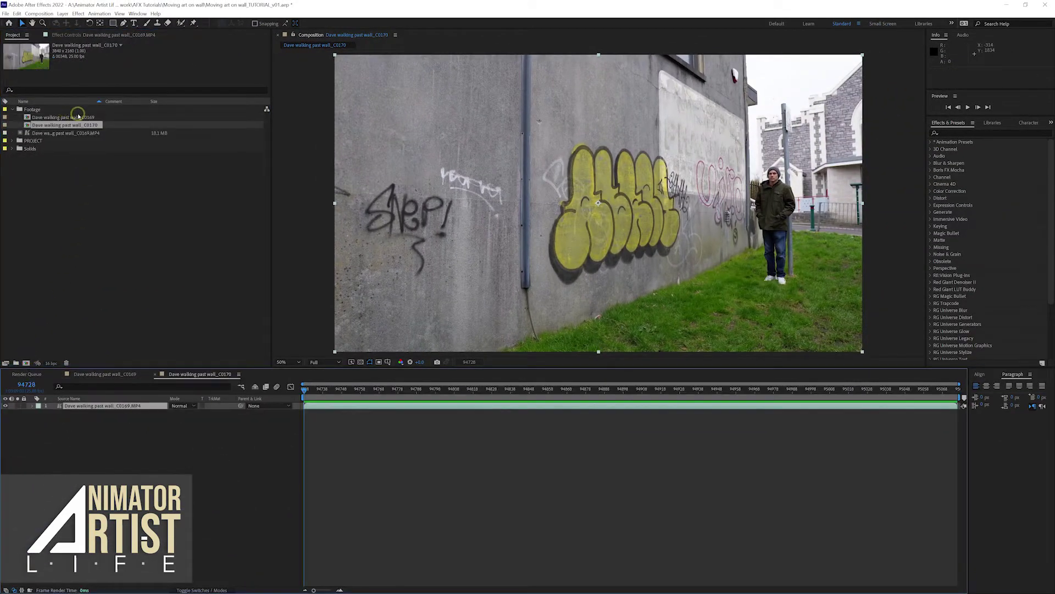
Undo the extra composition and rename the C0169 composition to MAIN, then scrub its timeline
{"action": "key", "text": "ctrl+z"}
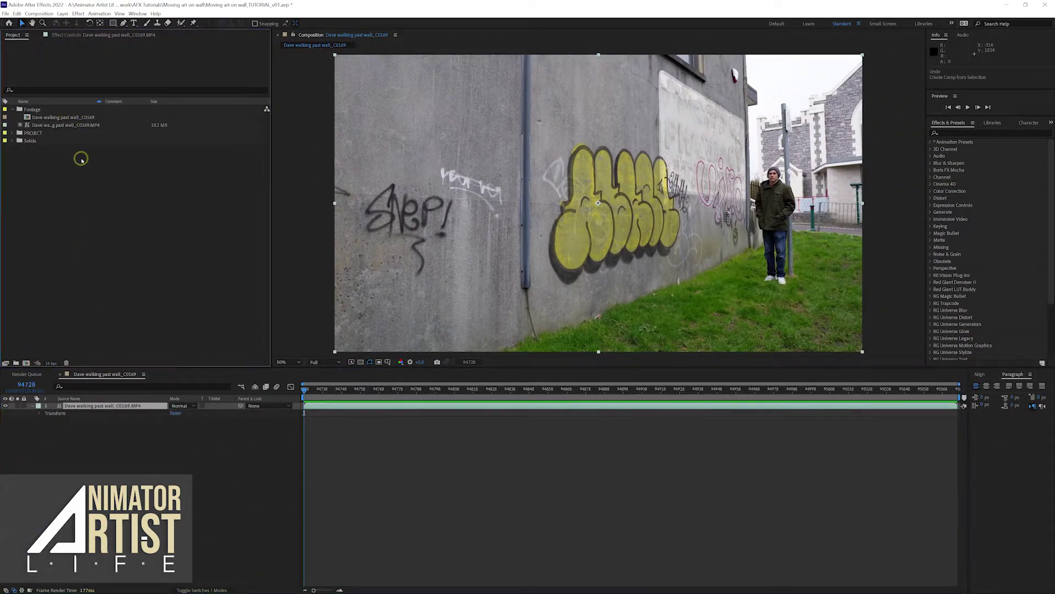
{"action": "left_click", "coordinate": [64, 118]}
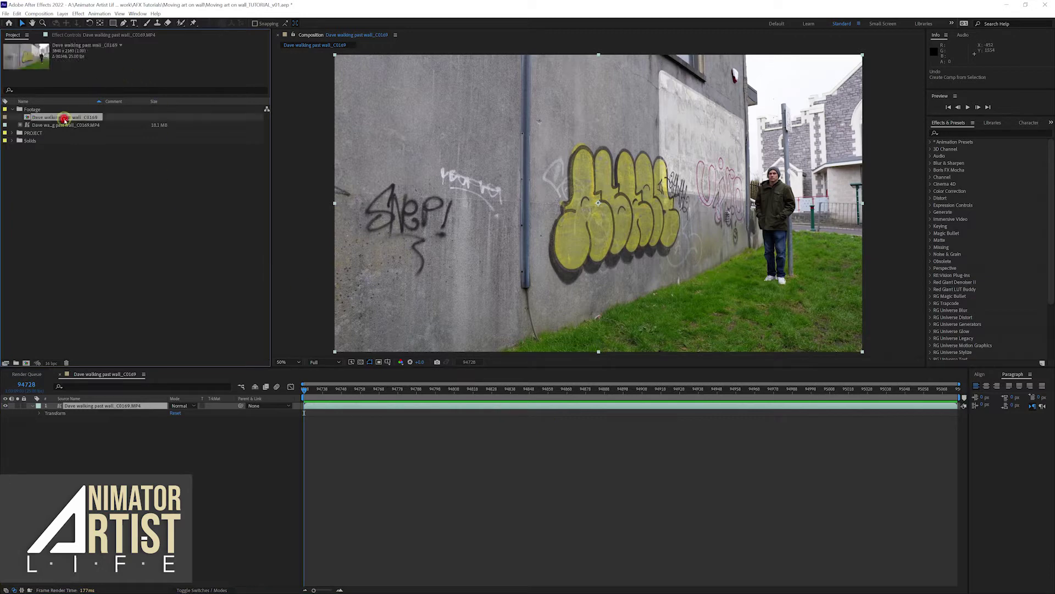
{"action": "key", "text": "Return"}
{"action": "type", "text": "MAIN"}
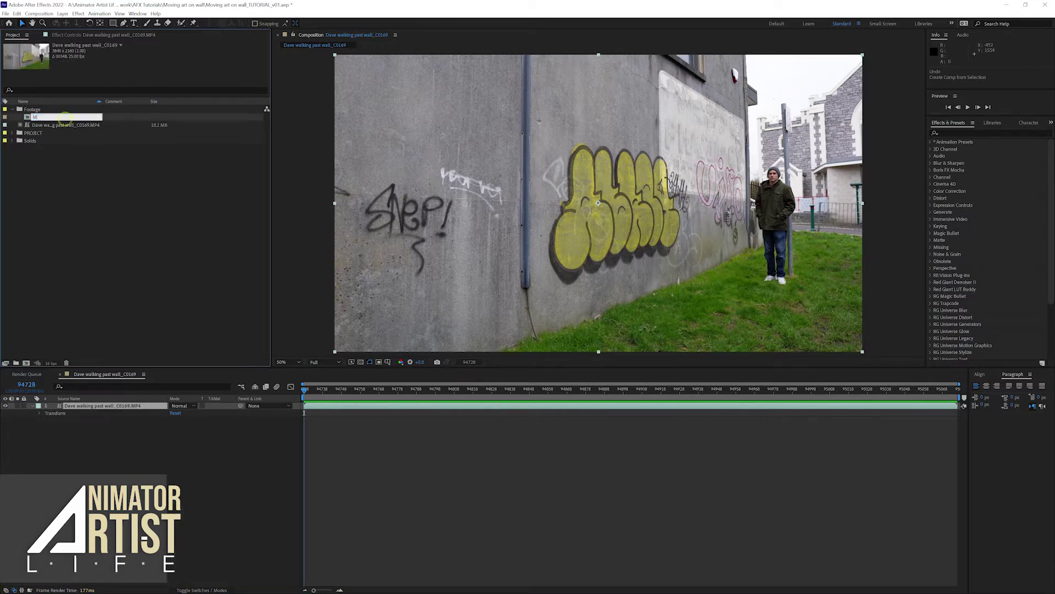
{"action": "key", "text": "Return"}
{"action": "left_click", "coordinate": [128, 218]}
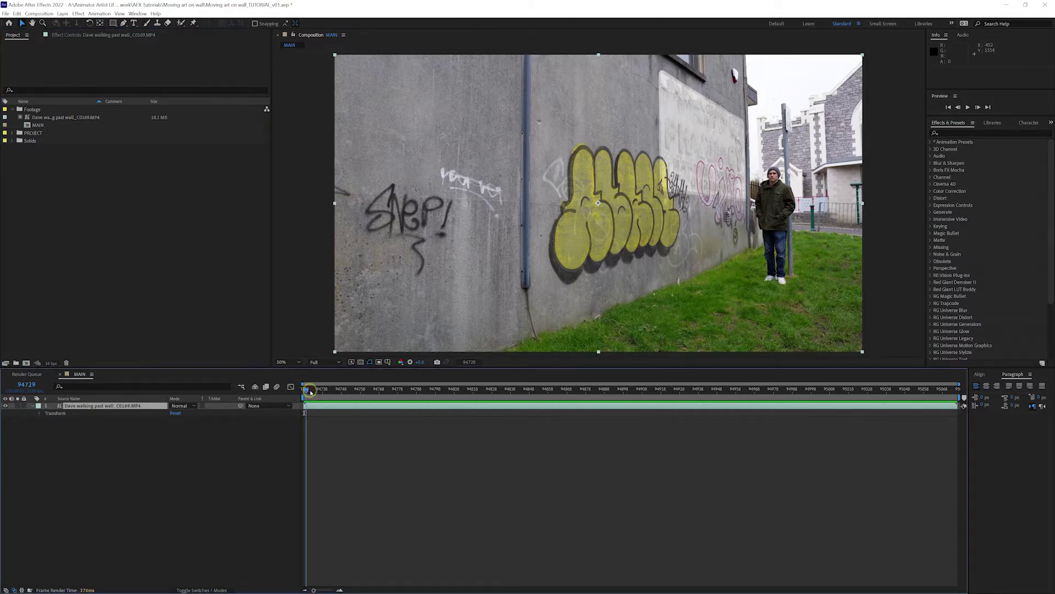
{"action": "left_click_drag", "start_coordinate": [304, 391], "coordinate": [320, 391]}
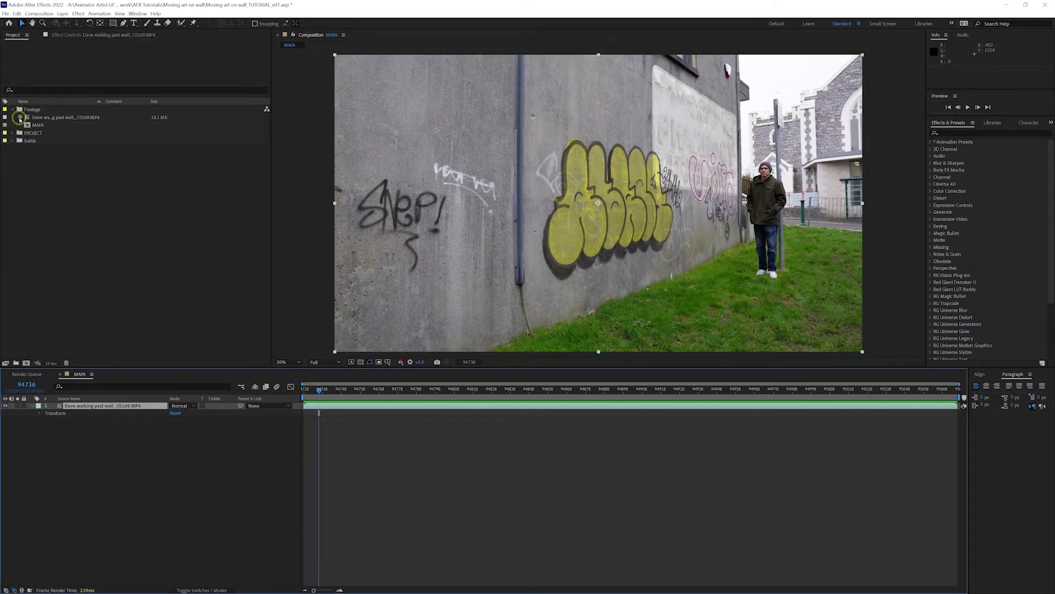
{"action": "left_click_drag", "start_coordinate": [321, 389], "coordinate": [548, 389]}
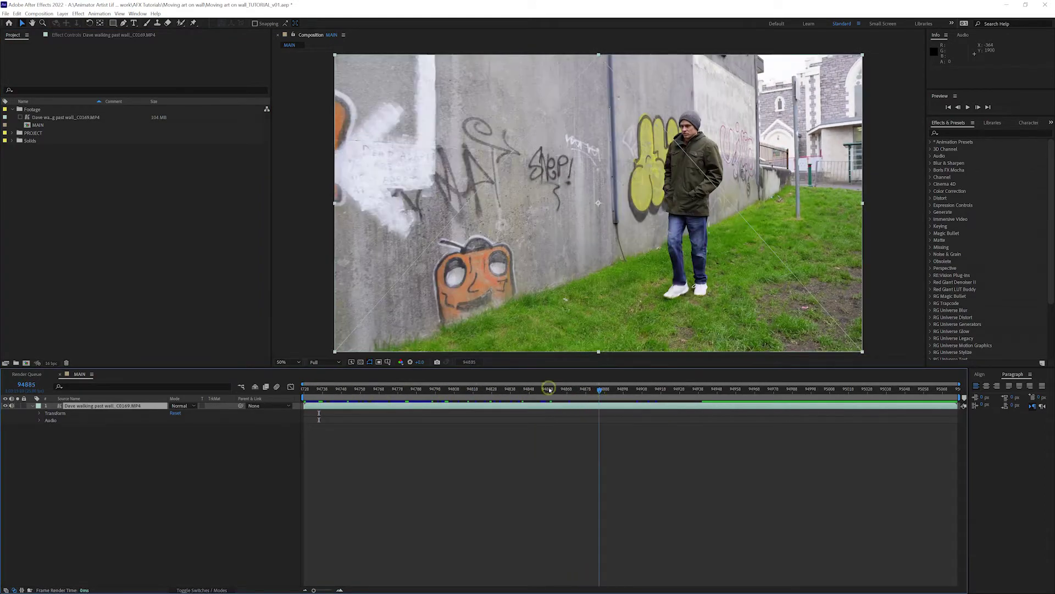
Re-enable the MP4 footage's 18.1 MB proxy and scrub through MAIN from the start
{"action": "left_click", "coordinate": [22, 118]}
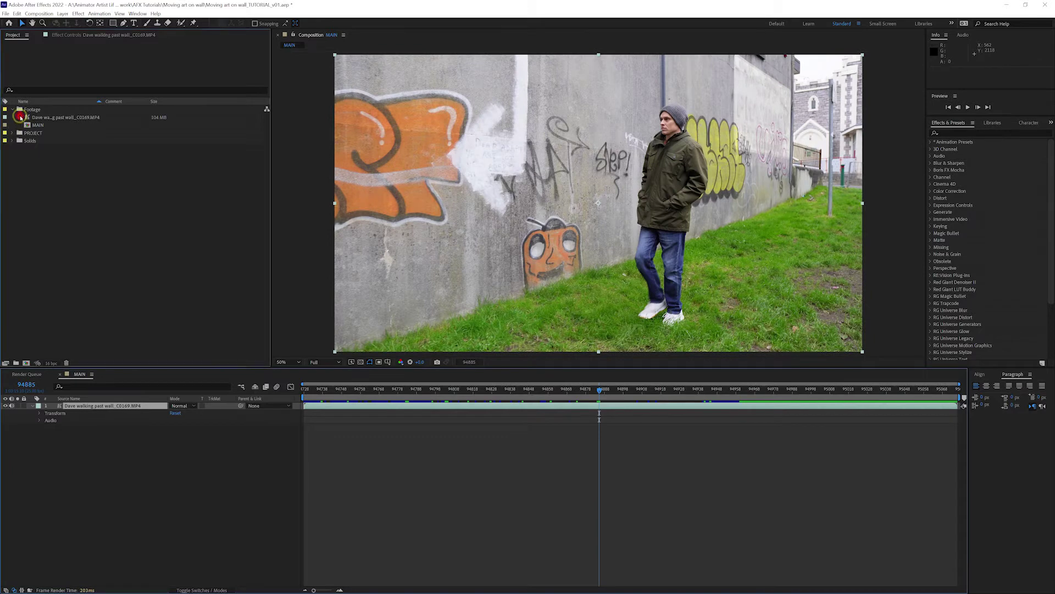
{"action": "left_click", "coordinate": [307, 402]}
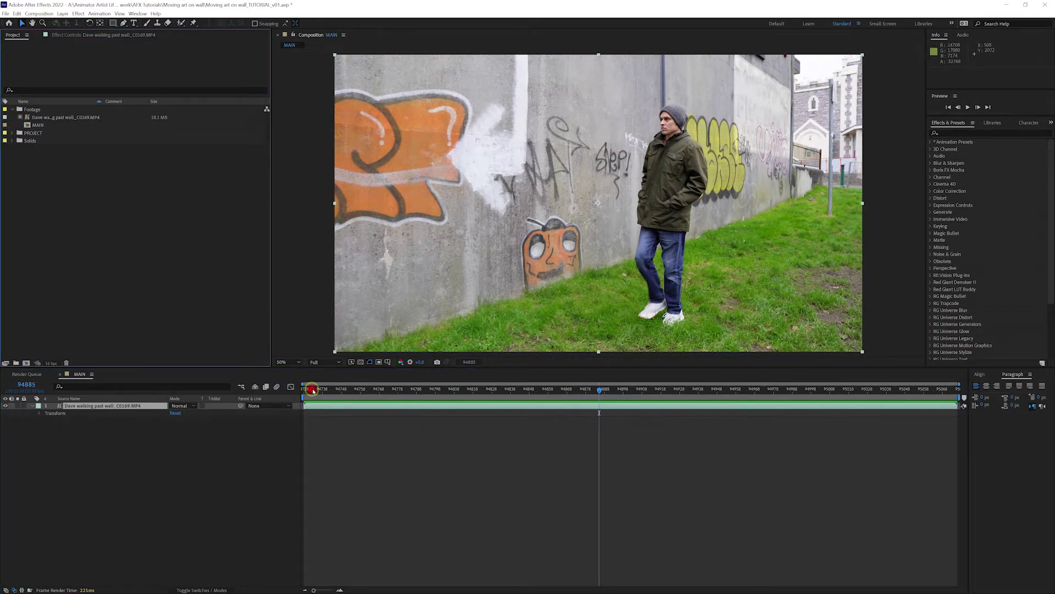
{"action": "mouse_move", "coordinate": [312, 390]}
{"action": "left_mouse_down"}
{"action": "mouse_move", "coordinate": [541, 394]}
{"action": "mouse_move", "coordinate": [550, 412]}
{"action": "left_mouse_up"}
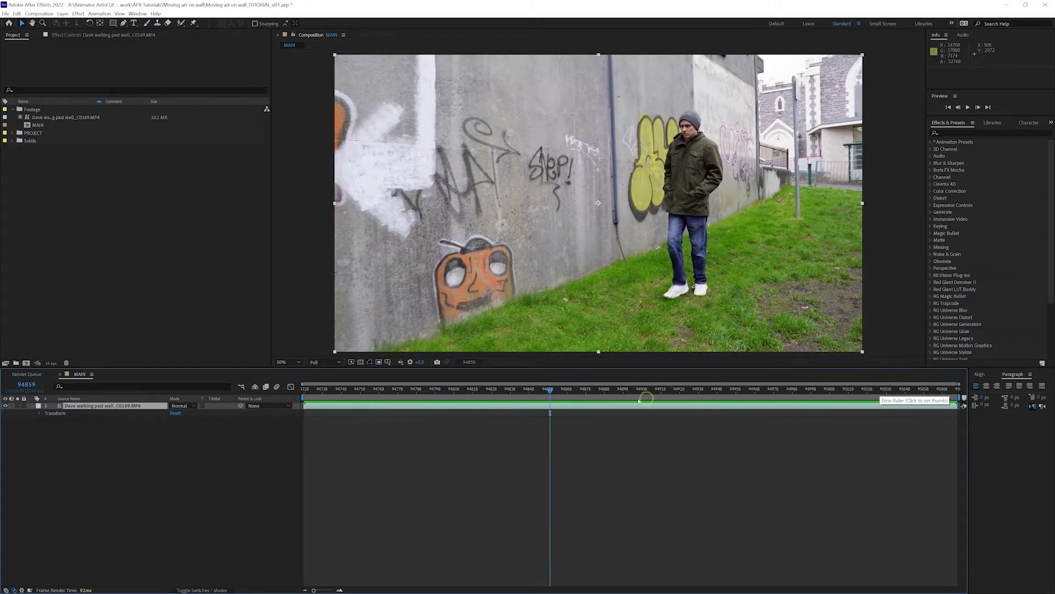
Run Edit > Purge > All Memory & Disk Cache and confirm clearing the disk cache
{"action": "left_click", "coordinate": [17, 13]}
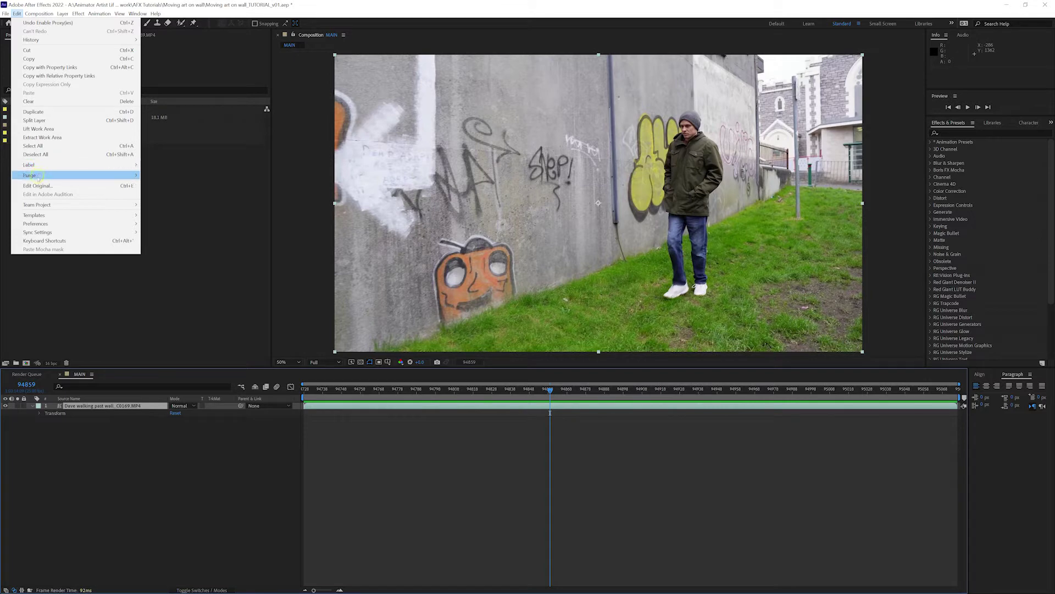
{"action": "mouse_move", "coordinate": [83, 175]}
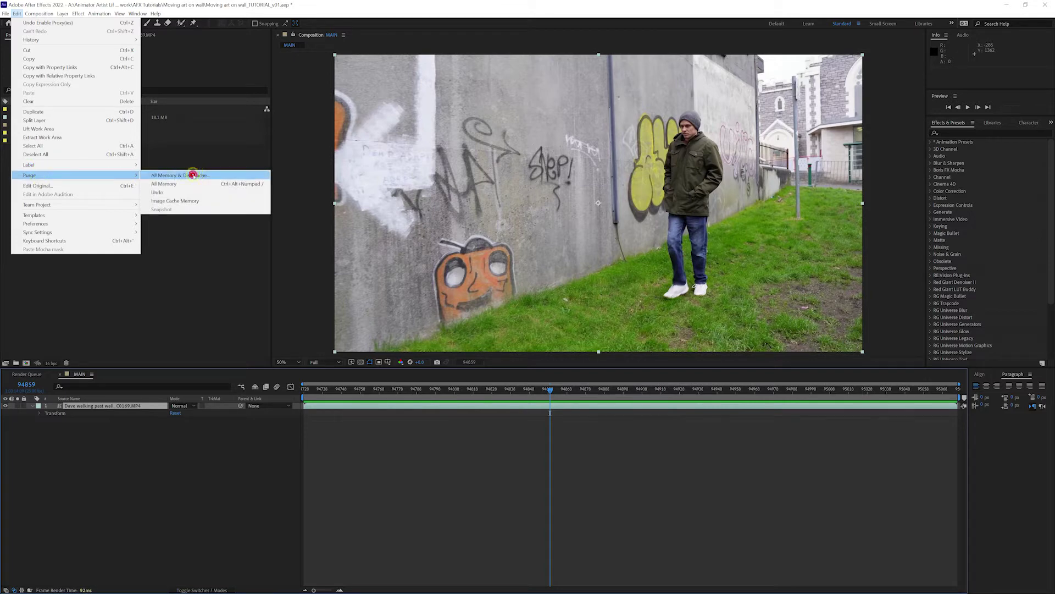
{"action": "left_click", "coordinate": [193, 175]}
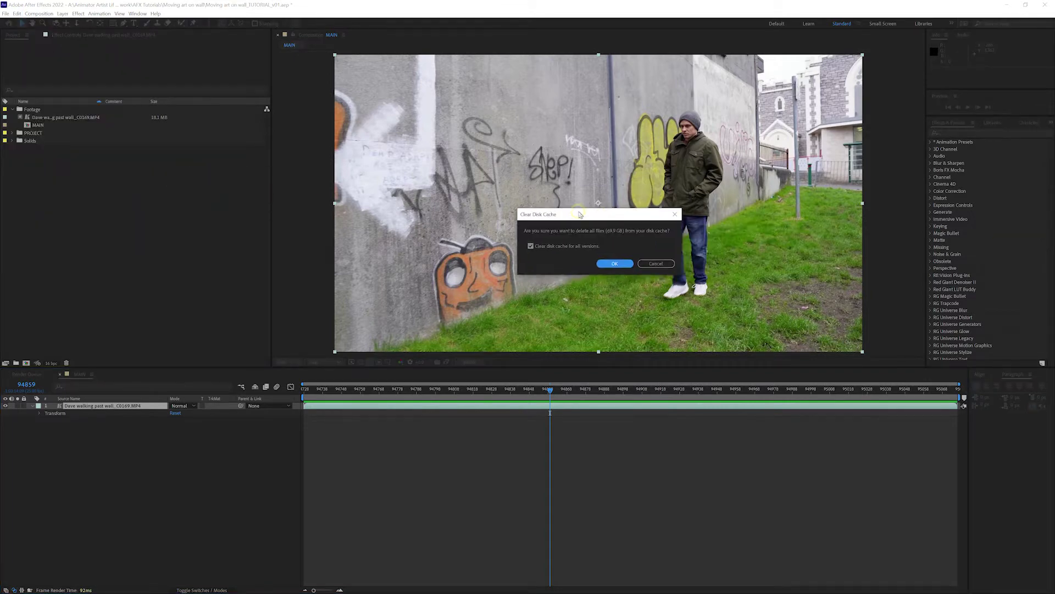
{"action": "left_click", "coordinate": [614, 259]}
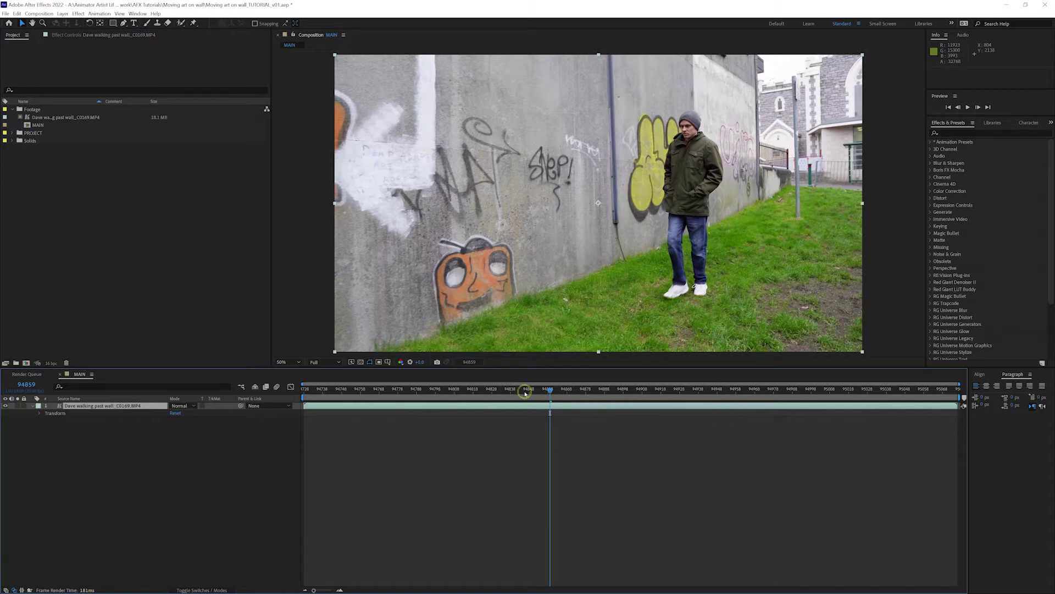
{"action": "mouse_move", "coordinate": [498, 394]}
{"action": "left_mouse_down"}
{"action": "mouse_move", "coordinate": [851, 392]}
{"action": "mouse_move", "coordinate": [516, 393]}
{"action": "left_mouse_up"}
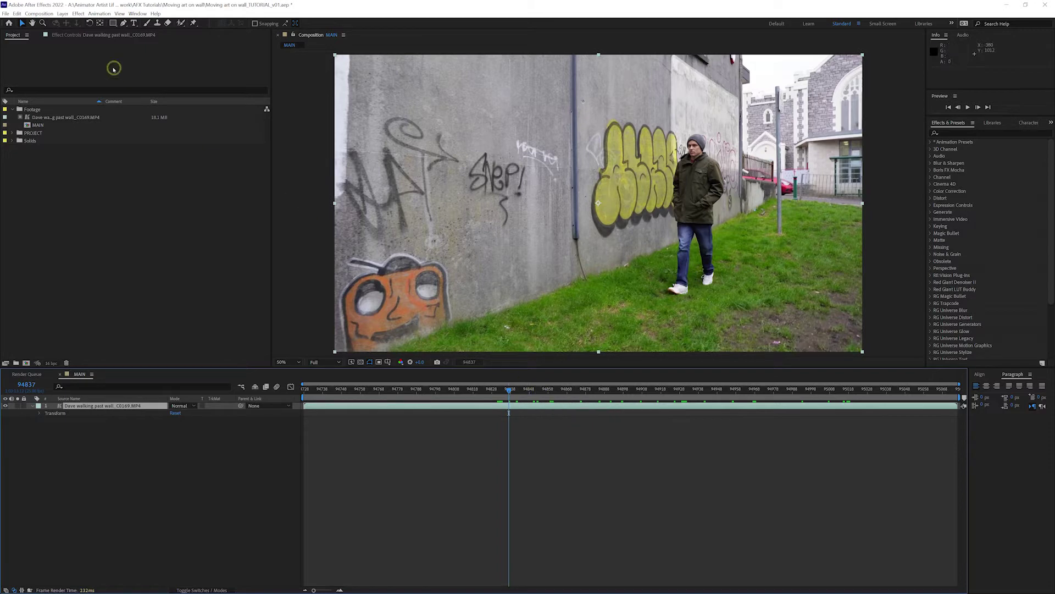
{"action": "left_click", "coordinate": [21, 117]}
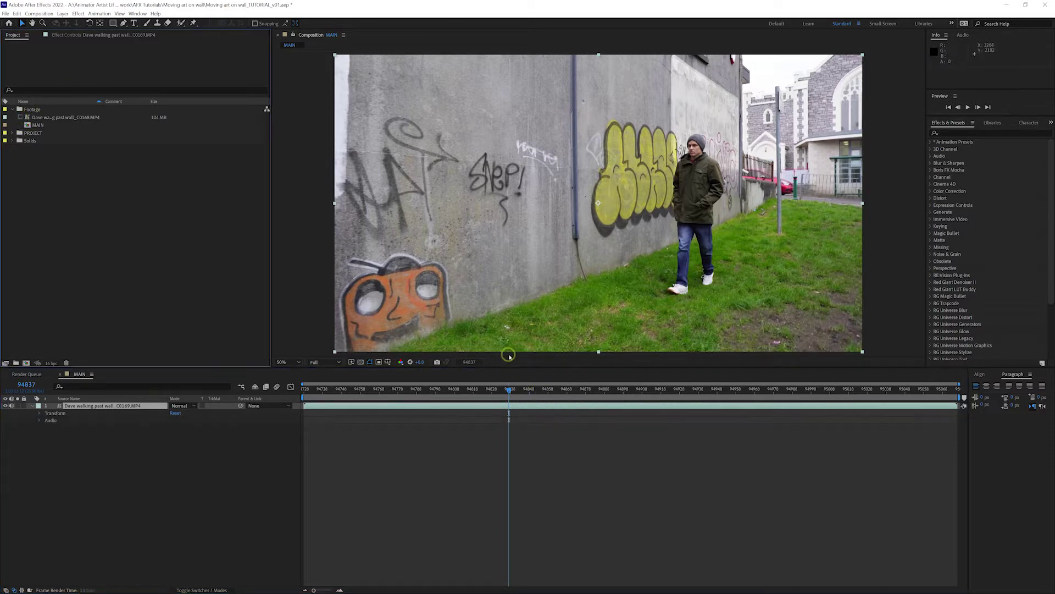
{"action": "key", "text": "space"}
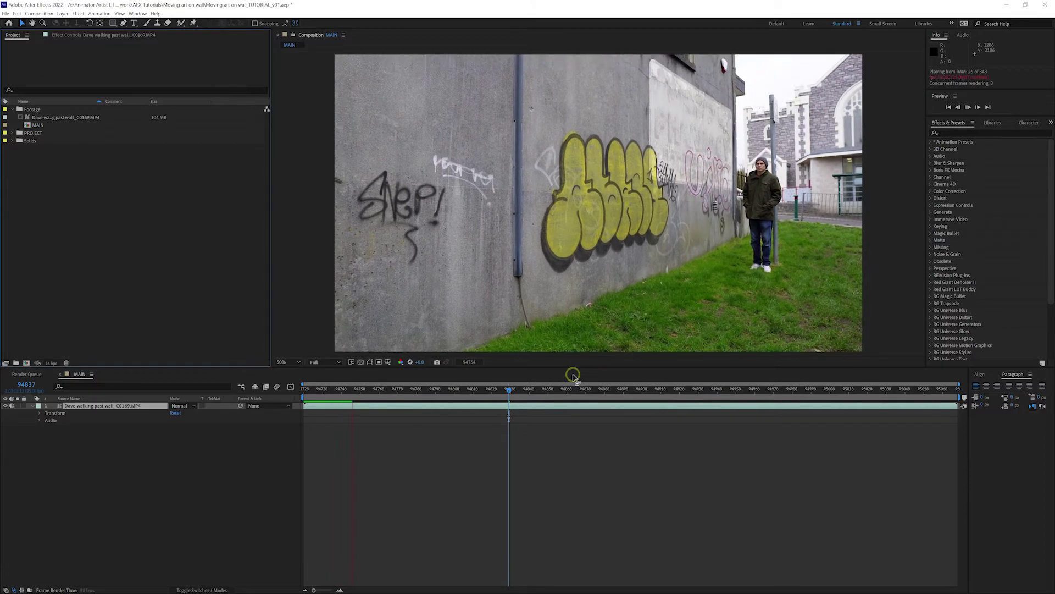
{"action": "key", "text": "space"}
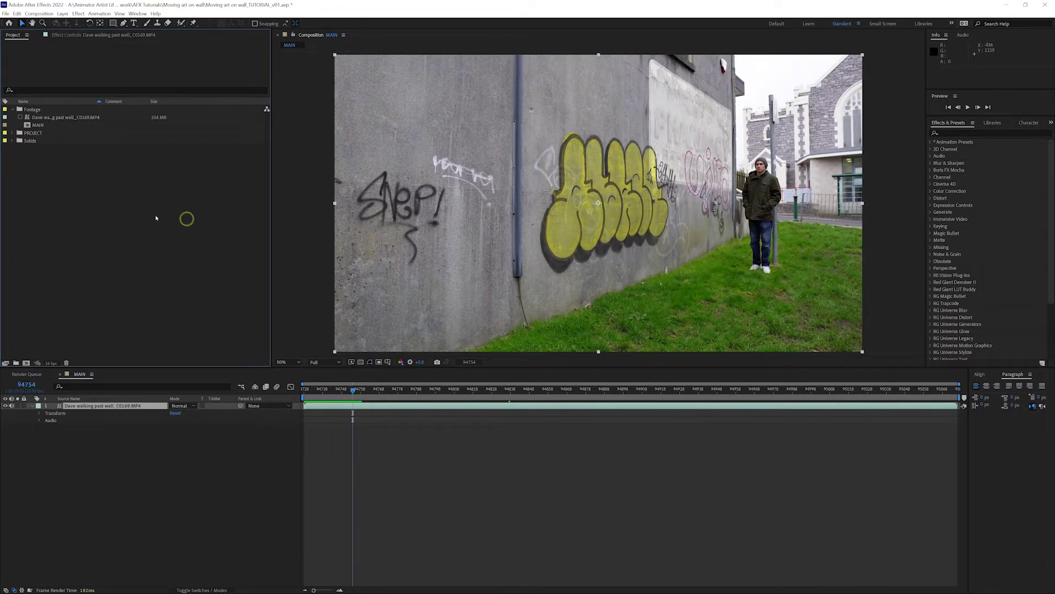
{"action": "left_click", "coordinate": [19, 117]}
{"action": "key", "text": "space"}
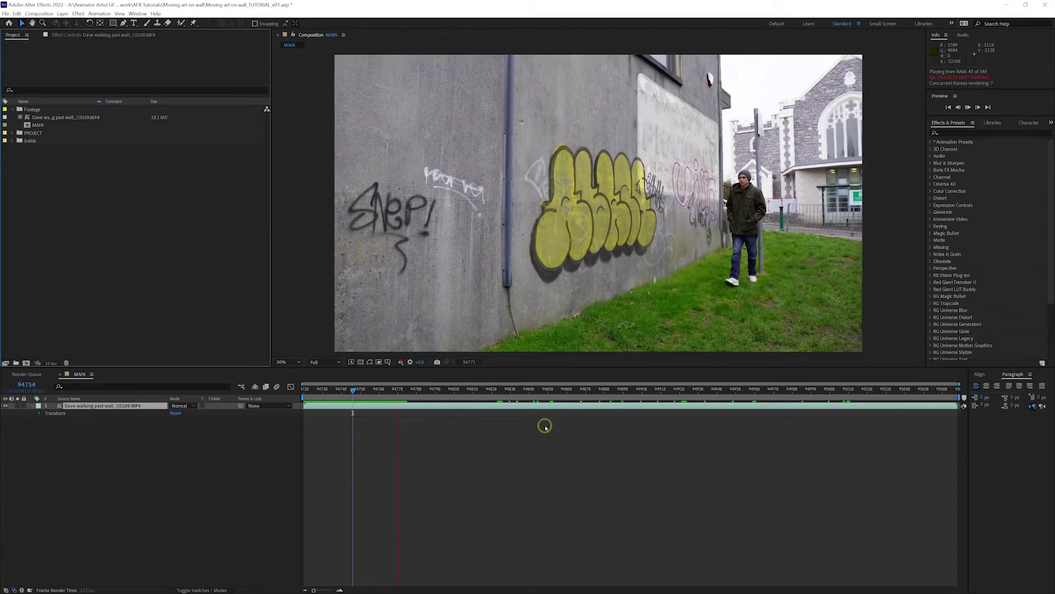
{"action": "key", "text": "space"}
{"action": "key", "text": "period"}
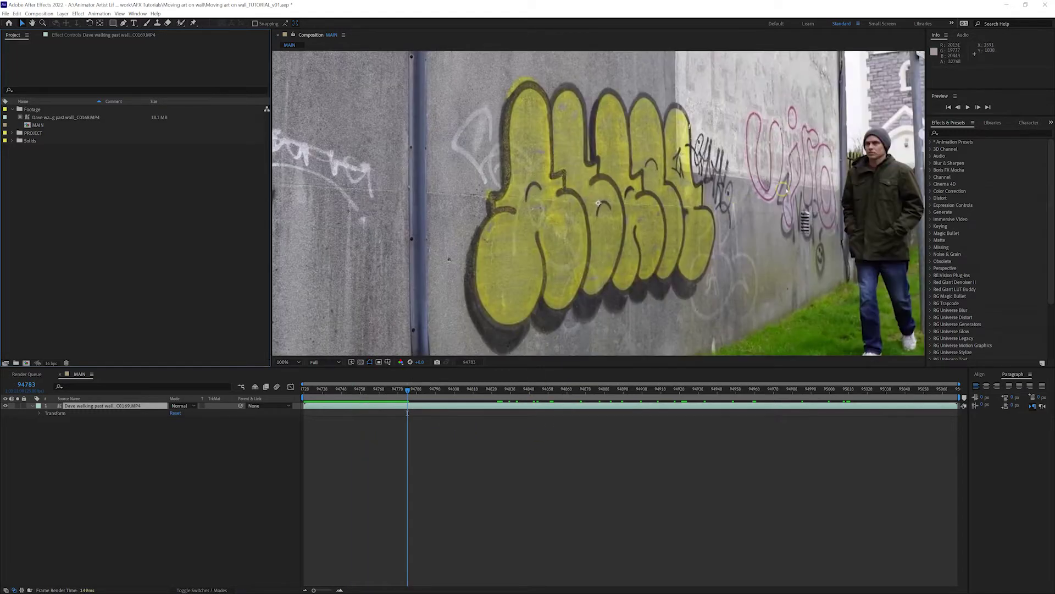
{"action": "scroll", "coordinate": [736, 199], "scroll_direction": "right", "scroll_amount": 3}
{"action": "scroll", "coordinate": [600, 222], "scroll_direction": "up", "scroll_amount": 1}
{"action": "scroll", "coordinate": [600, 222], "scroll_direction": "right", "scroll_amount": 2}
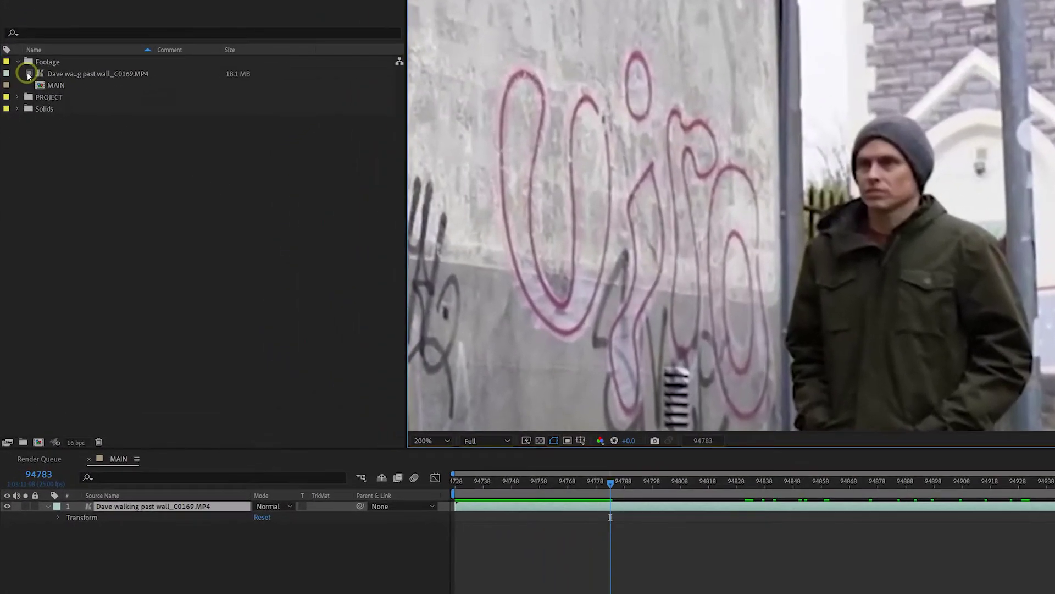
{"action": "left_click", "coordinate": [28, 73]}
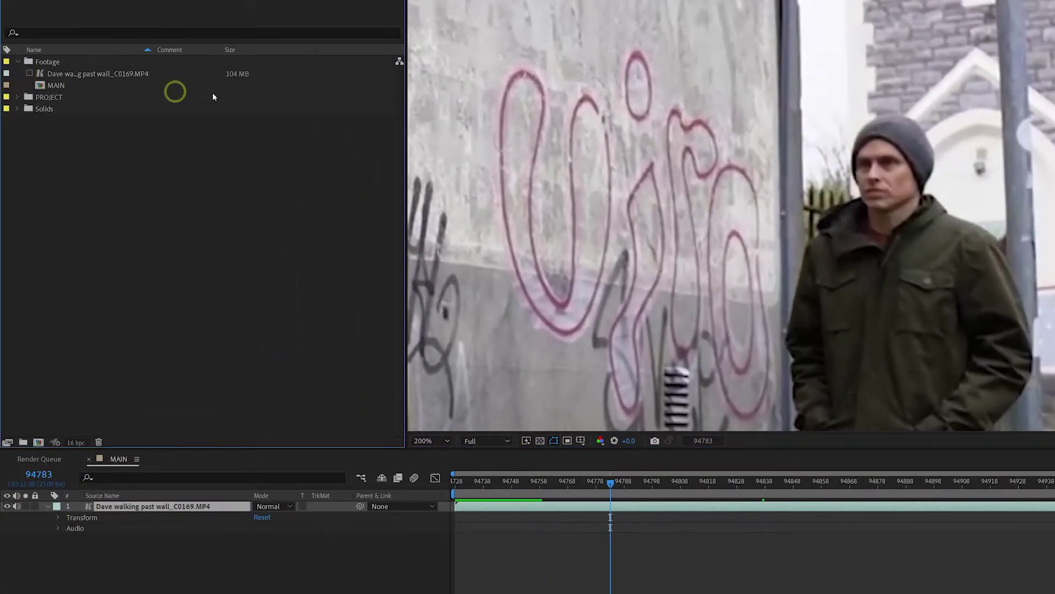
{"action": "left_click_drag", "start_coordinate": [809, 244], "coordinate": [842, 213]}
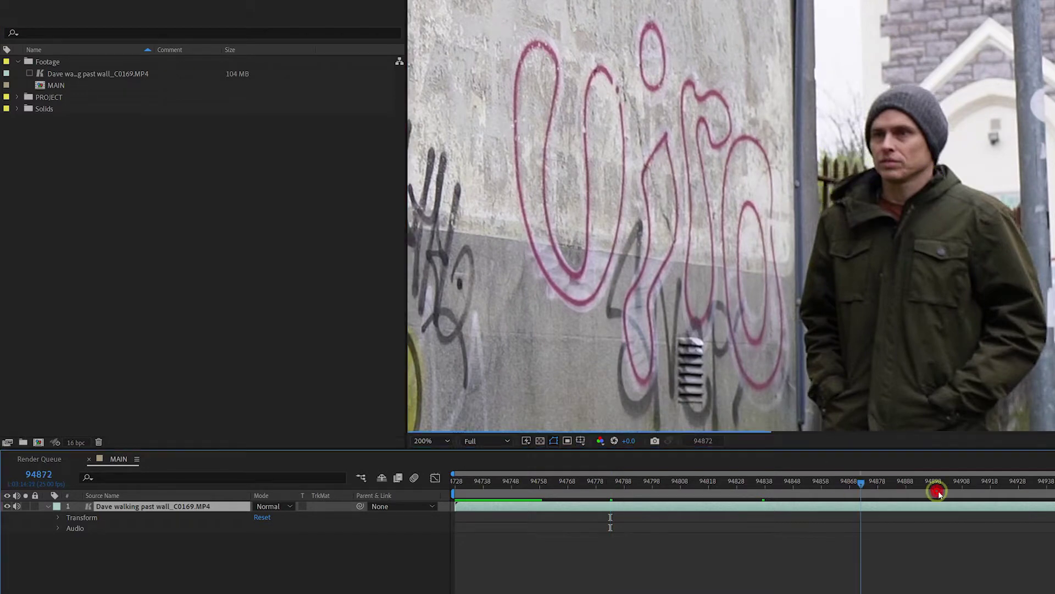
{"action": "left_click_drag", "start_coordinate": [840, 482], "coordinate": [982, 482]}
{"action": "left_click_drag", "start_coordinate": [766, 330], "coordinate": [878, 262]}
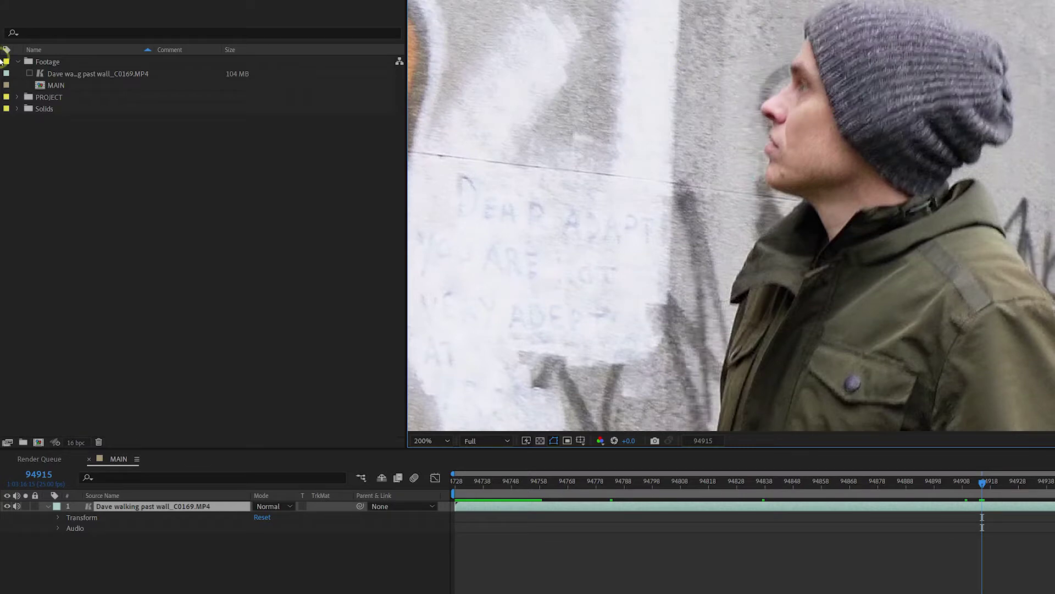
{"action": "left_click", "coordinate": [29, 74]}
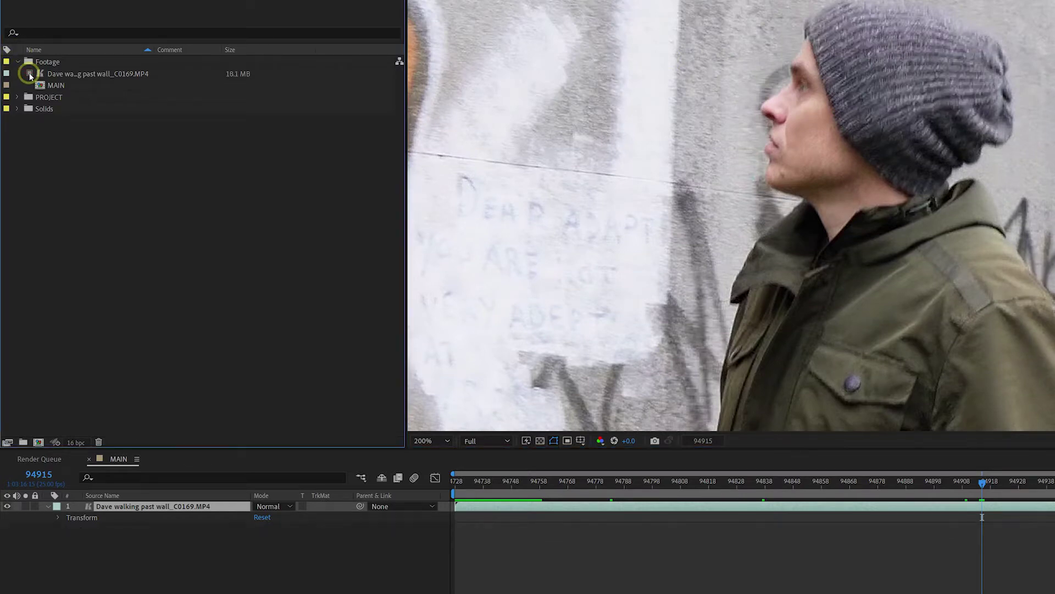
{"action": "left_click", "coordinate": [30, 74]}
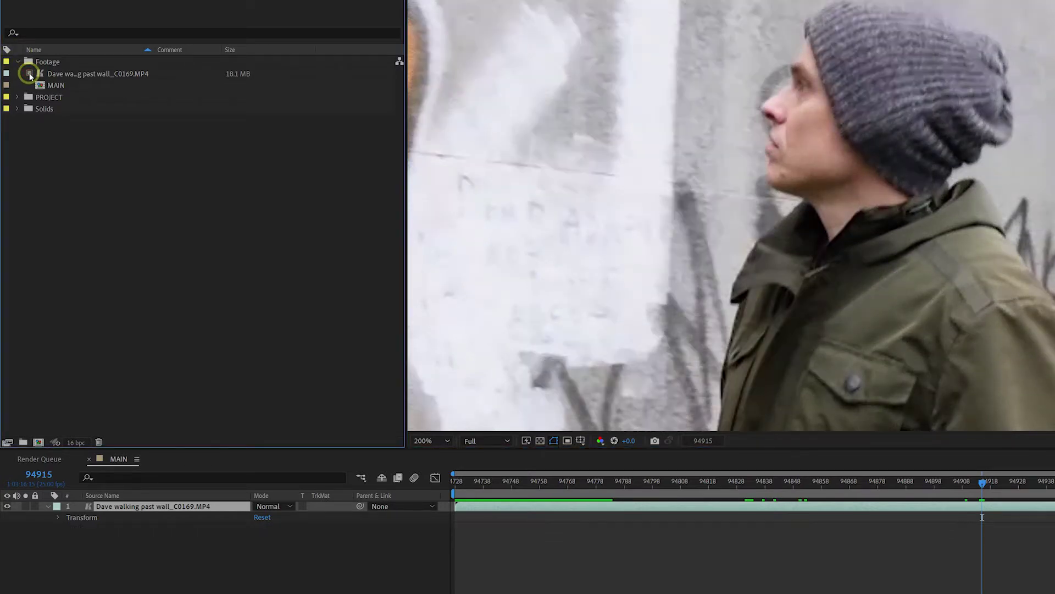
{"action": "left_click", "coordinate": [29, 74]}
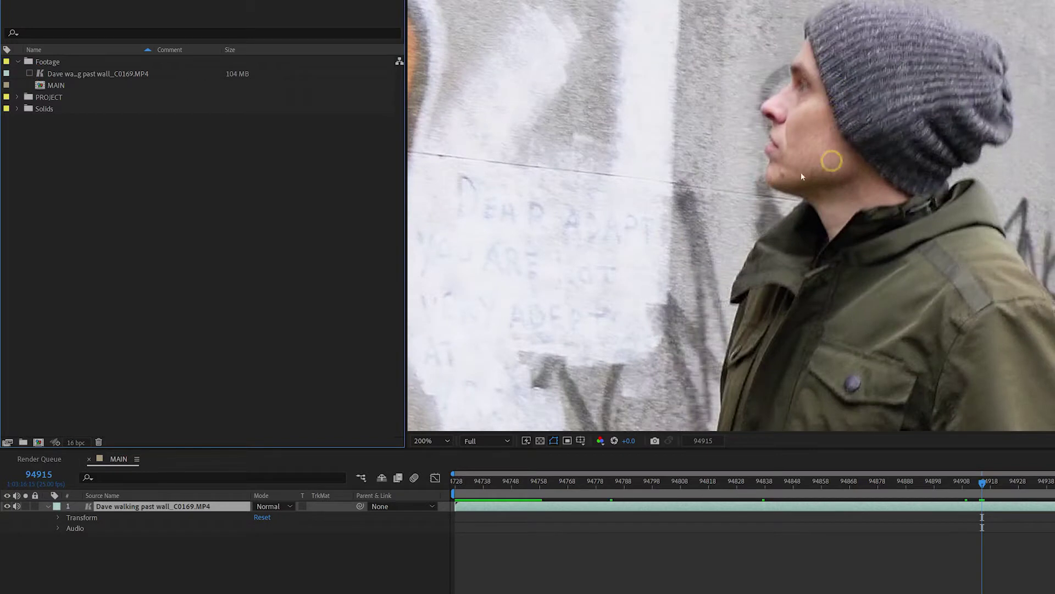
{"action": "left_click", "coordinate": [30, 74]}
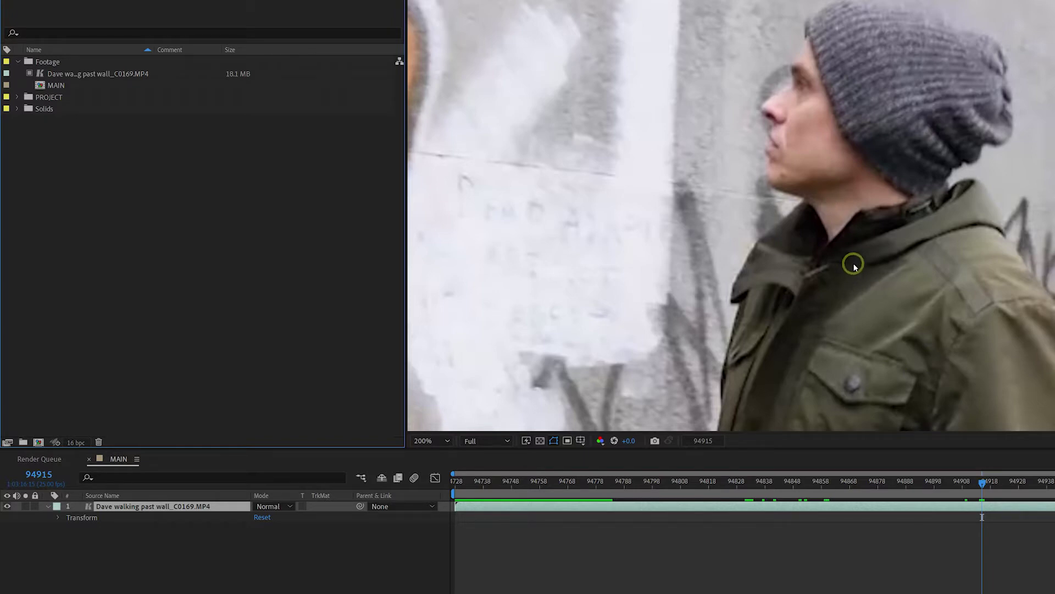
{"action": "scroll", "coordinate": [930, 259], "scroll_direction": "down", "scroll_amount": 4}
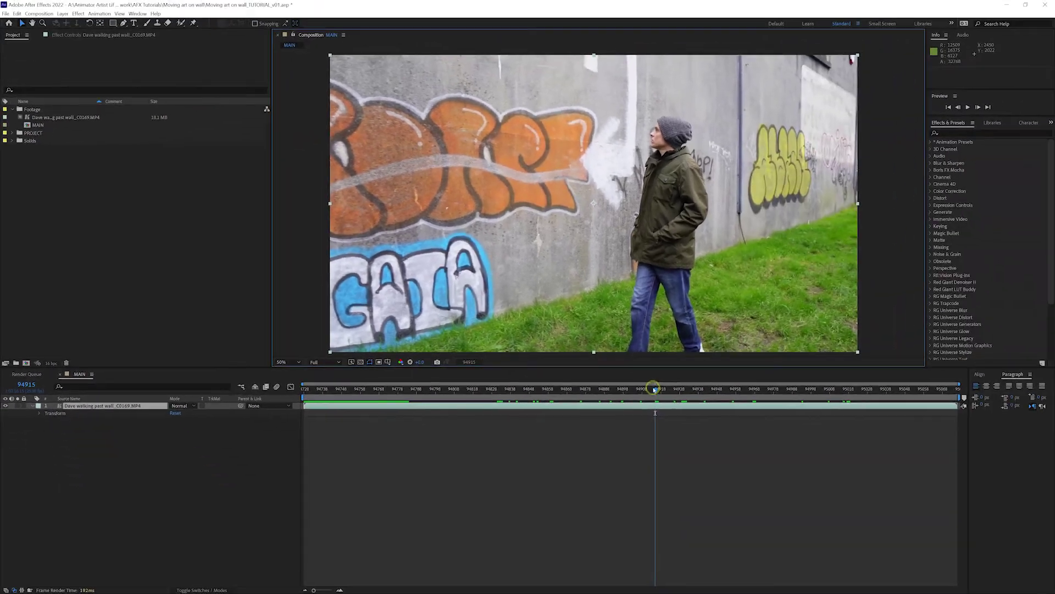
Scrub back, play and stop the footage, then scrub through it to review the man's walk
{"action": "left_click_drag", "start_coordinate": [654, 389], "coordinate": [460, 398]}
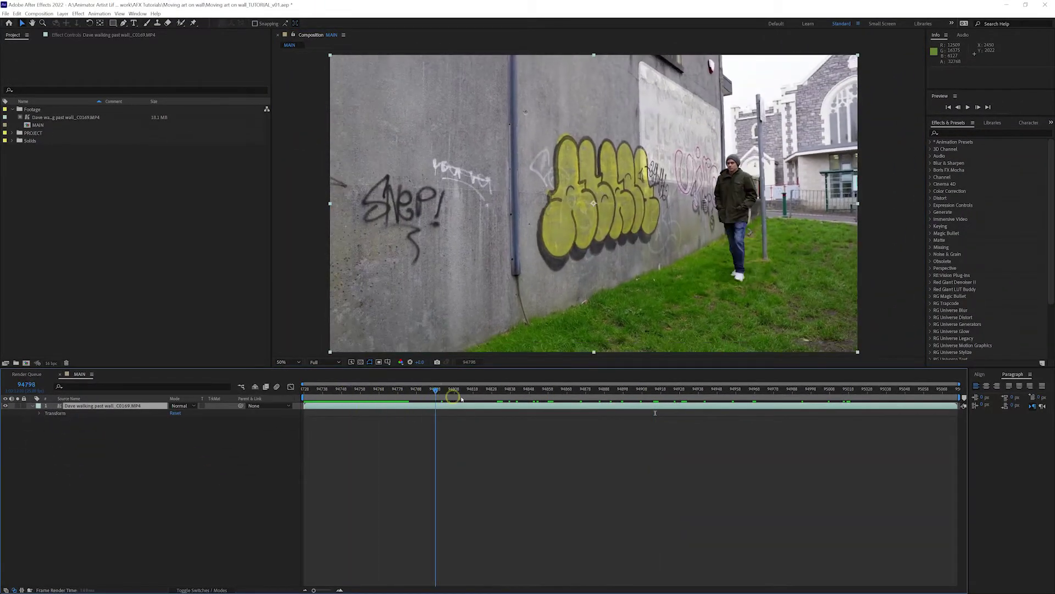
{"action": "key", "text": "space"}
{"action": "left_click", "coordinate": [179, 428]}
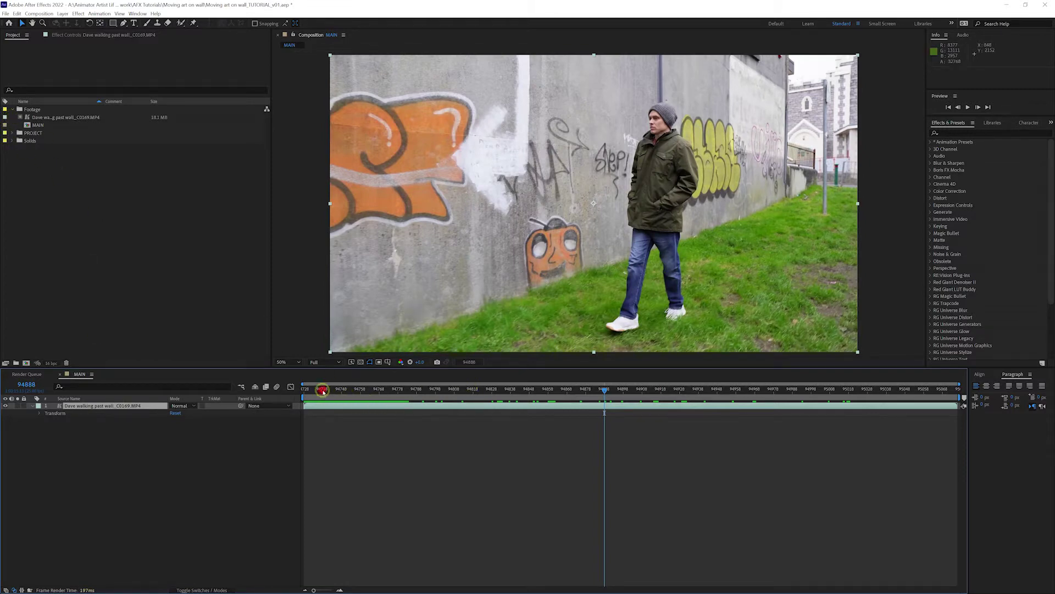
{"action": "mouse_move", "coordinate": [324, 391]}
{"action": "left_mouse_down"}
{"action": "mouse_move", "coordinate": [902, 391]}
{"action": "mouse_move", "coordinate": [506, 393]}
{"action": "mouse_move", "coordinate": [607, 400]}
{"action": "left_mouse_up"}
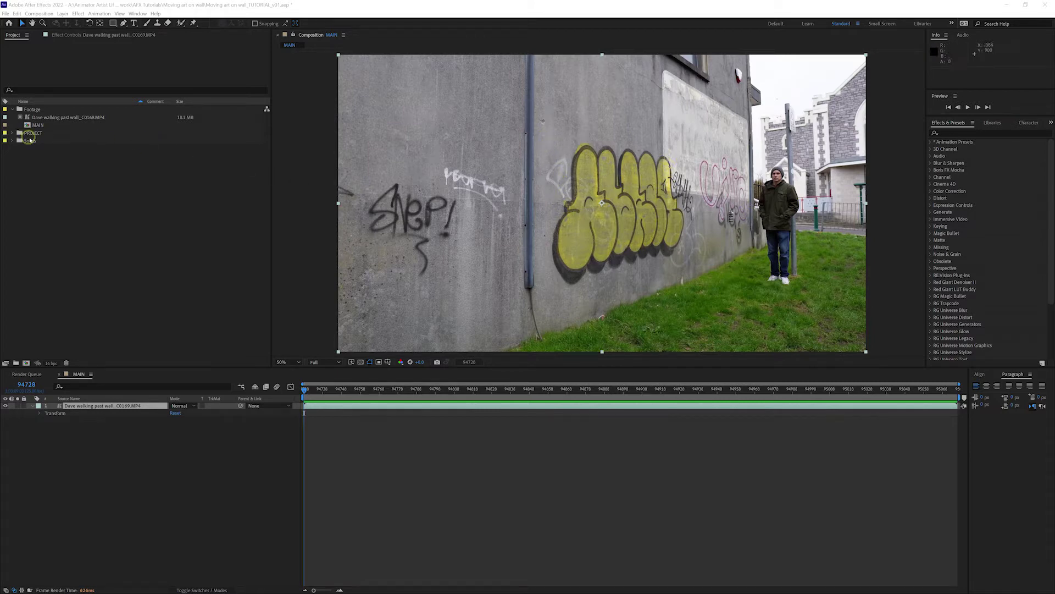
Switch the footage to its full-quality original, keeping the preview resolution at Full
{"action": "left_click", "coordinate": [349, 219]}
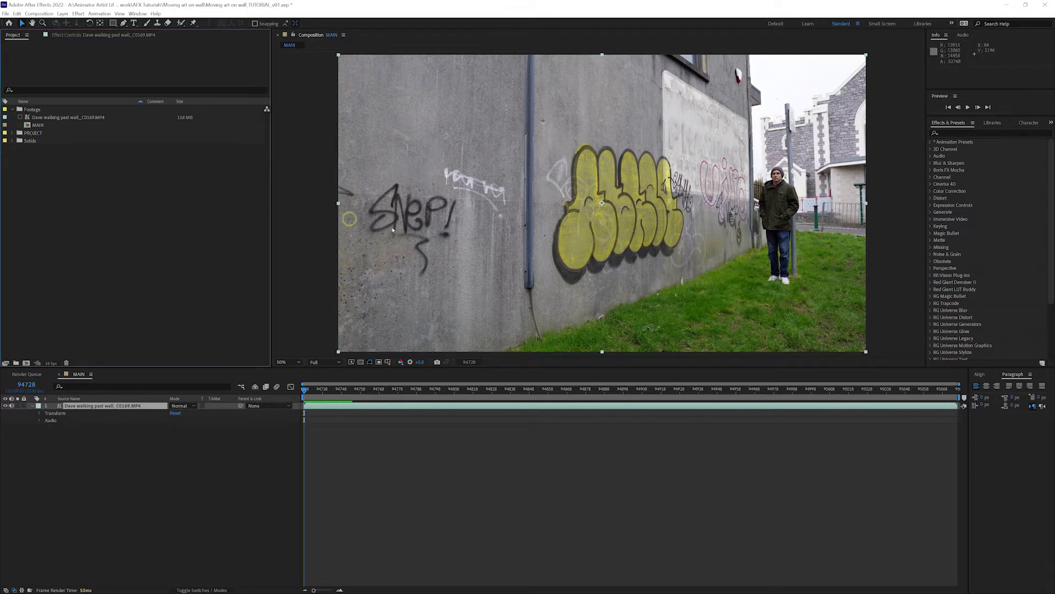
{"action": "left_click", "coordinate": [319, 360]}
{"action": "left_click", "coordinate": [320, 361]}
{"action": "left_click", "coordinate": [349, 353]}
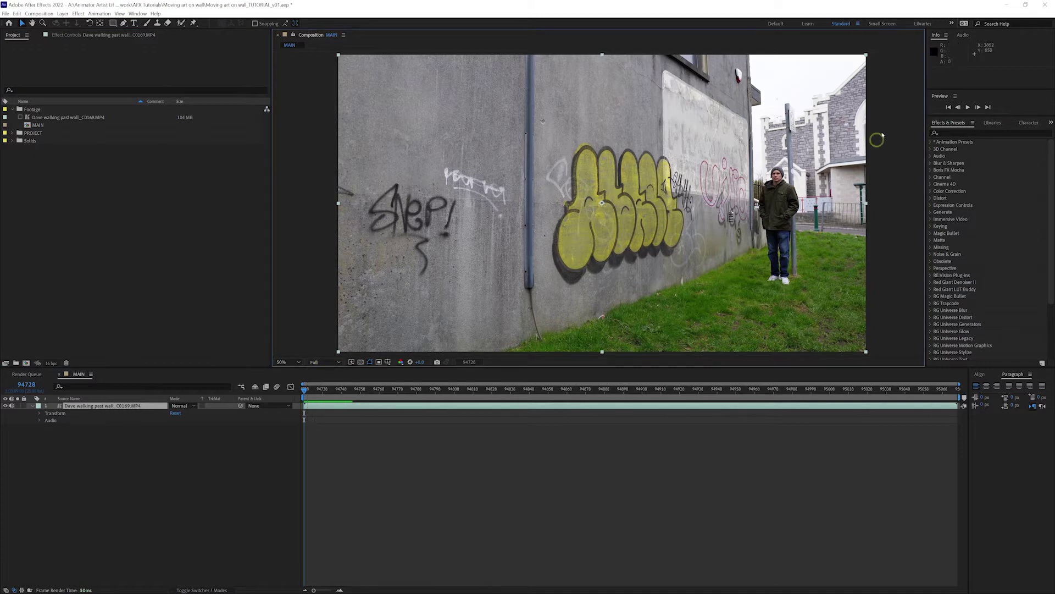
Search effects for 'track' and apply 3D Camera Tracker to the walking footage layer
{"action": "left_click", "coordinate": [957, 113]}
{"action": "left_click", "coordinate": [954, 132]}
{"action": "type", "text": "track"}
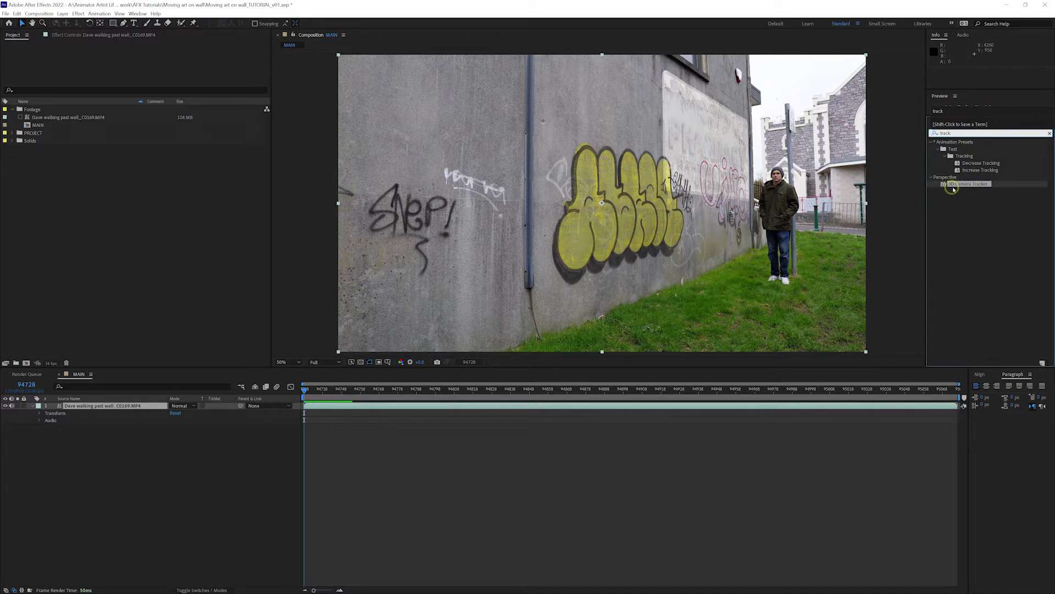
{"action": "left_click", "coordinate": [961, 148]}
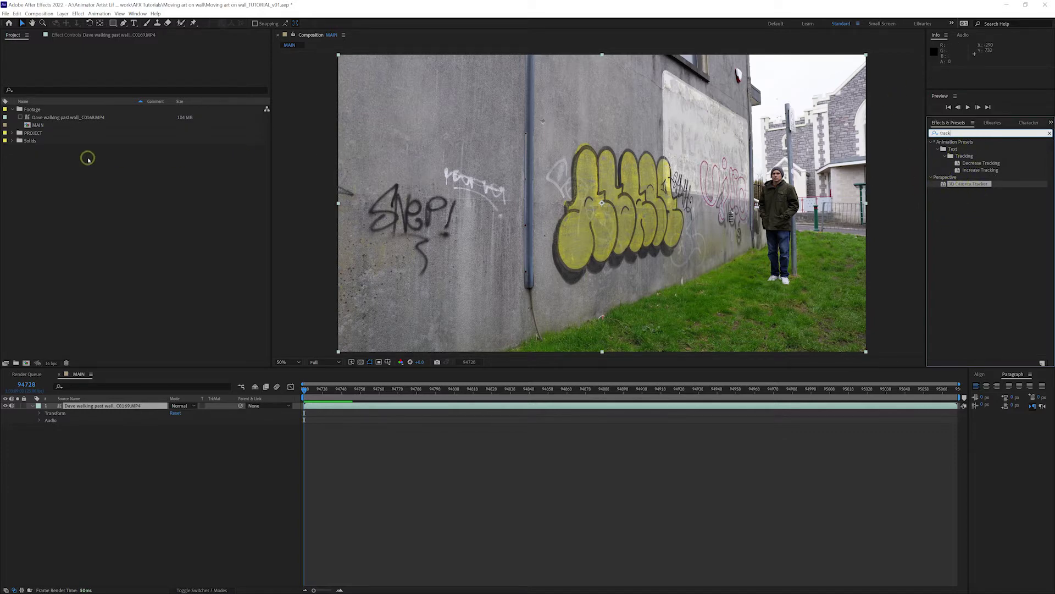
{"action": "left_click", "coordinate": [945, 192]}
{"action": "left_click_drag", "start_coordinate": [966, 187], "coordinate": [607, 412]}
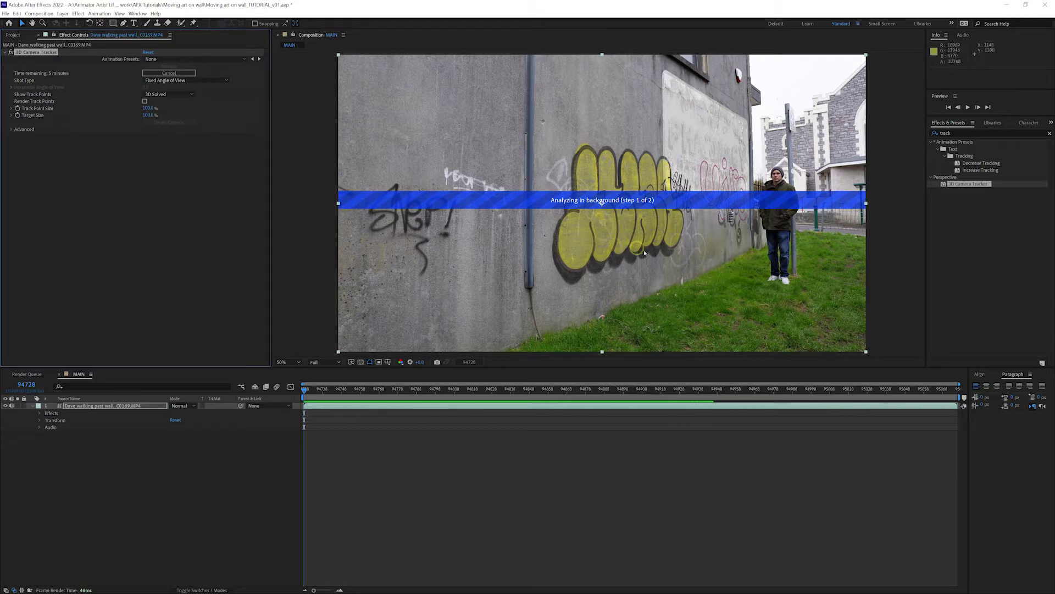
Let the 3D Camera Tracker finish analyzing the clip and solving the camera
{"action": "left_click", "coordinate": [698, 120]}
{"action": "left_click", "coordinate": [703, 269]}
{"action": "left_click", "coordinate": [673, 254]}
{"action": "left_click", "coordinate": [701, 214]}
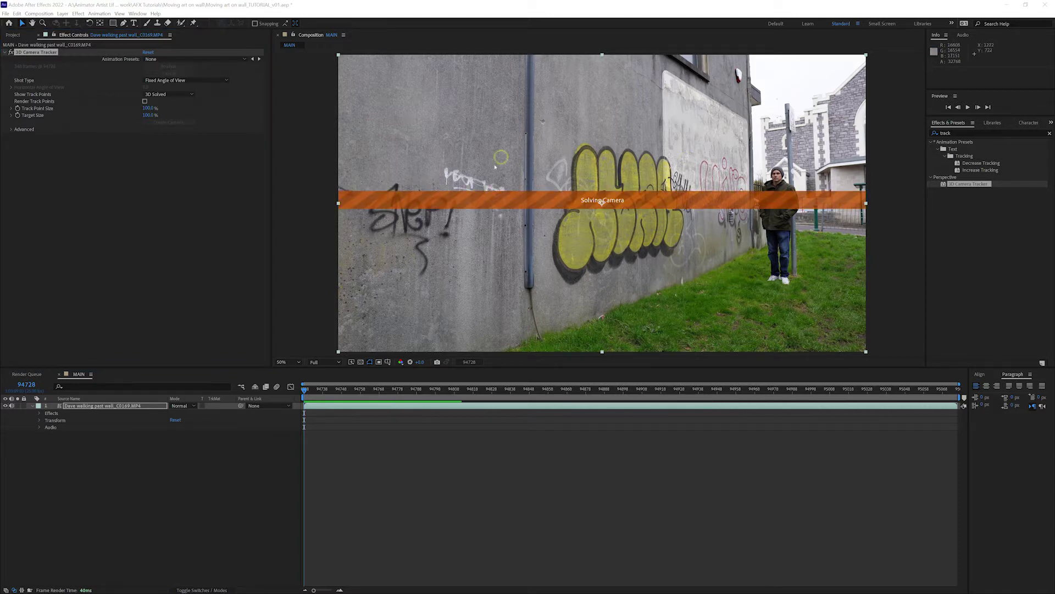
{"action": "left_click", "coordinate": [733, 232]}
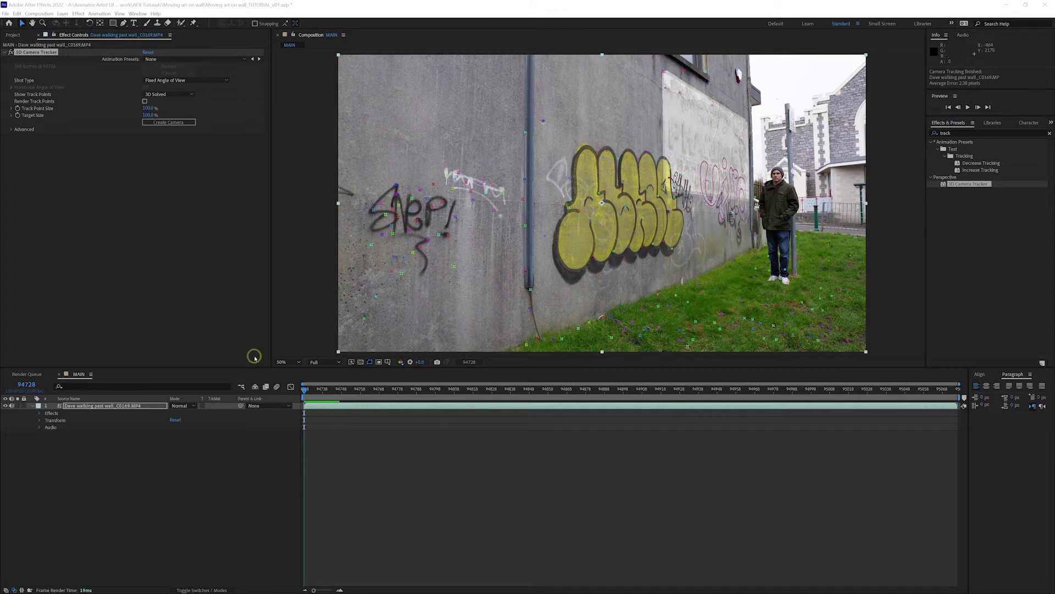
Scrub along the walk checking the track points, ending back at frame 95004
{"action": "left_click_drag", "start_coordinate": [307, 392], "coordinate": [571, 389]}
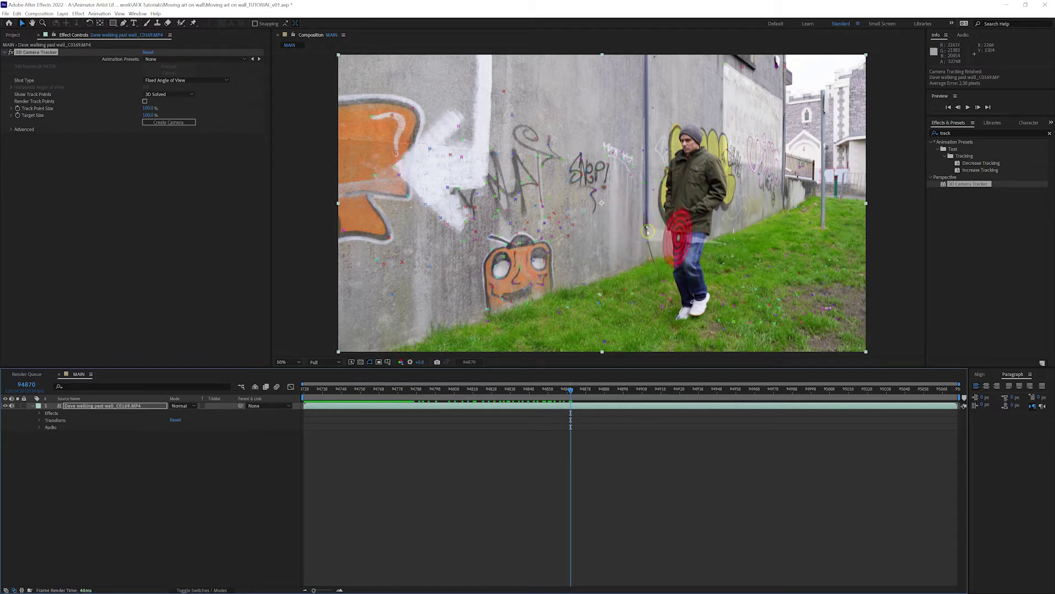
{"action": "left_click_drag", "start_coordinate": [571, 391], "coordinate": [630, 379]}
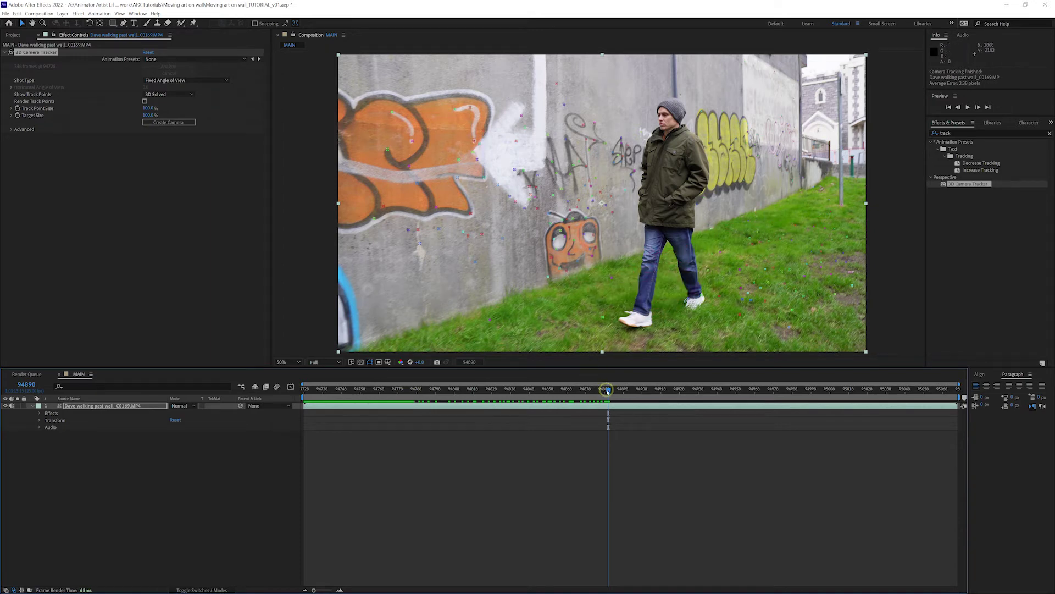
{"action": "left_click_drag", "start_coordinate": [608, 389], "coordinate": [884, 391]}
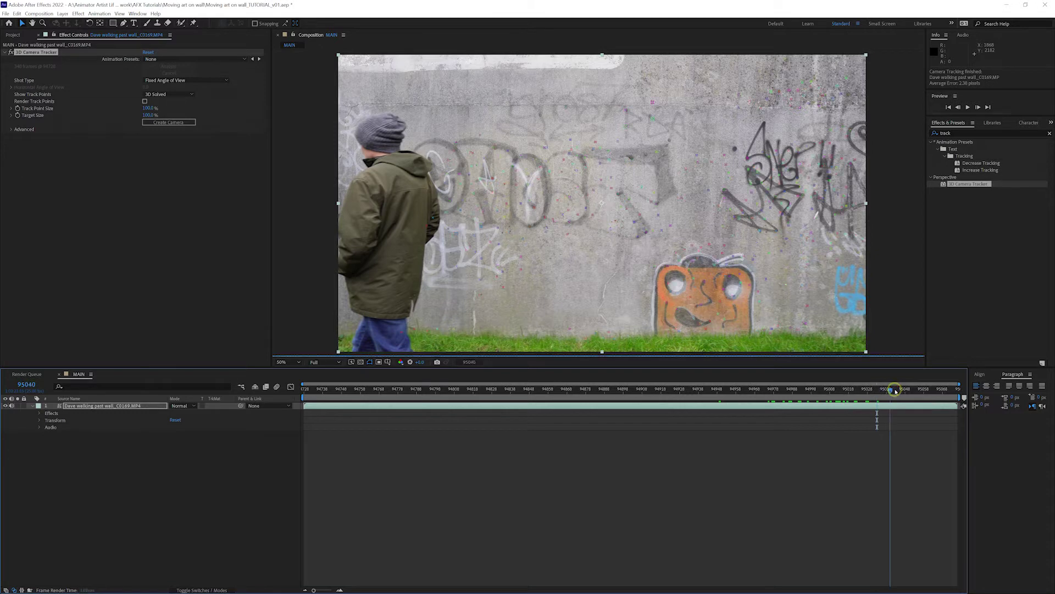
{"action": "left_click_drag", "start_coordinate": [886, 389], "coordinate": [542, 388]}
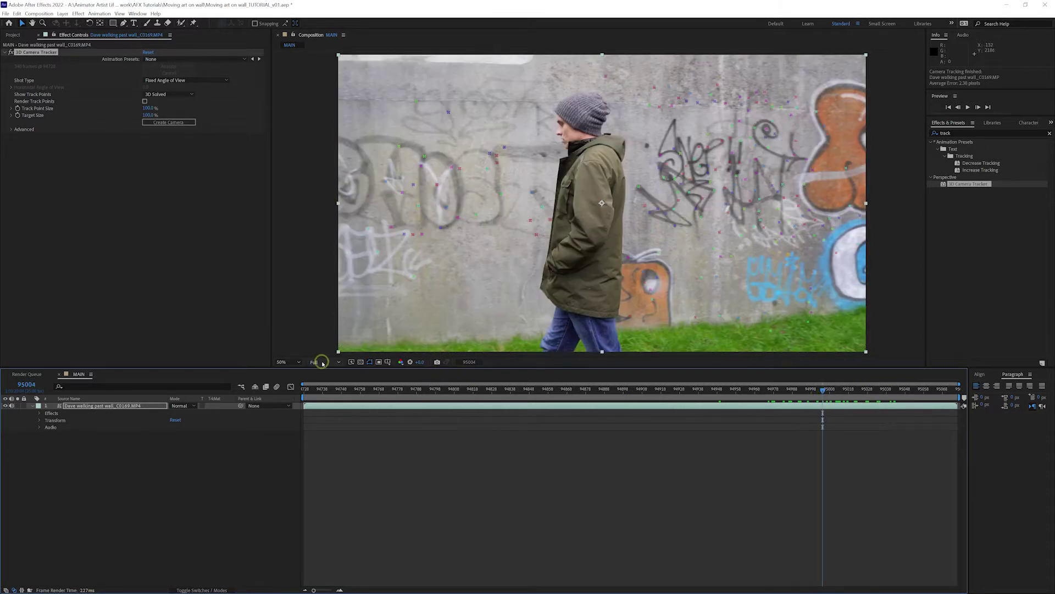
Set preview resolution to Half, show the Project panel, and preview from near the start
{"action": "left_click", "coordinate": [323, 363]}
{"action": "left_click", "coordinate": [326, 391]}
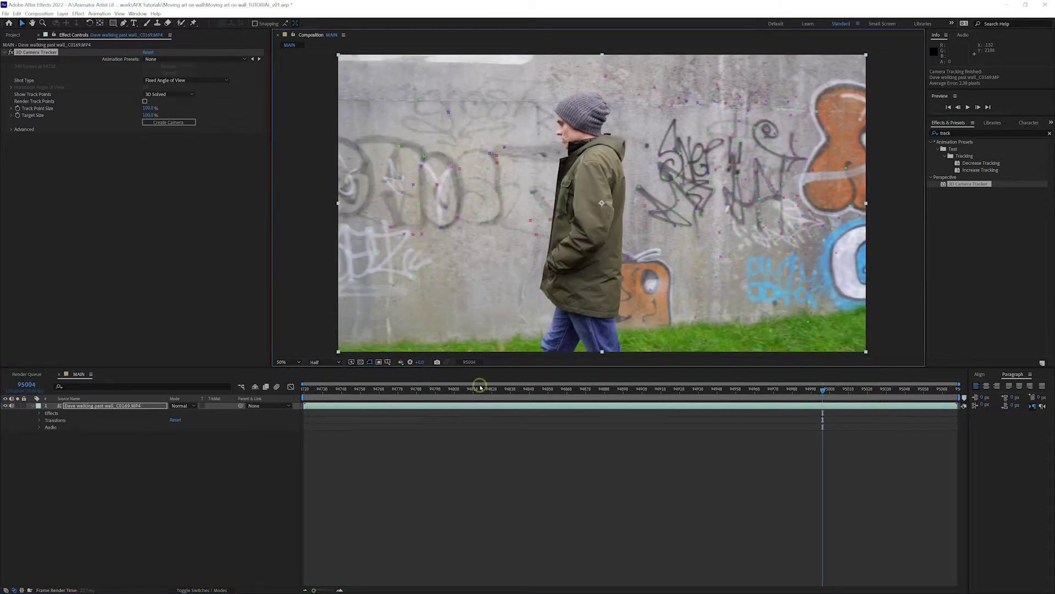
{"action": "left_click", "coordinate": [172, 163]}
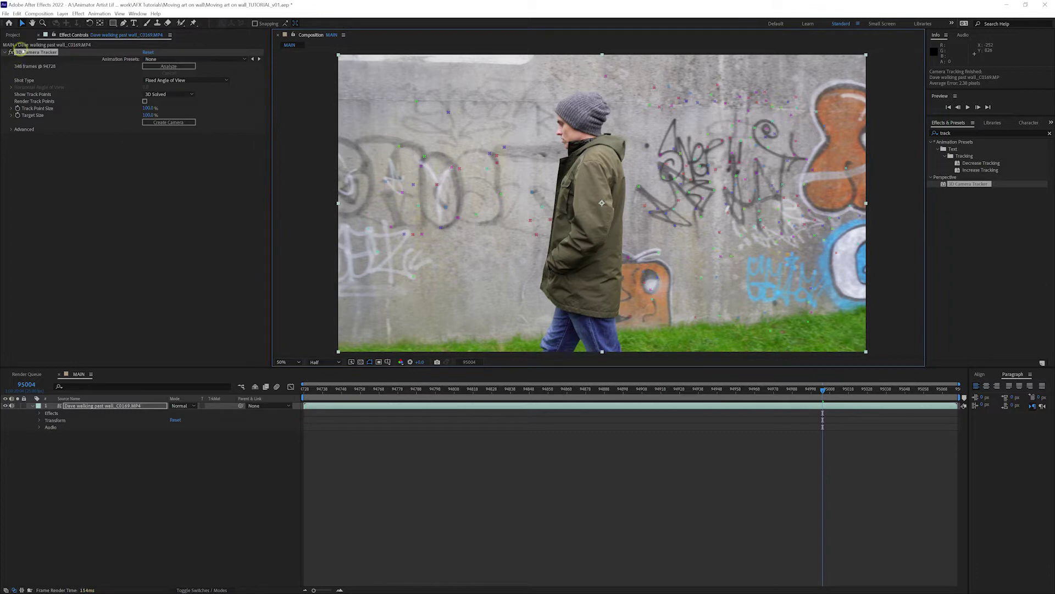
{"action": "left_click", "coordinate": [12, 34]}
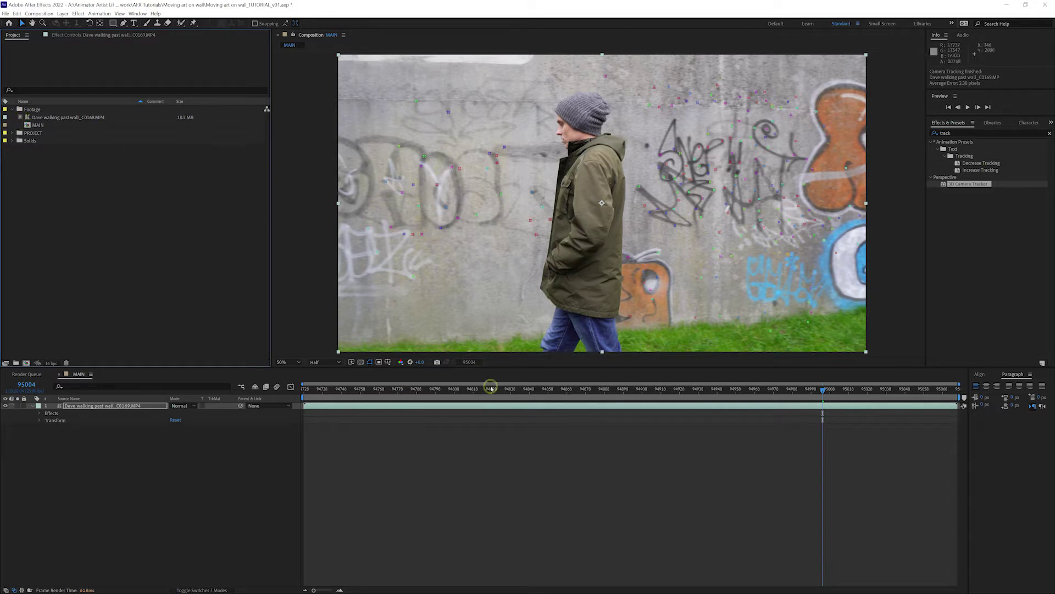
{"action": "mouse_move", "coordinate": [325, 389]}
{"action": "left_mouse_down"}
{"action": "mouse_move", "coordinate": [548, 383]}
{"action": "mouse_move", "coordinate": [507, 392]}
{"action": "left_mouse_up"}
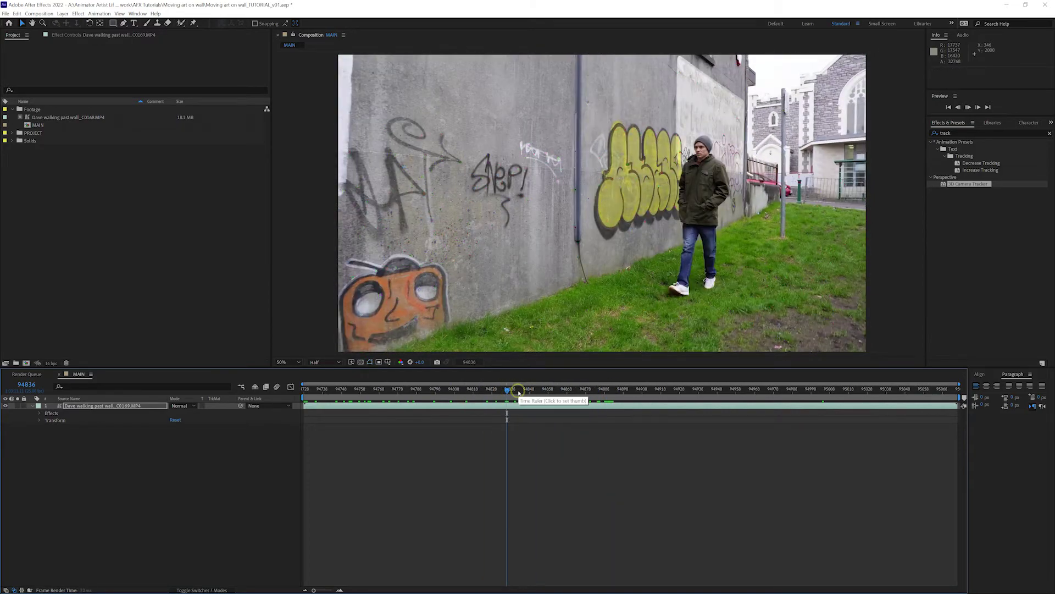
{"action": "key", "text": "space"}
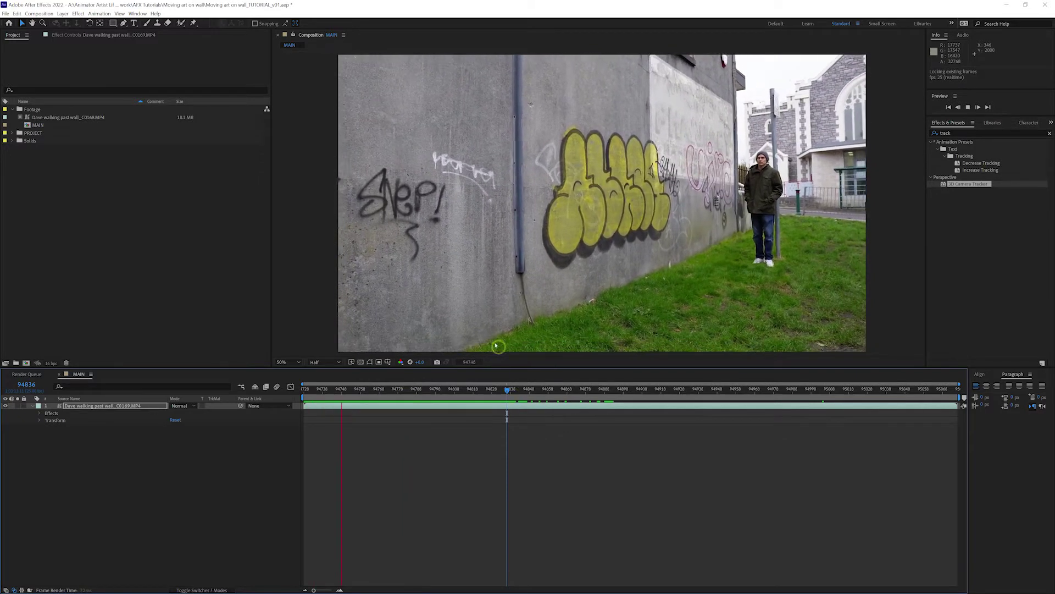
Stop the preview and turn on Render Track Points in the 3D Camera Tracker settings
{"action": "left_click", "coordinate": [7, 176]}
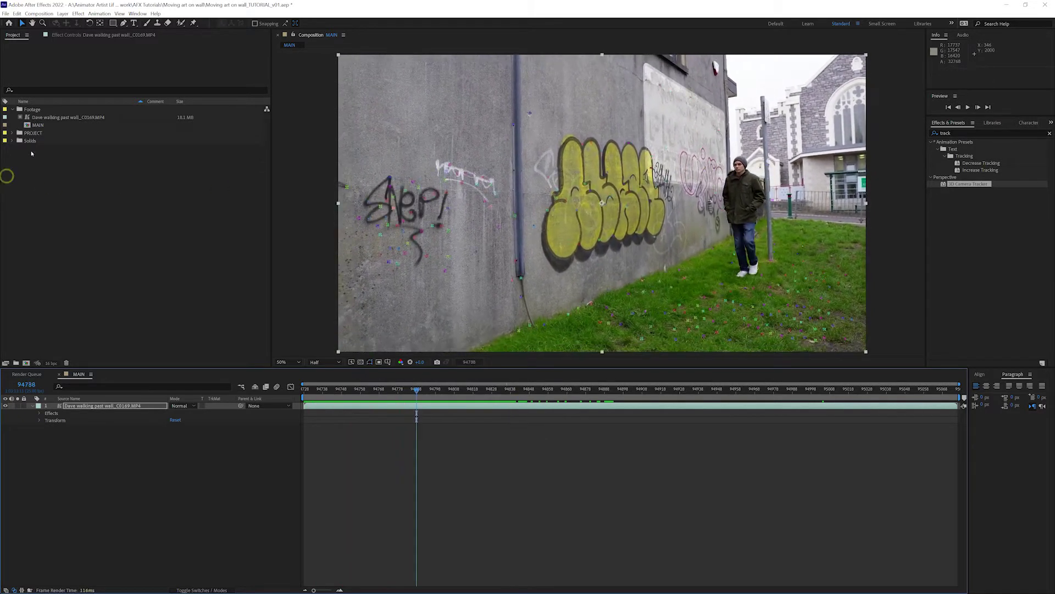
{"action": "left_click", "coordinate": [69, 35]}
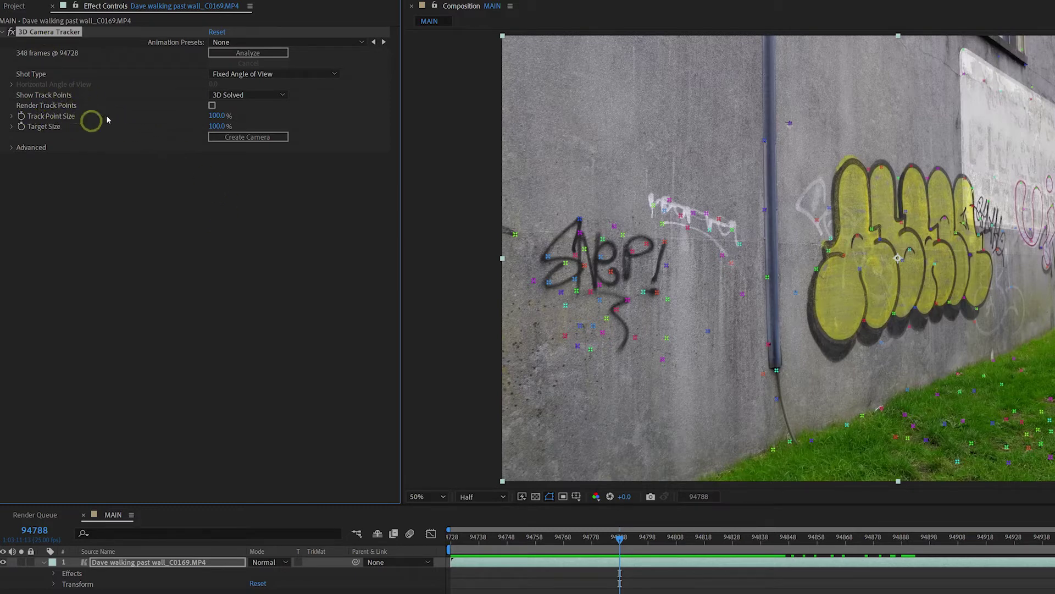
{"action": "left_click", "coordinate": [212, 106]}
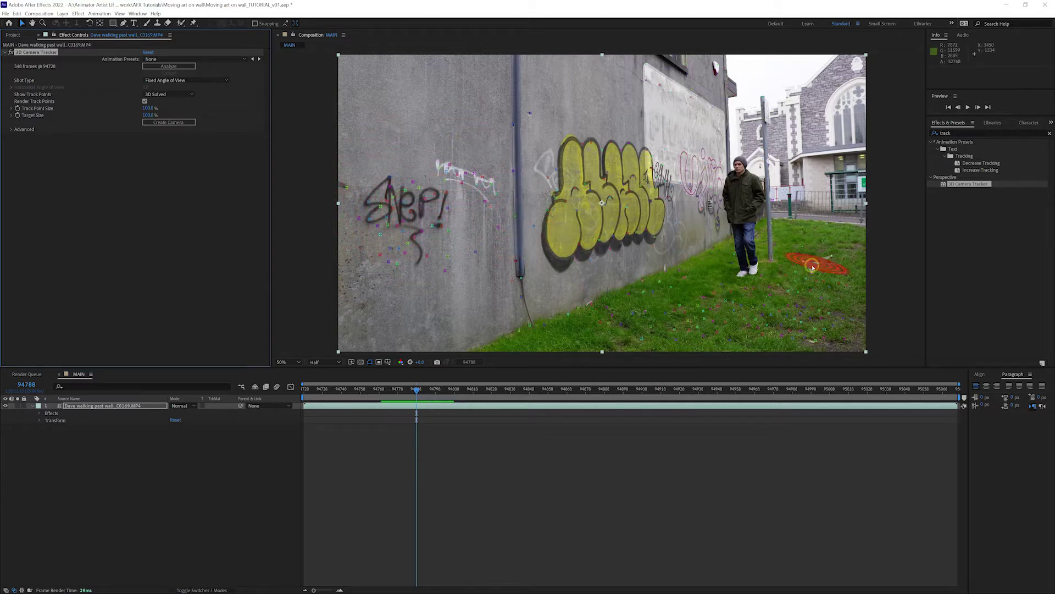
Play back the composition to watch the track points follow the graffiti wall
{"action": "key", "text": "space"}
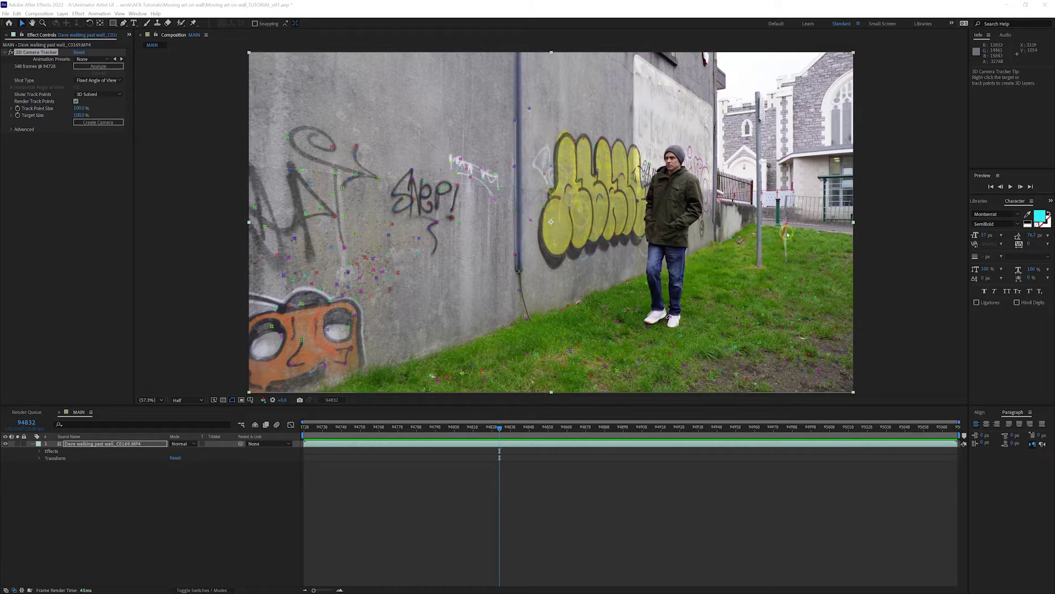
Scrub through frames inspecting track points, settling on frame 94964 with the man at the orange graffiti
{"action": "mouse_move", "coordinate": [515, 426]}
{"action": "left_mouse_down"}
{"action": "mouse_move", "coordinate": [614, 446]}
{"action": "mouse_move", "coordinate": [710, 417]}
{"action": "left_mouse_up"}
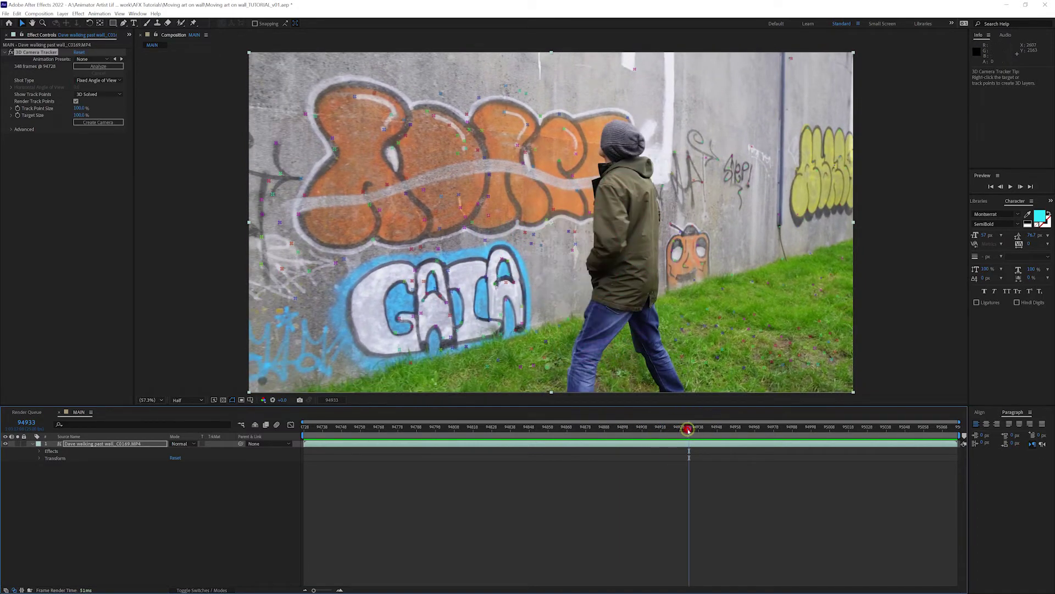
{"action": "mouse_move", "coordinate": [688, 430]}
{"action": "left_mouse_down"}
{"action": "mouse_move", "coordinate": [638, 439]}
{"action": "mouse_move", "coordinate": [729, 435]}
{"action": "mouse_move", "coordinate": [605, 436]}
{"action": "mouse_move", "coordinate": [758, 434]}
{"action": "mouse_move", "coordinate": [721, 434]}
{"action": "mouse_move", "coordinate": [749, 434]}
{"action": "left_mouse_up"}
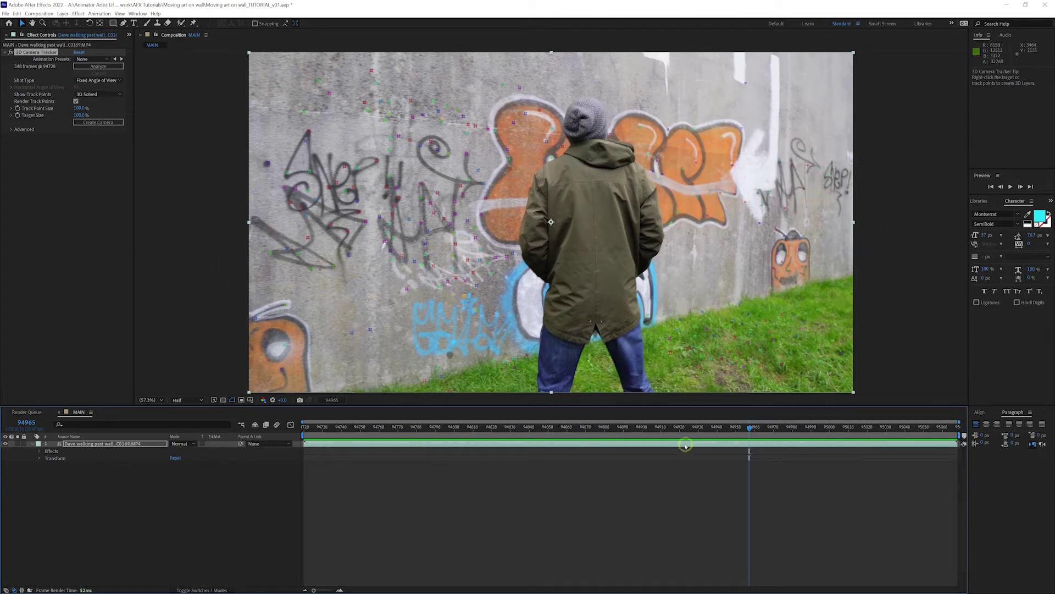
{"action": "mouse_move", "coordinate": [620, 430]}
{"action": "left_mouse_down"}
{"action": "mouse_move", "coordinate": [752, 439]}
{"action": "mouse_move", "coordinate": [702, 432]}
{"action": "left_mouse_up"}
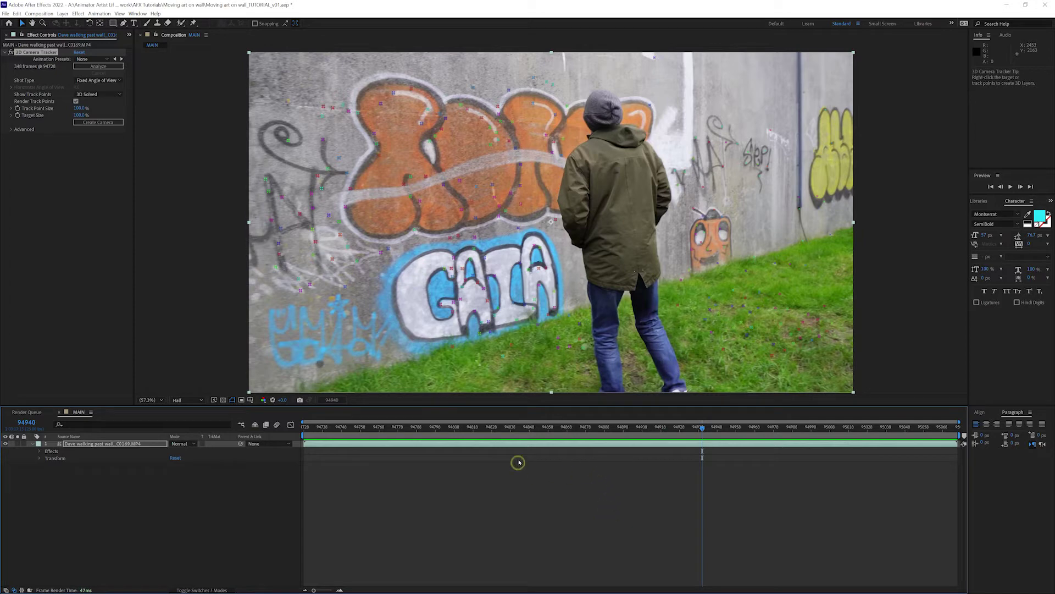
{"action": "left_click_drag", "start_coordinate": [697, 428], "coordinate": [749, 437]}
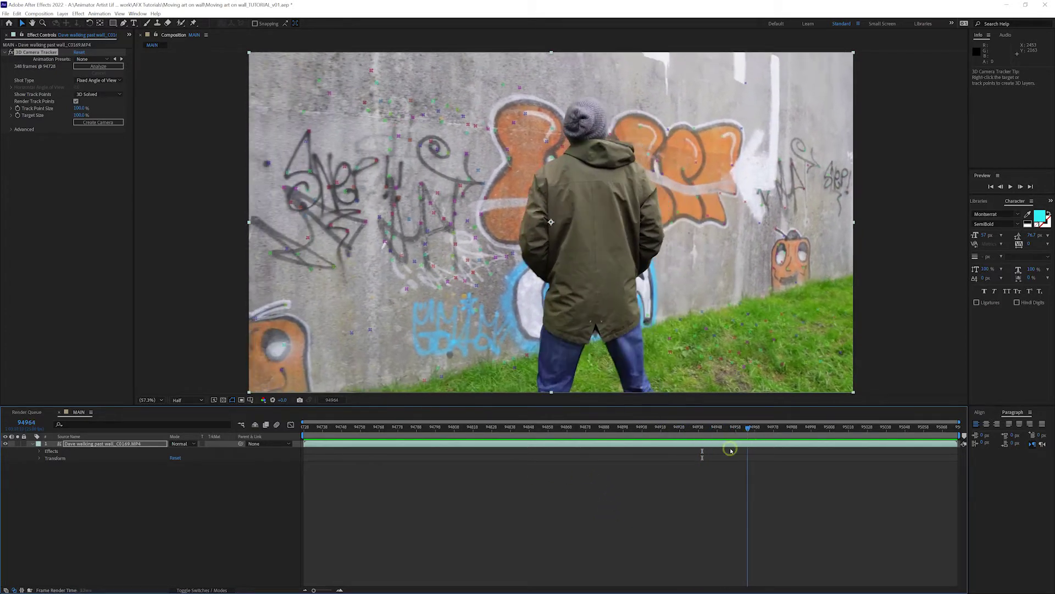
Duplicate the wall footage layer and hide the lower copy
{"action": "left_click", "coordinate": [108, 439]}
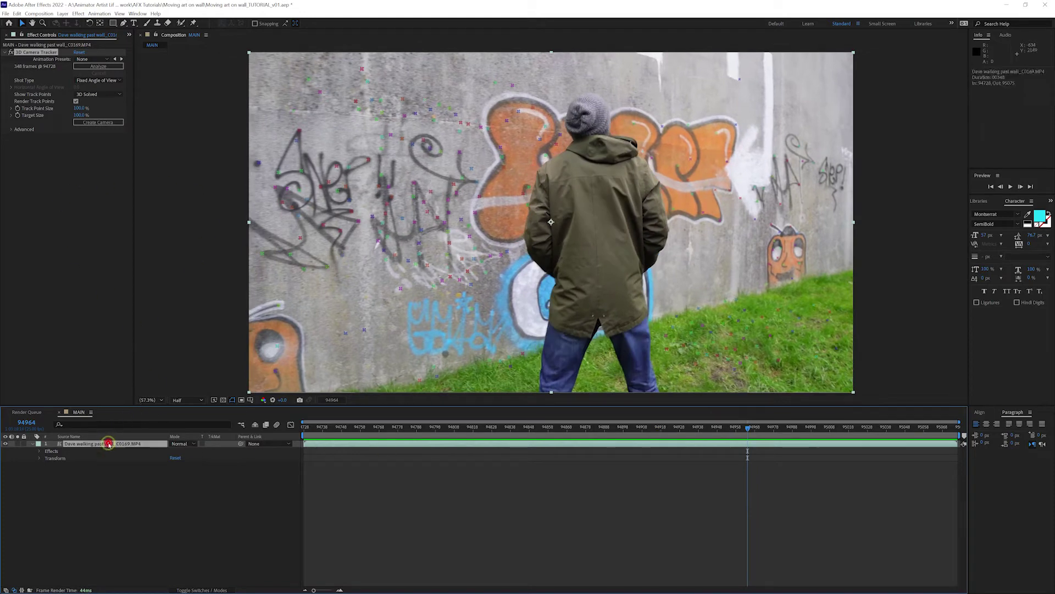
{"action": "key", "text": "ctrl+d"}
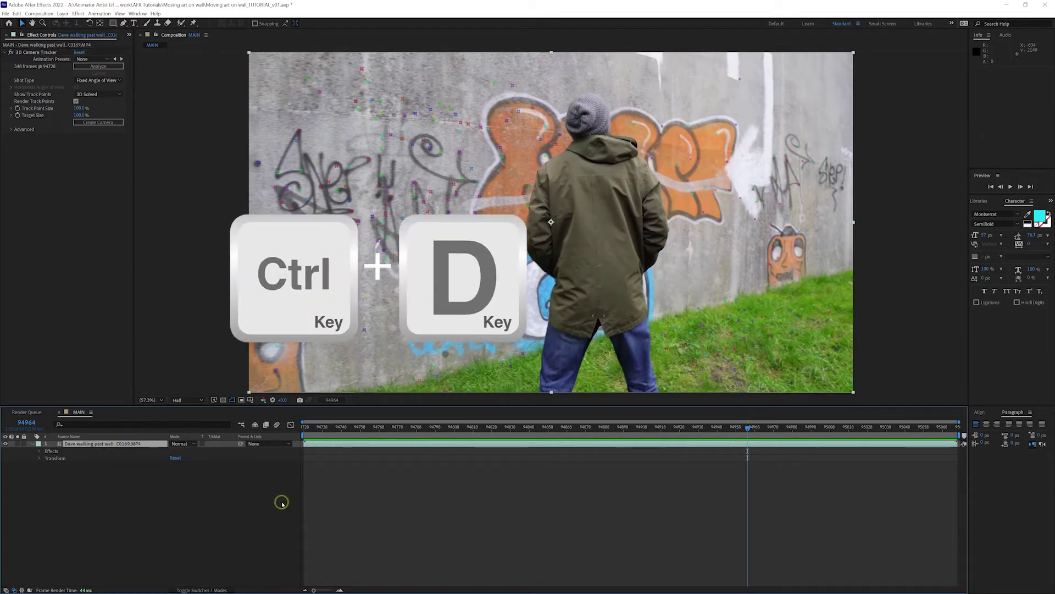
{"action": "key", "text": "ctrl+d"}
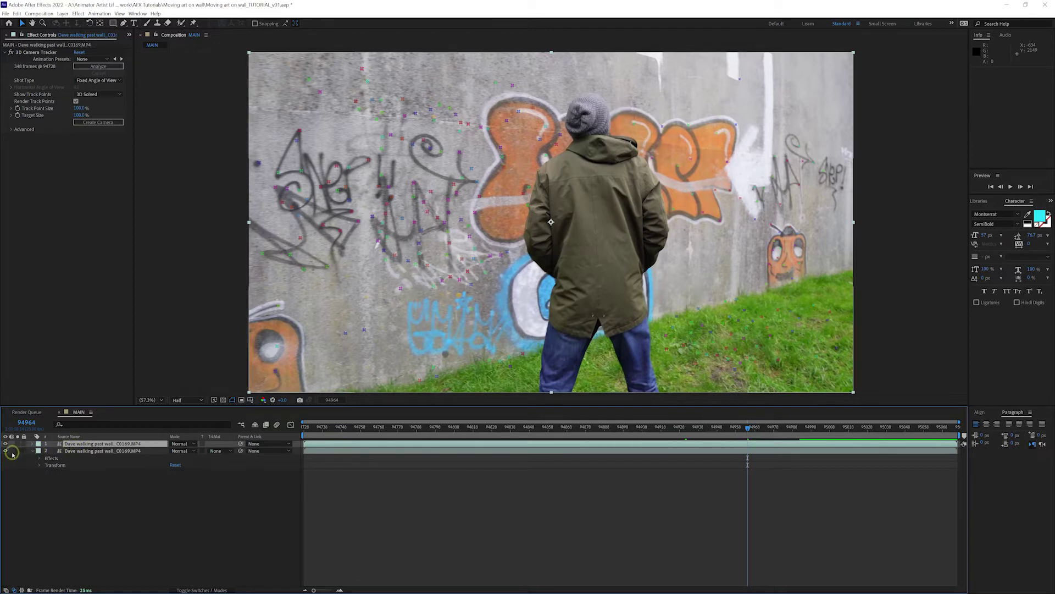
{"action": "left_click", "coordinate": [6, 451]}
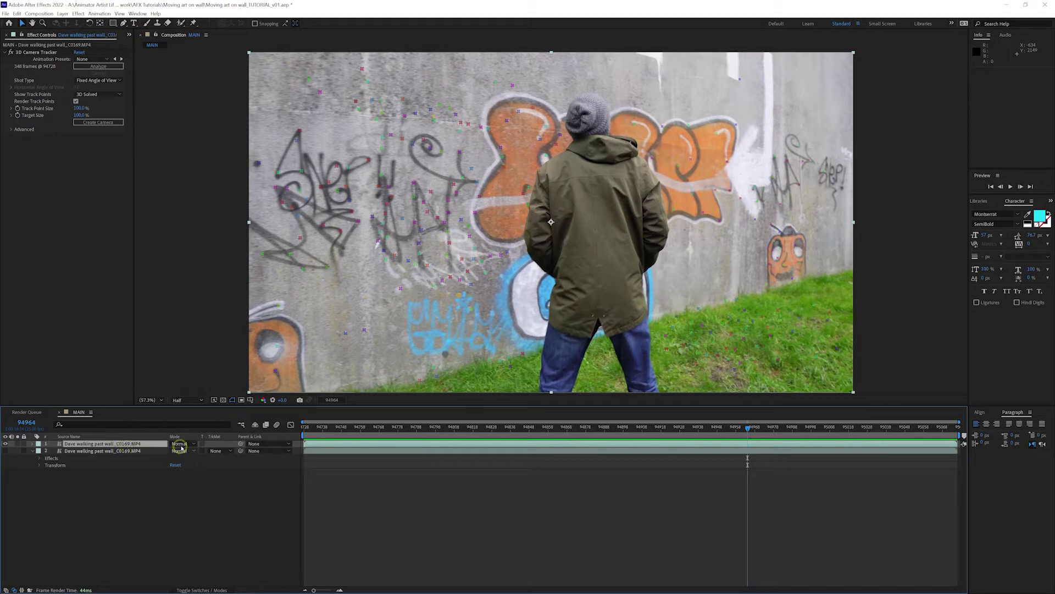
{"action": "left_click", "coordinate": [218, 356]}
Select the top footage copy, switch to the Pen tool and zoom the viewer out
{"action": "left_click", "coordinate": [104, 443]}
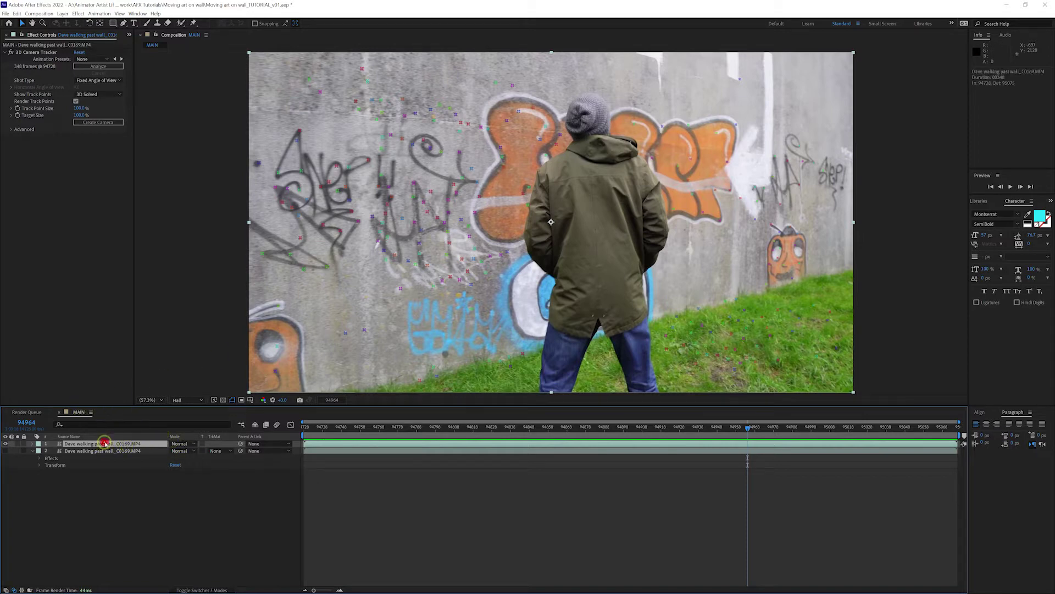
{"action": "left_click", "coordinate": [124, 24]}
{"action": "key", "text": "comma"}
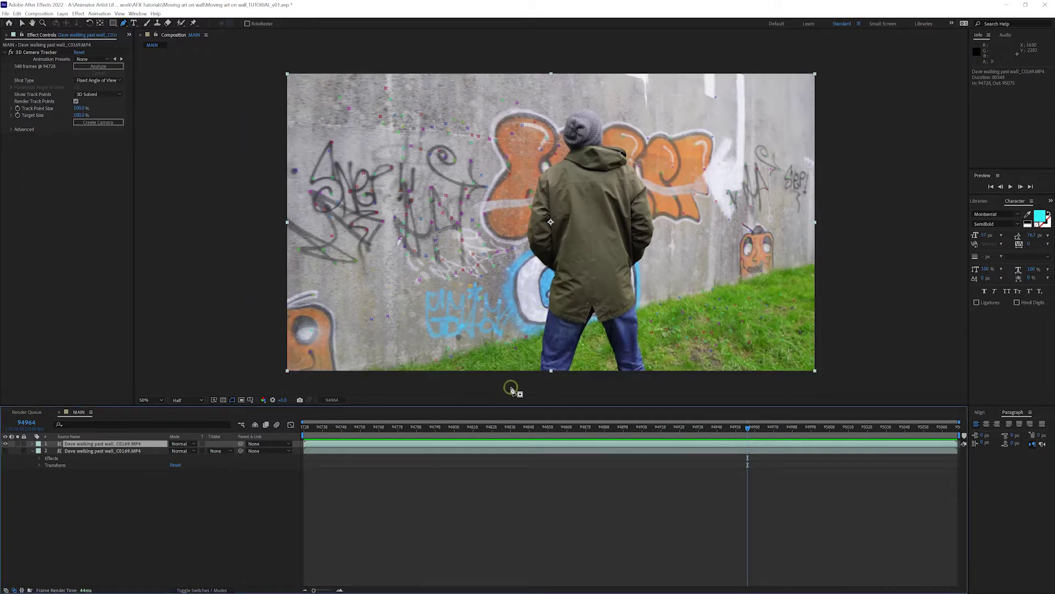
Draw a closed Pen mask outlining the man from his feet over his head
{"action": "left_click", "coordinate": [505, 385]}
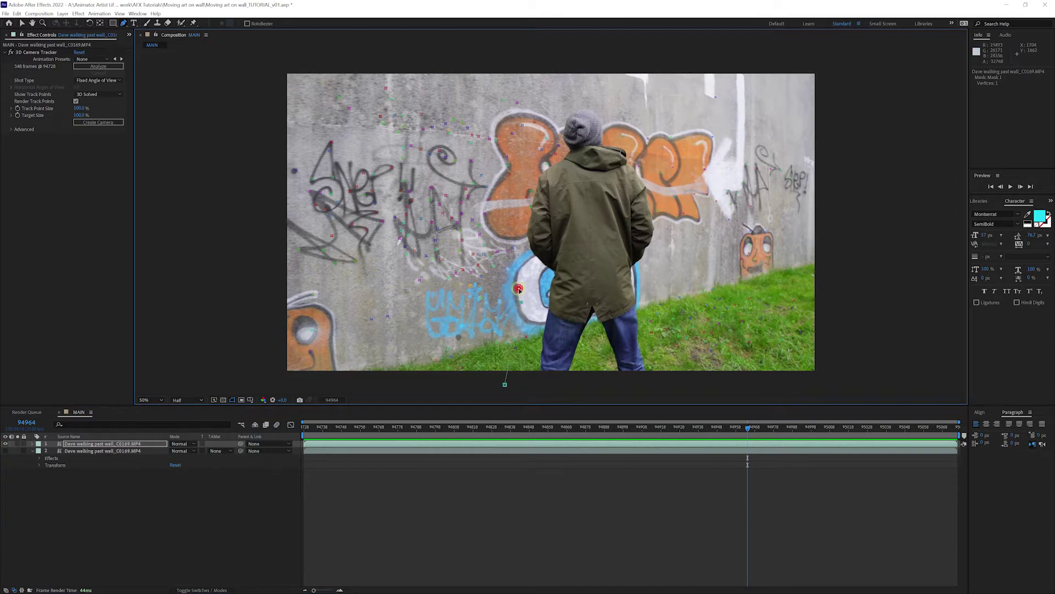
{"action": "left_click", "coordinate": [537, 143]}
{"action": "left_click", "coordinate": [573, 102]}
{"action": "left_click", "coordinate": [639, 135]}
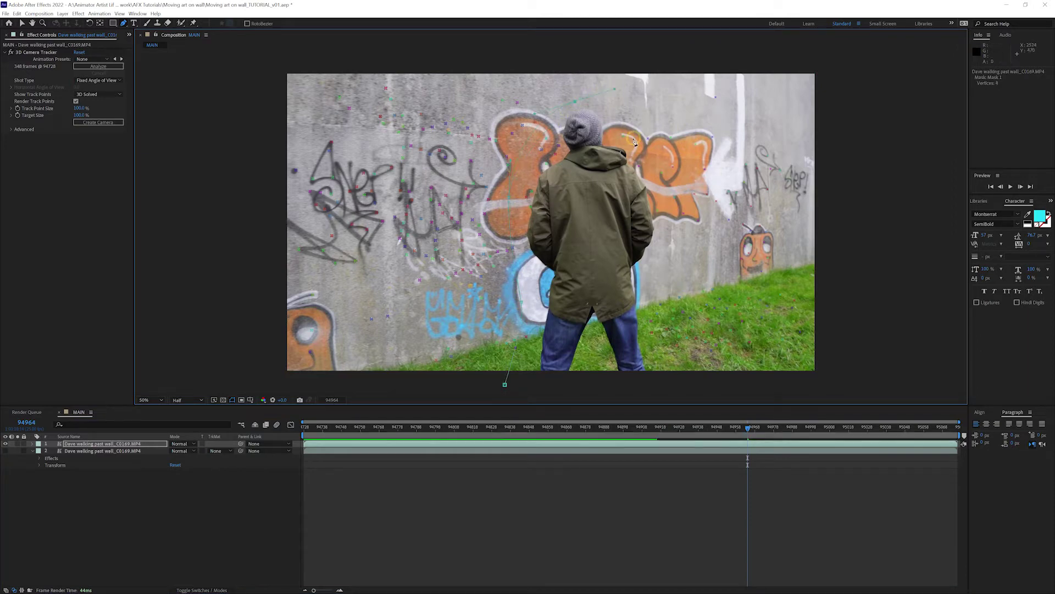
{"action": "left_click", "coordinate": [678, 244]}
{"action": "left_click", "coordinate": [680, 329]}
{"action": "left_click", "coordinate": [680, 364]}
{"action": "left_click", "coordinate": [678, 384]}
{"action": "left_click", "coordinate": [505, 386]}
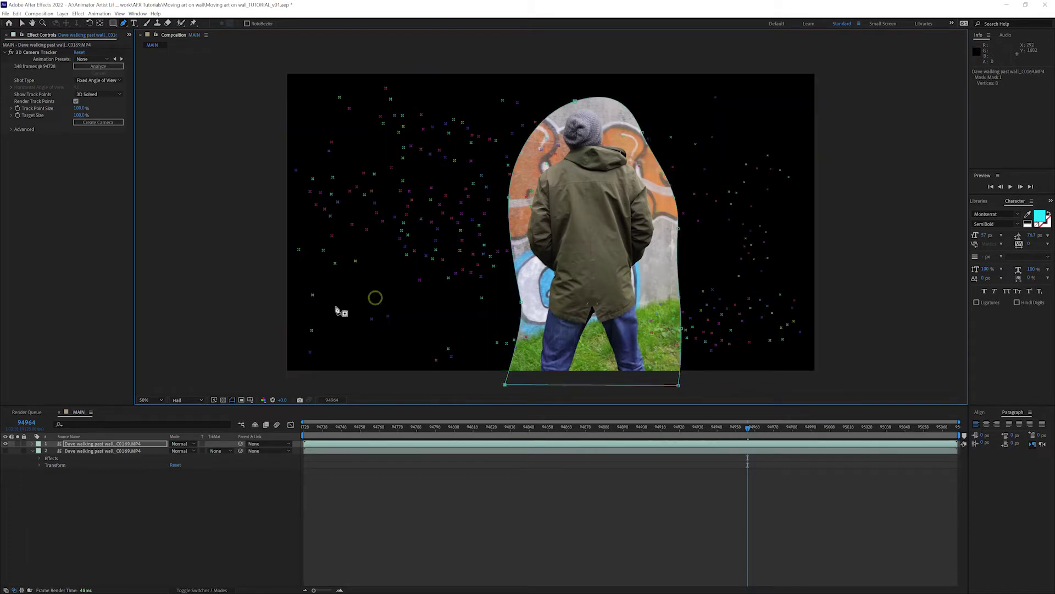
Keep the layer blend mode Normal, set Mask 1 to Subtract, and check other frames
{"action": "left_click", "coordinate": [181, 444]}
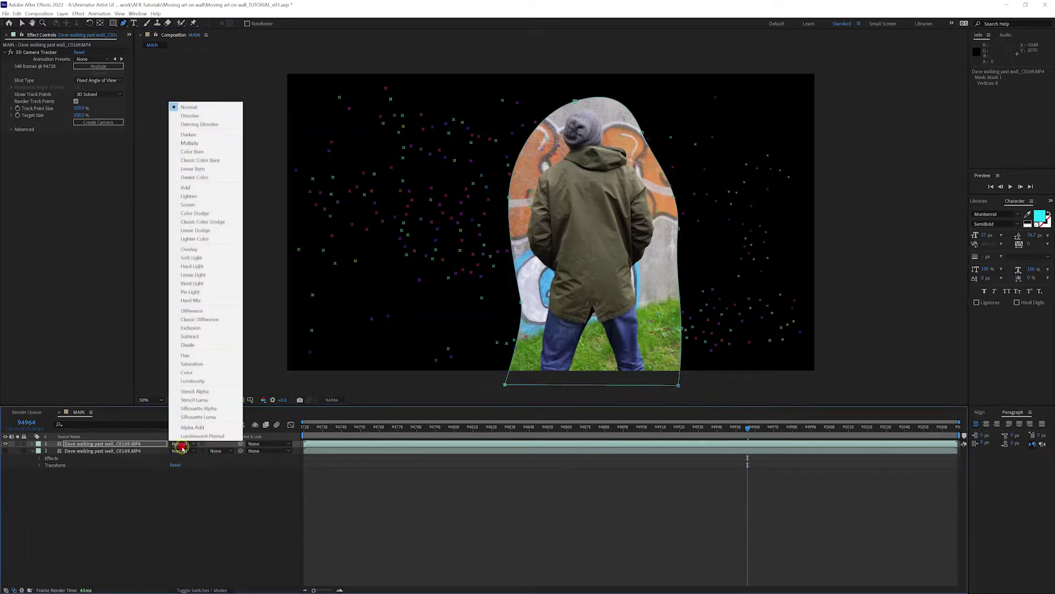
{"action": "left_click", "coordinate": [156, 452]}
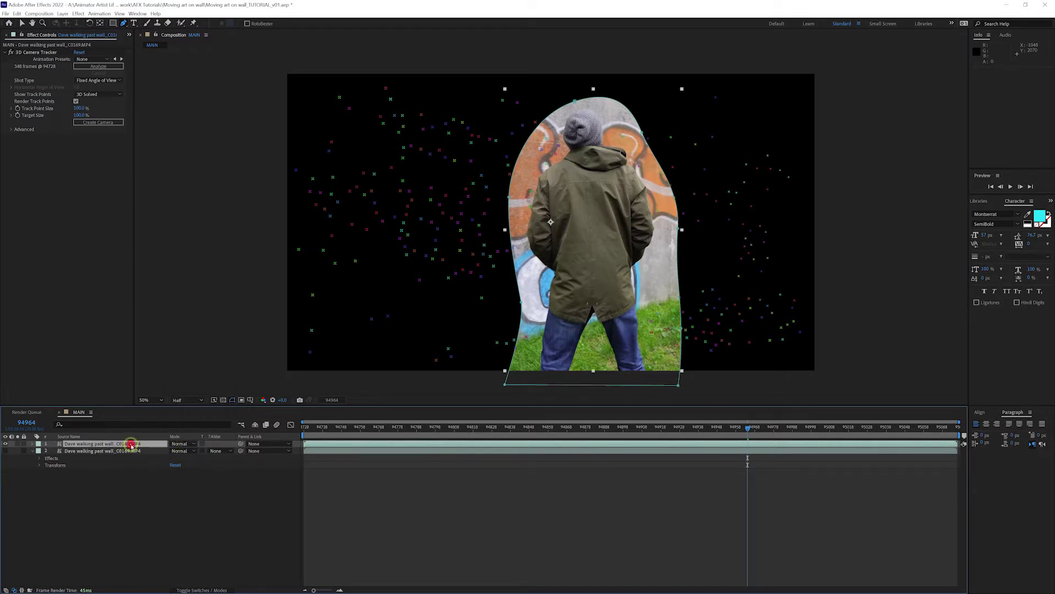
{"action": "key", "text": "m"}
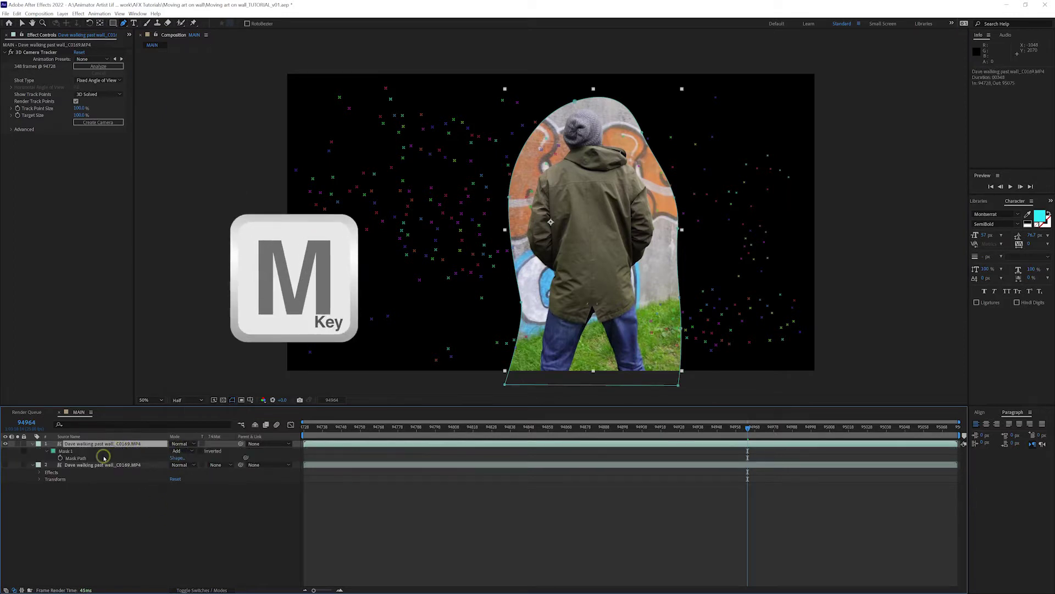
{"action": "left_click", "coordinate": [185, 452]}
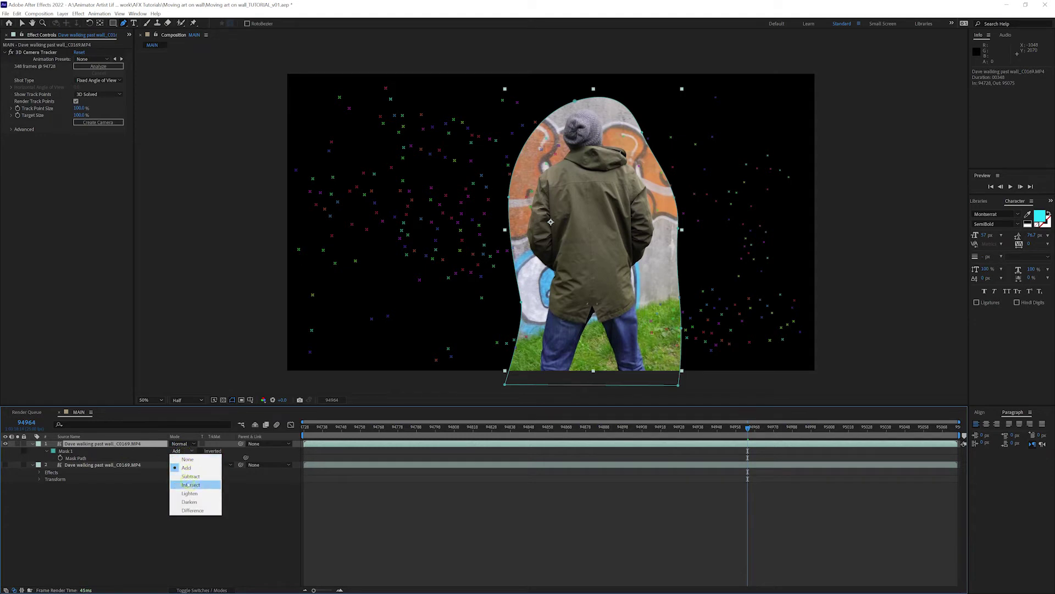
{"action": "left_click", "coordinate": [195, 470]}
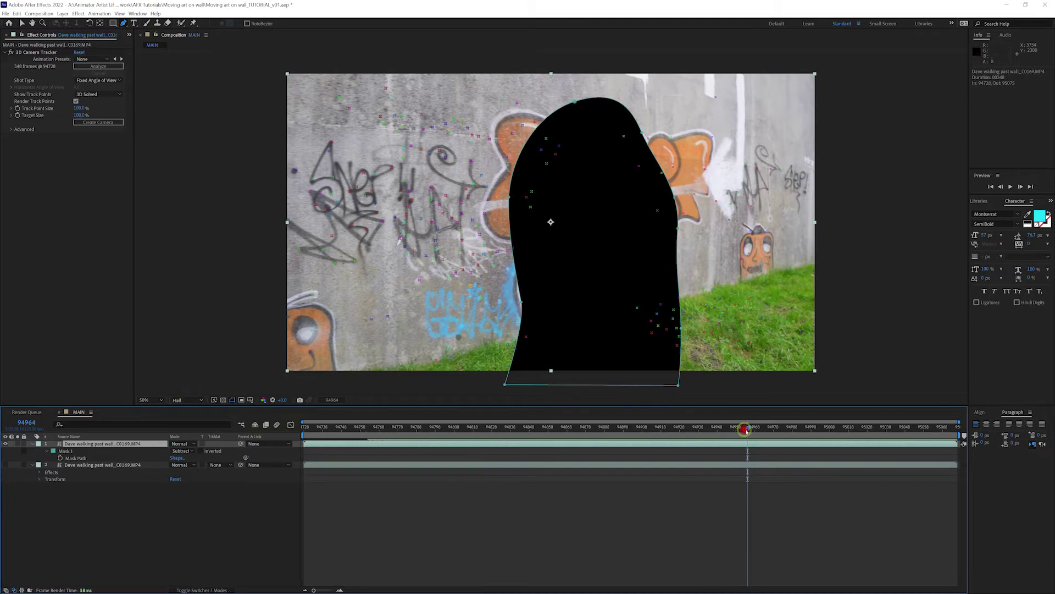
{"action": "left_click_drag", "start_coordinate": [744, 430], "coordinate": [671, 442]}
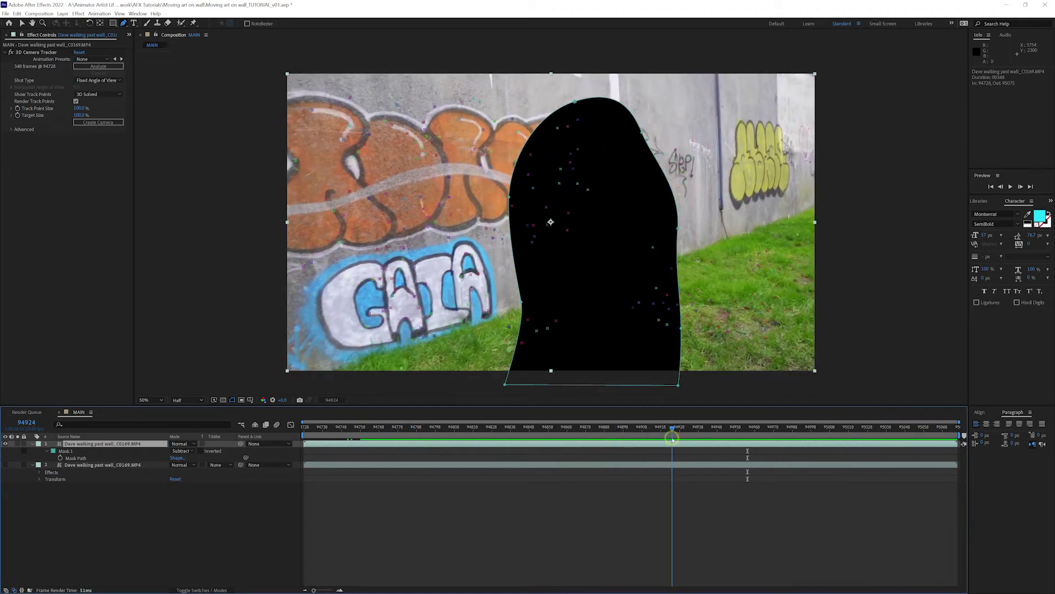
Switch Mask 1 to keep only the man's area and set a Mask Path keyframe later in the clip
{"action": "left_click", "coordinate": [187, 453]}
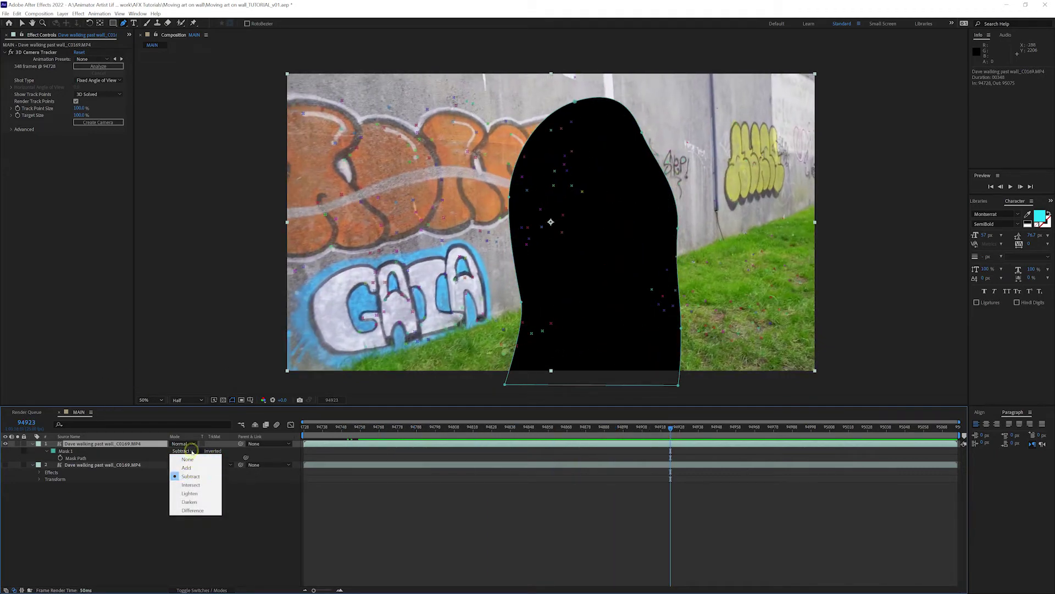
{"action": "left_click", "coordinate": [187, 467]}
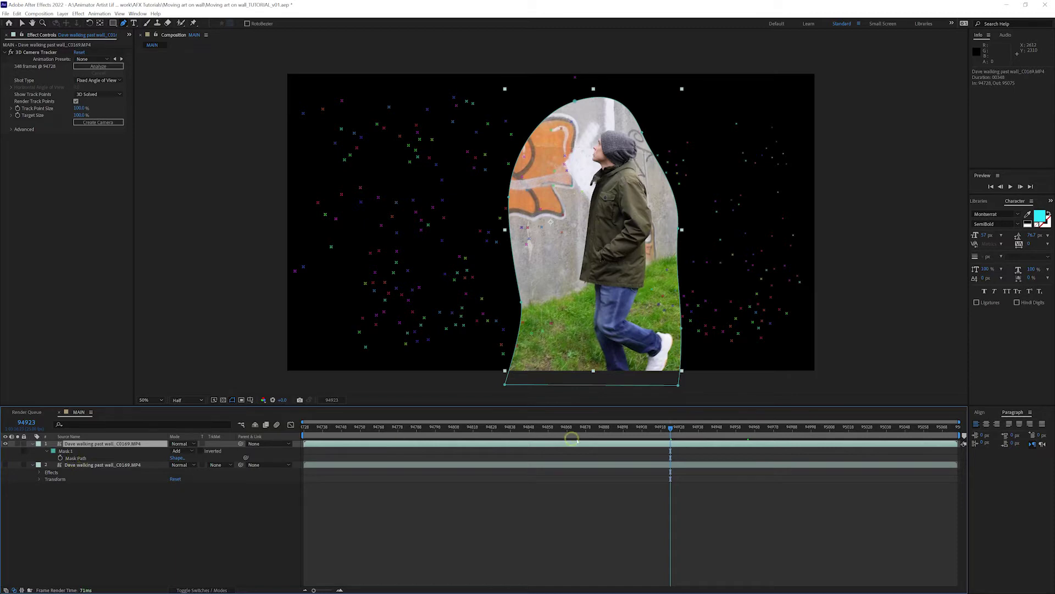
{"action": "left_click_drag", "start_coordinate": [662, 434], "coordinate": [721, 432]}
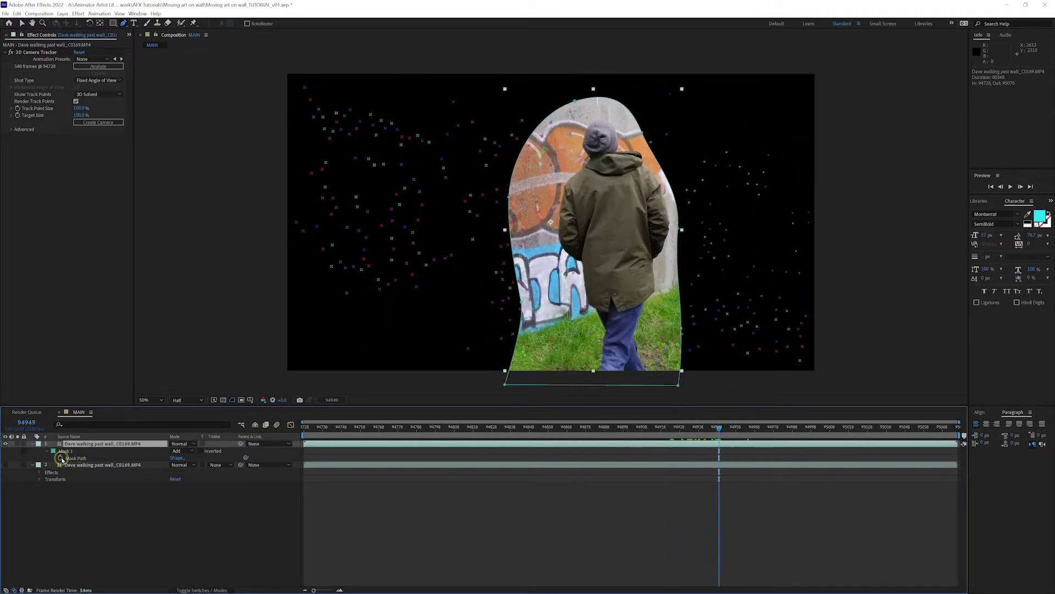
{"action": "left_click", "coordinate": [61, 458]}
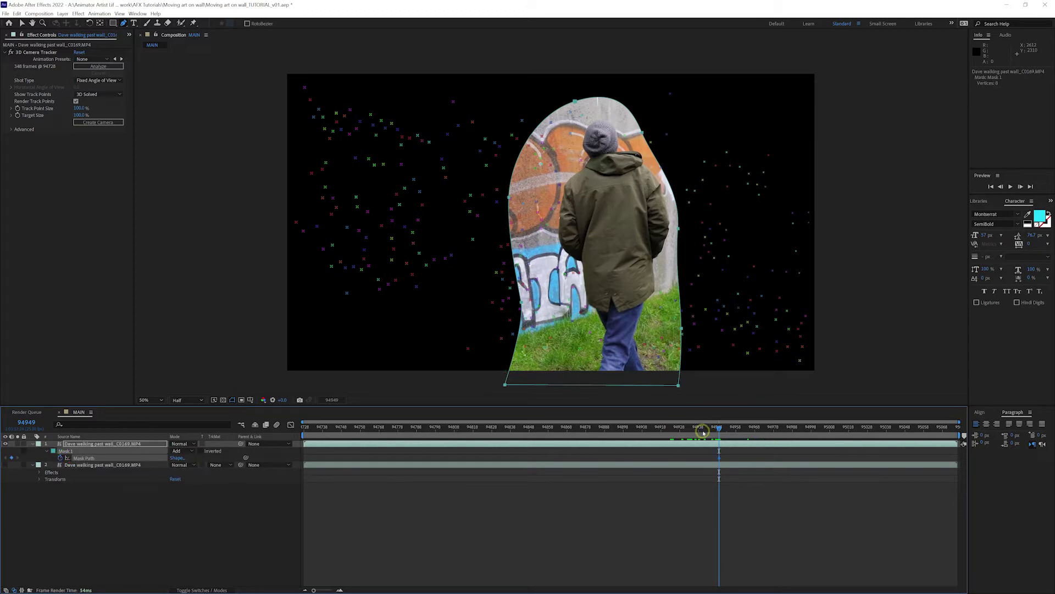
Free-transform the mask to fit the man at earlier and later frames, keyframing its path
{"action": "left_click_drag", "start_coordinate": [716, 429], "coordinate": [504, 429]}
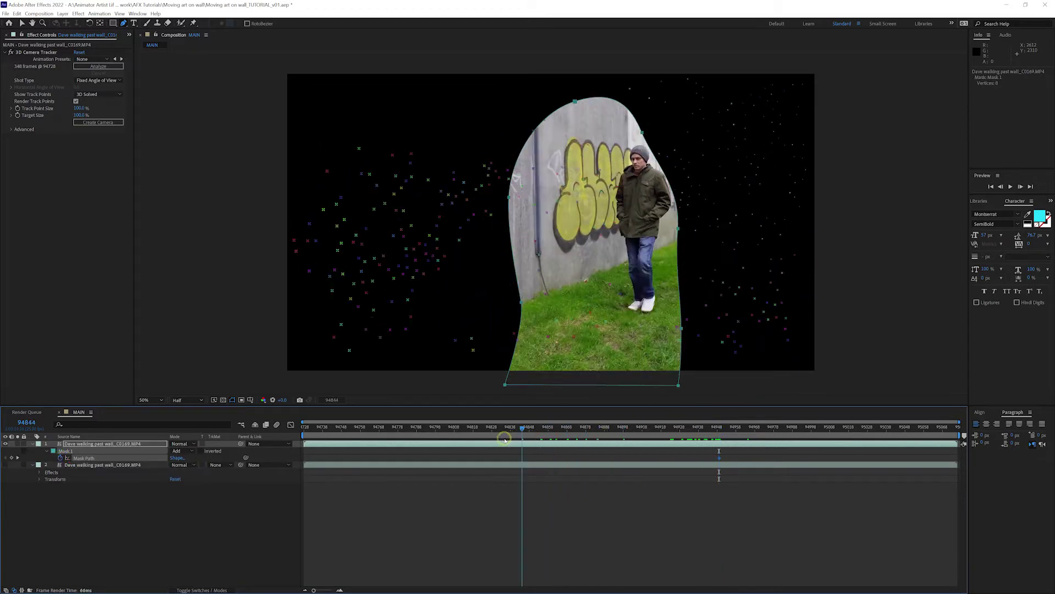
{"action": "key", "text": "v"}
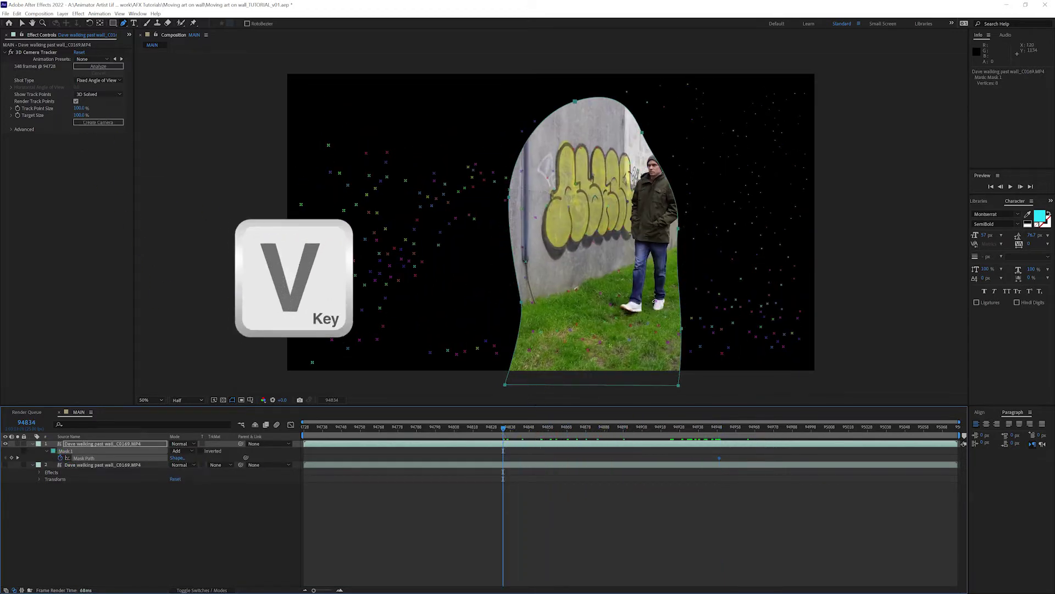
{"action": "double_click", "coordinate": [601, 99]}
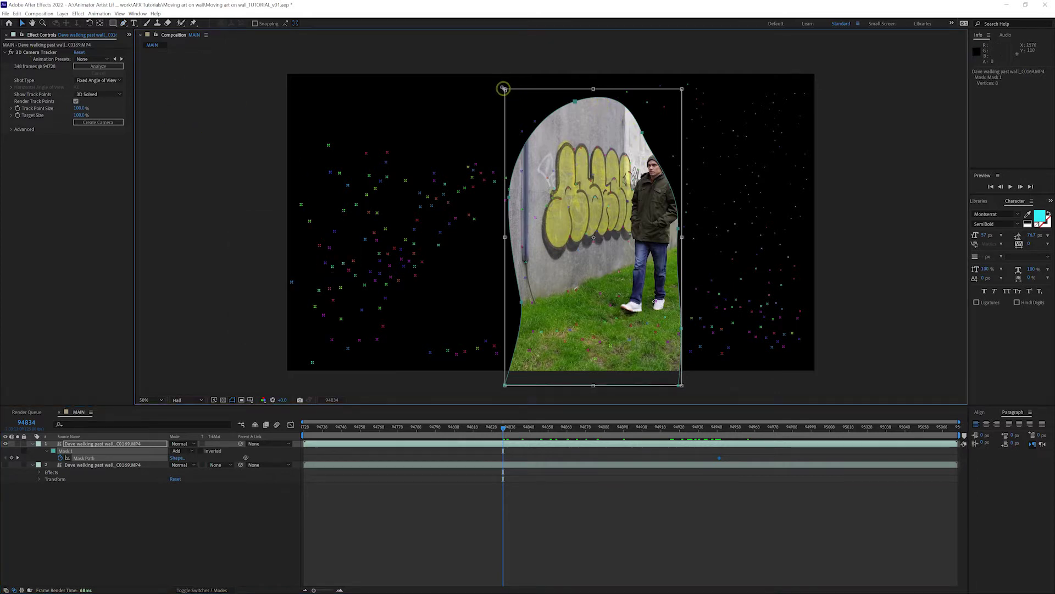
{"action": "left_click_drag", "start_coordinate": [504, 89], "coordinate": [569, 131]}
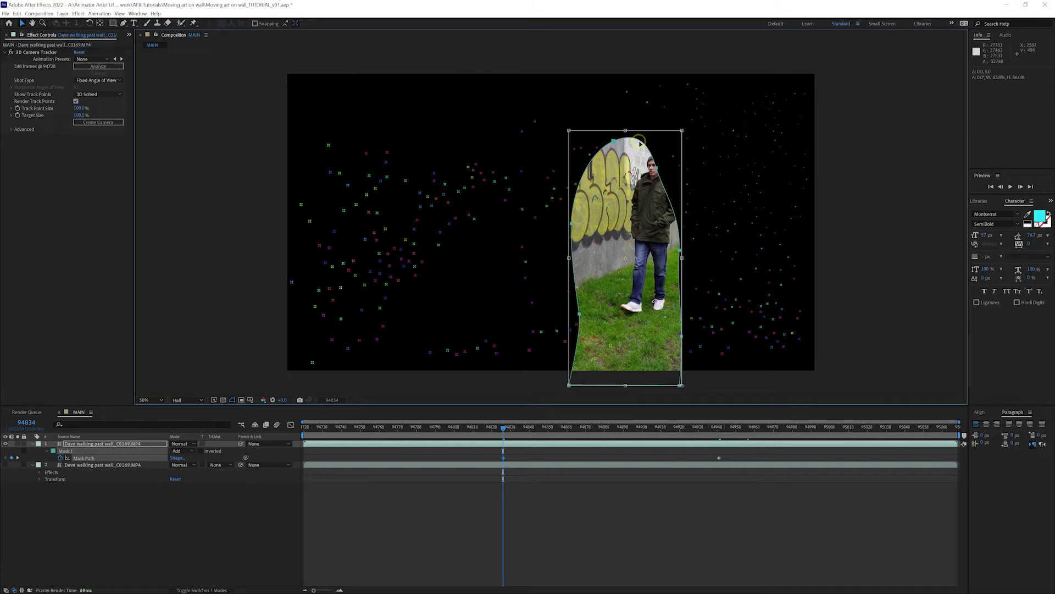
{"action": "left_click_drag", "start_coordinate": [641, 133], "coordinate": [666, 125]}
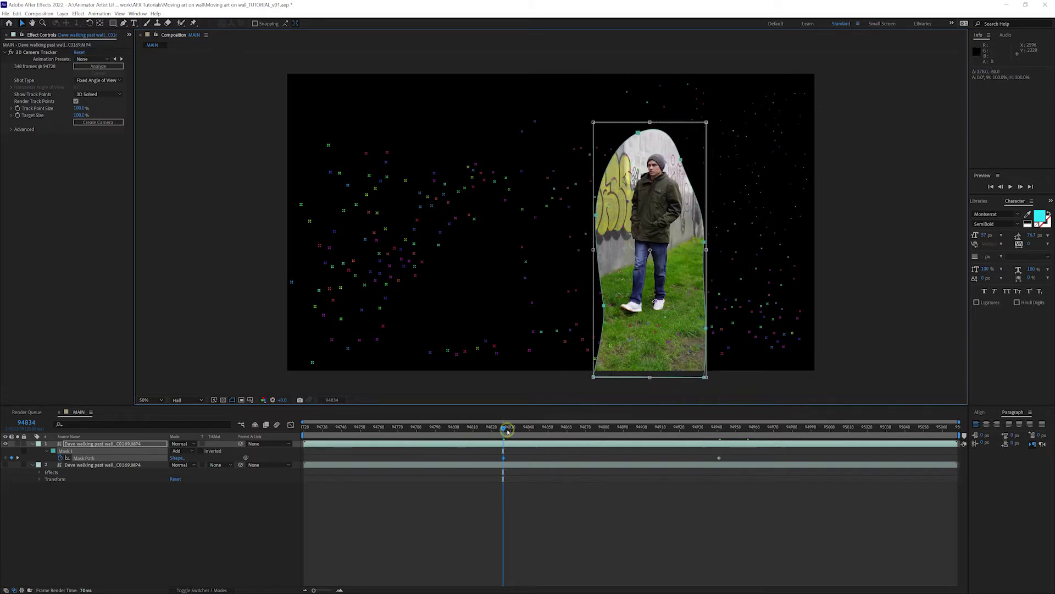
{"action": "left_click_drag", "start_coordinate": [508, 431], "coordinate": [840, 432]}
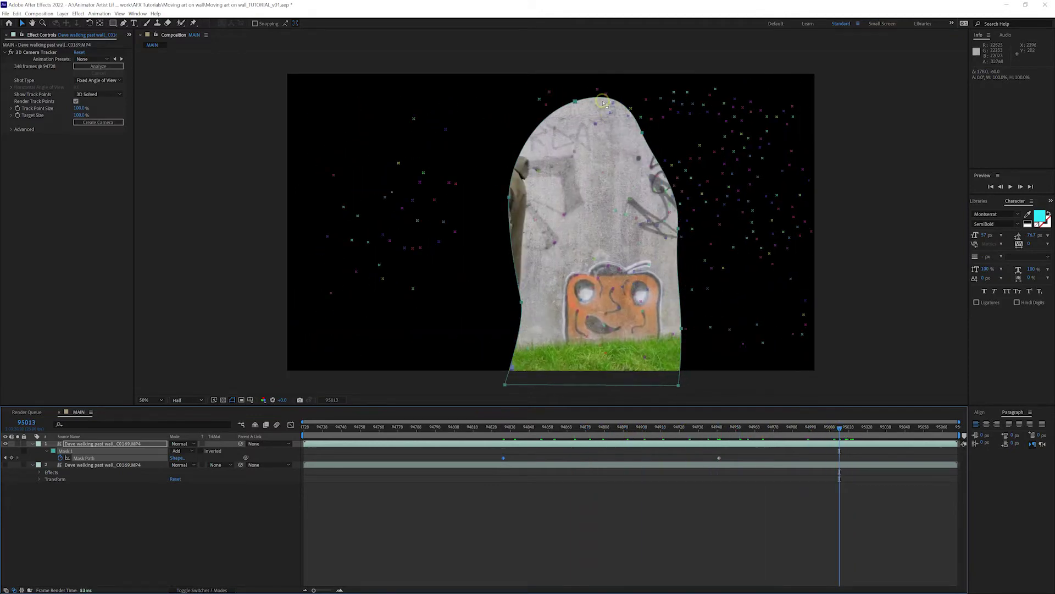
{"action": "left_click_drag", "start_coordinate": [603, 99], "coordinate": [486, 91]}
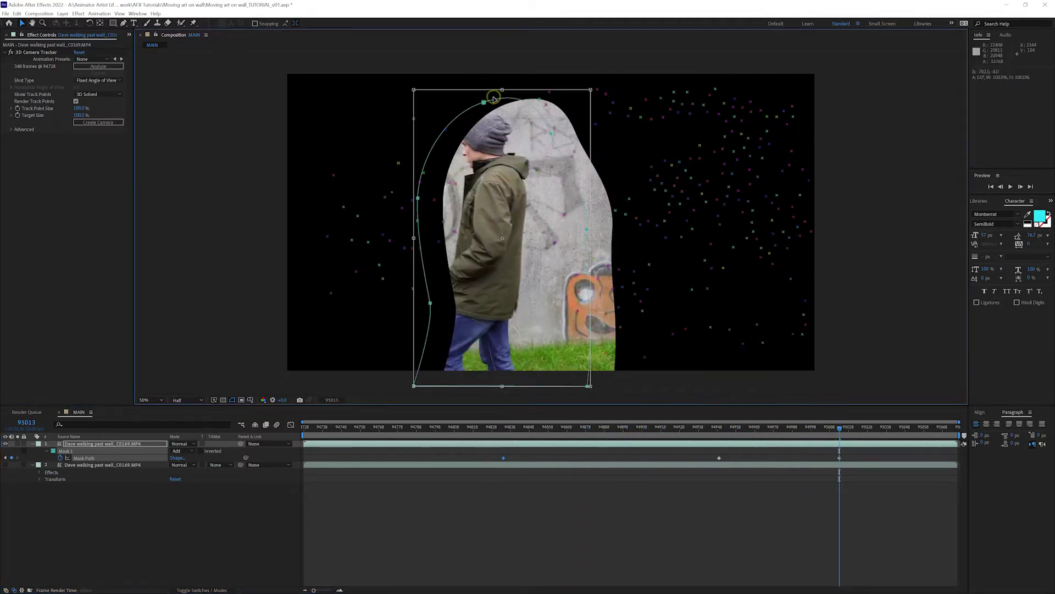
{"action": "mouse_move", "coordinate": [839, 427]}
{"action": "left_mouse_down"}
{"action": "mouse_move", "coordinate": [523, 434]}
{"action": "mouse_move", "coordinate": [836, 442]}
{"action": "left_mouse_up"}
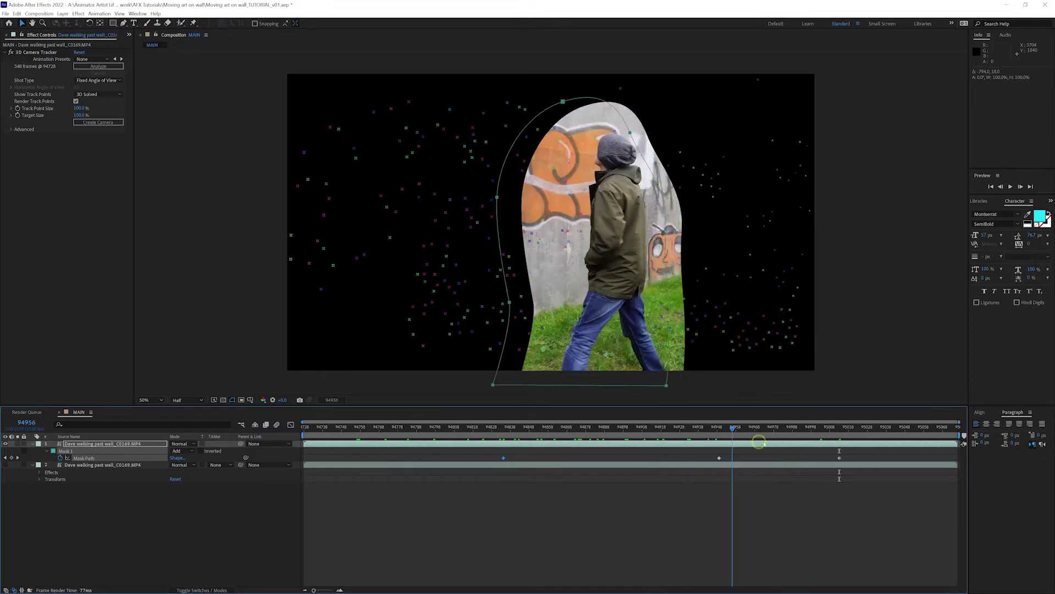
Set Mask 1 back to Subtract and select the masked footage layer
{"action": "left_click", "coordinate": [187, 451]}
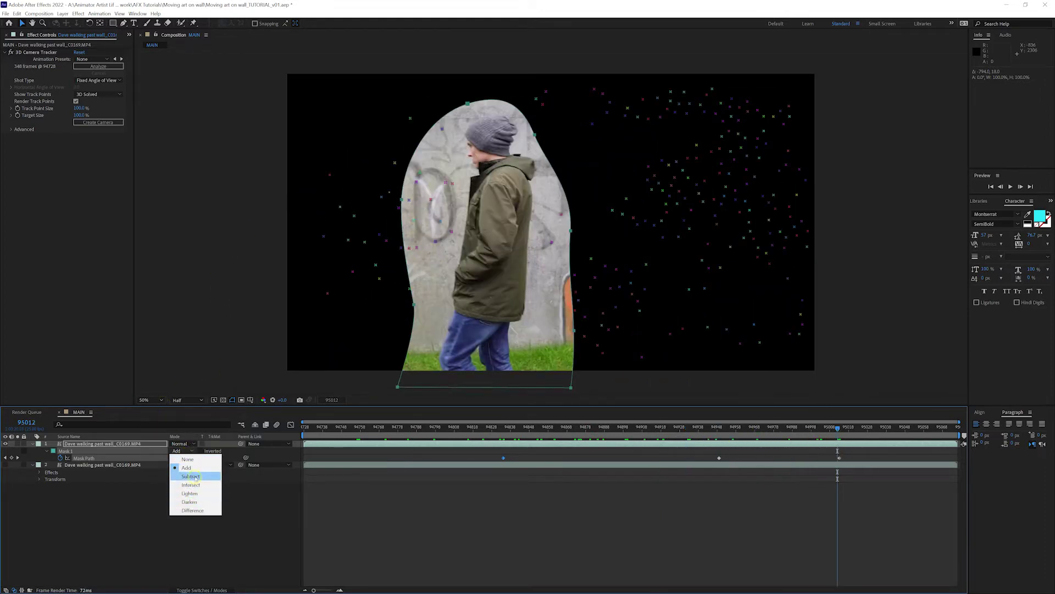
{"action": "left_click", "coordinate": [193, 476]}
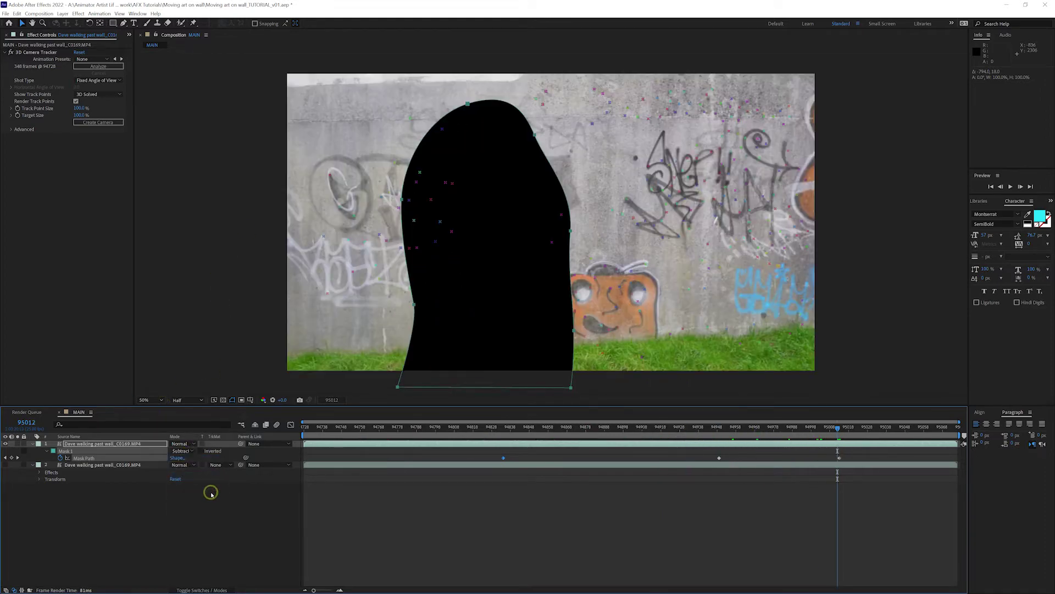
{"action": "left_click", "coordinate": [103, 444]}
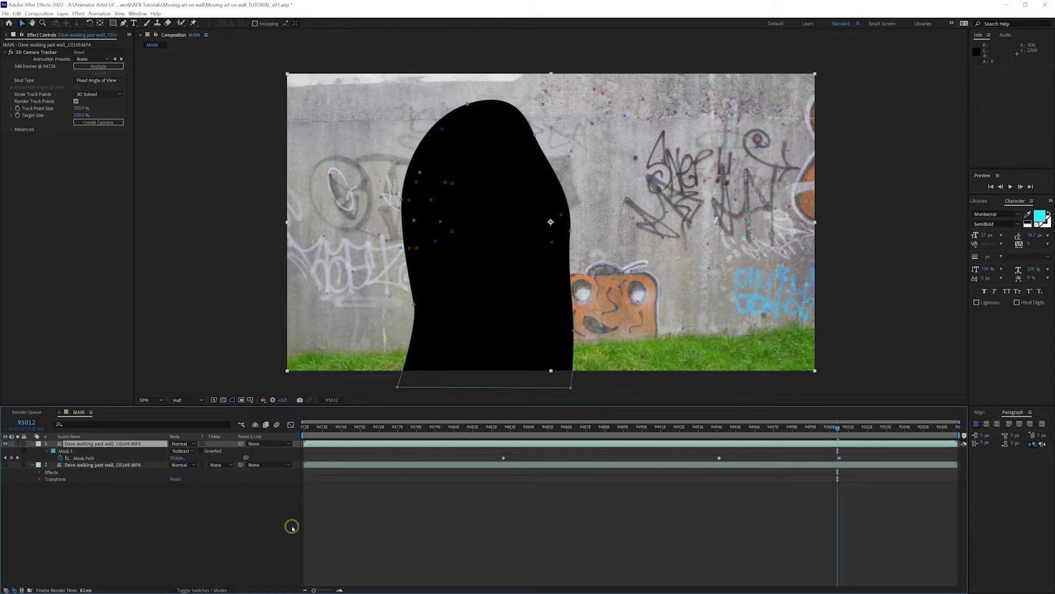
Pre-compose the masked footage, moving all attributes into the new composition
{"action": "key", "text": "ctrl+shift+c"}
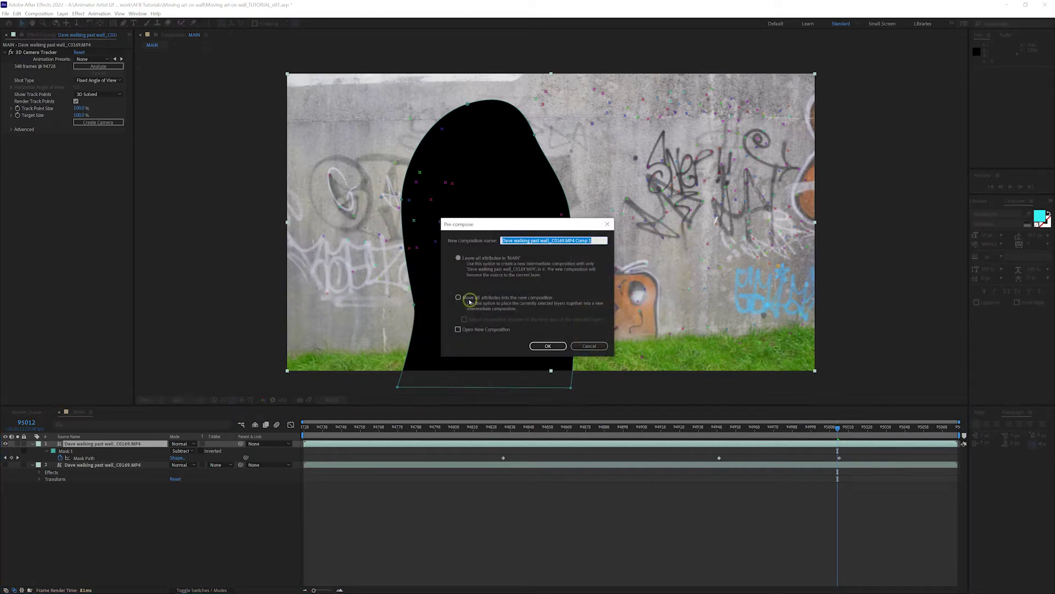
{"action": "left_click", "coordinate": [458, 298]}
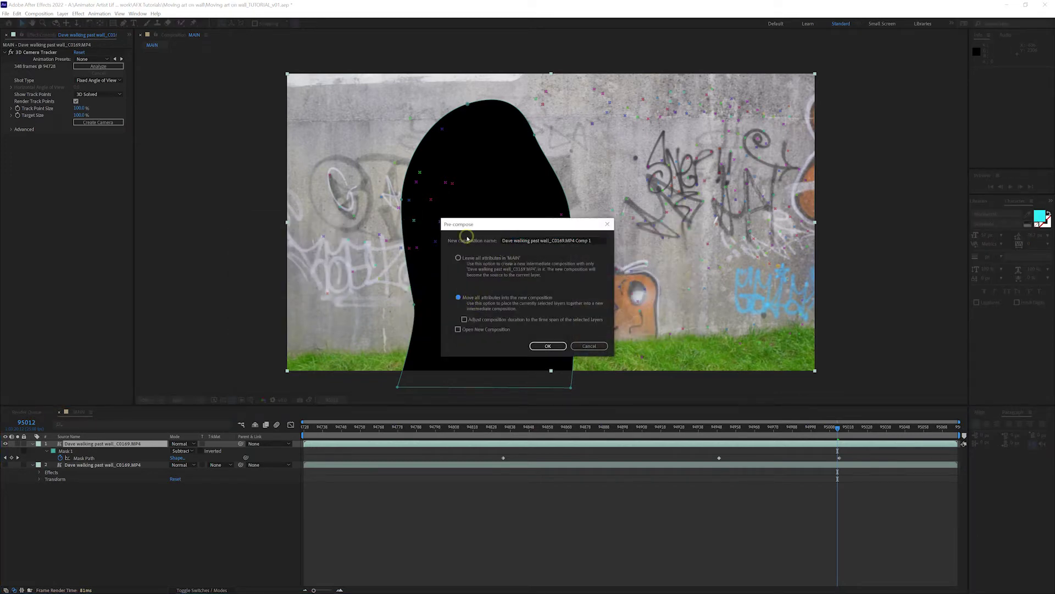
{"action": "left_click", "coordinate": [548, 346]}
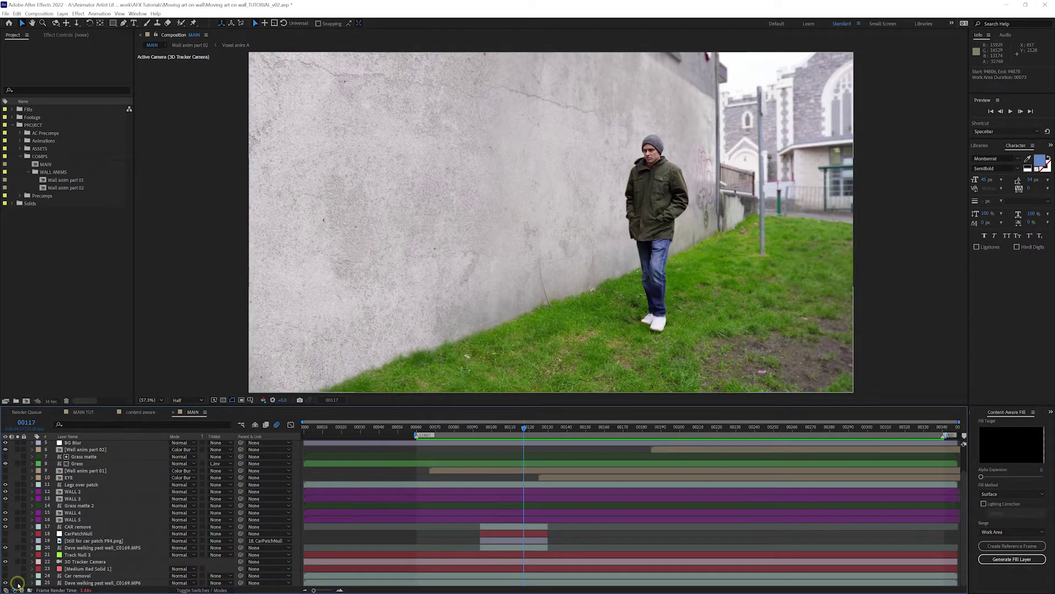
Briefly solo layer 25 to compare the raw wall, then bring up the content aware comp
{"action": "left_click", "coordinate": [18, 583]}
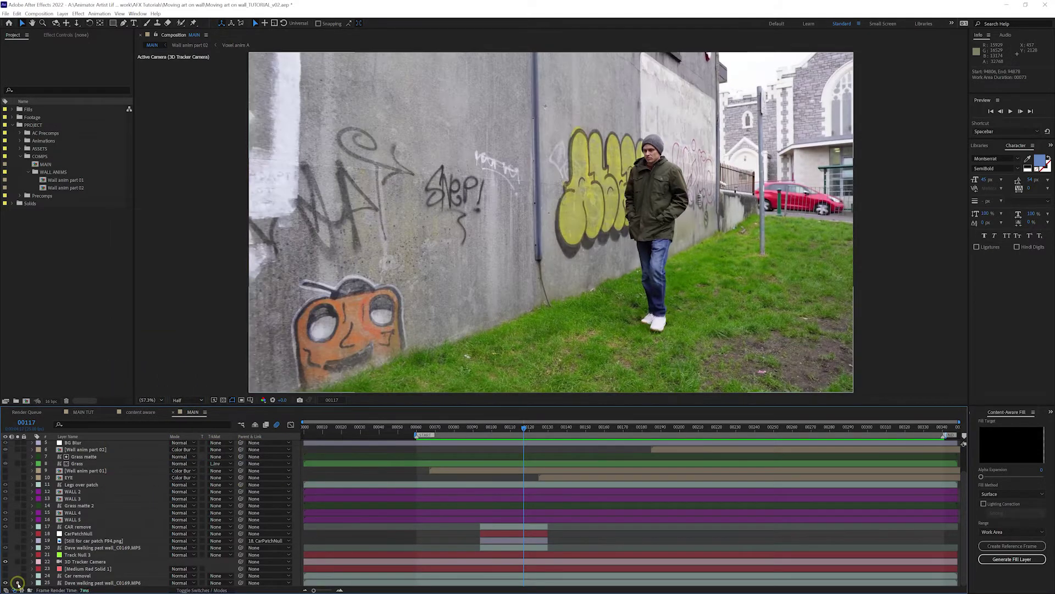
{"action": "left_click", "coordinate": [17, 582]}
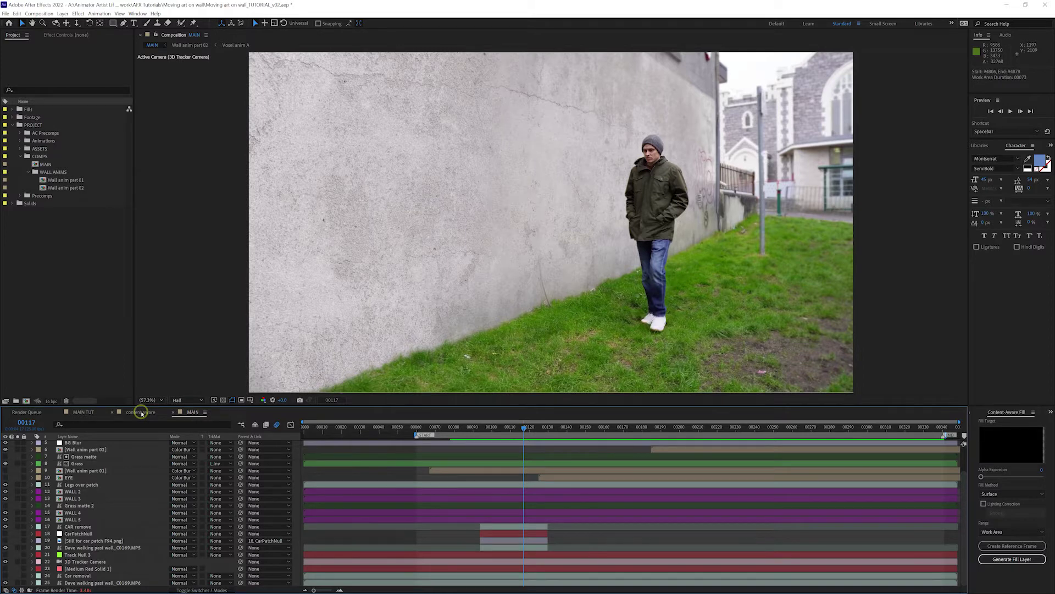
{"action": "left_click", "coordinate": [141, 413]}
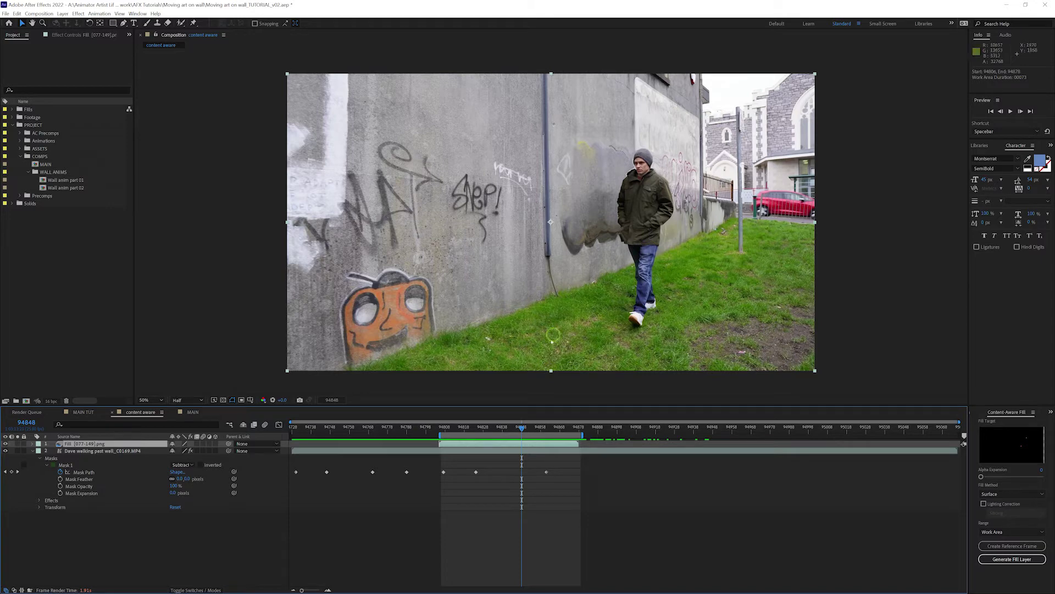
Scrub back and forth through frames in the content aware comp to inspect the fill
{"action": "left_click_drag", "start_coordinate": [521, 427], "coordinate": [478, 428]}
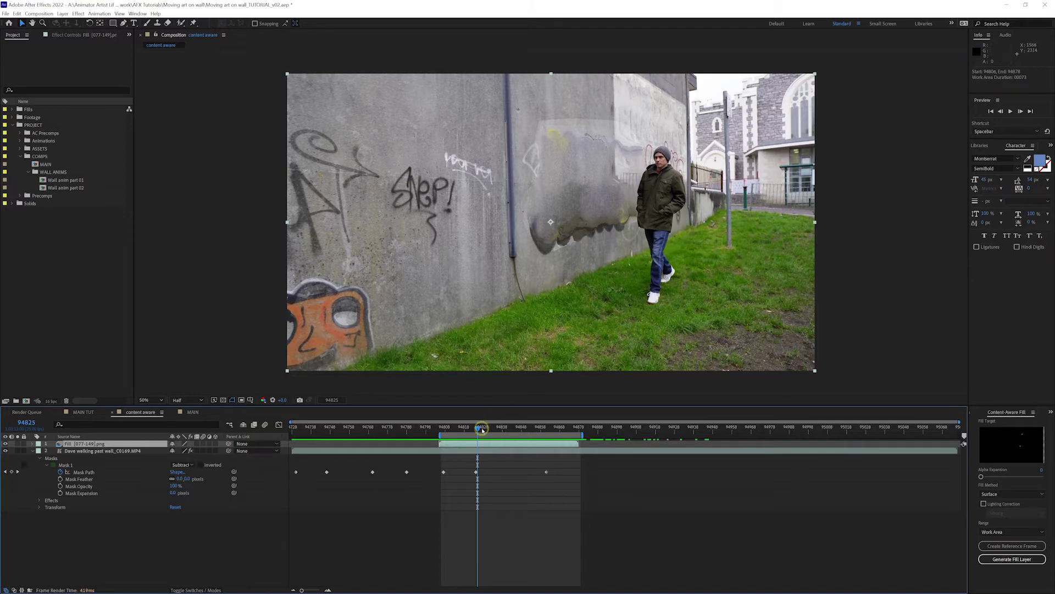
{"action": "left_click_drag", "start_coordinate": [480, 429], "coordinate": [487, 428]}
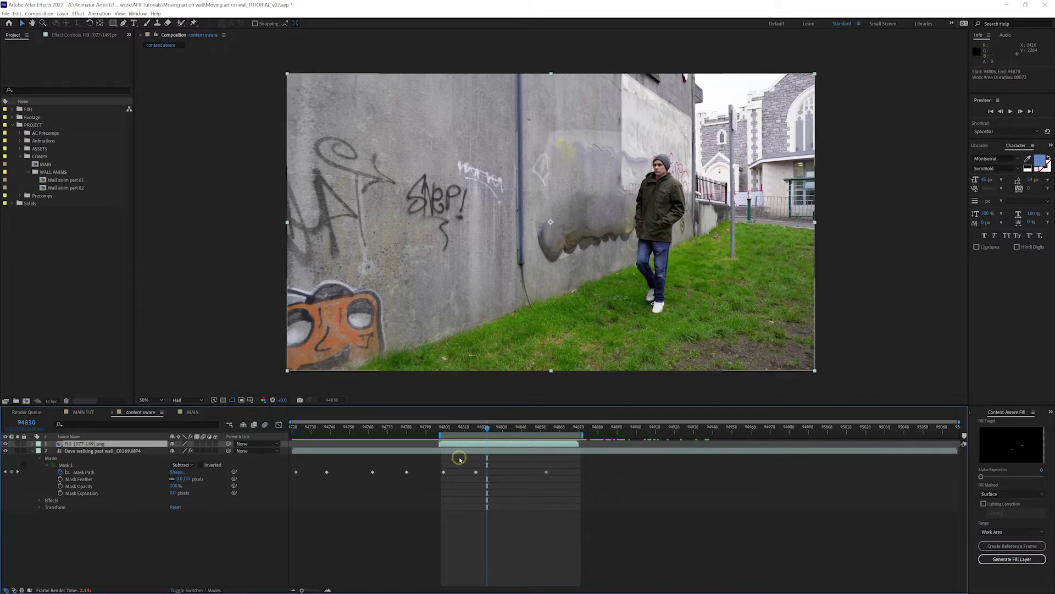
{"action": "mouse_move", "coordinate": [486, 429]}
{"action": "left_mouse_down"}
{"action": "mouse_move", "coordinate": [511, 434]}
{"action": "mouse_move", "coordinate": [483, 428]}
{"action": "left_mouse_up"}
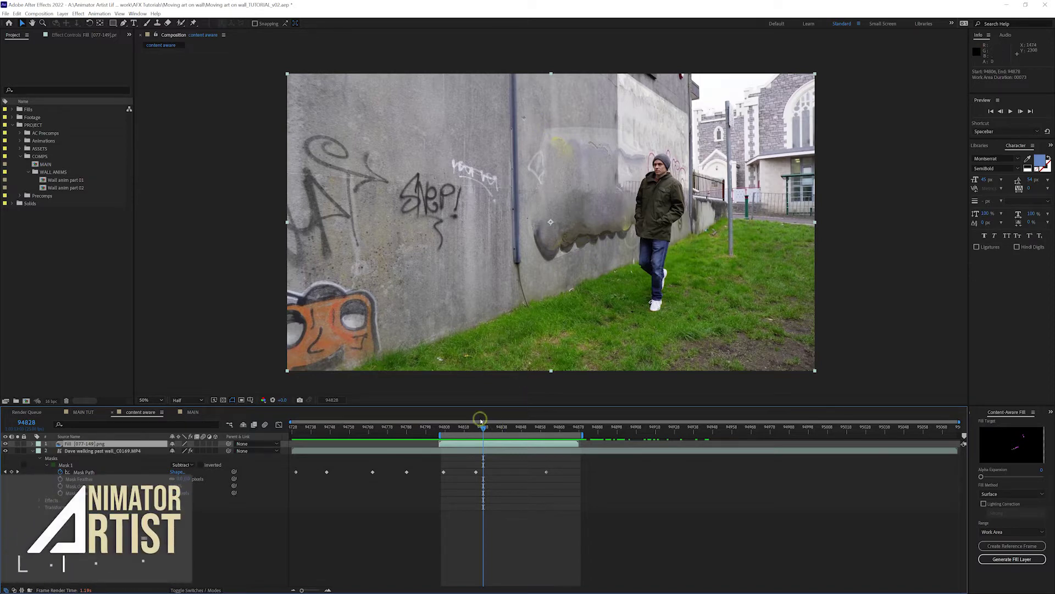
{"action": "mouse_move", "coordinate": [481, 421]}
{"action": "left_mouse_down"}
{"action": "mouse_move", "coordinate": [536, 430]}
{"action": "mouse_move", "coordinate": [498, 429]}
{"action": "left_mouse_up"}
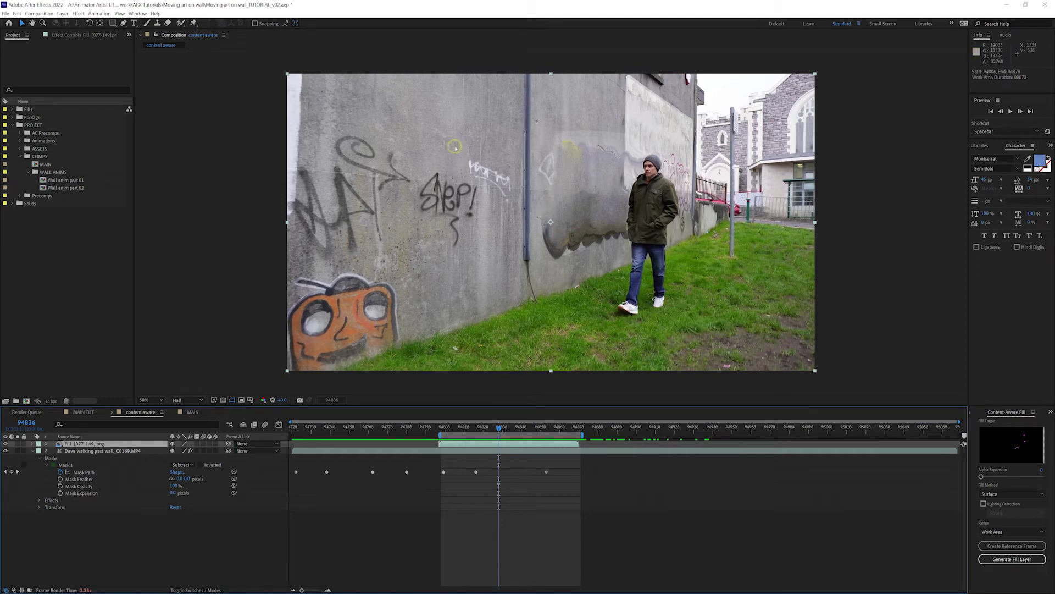
{"action": "left_click", "coordinate": [193, 412]}
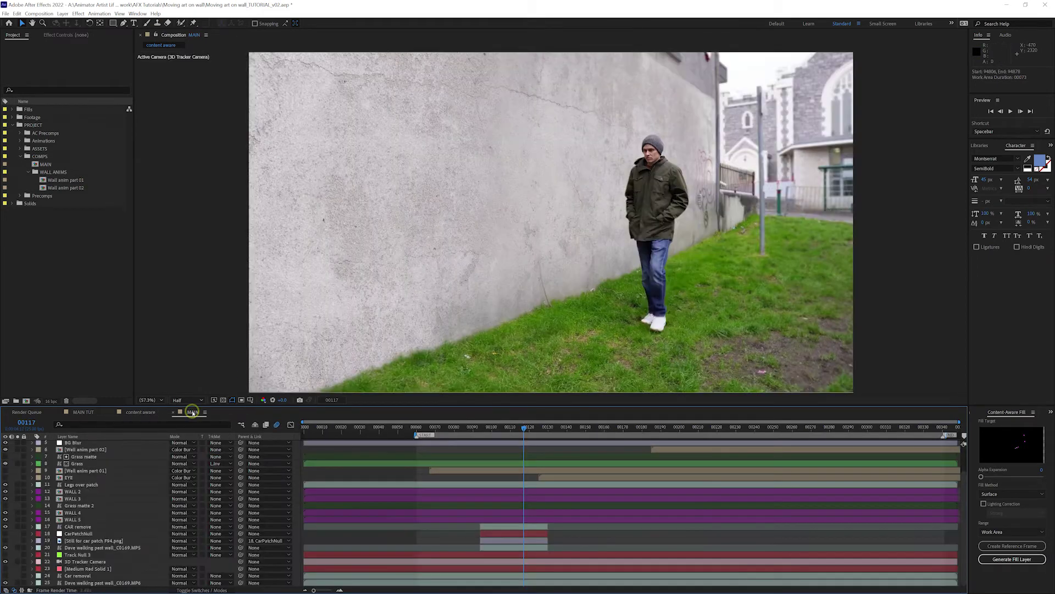
{"action": "left_click", "coordinate": [82, 413]}
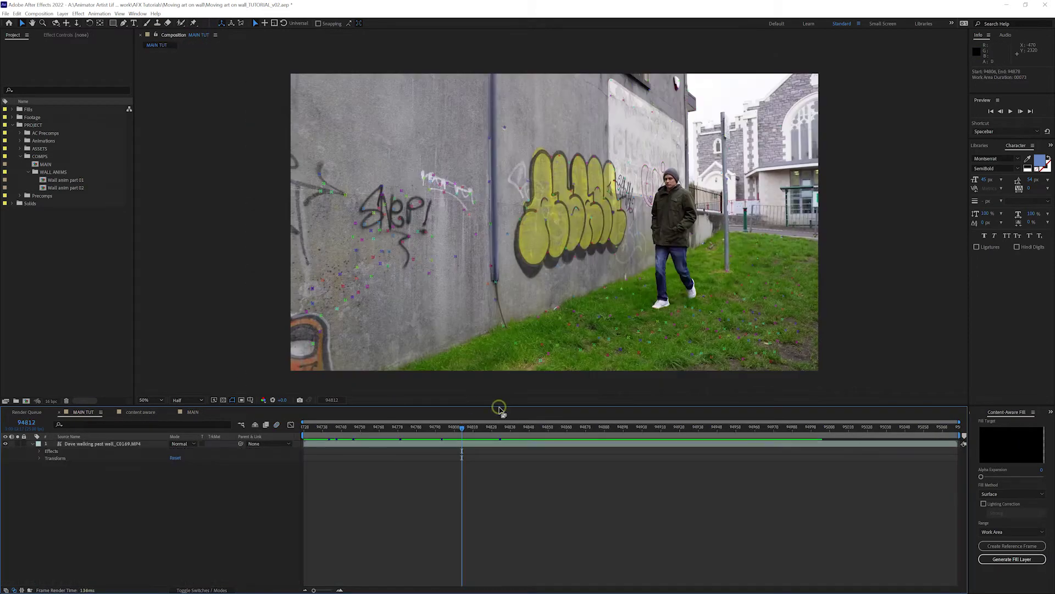
{"action": "left_click_drag", "start_coordinate": [337, 426], "coordinate": [598, 428]}
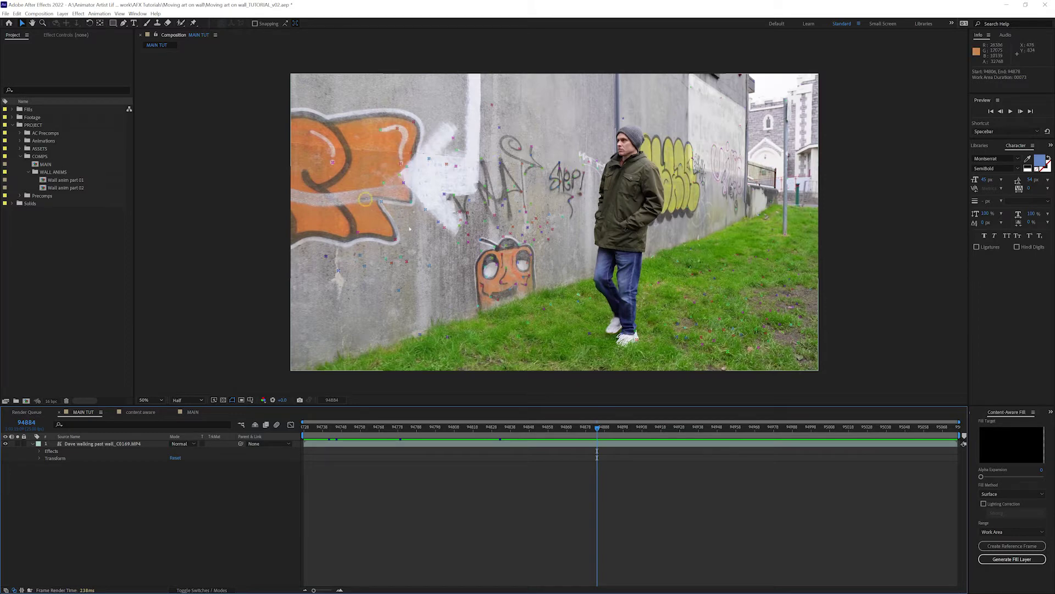
{"action": "mouse_move", "coordinate": [599, 428]}
{"action": "left_mouse_down"}
{"action": "mouse_move", "coordinate": [737, 431]}
{"action": "mouse_move", "coordinate": [550, 431]}
{"action": "left_mouse_up"}
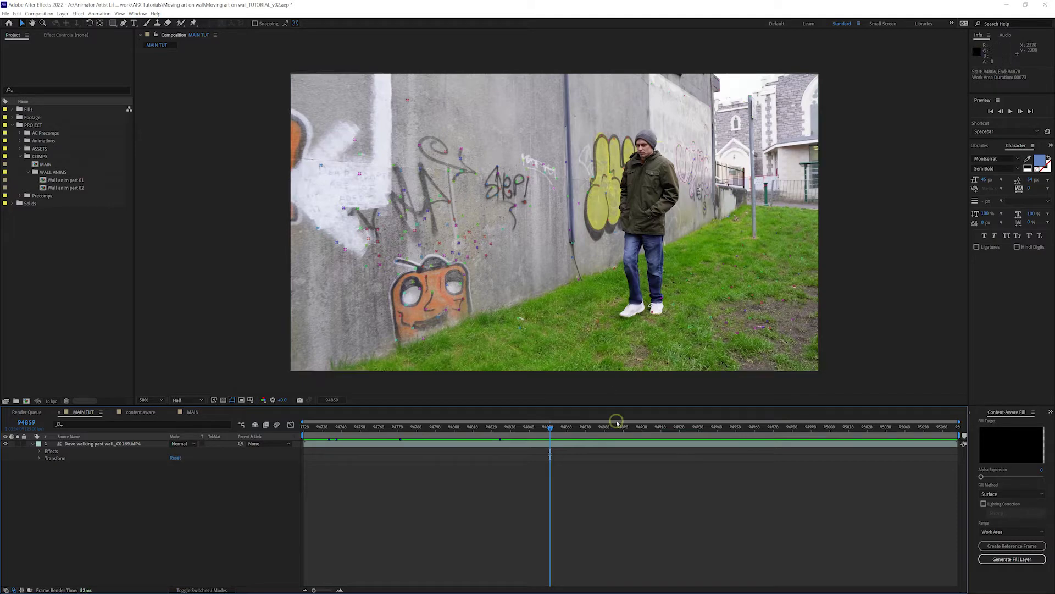
{"action": "mouse_move", "coordinate": [560, 429]}
{"action": "left_mouse_down"}
{"action": "mouse_move", "coordinate": [436, 431]}
{"action": "mouse_move", "coordinate": [516, 428]}
{"action": "left_mouse_up"}
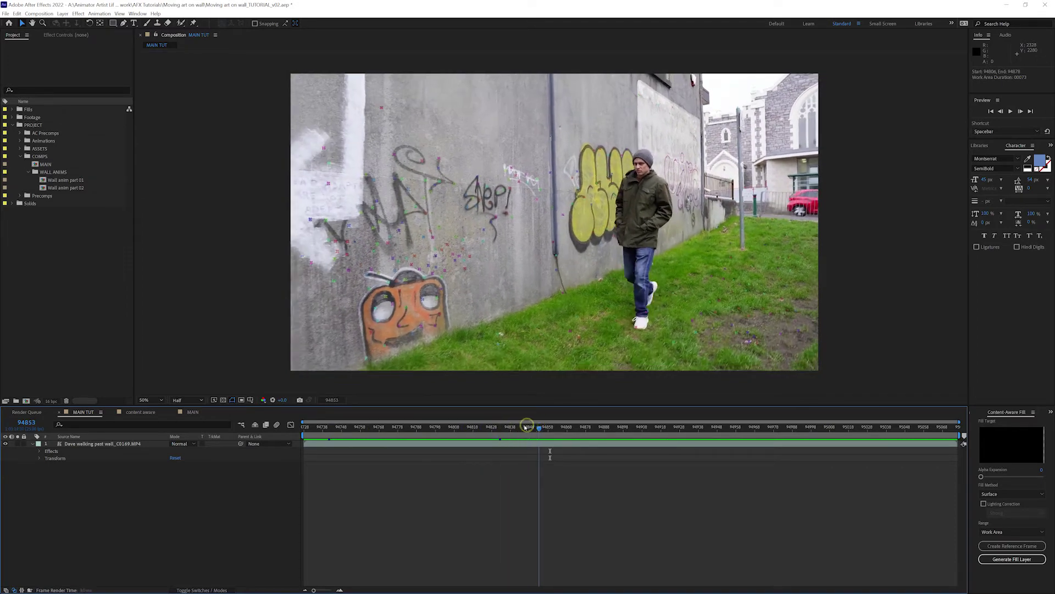
{"action": "left_click", "coordinate": [192, 411]}
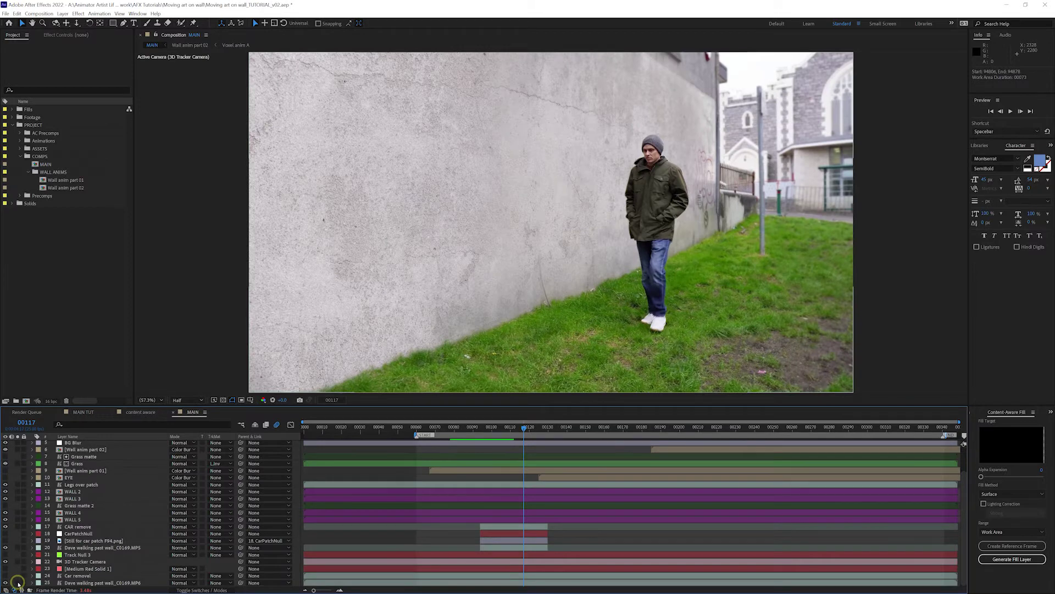
Solo the raw footage on layer 25, scrub frames to compare, then unsolo it
{"action": "left_click", "coordinate": [18, 583]}
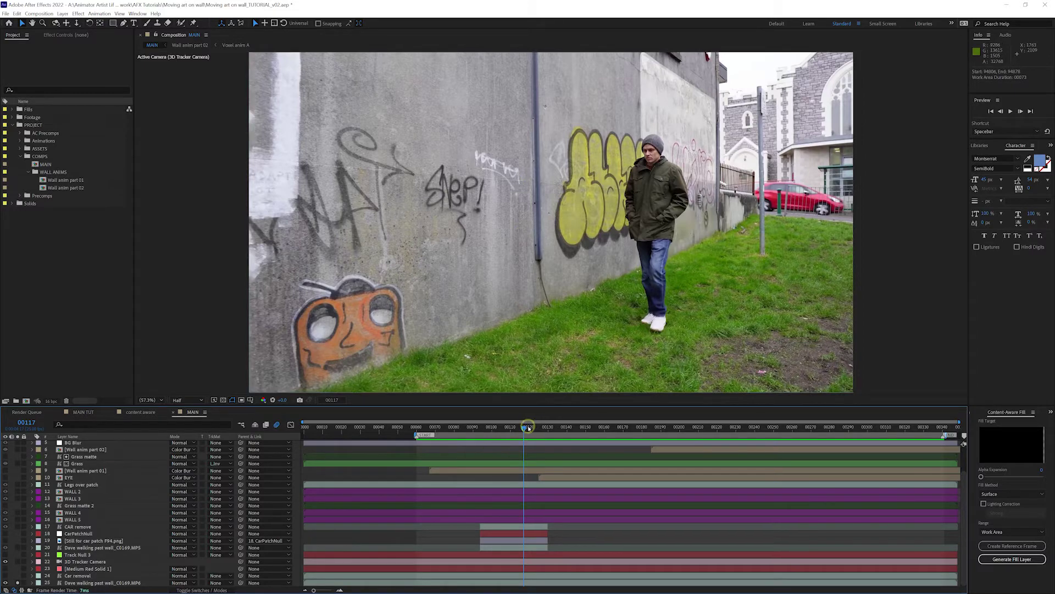
{"action": "left_click_drag", "start_coordinate": [528, 428], "coordinate": [562, 424]}
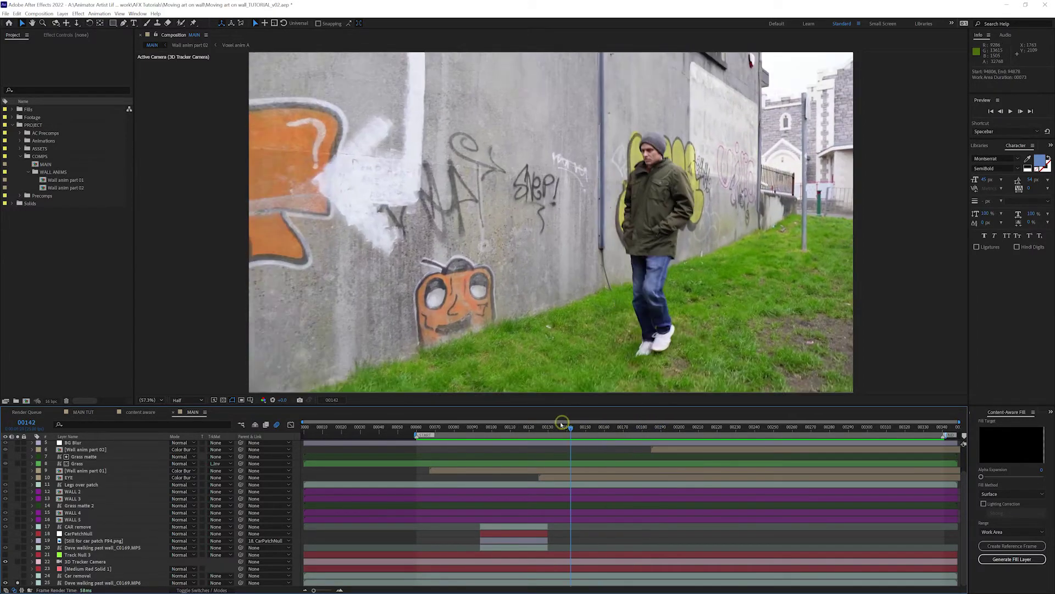
{"action": "left_click_drag", "start_coordinate": [562, 425], "coordinate": [520, 426]}
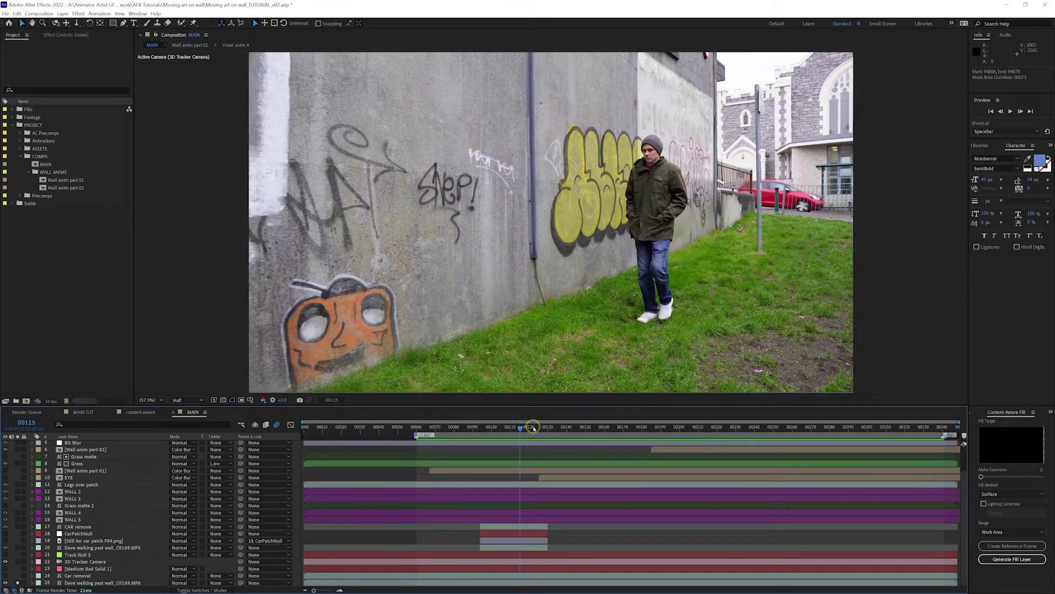
{"action": "mouse_move", "coordinate": [528, 429]}
{"action": "left_mouse_down"}
{"action": "mouse_move", "coordinate": [581, 427]}
{"action": "mouse_move", "coordinate": [526, 430]}
{"action": "left_mouse_up"}
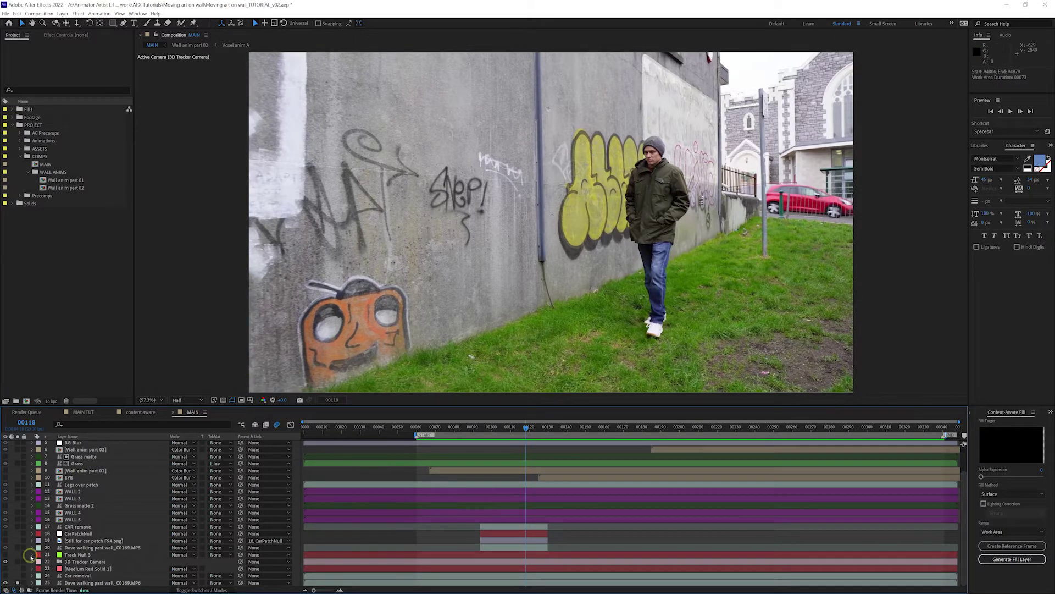
{"action": "left_click", "coordinate": [18, 583]}
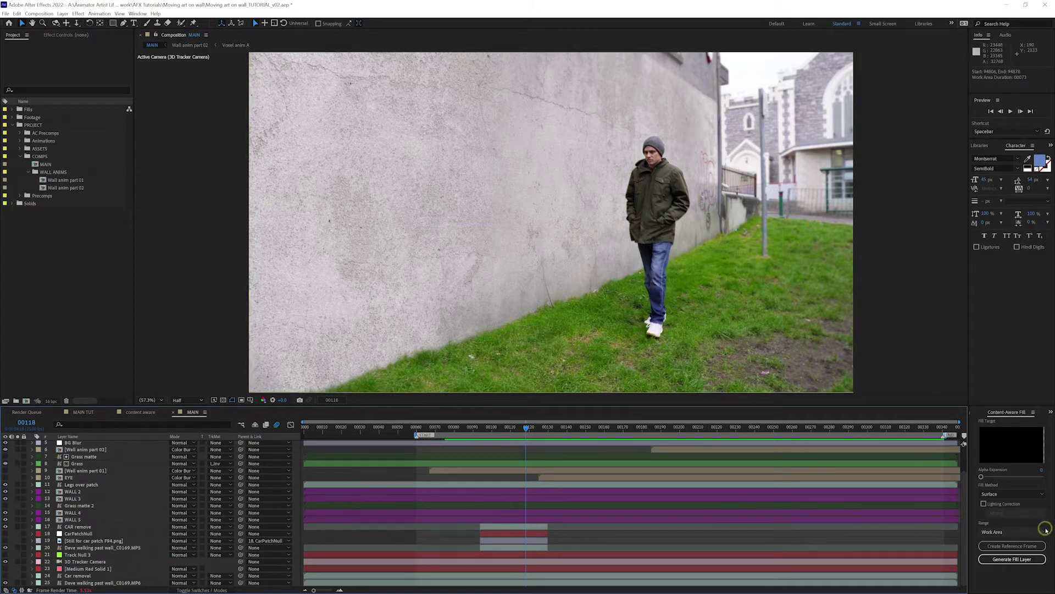
Turn on visibility of the Wall anim part 01 layer
{"action": "left_click_drag", "start_coordinate": [964, 486], "coordinate": [964, 460]}
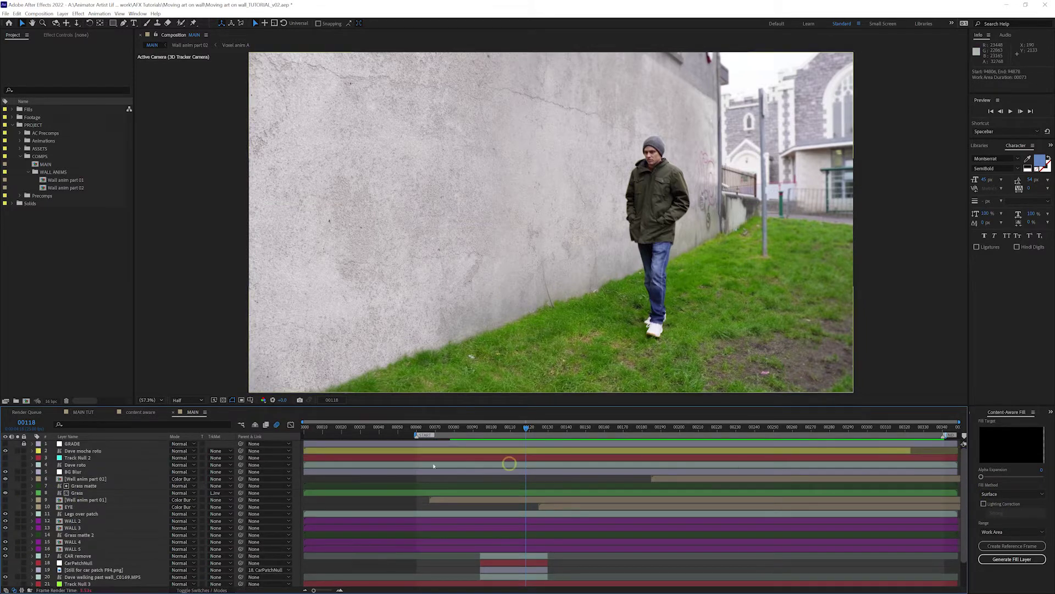
{"action": "scroll", "coordinate": [58, 528], "scroll_direction": "down", "scroll_amount": 1}
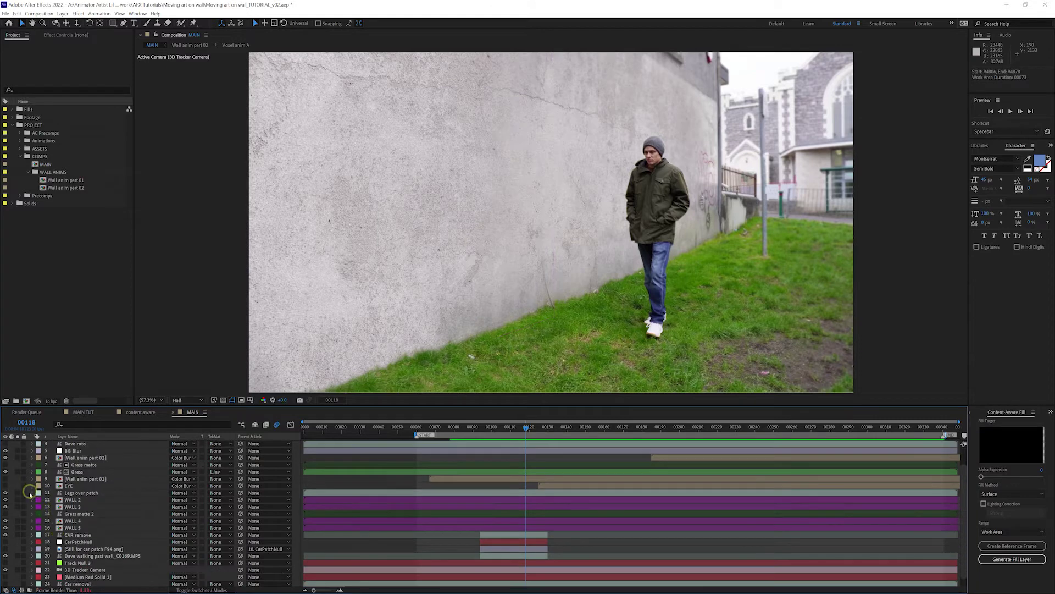
{"action": "left_click", "coordinate": [6, 479]}
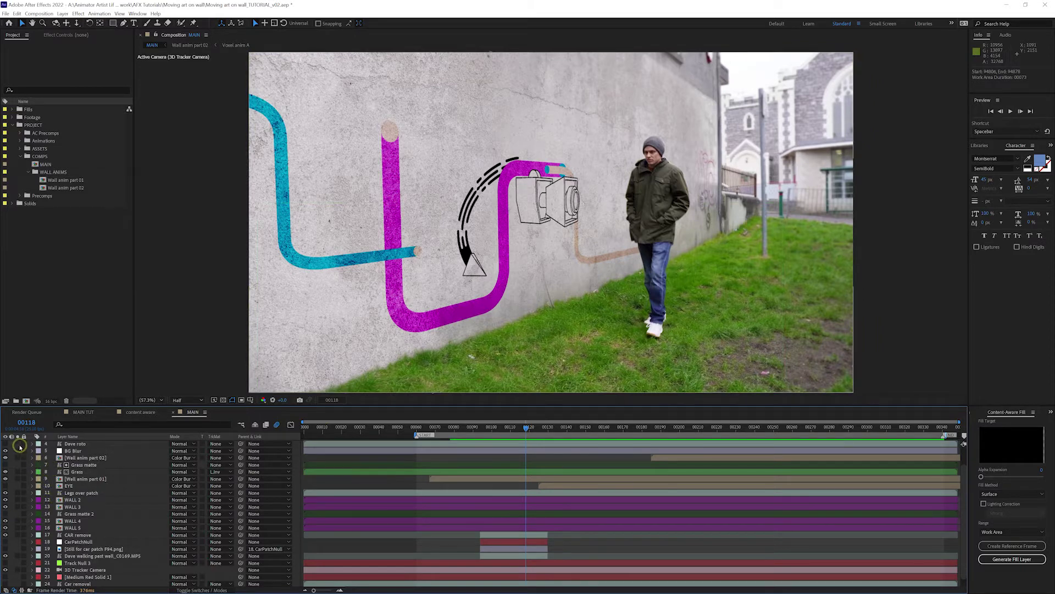
Enable the GRADE layer for the warmer, desaturated graded look
{"action": "scroll", "coordinate": [660, 484], "scroll_direction": "up", "scroll_amount": 2}
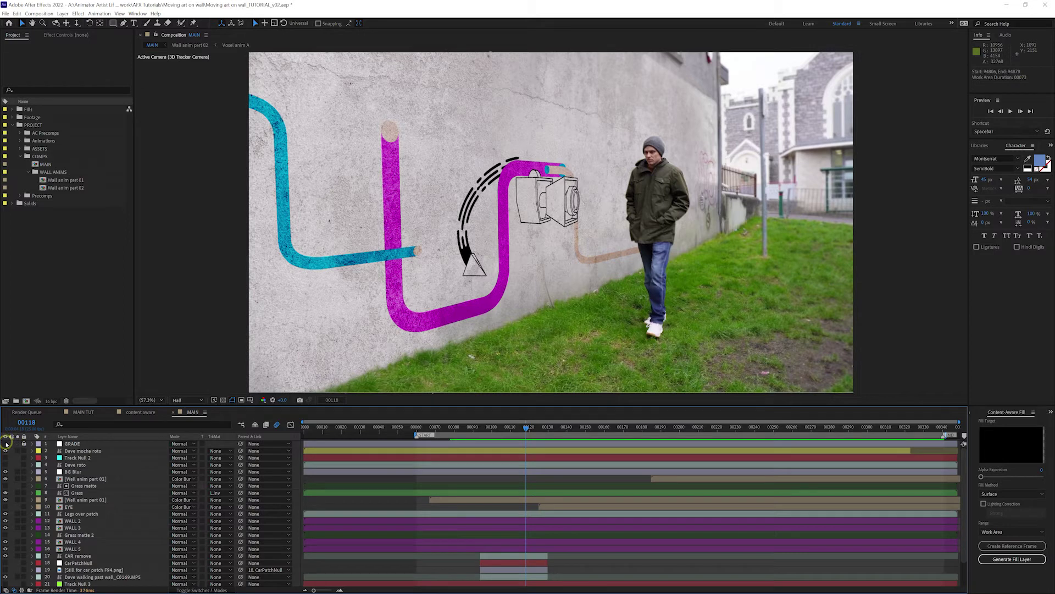
{"action": "left_click", "coordinate": [6, 443]}
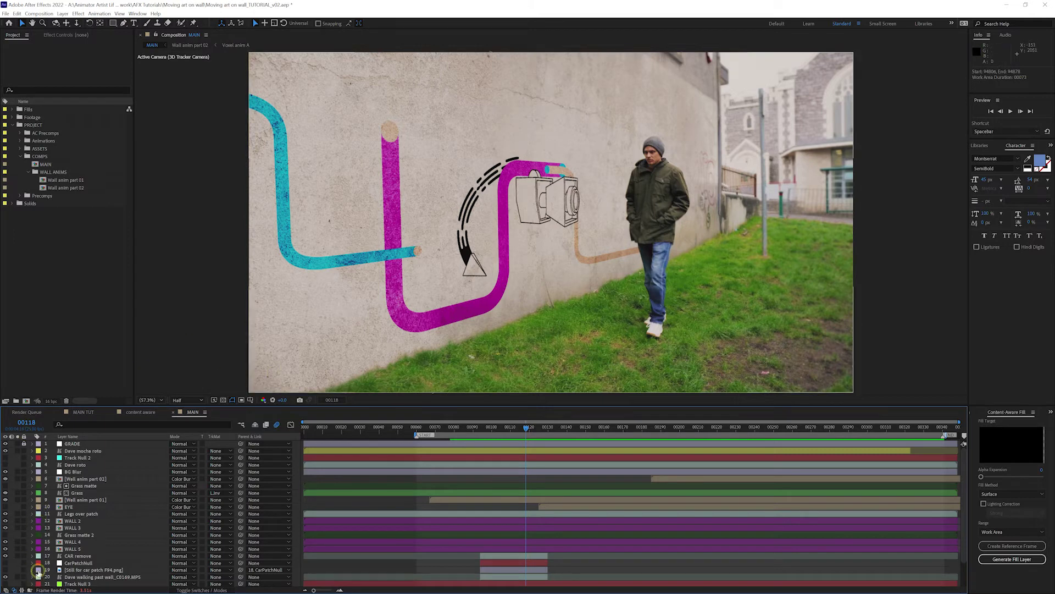
{"action": "scroll", "coordinate": [38, 572], "scroll_direction": "down", "scroll_amount": 2}
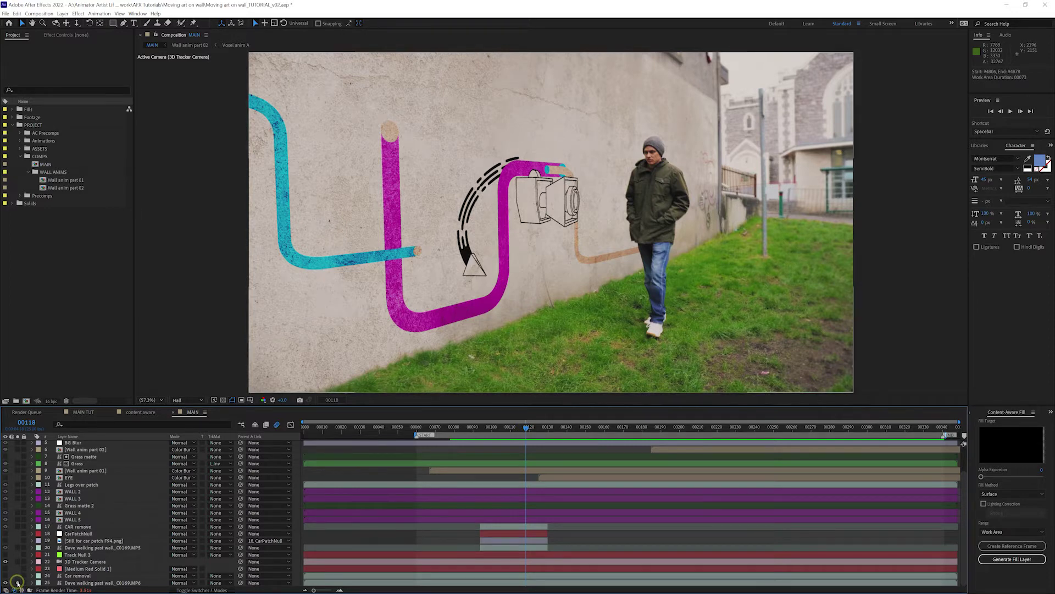
Toggle solo on layer 25 to compare, then scrub to frames 00185 and 00168
{"action": "left_click", "coordinate": [18, 582]}
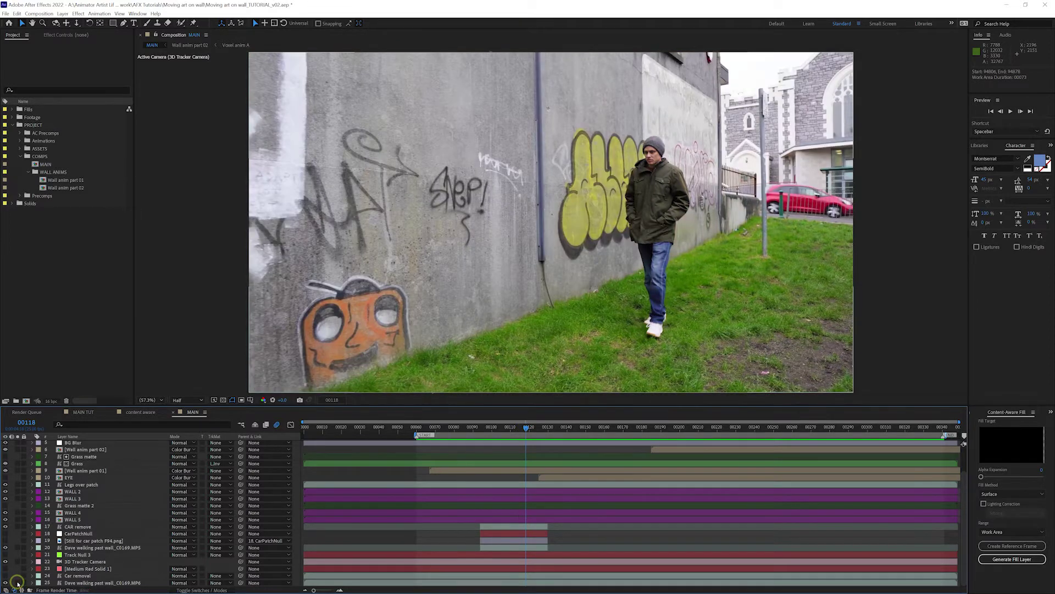
{"action": "left_click", "coordinate": [17, 583]}
{"action": "left_click", "coordinate": [17, 583]}
{"action": "left_click", "coordinate": [18, 582]}
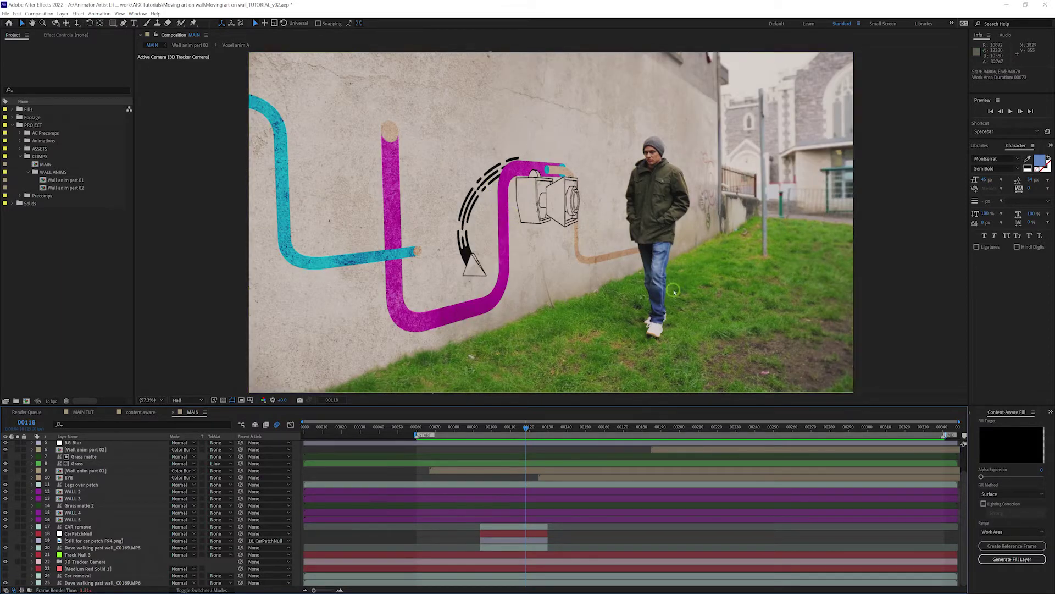
{"action": "left_click", "coordinate": [650, 428]}
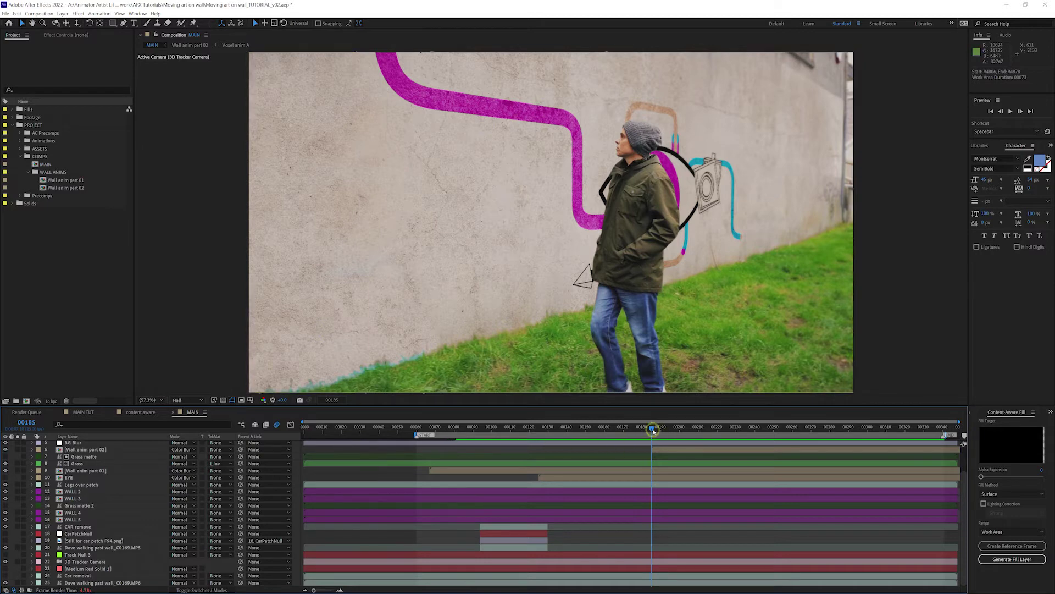
{"action": "left_click_drag", "start_coordinate": [652, 429], "coordinate": [627, 429]}
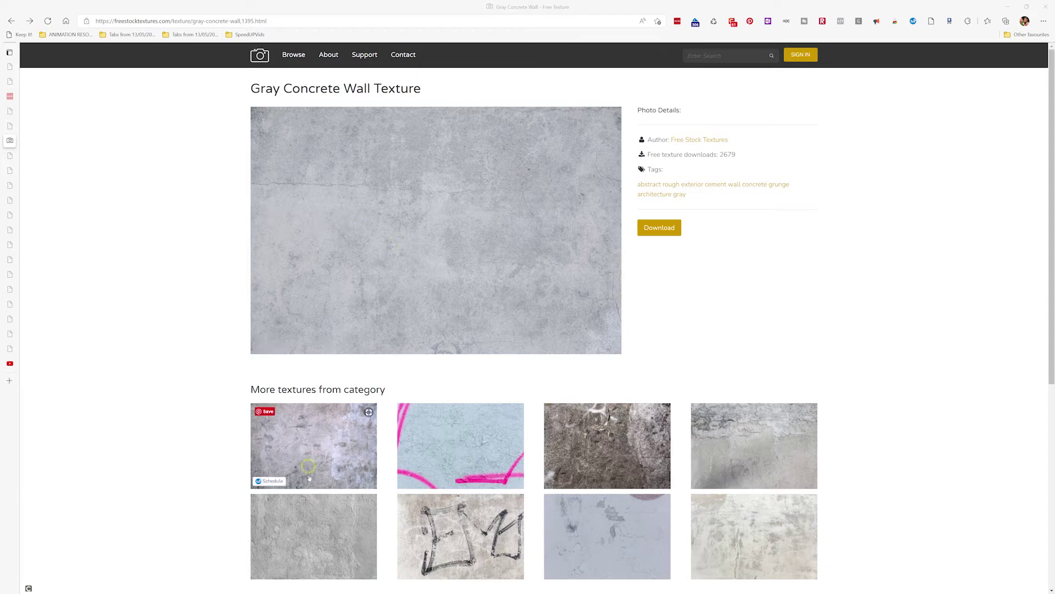
Open the first related grey wall texture under More textures from category
{"action": "left_click", "coordinate": [626, 530]}
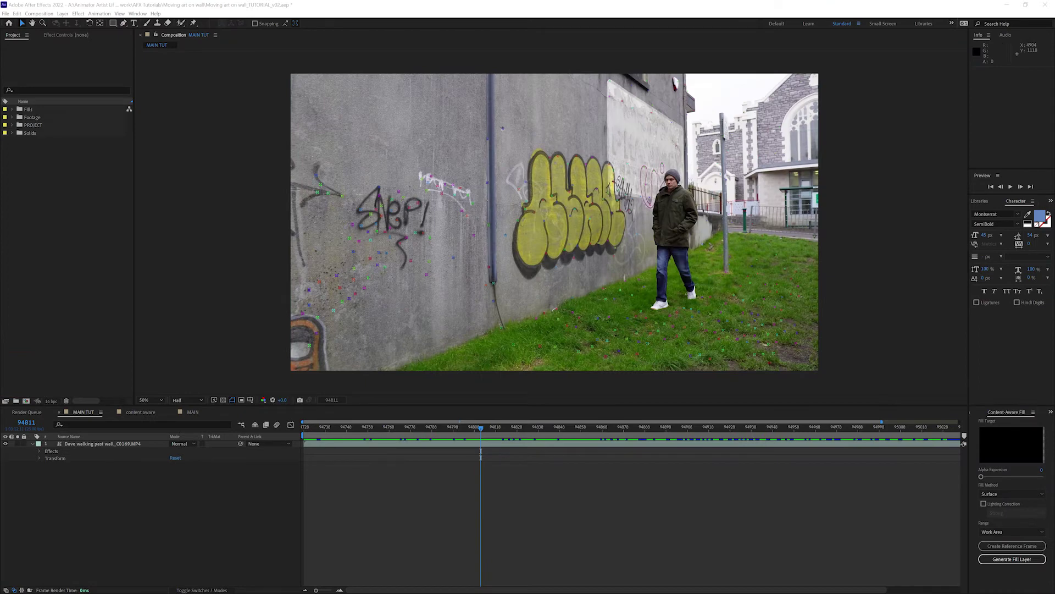
Import the grey wall-abstract jpg into a new folder named Wall textures
{"action": "left_click_drag", "start_coordinate": [902, 212], "coordinate": [62, 195]}
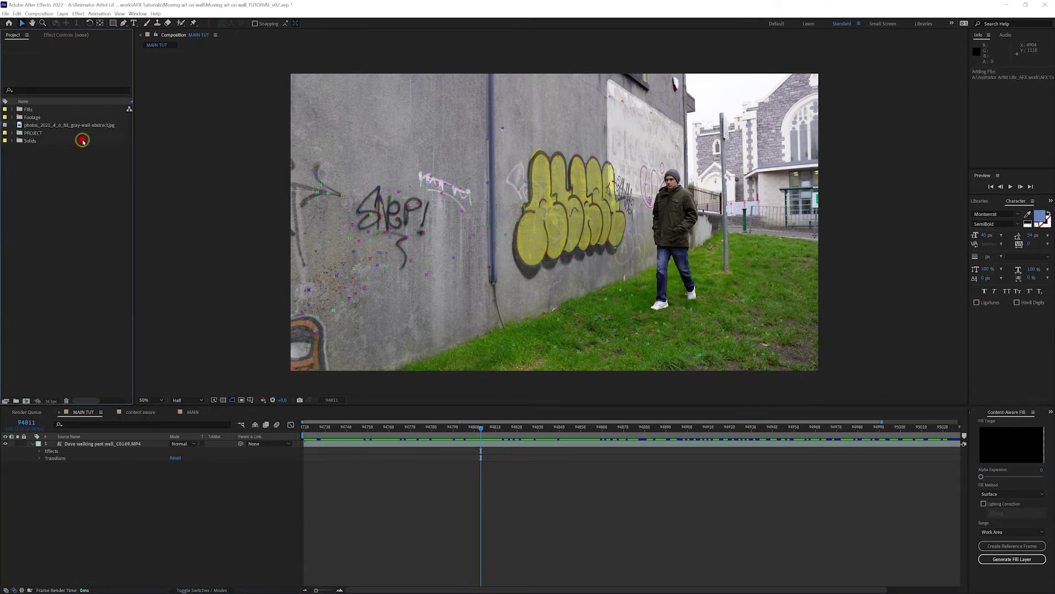
{"action": "left_click_drag", "start_coordinate": [61, 125], "coordinate": [11, 399]}
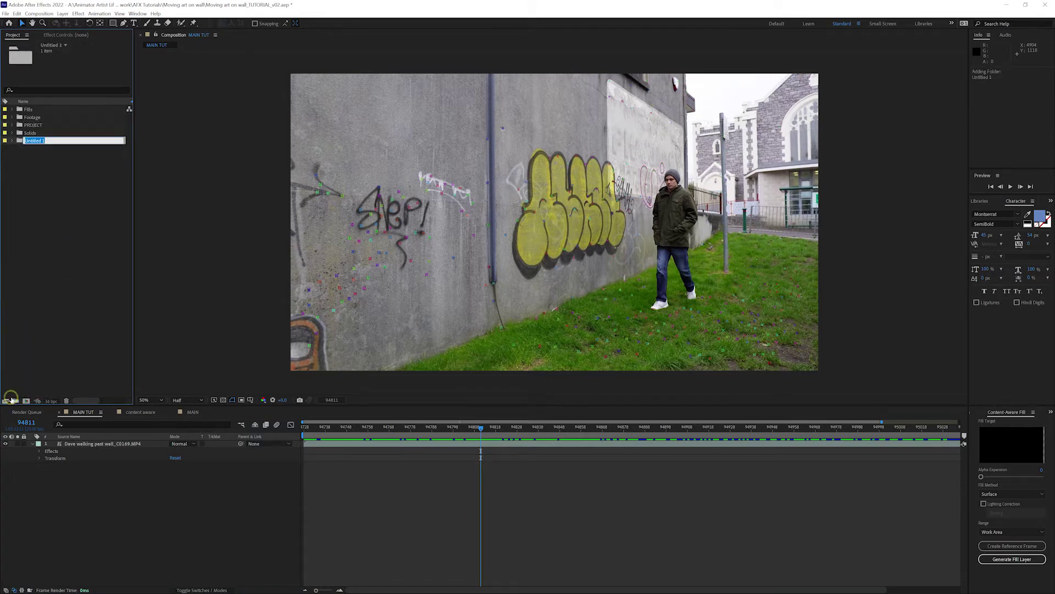
{"action": "type", "text": "Wall text"}
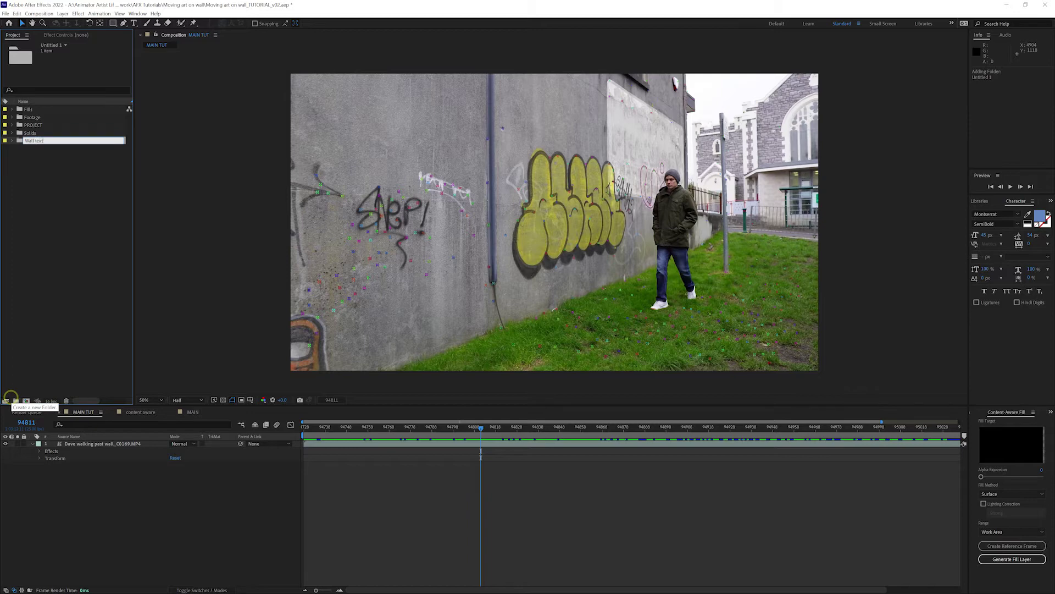
{"action": "type", "text": "ures"}
{"action": "key", "text": "Return"}
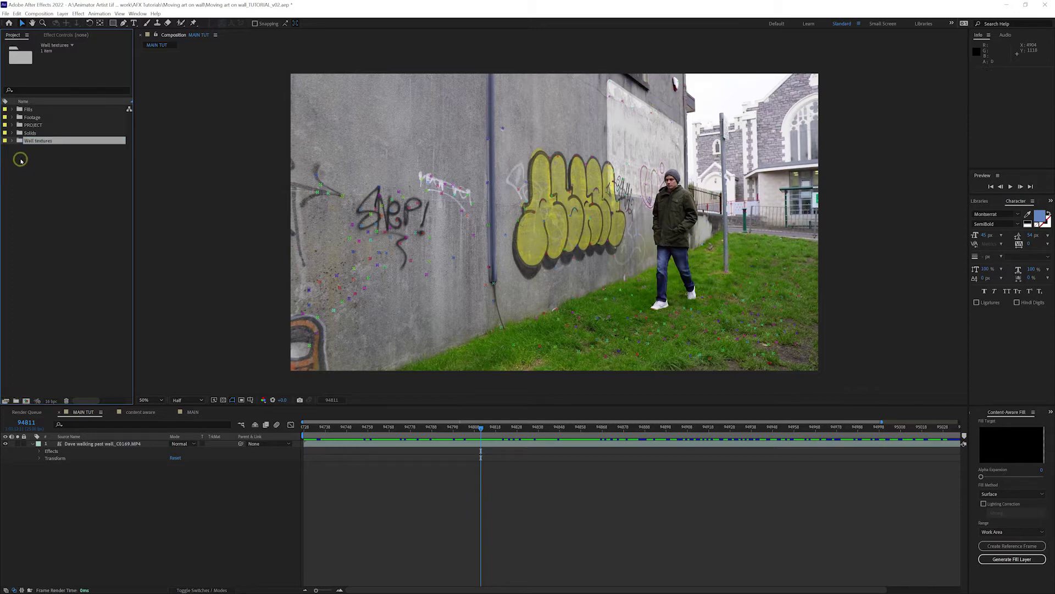
Create a new composition from the grey wall texture image
{"action": "left_click", "coordinate": [12, 141]}
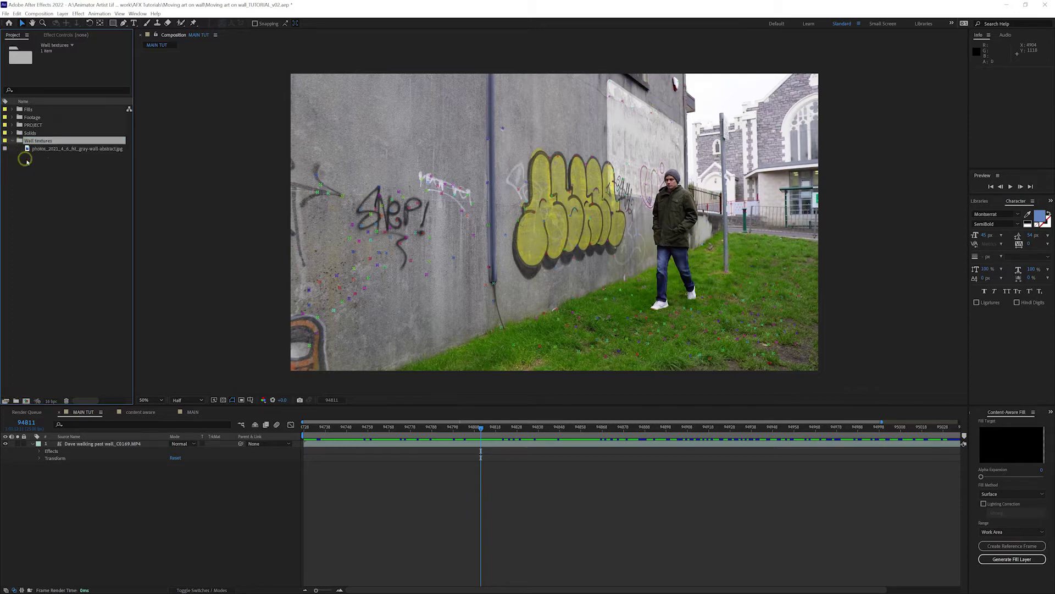
{"action": "left_click", "coordinate": [55, 149]}
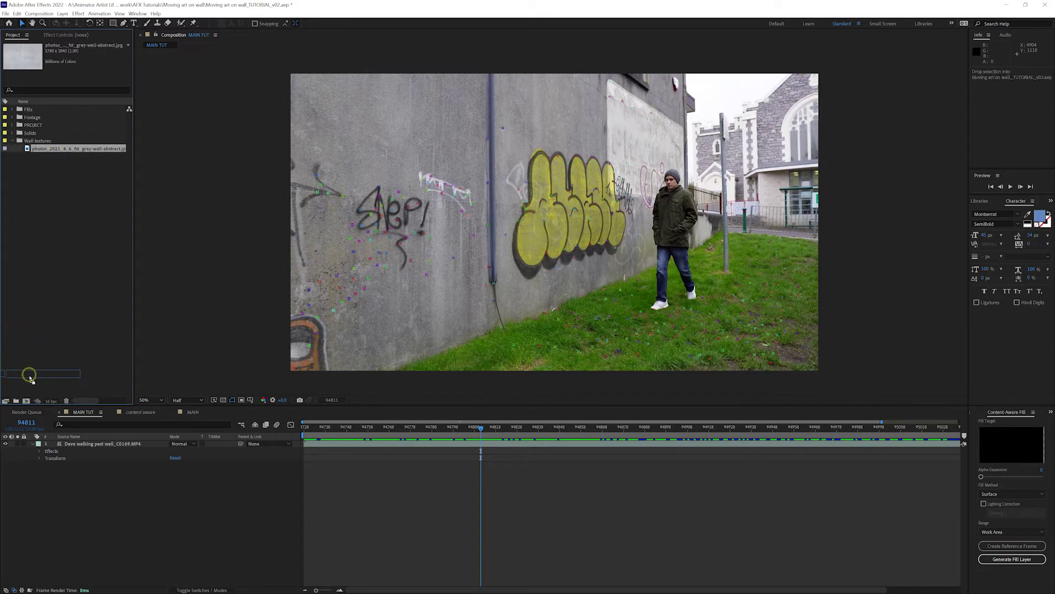
{"action": "left_click_drag", "start_coordinate": [69, 361], "coordinate": [16, 400]}
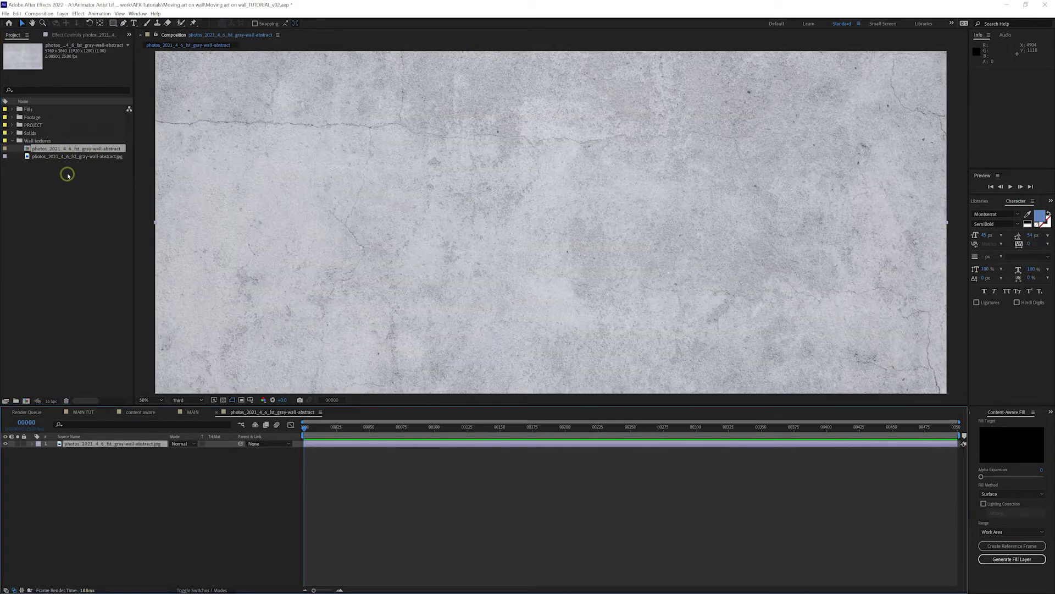
{"action": "scroll", "coordinate": [578, 210], "scroll_direction": "down", "scroll_amount": 2}
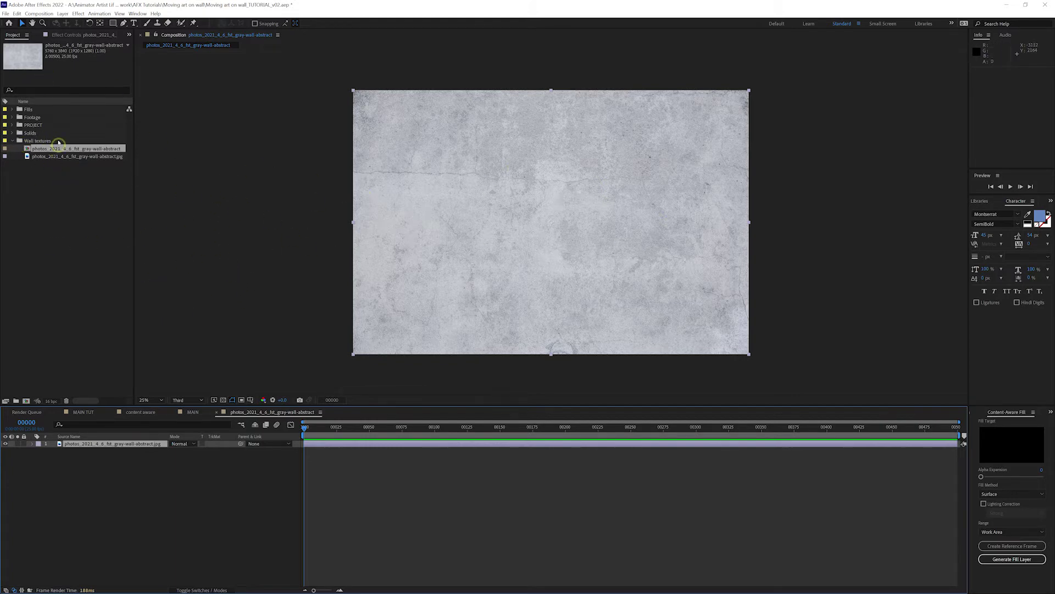
Close the texture composition and return to the MAIN TUT comp
{"action": "left_click", "coordinate": [318, 412]}
{"action": "key", "text": "ctrl+w"}
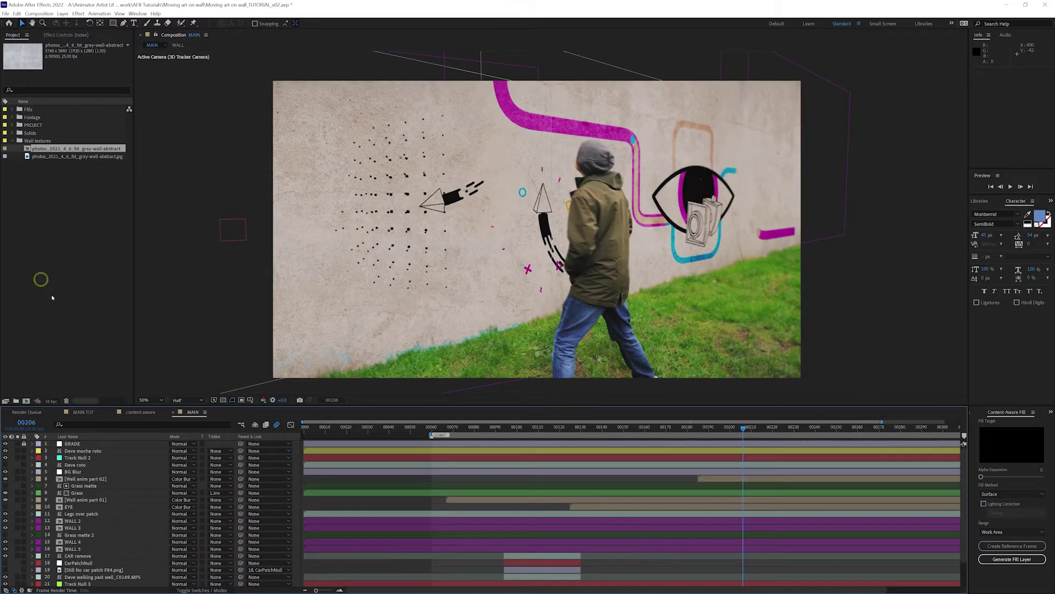
{"action": "left_click", "coordinate": [90, 414]}
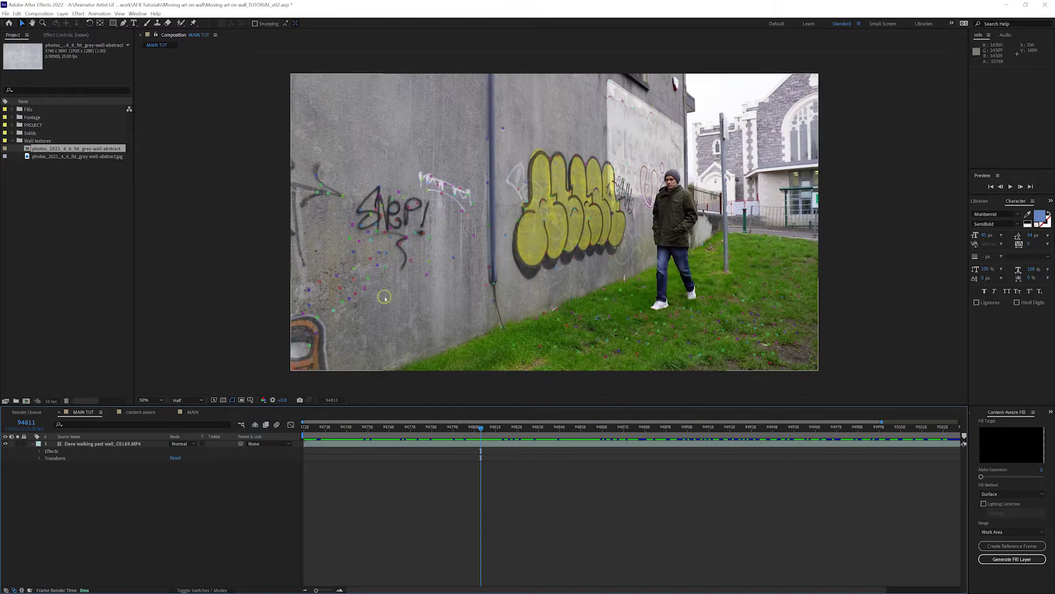
Scrub the walking shot from frame 94814 forward to around 94854
{"action": "left_click", "coordinate": [353, 435]}
{"action": "left_click_drag", "start_coordinate": [359, 432], "coordinate": [487, 432]}
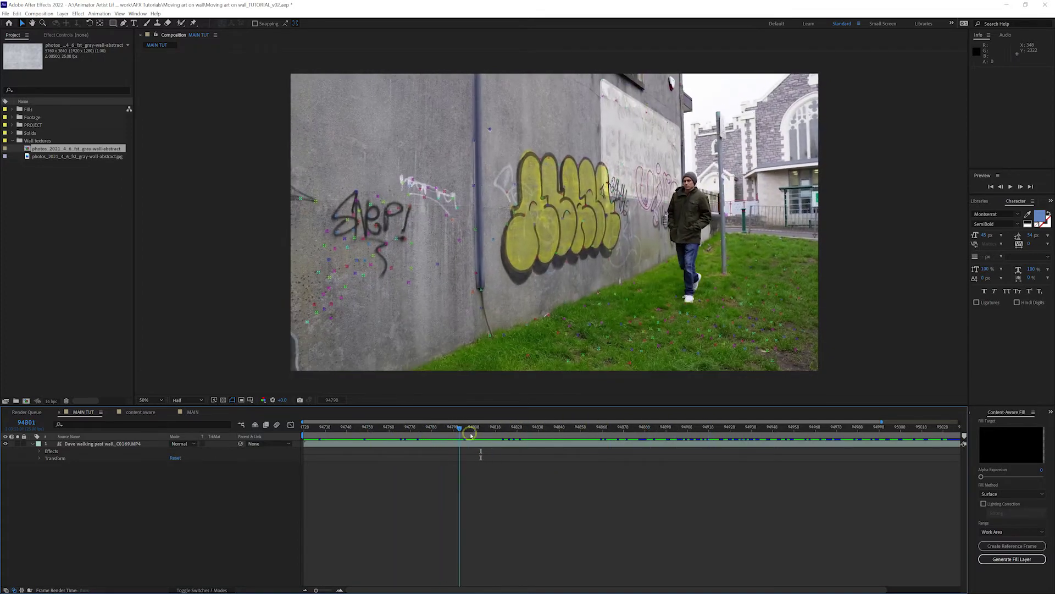
{"action": "left_click", "coordinate": [495, 290]}
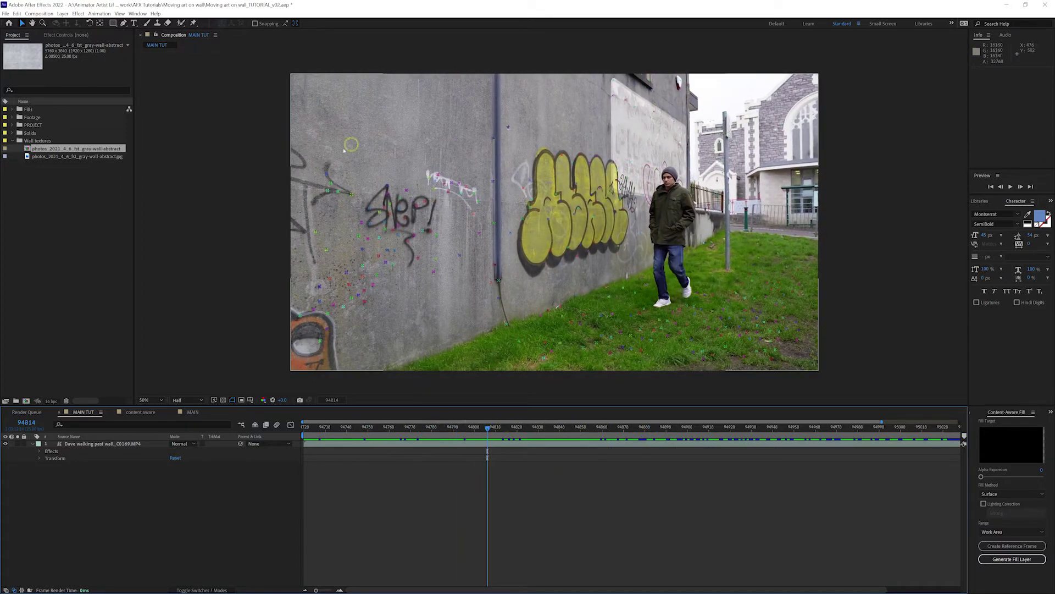
{"action": "left_click", "coordinate": [502, 403]}
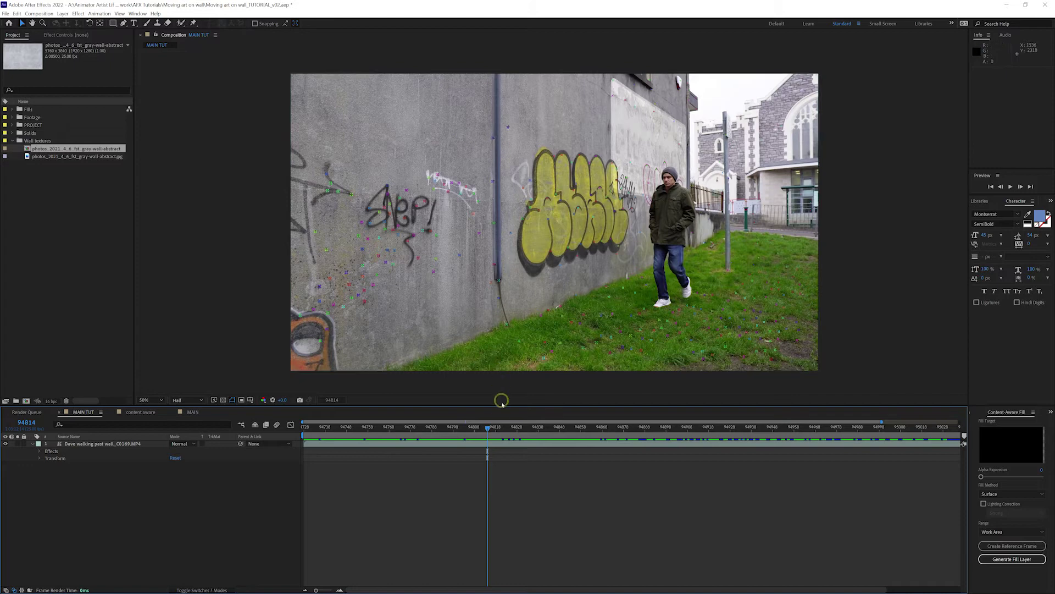
{"action": "mouse_move", "coordinate": [487, 431]}
{"action": "left_mouse_down"}
{"action": "mouse_move", "coordinate": [573, 427]}
{"action": "mouse_move", "coordinate": [541, 427]}
{"action": "left_mouse_up"}
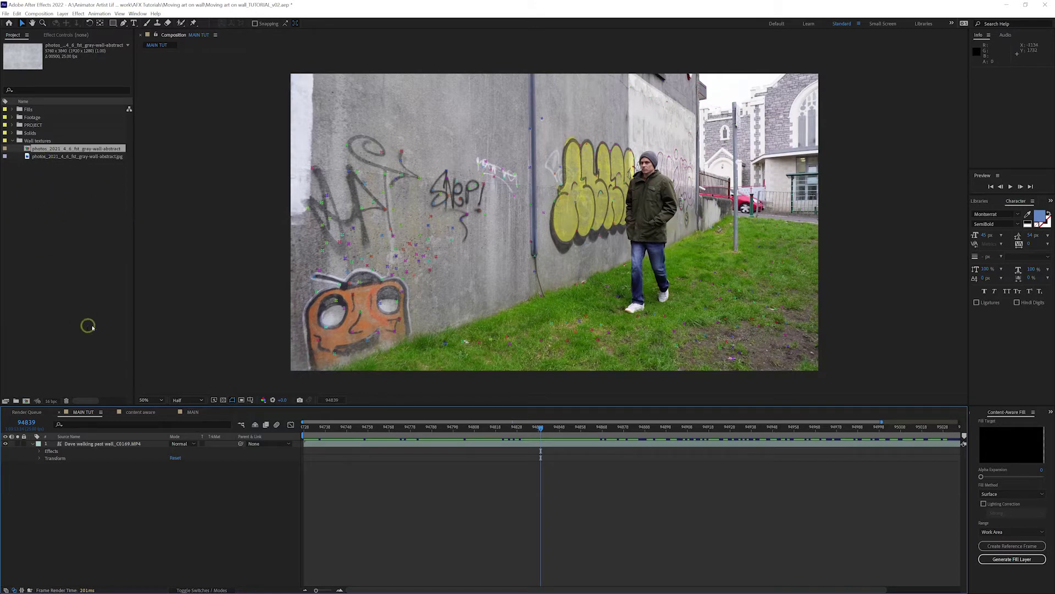
Reveal the 3D Camera Tracker's track points on the footage and advance to frame 94862
{"action": "left_click", "coordinate": [60, 36]}
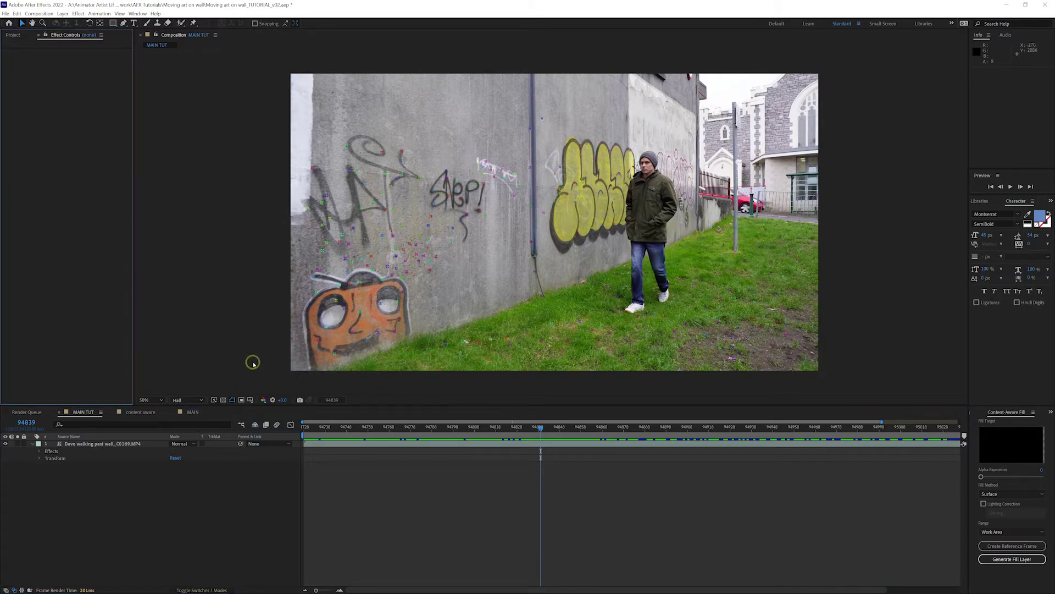
{"action": "left_click", "coordinate": [104, 443]}
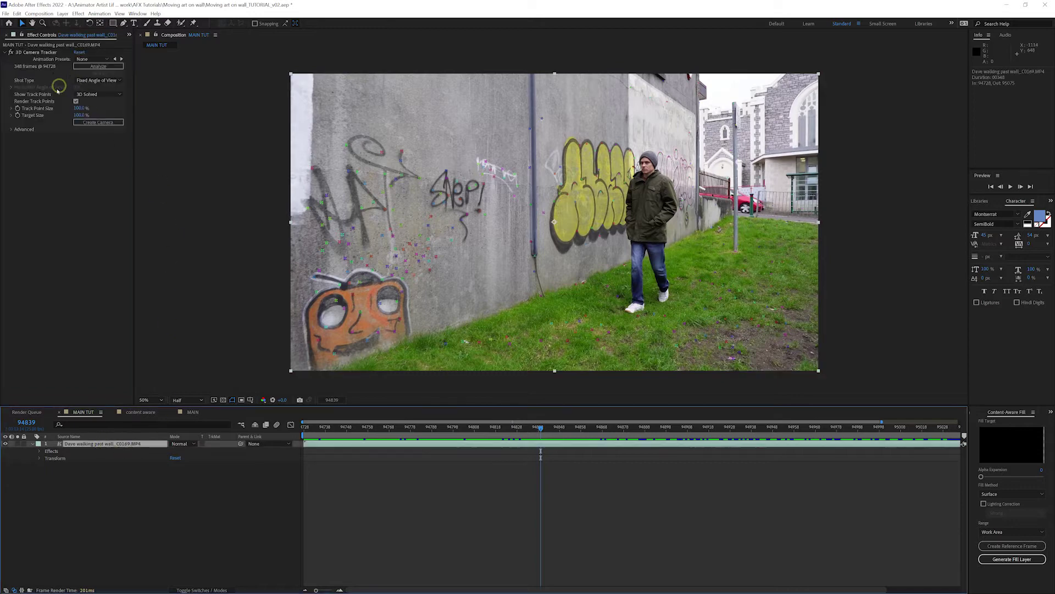
{"action": "left_click", "coordinate": [36, 53]}
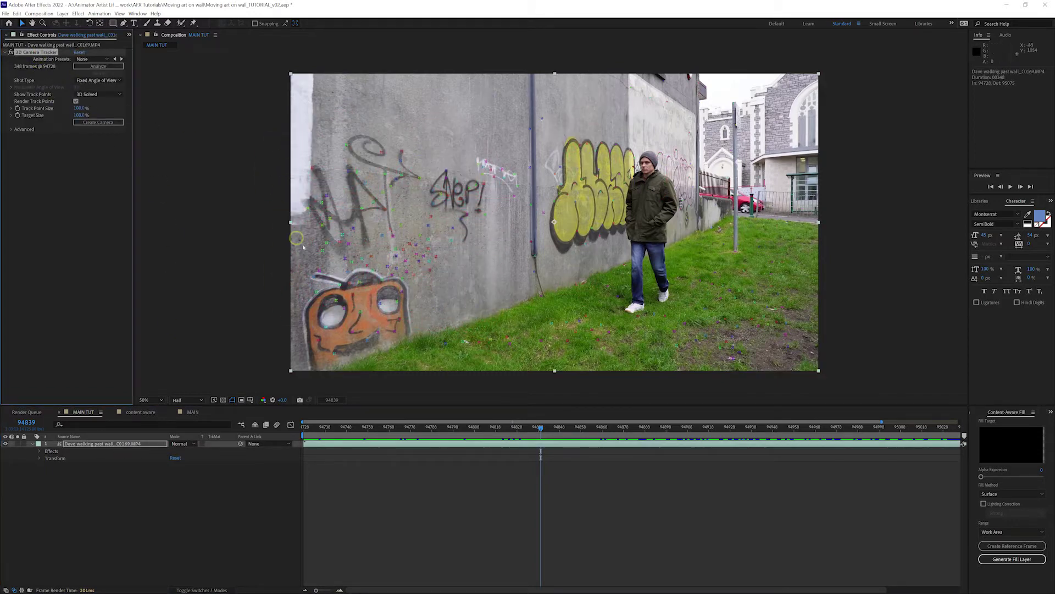
{"action": "left_click_drag", "start_coordinate": [534, 430], "coordinate": [580, 437]}
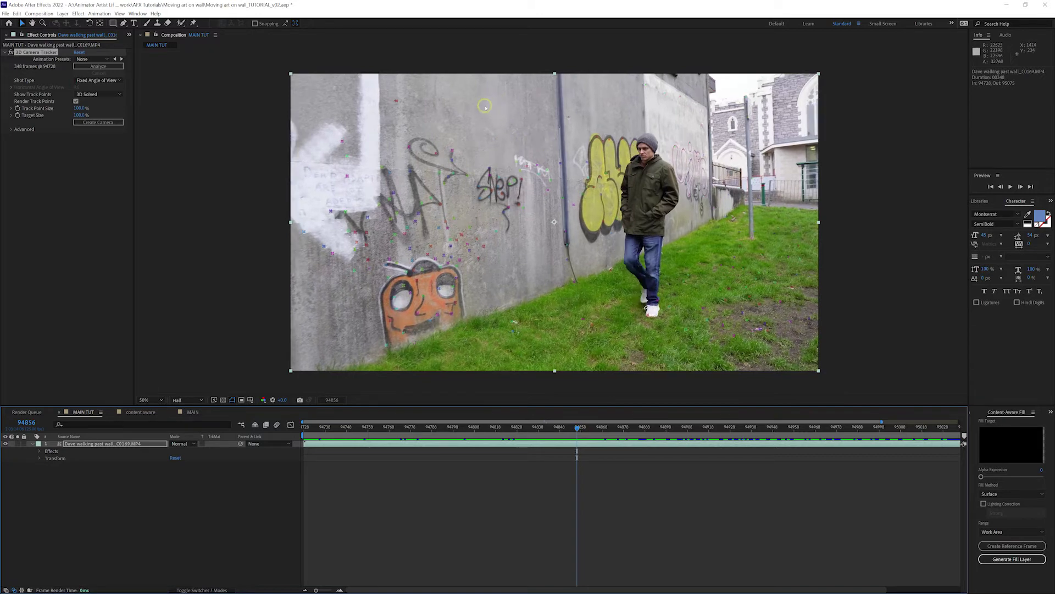
Select track points on the left wall and create a null and camera from them
{"action": "mouse_move", "coordinate": [492, 105]}
{"action": "left_mouse_down"}
{"action": "mouse_move", "coordinate": [480, 298]}
{"action": "mouse_move", "coordinate": [478, 98]}
{"action": "left_mouse_up"}
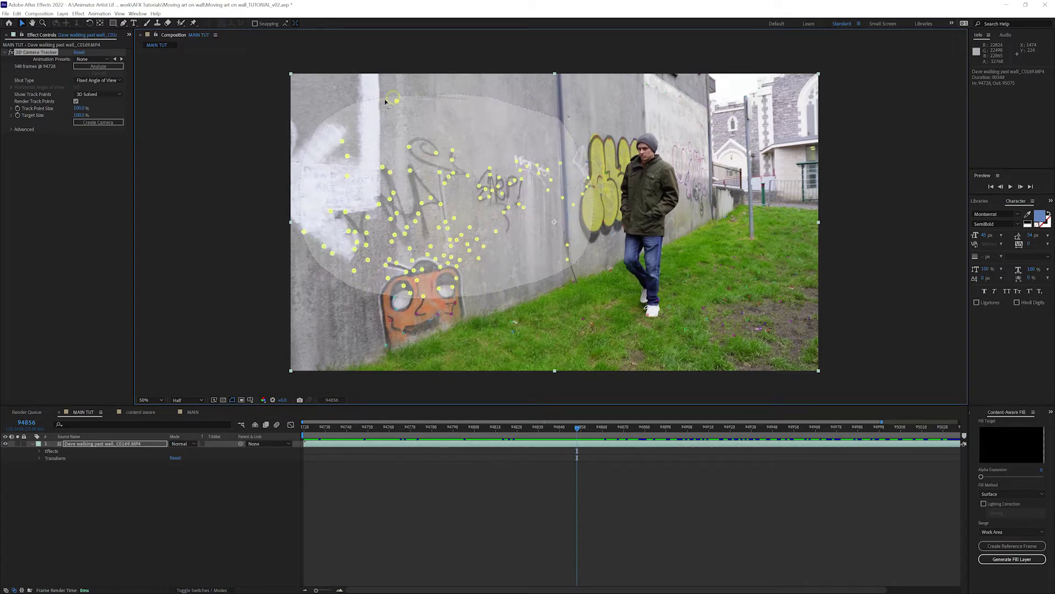
{"action": "left_click_drag", "start_coordinate": [386, 102], "coordinate": [394, 102]}
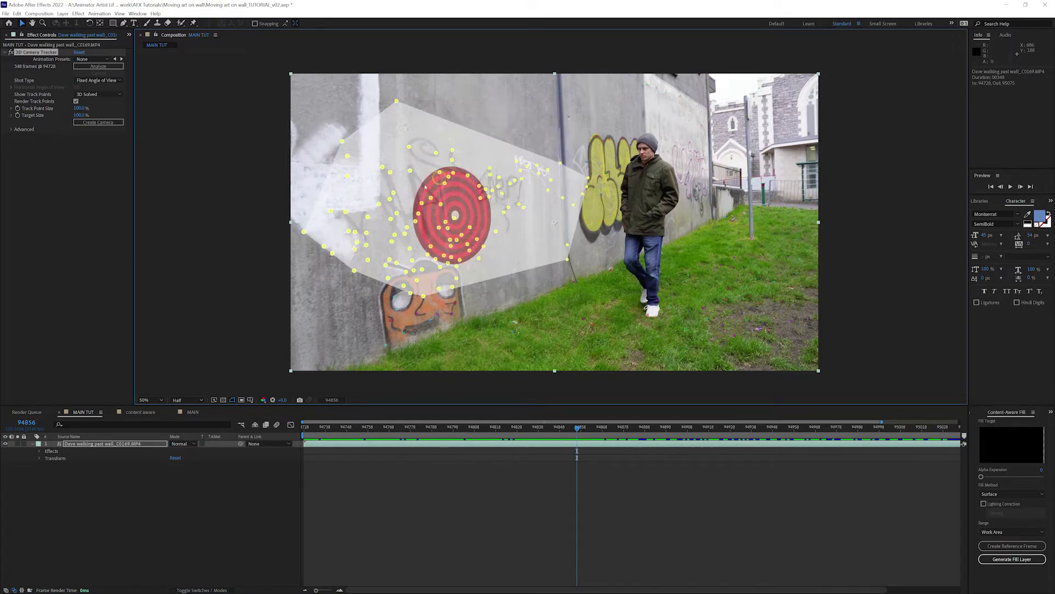
{"action": "right_click", "coordinate": [461, 189]}
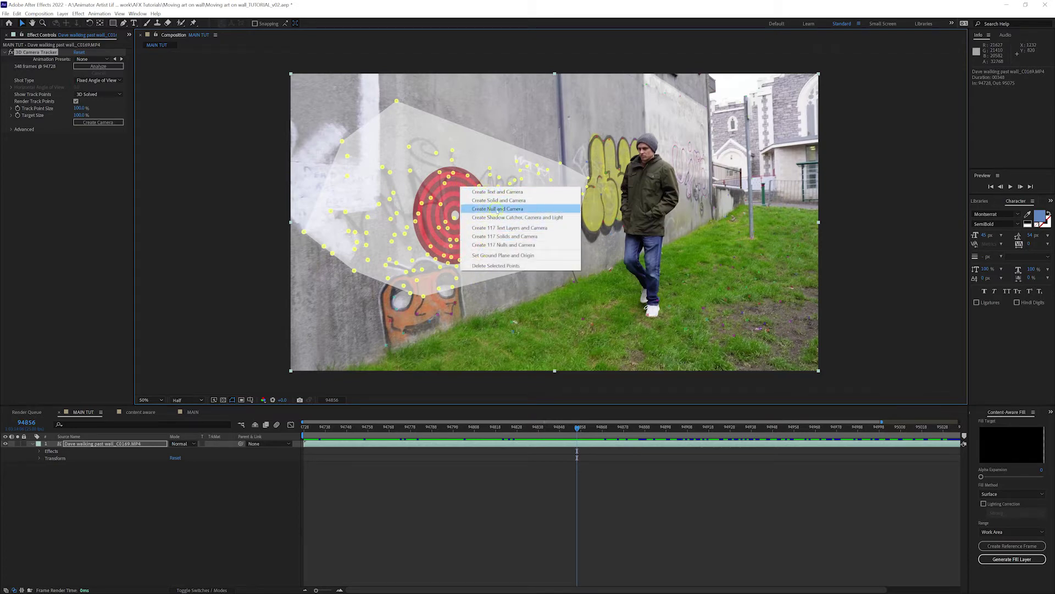
{"action": "left_click", "coordinate": [498, 209]}
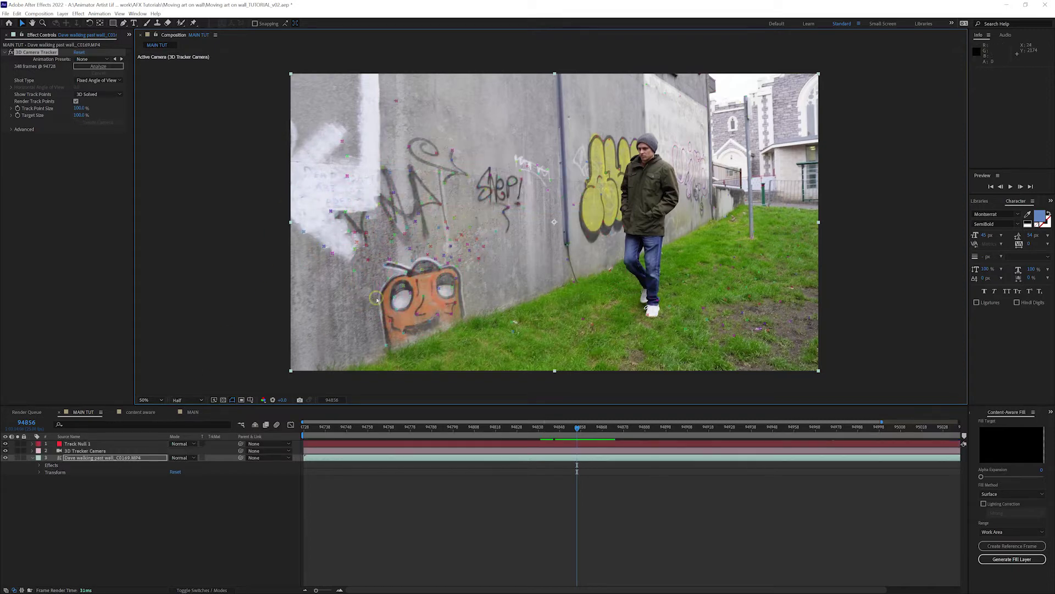
Check Track Null 1 on nearby frames, then rename the concrete texture WALL
{"action": "left_click", "coordinate": [76, 444]}
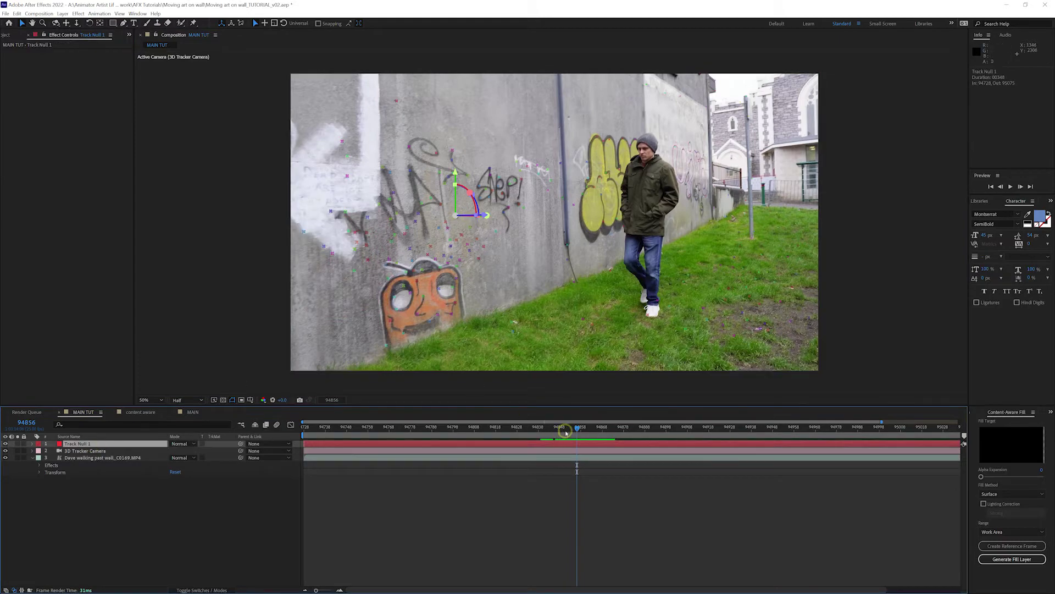
{"action": "mouse_move", "coordinate": [557, 429]}
{"action": "left_mouse_down"}
{"action": "mouse_move", "coordinate": [599, 438]}
{"action": "mouse_move", "coordinate": [588, 432]}
{"action": "left_mouse_up"}
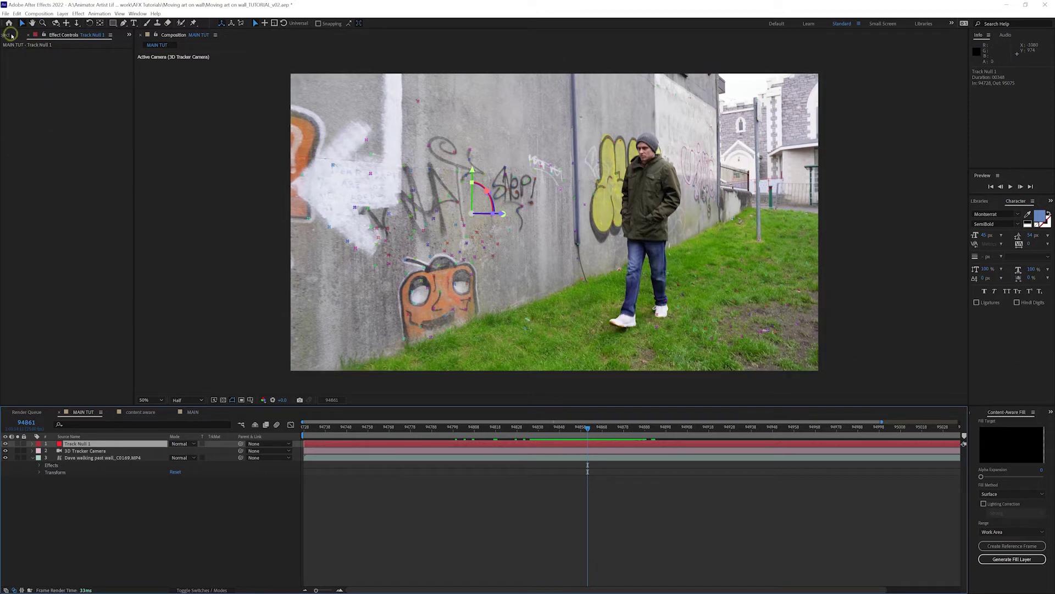
{"action": "left_click", "coordinate": [8, 35]}
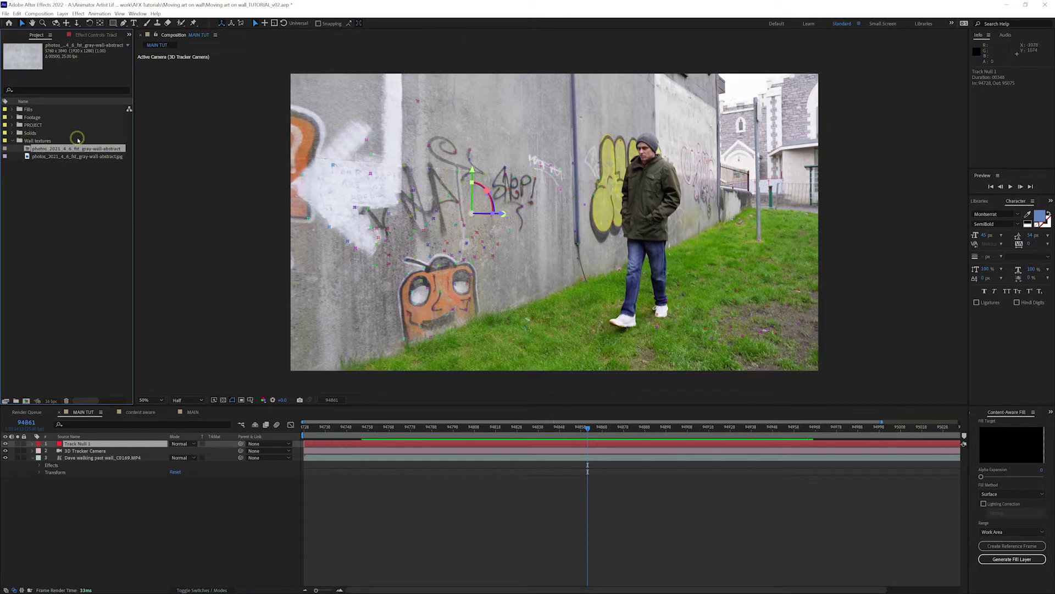
{"action": "key", "text": "Return"}
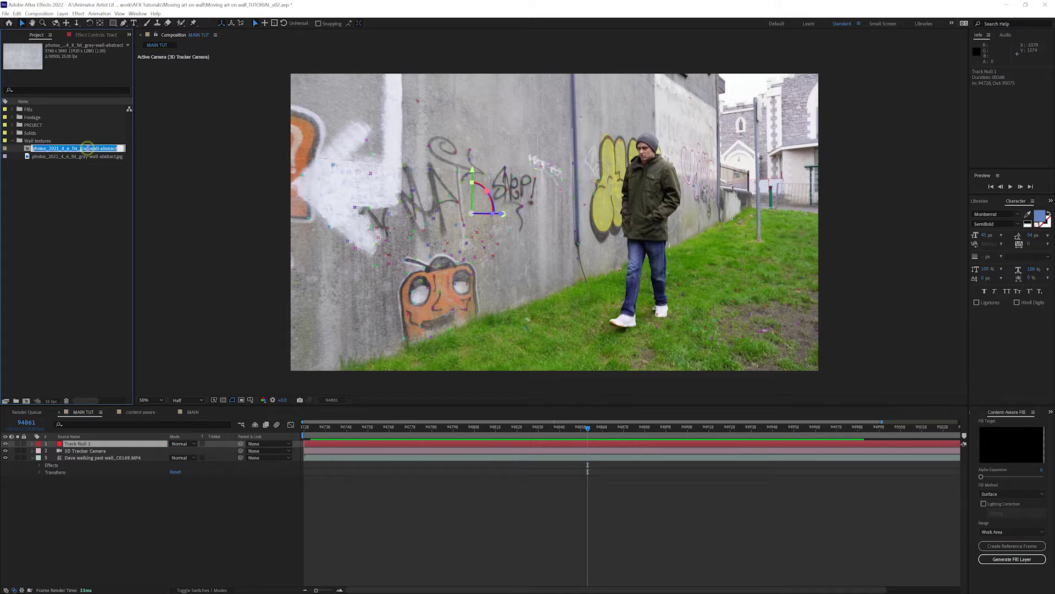
{"action": "type", "text": "WALL"}
{"action": "key", "text": "Return"}
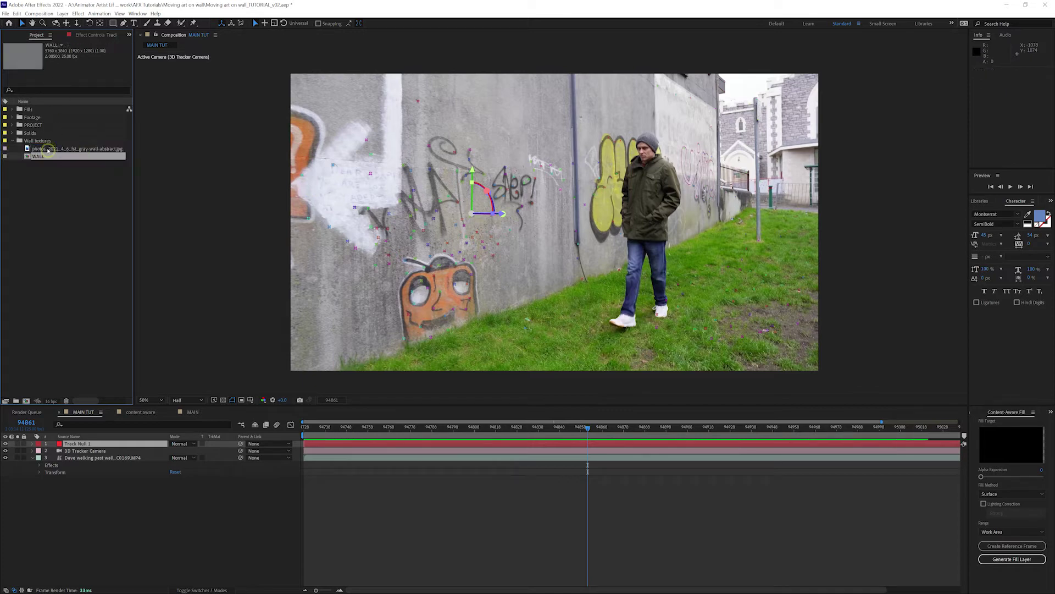
Add WALL to MAIN TUT as the top layer above Track Null 1
{"action": "left_click", "coordinate": [45, 192]}
{"action": "left_click_drag", "start_coordinate": [35, 157], "coordinate": [94, 445]}
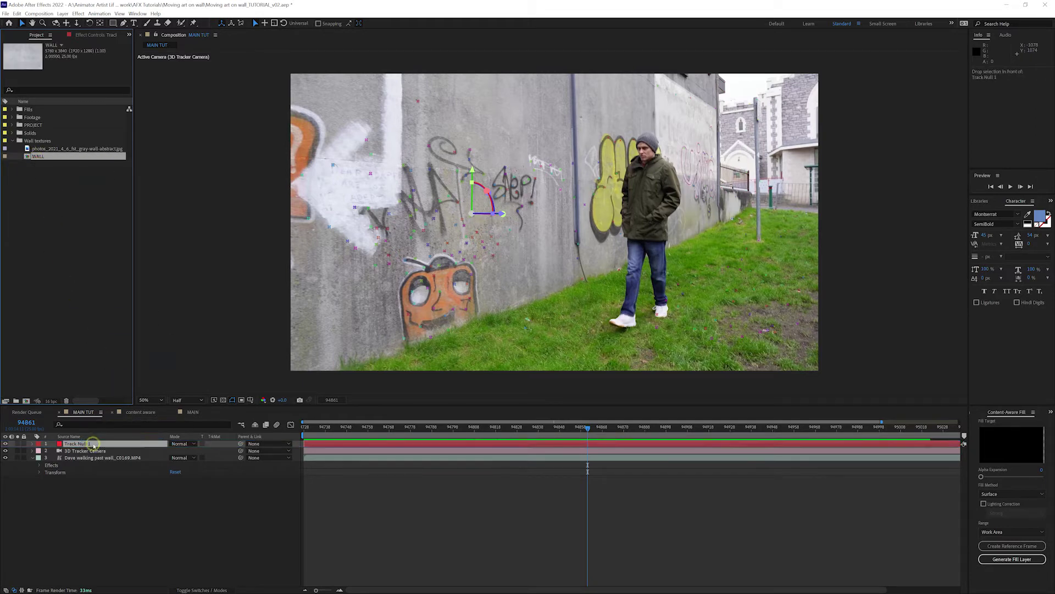
{"action": "left_click", "coordinate": [236, 247]}
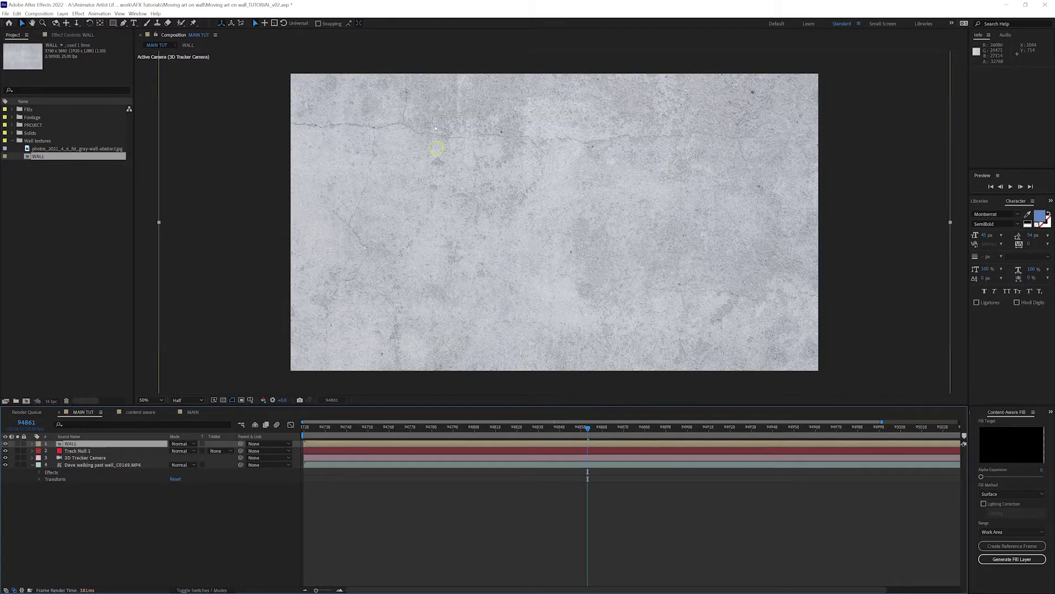
{"action": "key", "text": "comma"}
{"action": "key", "text": "comma"}
{"action": "key", "text": "comma"}
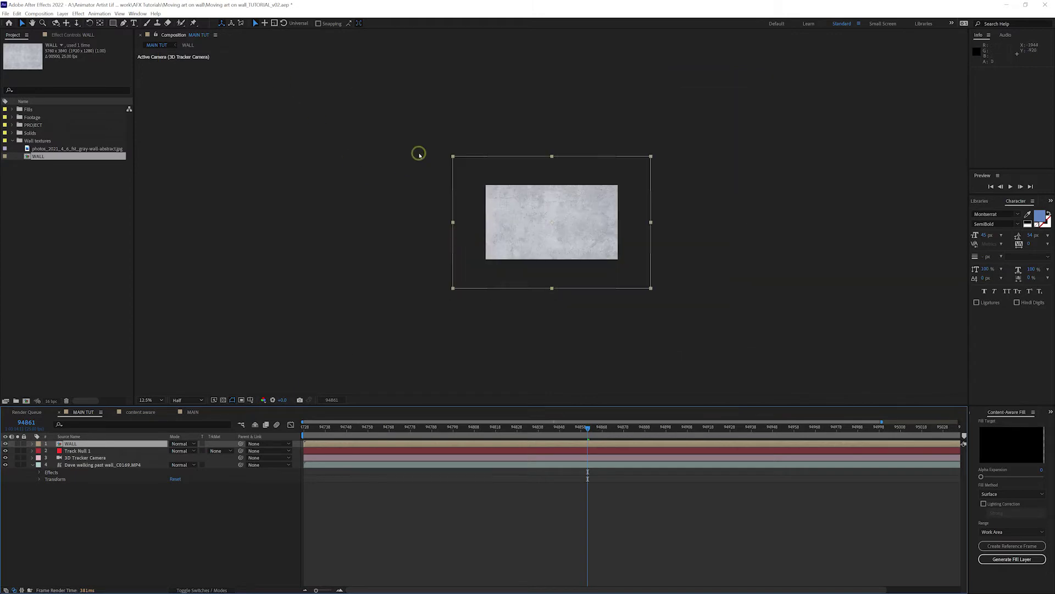
Zoom the viewer to 50% and enable the 3D Layer switch on WALL in MAIN TUT
{"action": "key", "text": "period"}
{"action": "key", "text": "period"}
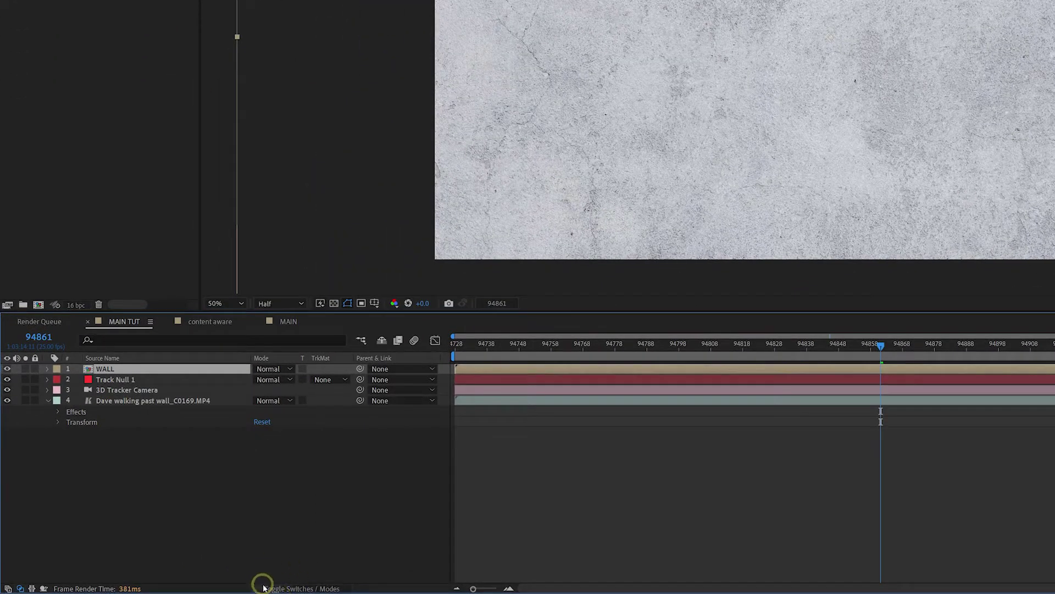
{"action": "left_click", "coordinate": [315, 587]}
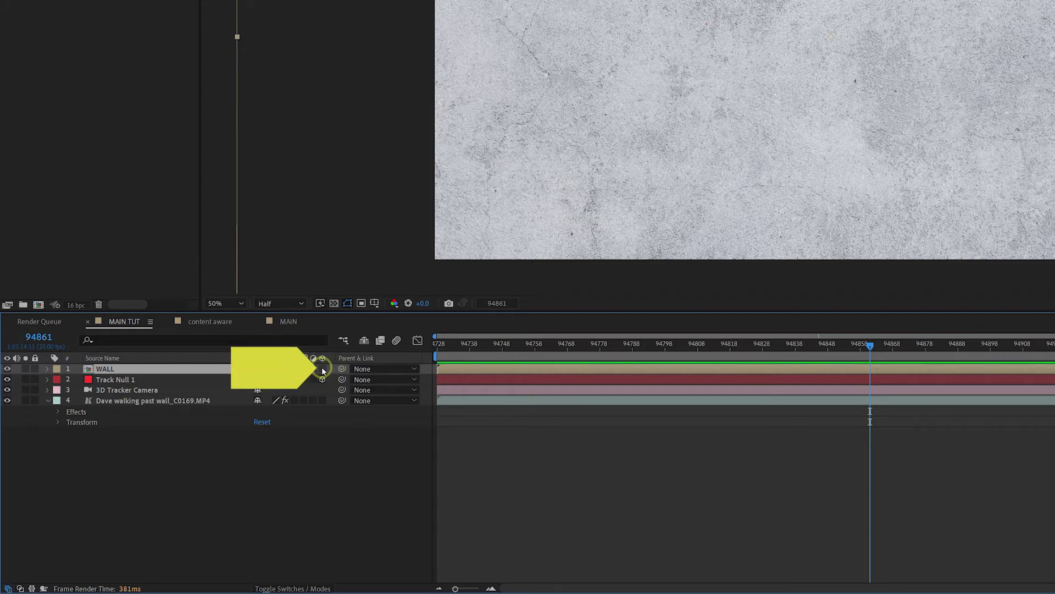
{"action": "left_click", "coordinate": [321, 369]}
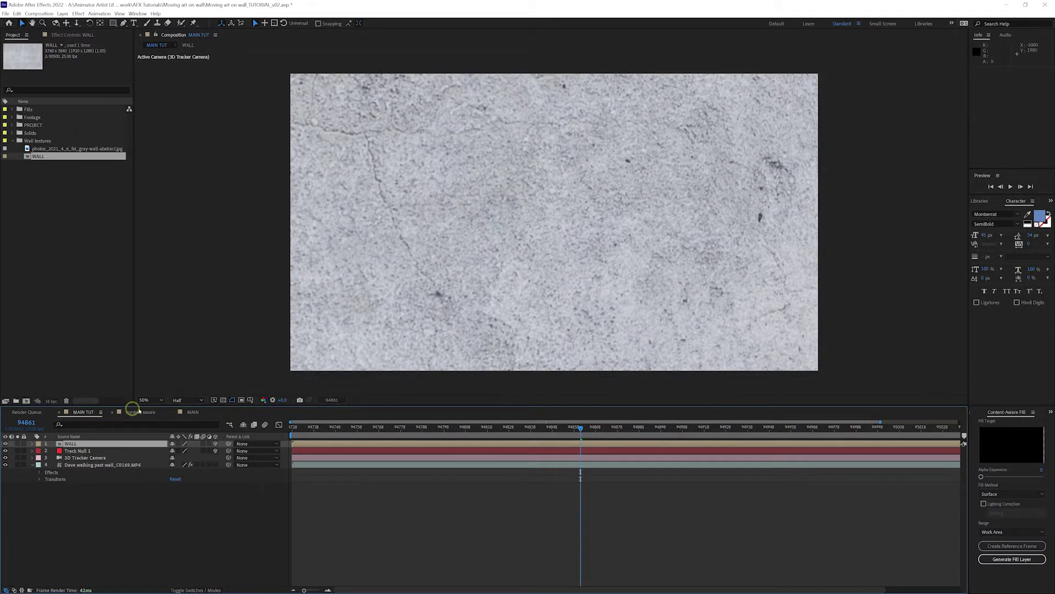
Hide WALL and copy Track Null 1's Position (2778.2, 212.3, 9253.0)
{"action": "left_click", "coordinate": [6, 444]}
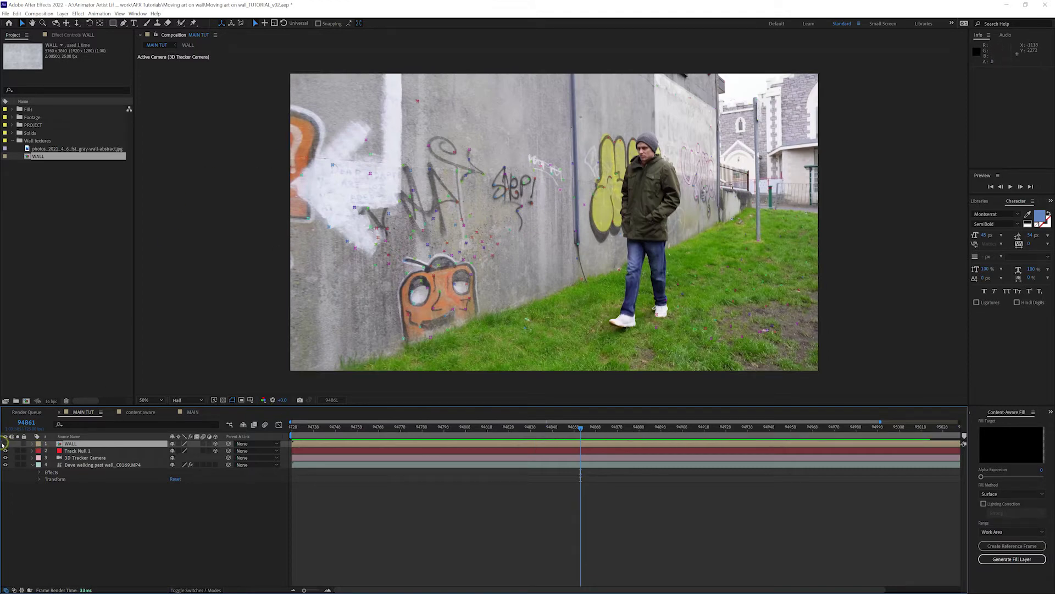
{"action": "left_click", "coordinate": [6, 443]}
{"action": "left_click", "coordinate": [6, 444]}
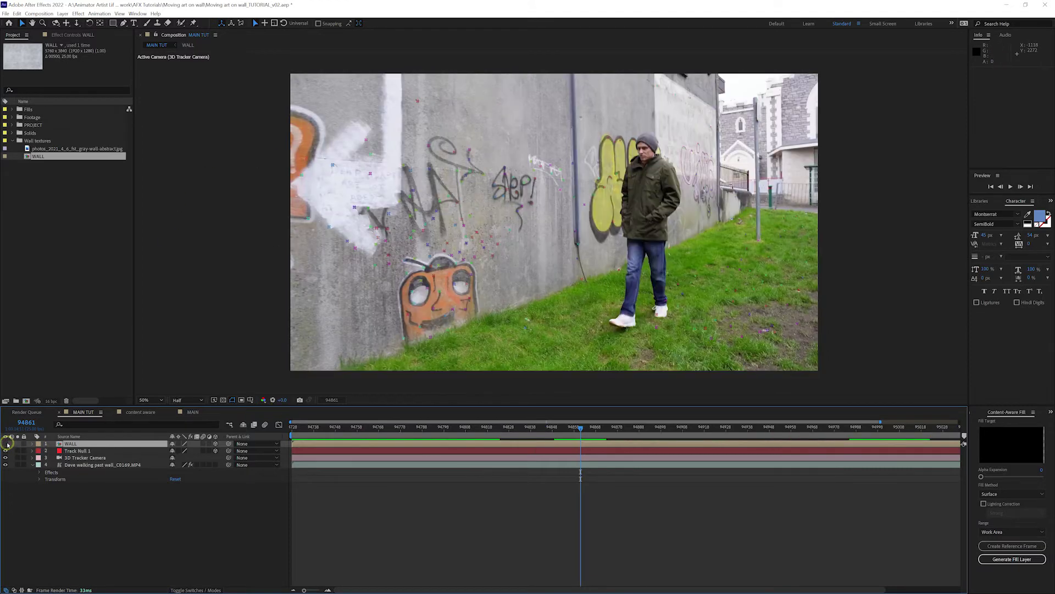
{"action": "left_click", "coordinate": [88, 450]}
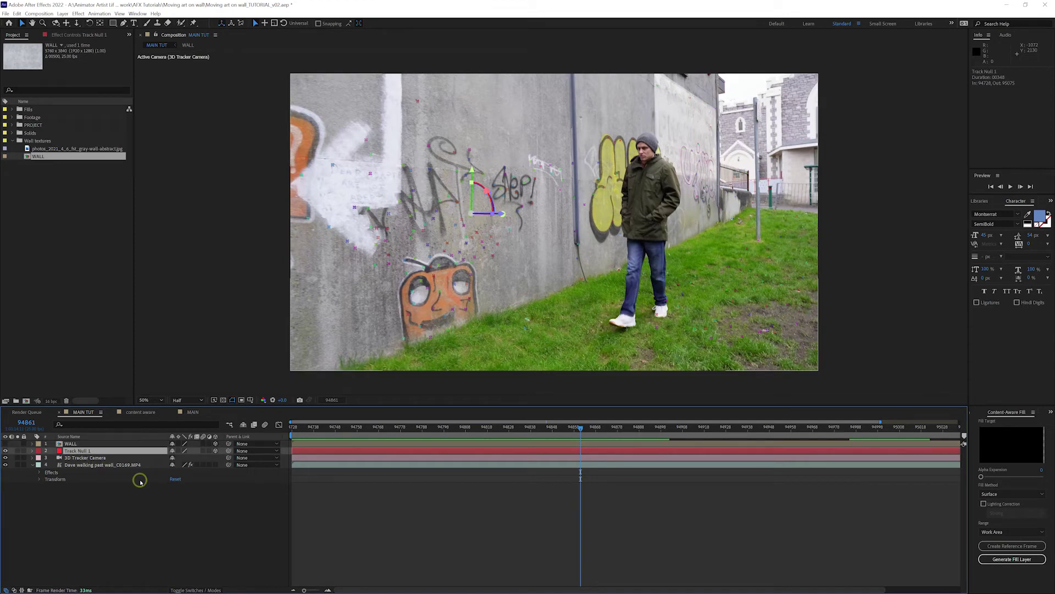
{"action": "key", "text": "p"}
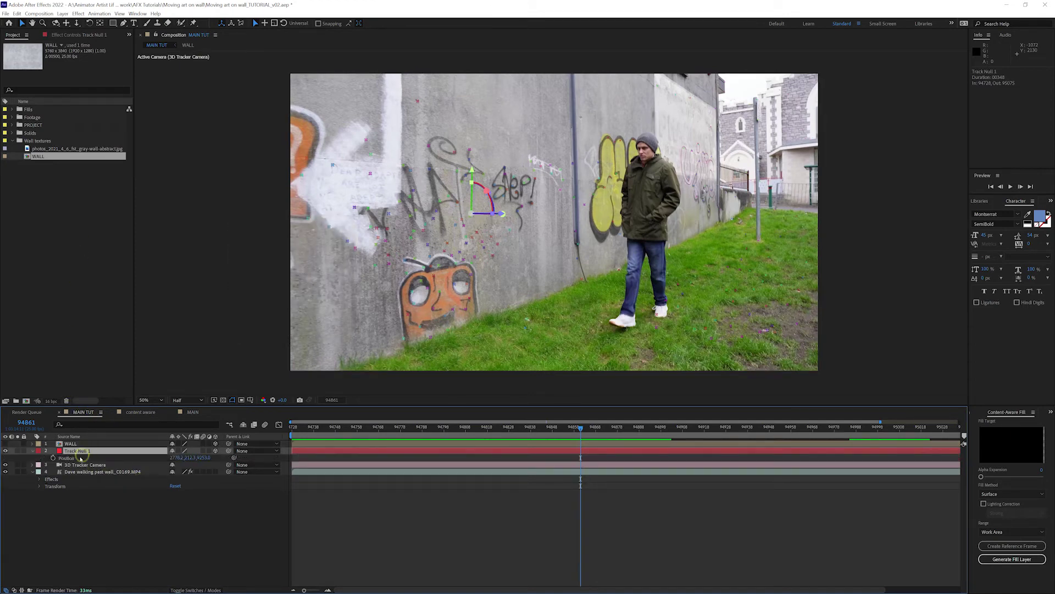
{"action": "left_click", "coordinate": [79, 452]}
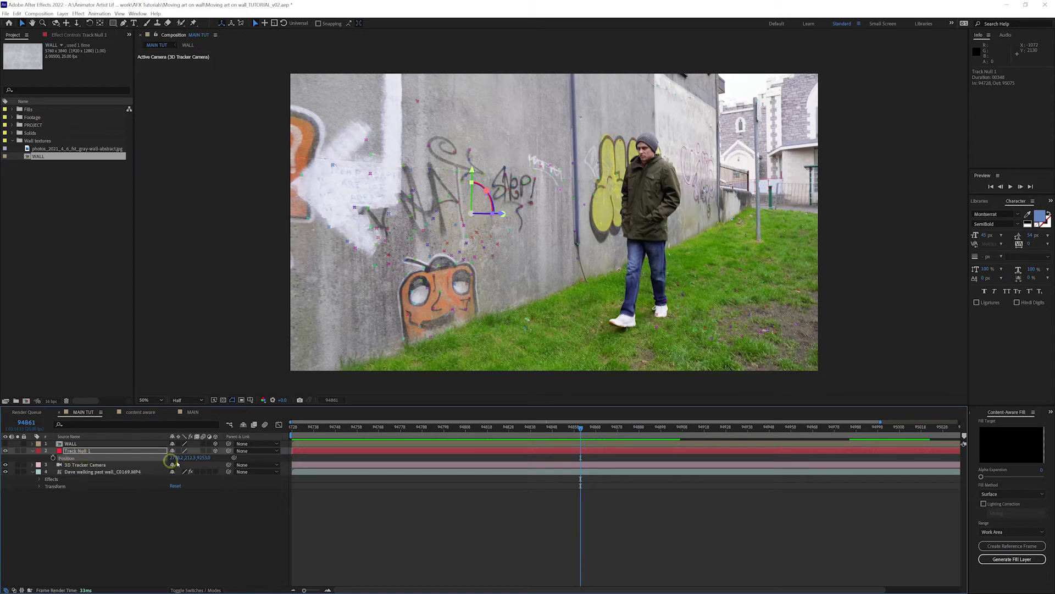
{"action": "left_click", "coordinate": [218, 437]}
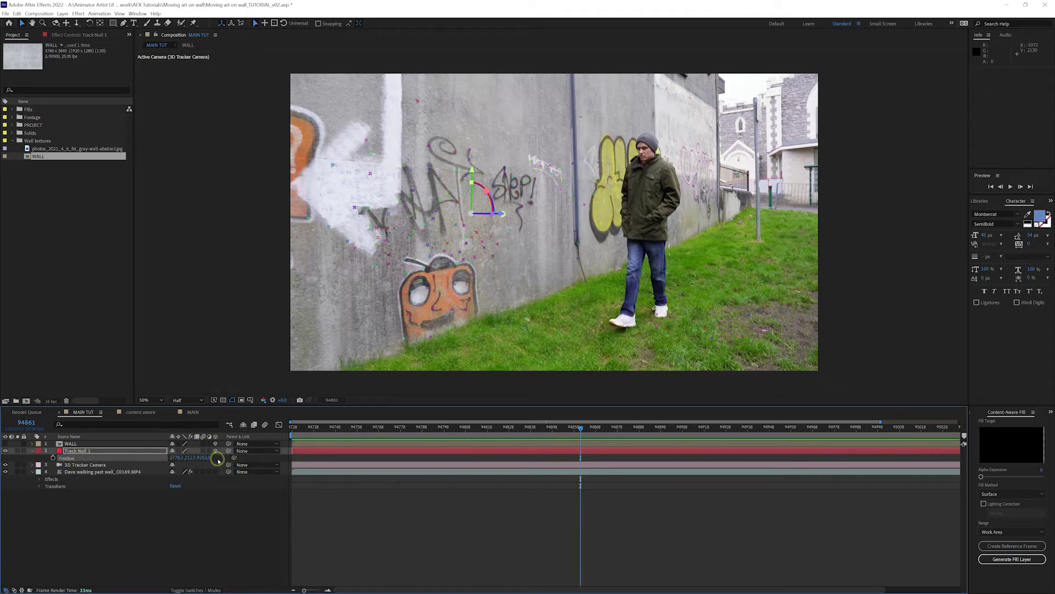
{"action": "key", "text": "ctrl+c"}
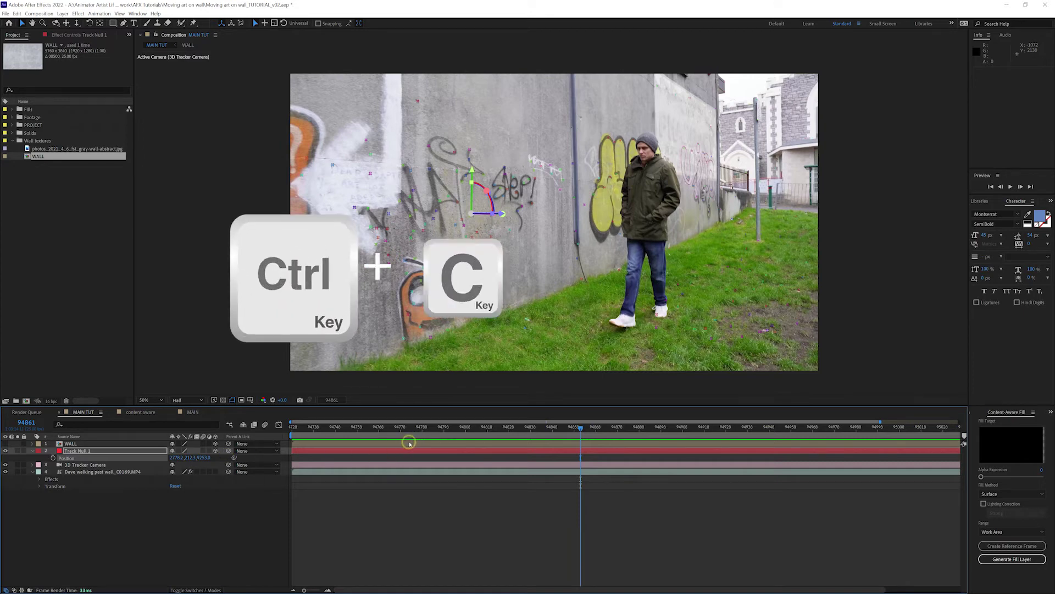
Make WALL visible again and paste the copied position onto its Position property
{"action": "left_click", "coordinate": [73, 443]}
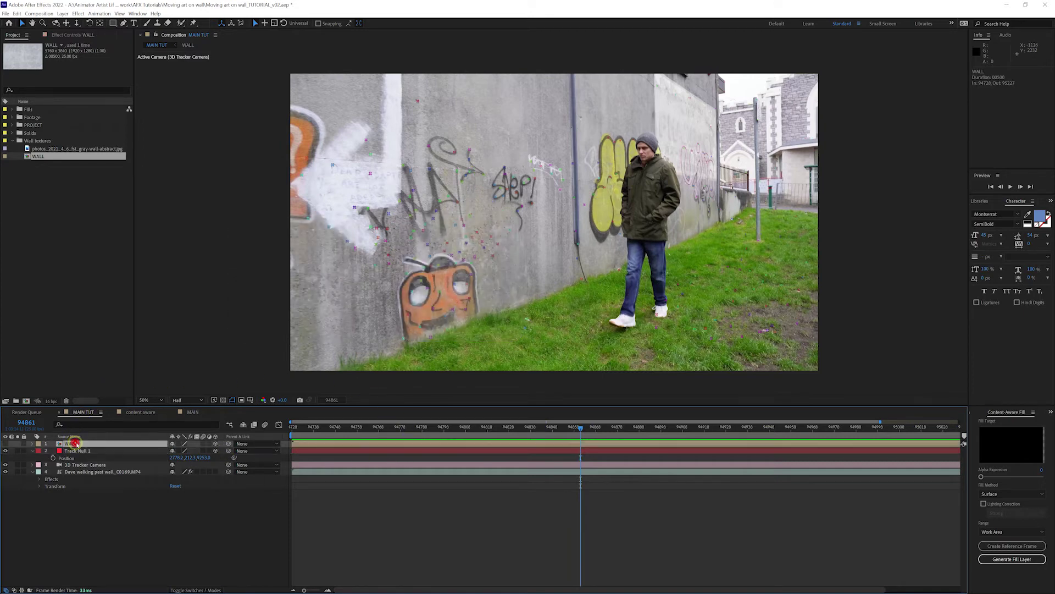
{"action": "left_click", "coordinate": [5, 444]}
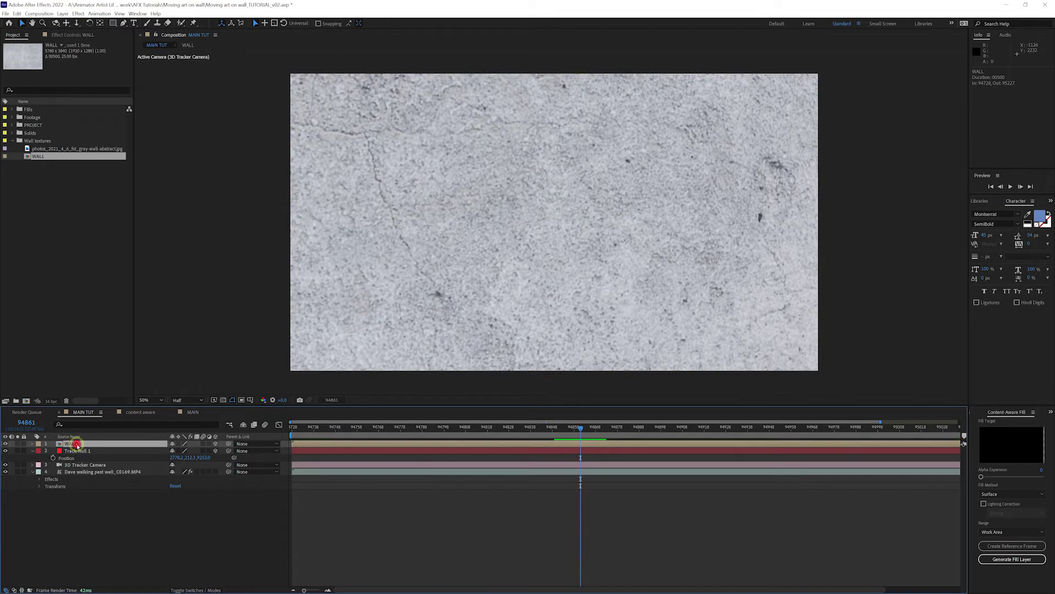
{"action": "key", "text": "p"}
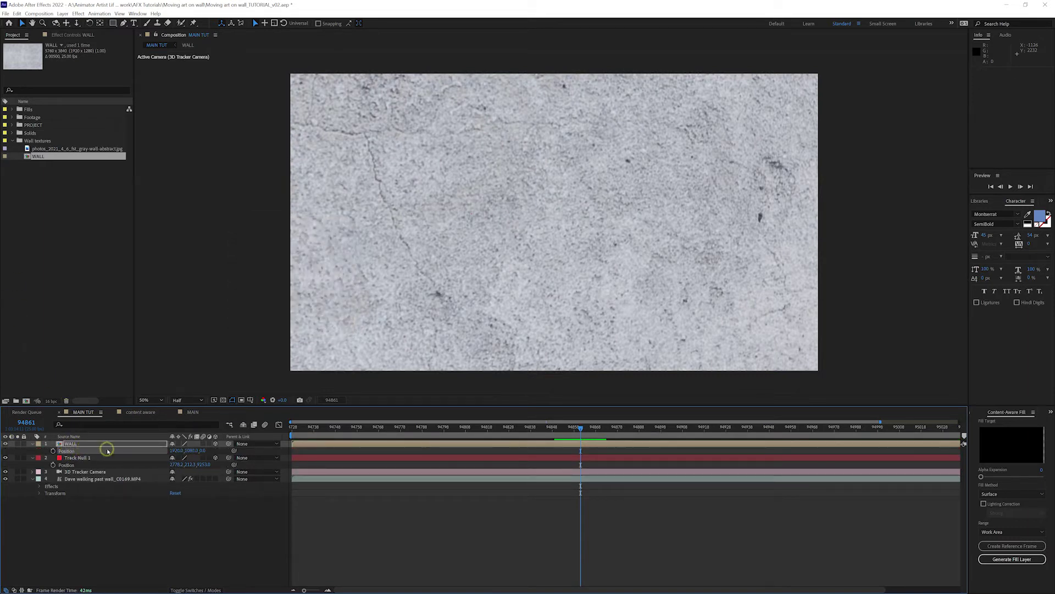
{"action": "key", "text": "ctrl+v"}
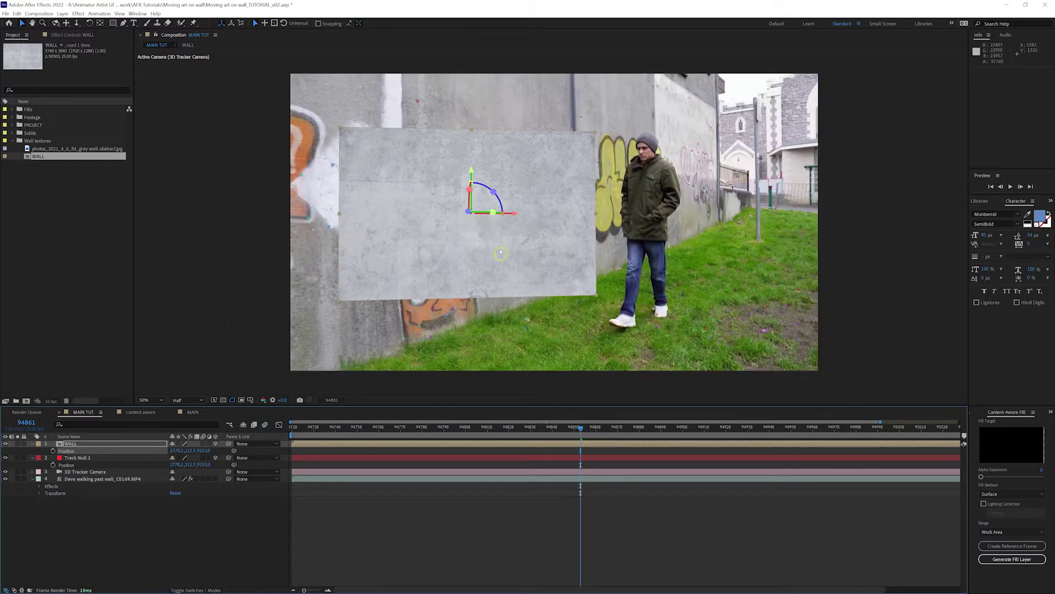
Copy Track Null 1's Orientation and paste it onto the WALL layer's Orientation
{"action": "mouse_move", "coordinate": [582, 427]}
{"action": "left_mouse_down"}
{"action": "mouse_move", "coordinate": [548, 429]}
{"action": "mouse_move", "coordinate": [627, 429]}
{"action": "mouse_move", "coordinate": [618, 429]}
{"action": "left_mouse_up"}
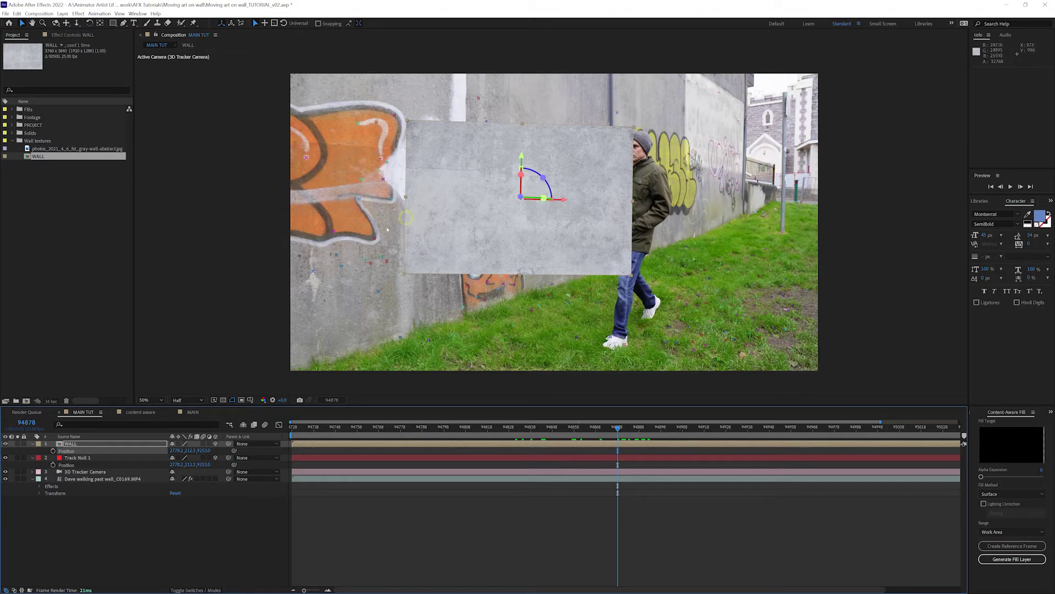
{"action": "left_click", "coordinate": [83, 457]}
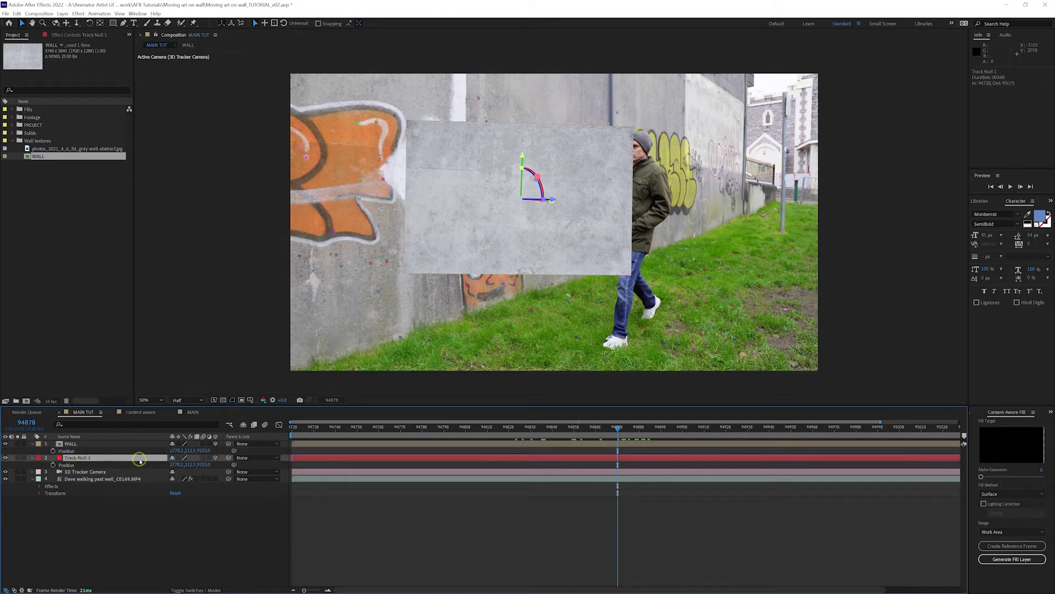
{"action": "key", "text": "r"}
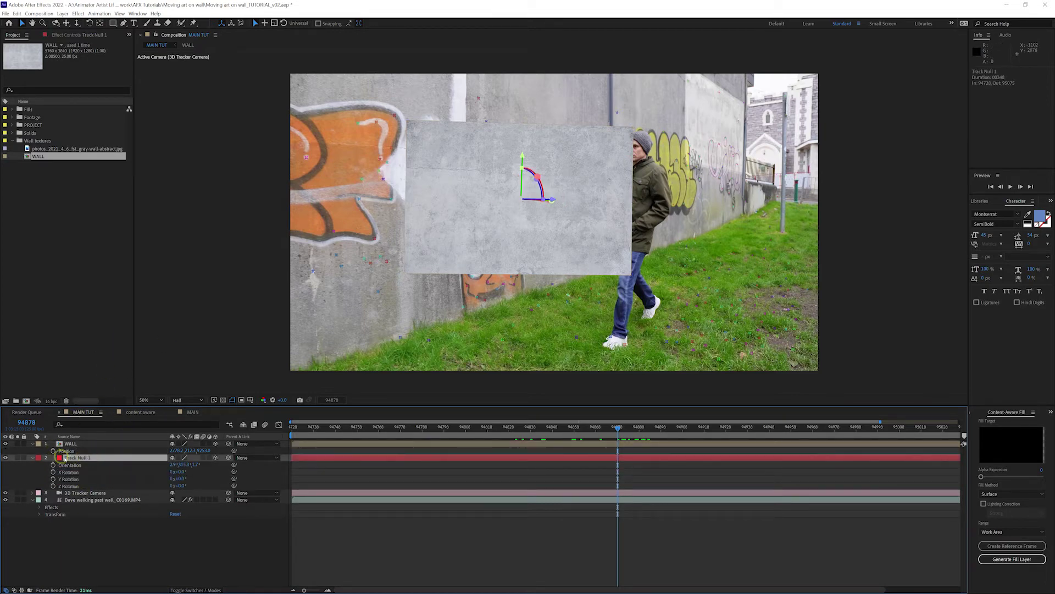
{"action": "left_click", "coordinate": [74, 467]}
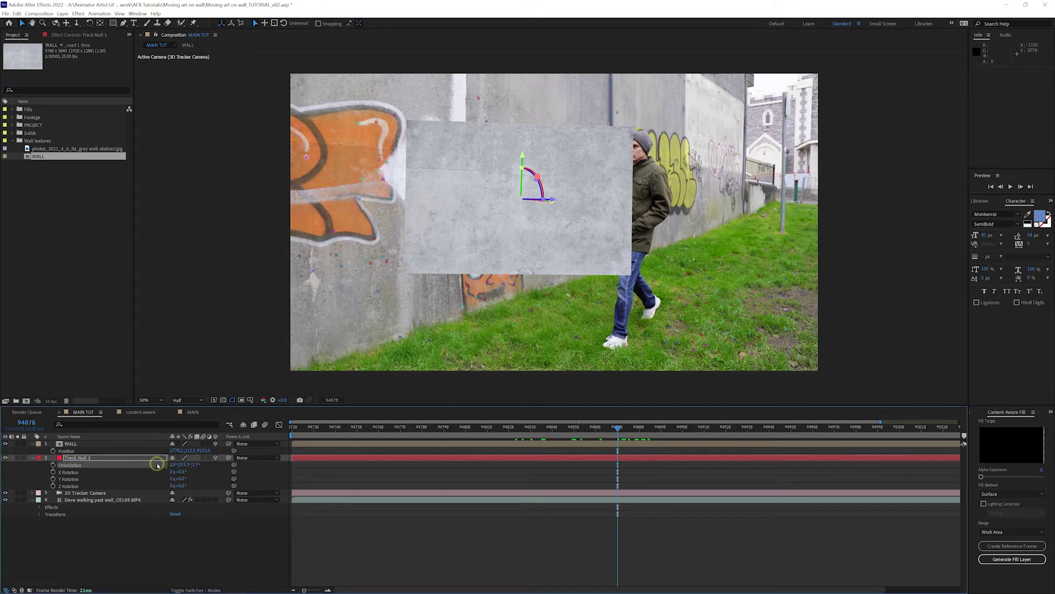
{"action": "left_click", "coordinate": [73, 445]}
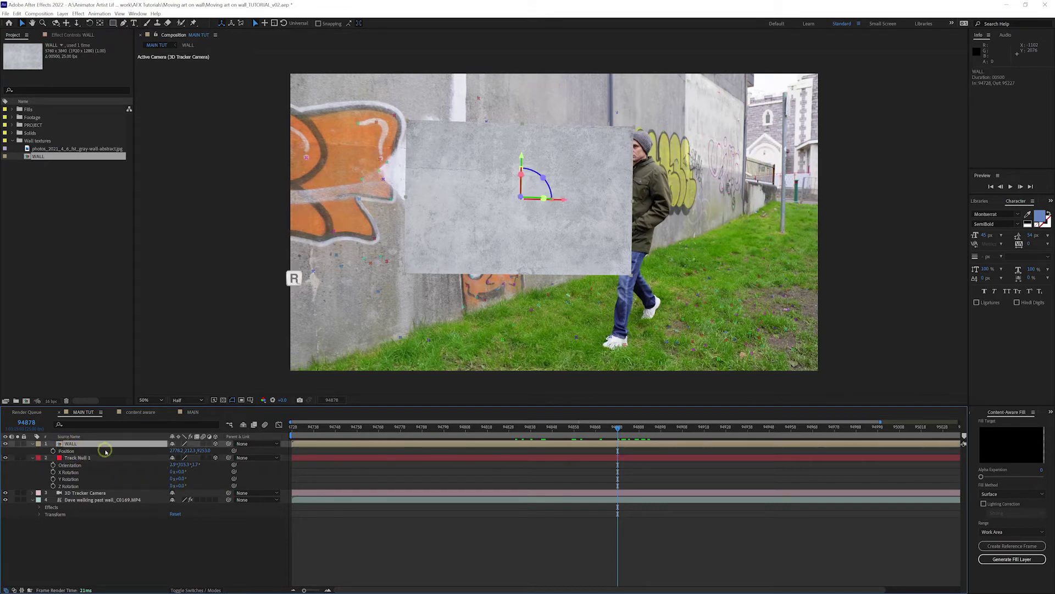
{"action": "key", "text": "r"}
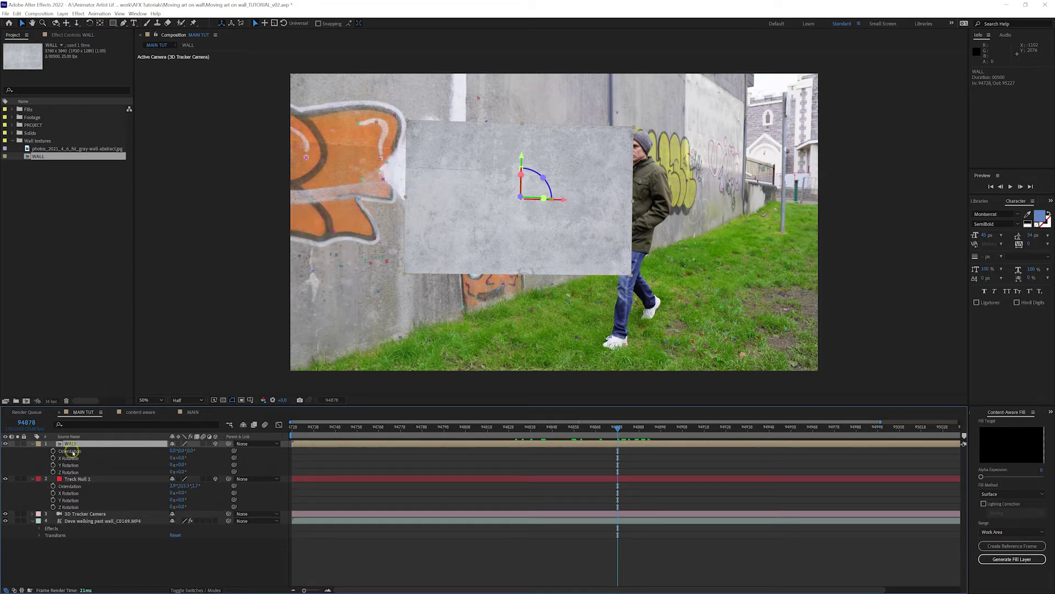
{"action": "left_click", "coordinate": [117, 455]}
{"action": "key", "text": "ctrl+v"}
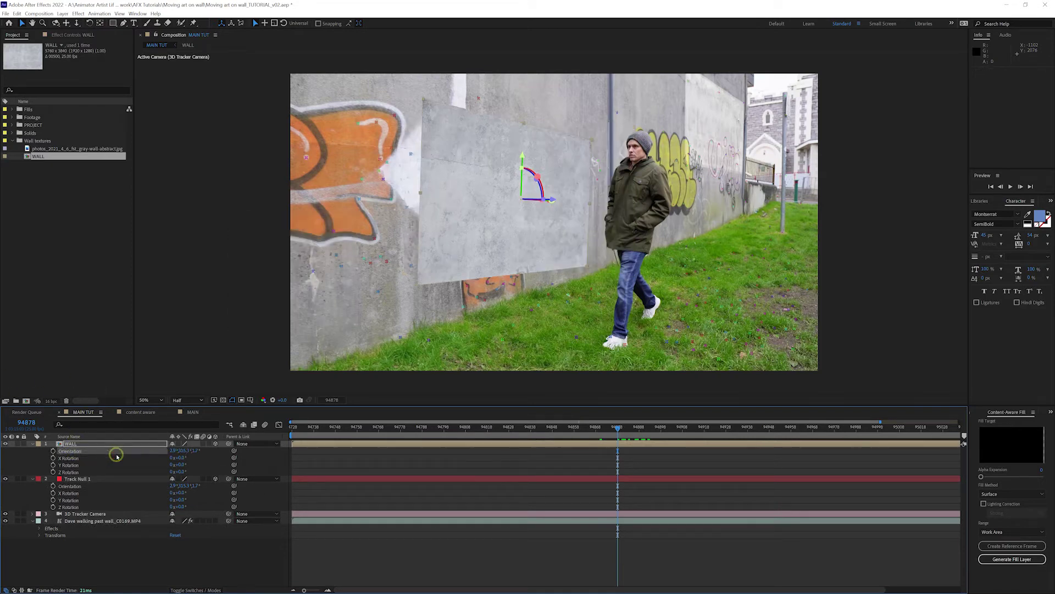
Scrub to frame 94869 to check the upright panel and collapse WALL's rotation properties
{"action": "left_click", "coordinate": [620, 429]}
{"action": "mouse_move", "coordinate": [620, 429]}
{"action": "left_mouse_down"}
{"action": "mouse_move", "coordinate": [497, 434]}
{"action": "mouse_move", "coordinate": [726, 428]}
{"action": "mouse_move", "coordinate": [548, 427]}
{"action": "left_mouse_up"}
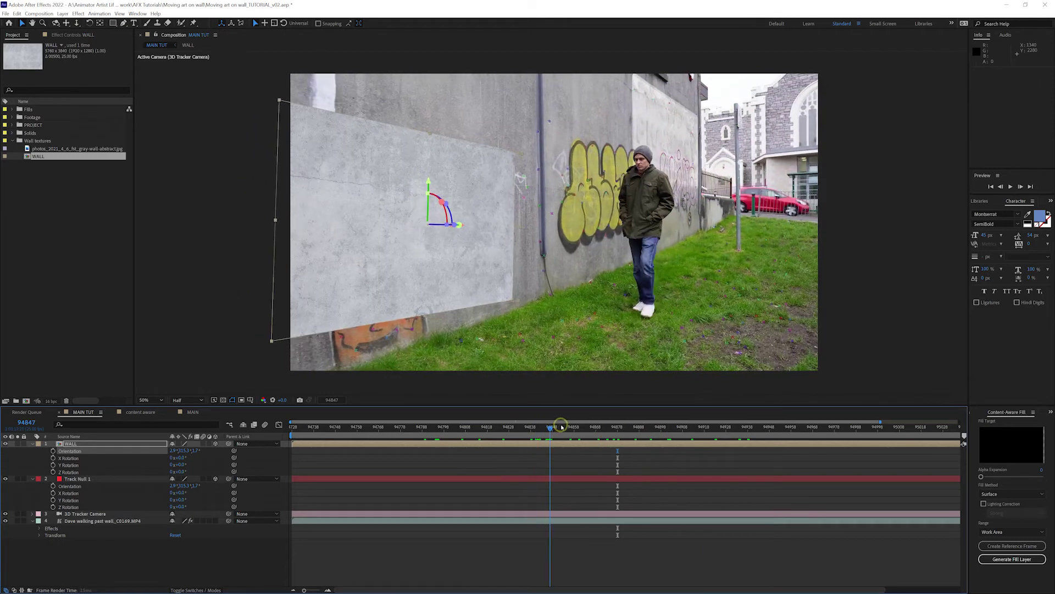
{"action": "left_click_drag", "start_coordinate": [548, 427], "coordinate": [598, 427]}
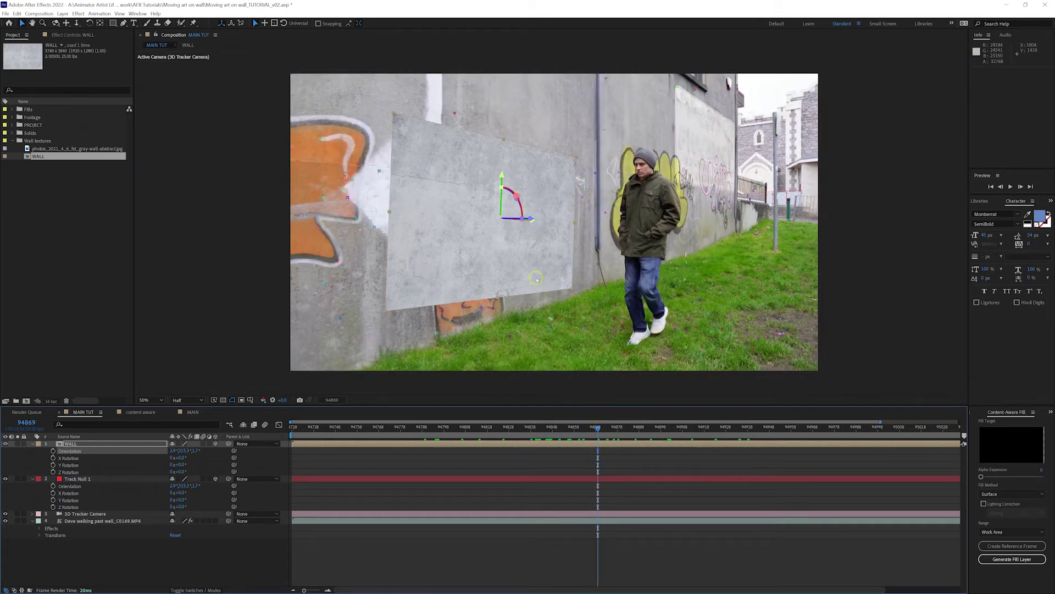
{"action": "key", "text": "r"}
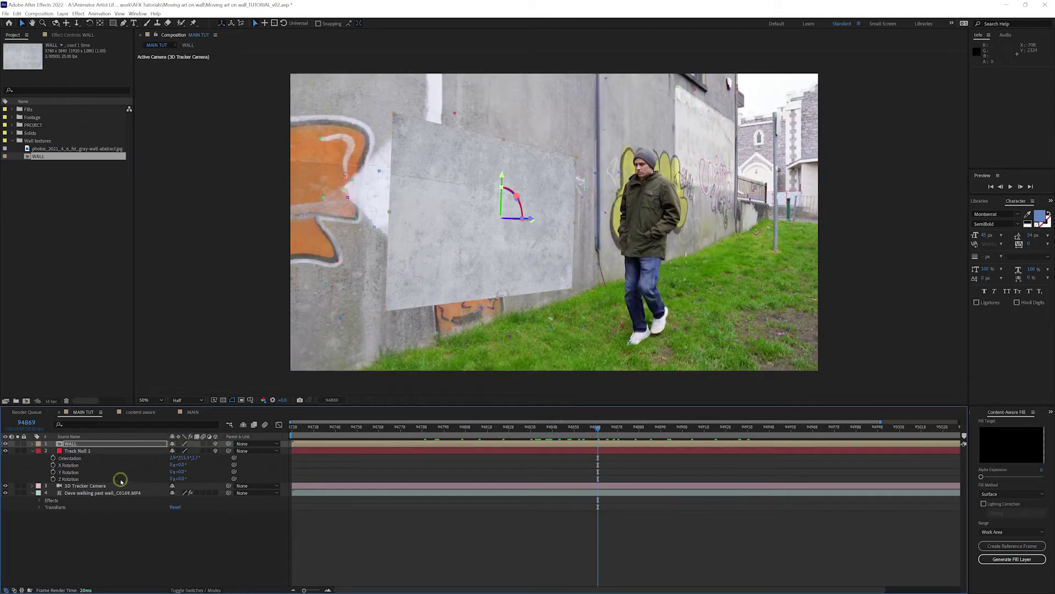
Scale the WALL layer to about 192%
{"action": "left_click", "coordinate": [77, 443]}
{"action": "key", "text": "s"}
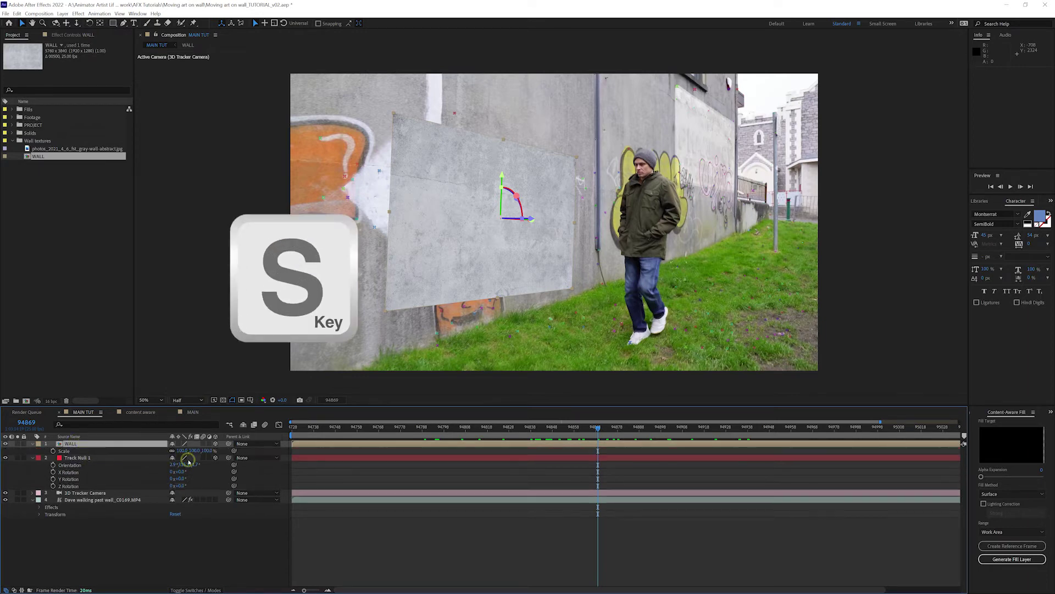
{"action": "left_click_drag", "start_coordinate": [184, 451], "coordinate": [232, 463]}
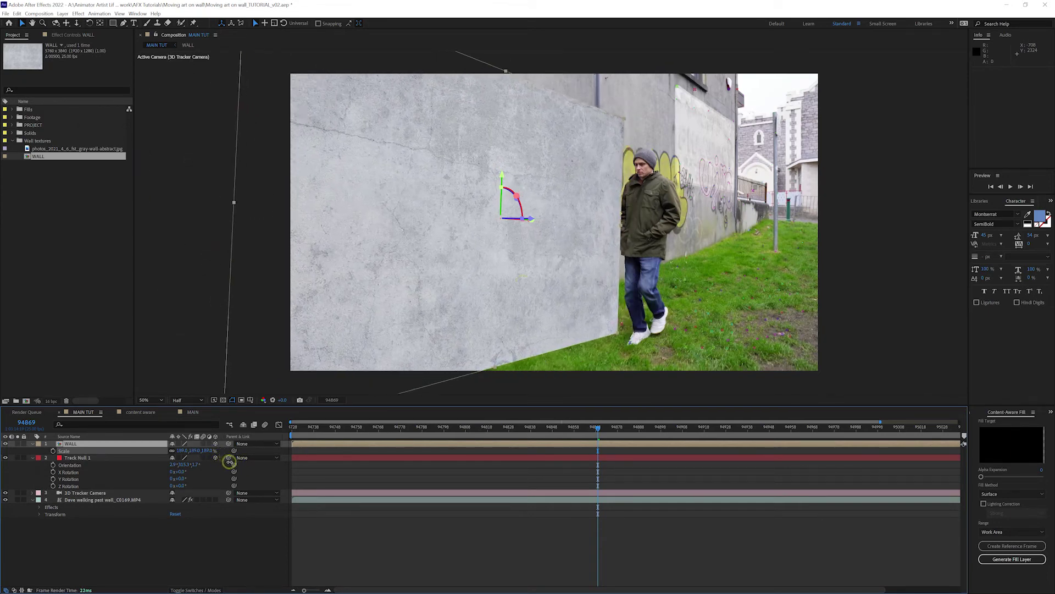
{"action": "left_click_drag", "start_coordinate": [231, 462], "coordinate": [225, 461]}
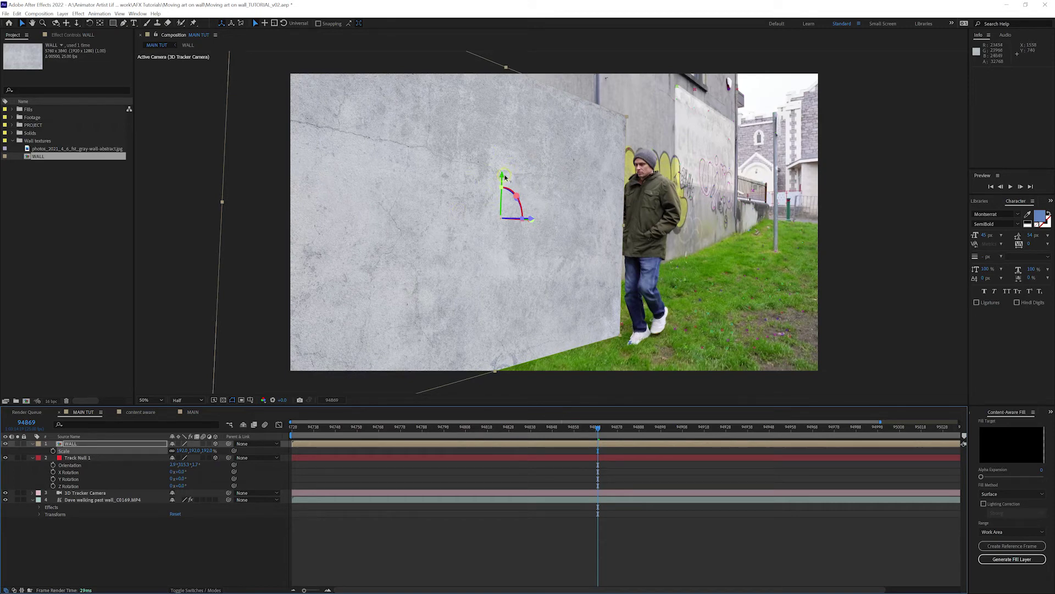
Raise the WALL plane and push it deeper onto the right-hand stretch of wall
{"action": "left_click_drag", "start_coordinate": [502, 179], "coordinate": [505, 130]}
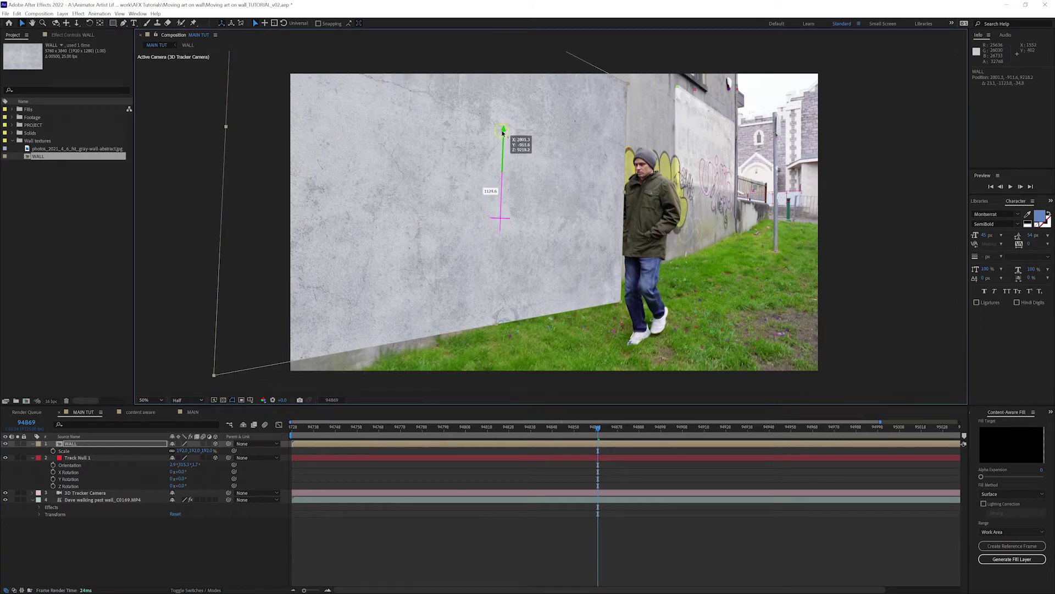
{"action": "left_click_drag", "start_coordinate": [505, 131], "coordinate": [504, 137]}
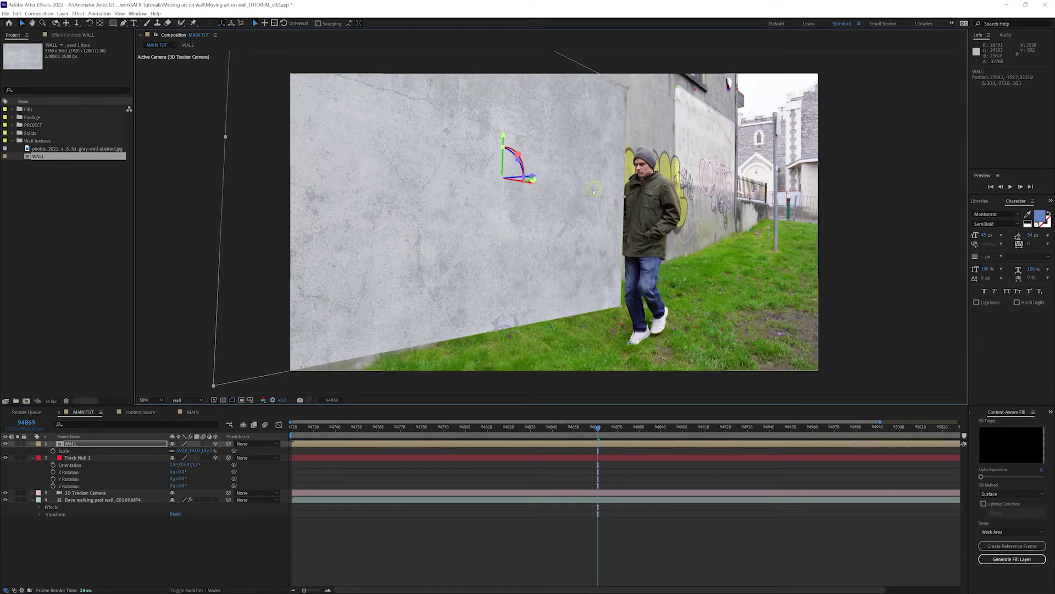
{"action": "left_click_drag", "start_coordinate": [531, 185], "coordinate": [680, 188]}
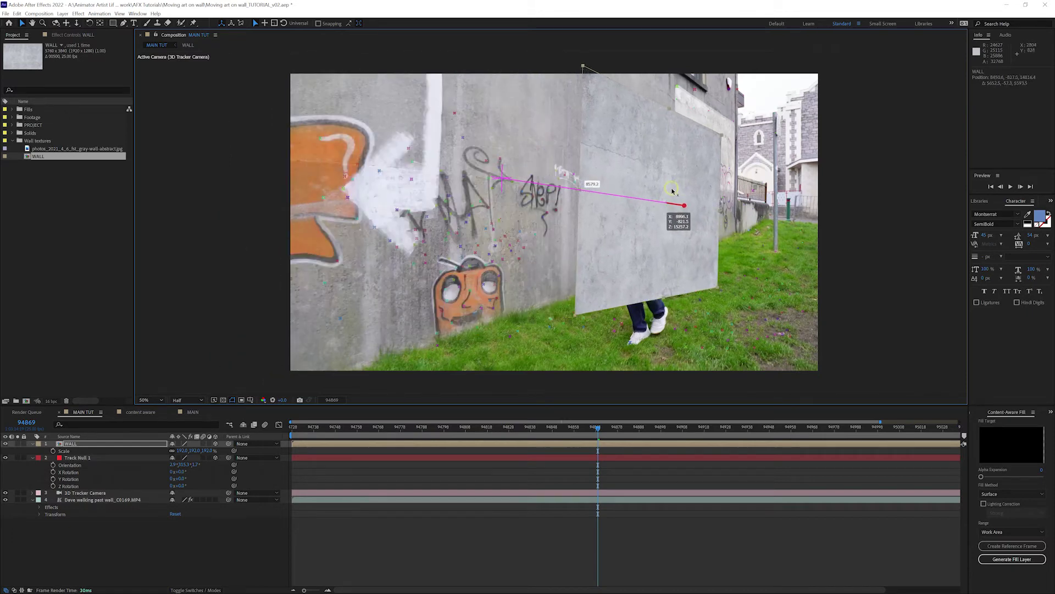
{"action": "left_click_drag", "start_coordinate": [680, 188], "coordinate": [666, 134]}
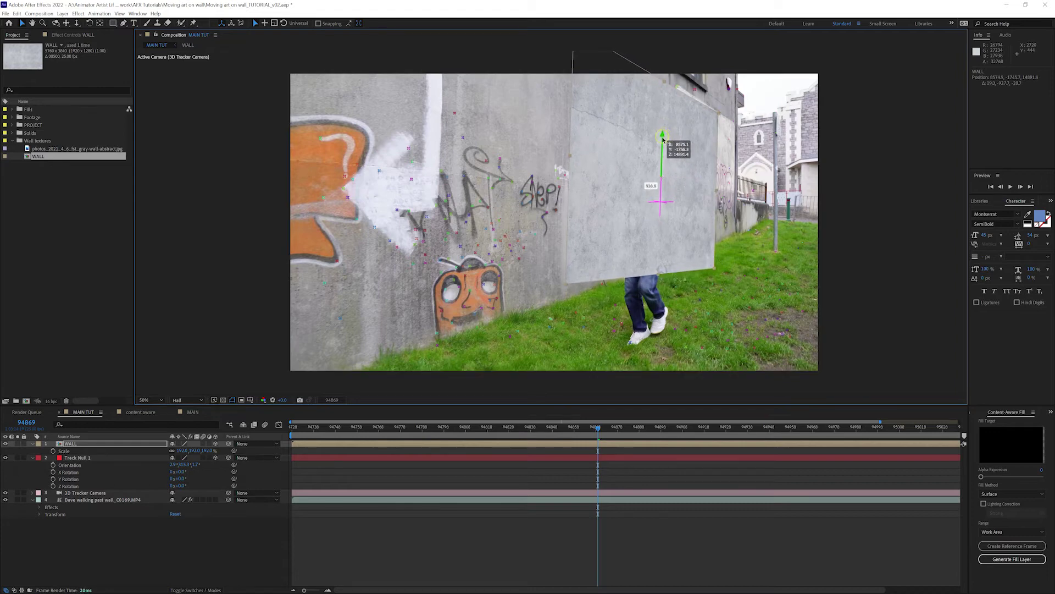
{"action": "left_click_drag", "start_coordinate": [664, 135], "coordinate": [665, 143]}
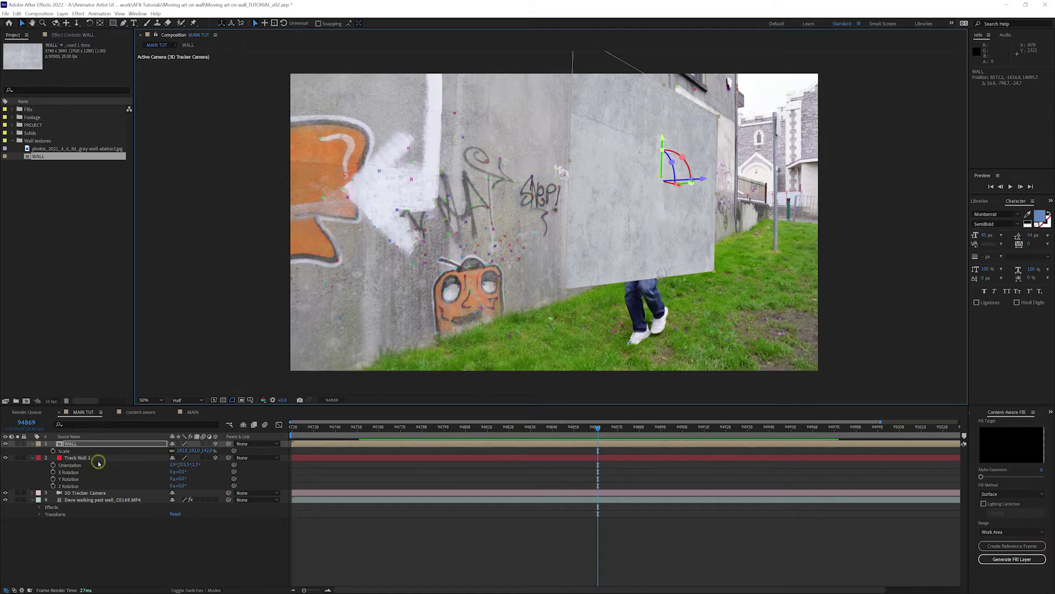
Adjust WALL's Orientation to match the wall's angle and lift the plane slightly higher
{"action": "key", "text": "r"}
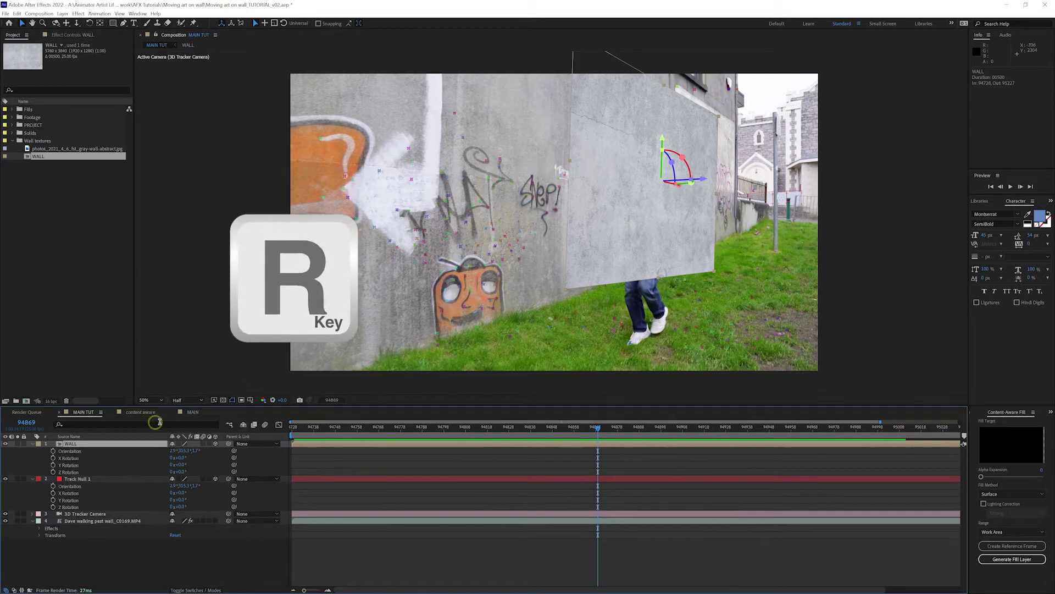
{"action": "left_click_drag", "start_coordinate": [181, 450], "coordinate": [178, 451]}
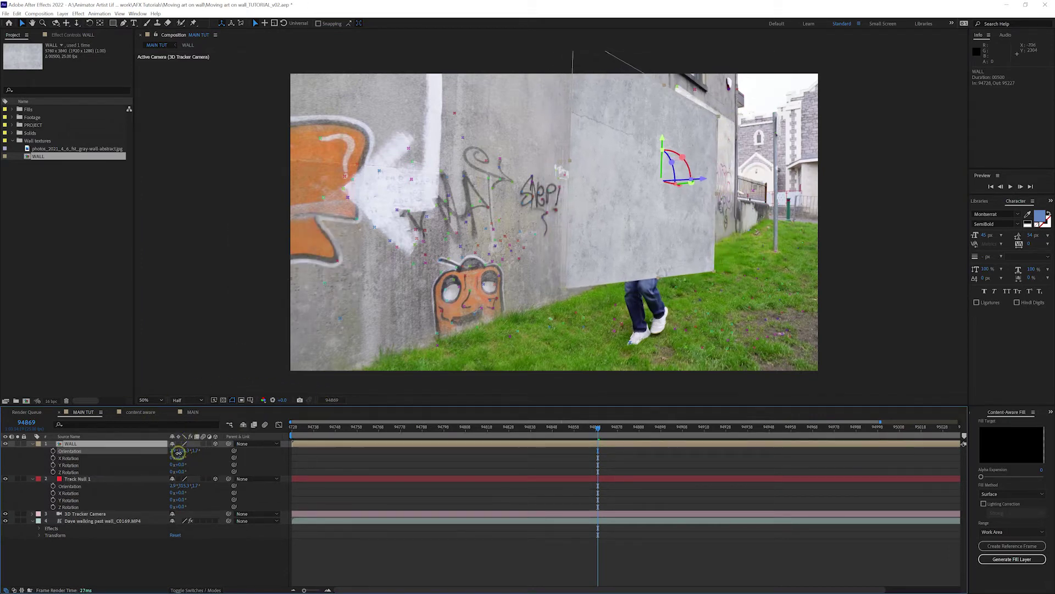
{"action": "left_click_drag", "start_coordinate": [178, 451], "coordinate": [179, 452]}
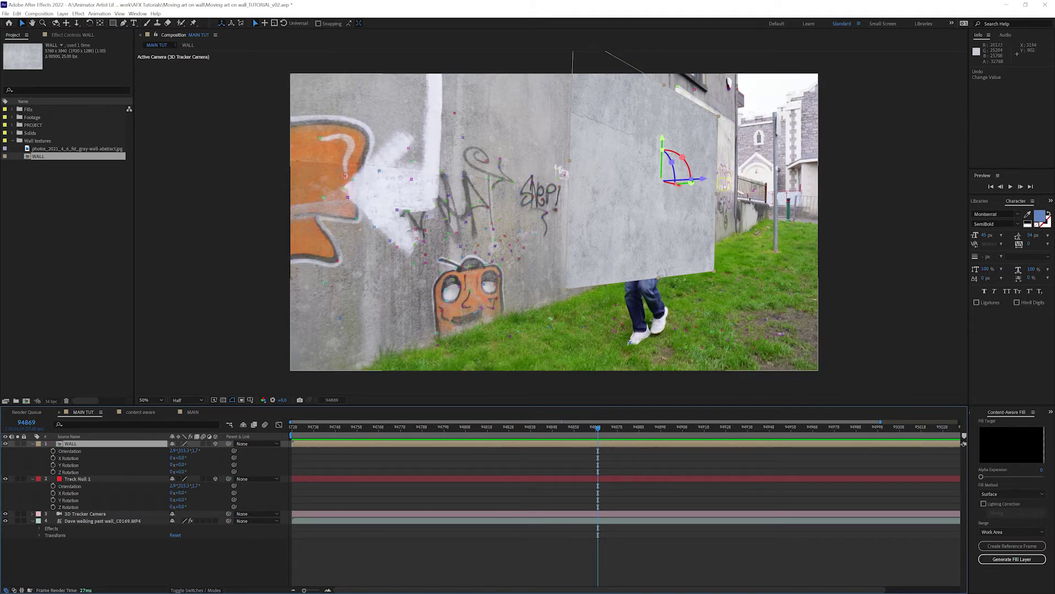
{"action": "left_click_drag", "start_coordinate": [660, 139], "coordinate": [662, 132]}
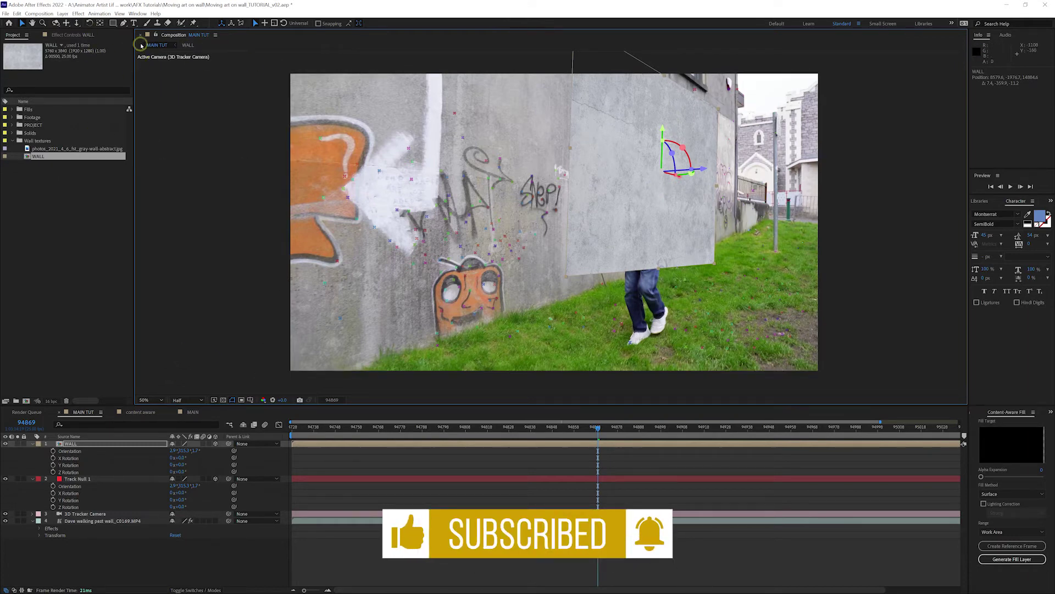
Draw a closed Pen-tool mask around the concrete texture on WALL
{"action": "left_click", "coordinate": [124, 23]}
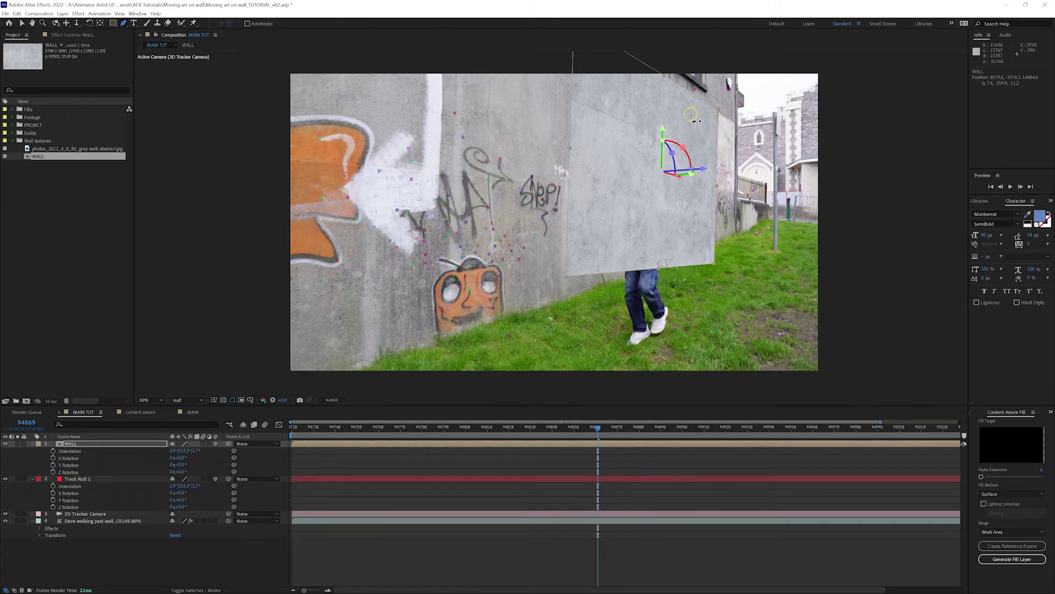
{"action": "left_click", "coordinate": [698, 116]}
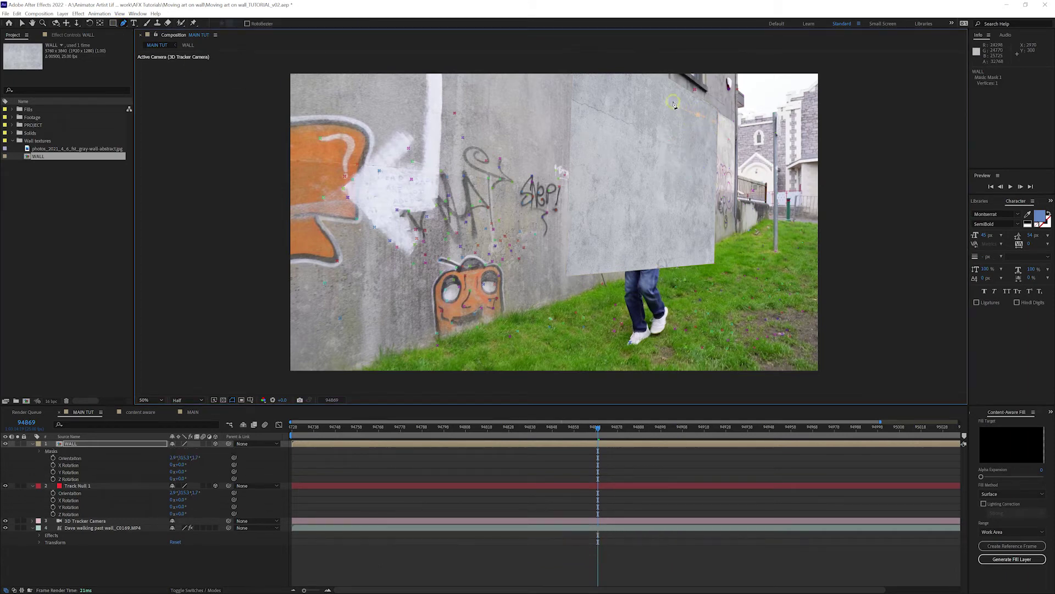
{"action": "left_click", "coordinate": [596, 92]}
{"action": "left_click", "coordinate": [701, 119]}
{"action": "left_click", "coordinate": [697, 117]}
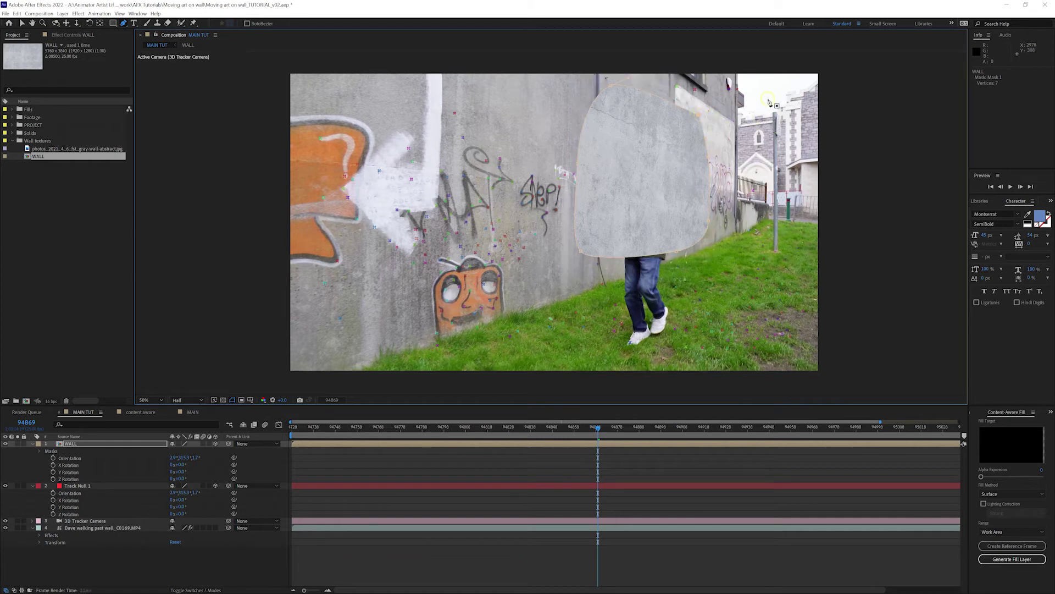
Feather Mask 1 past 185 pixels and deselect WALL to preview the soft blend
{"action": "key", "text": "f"}
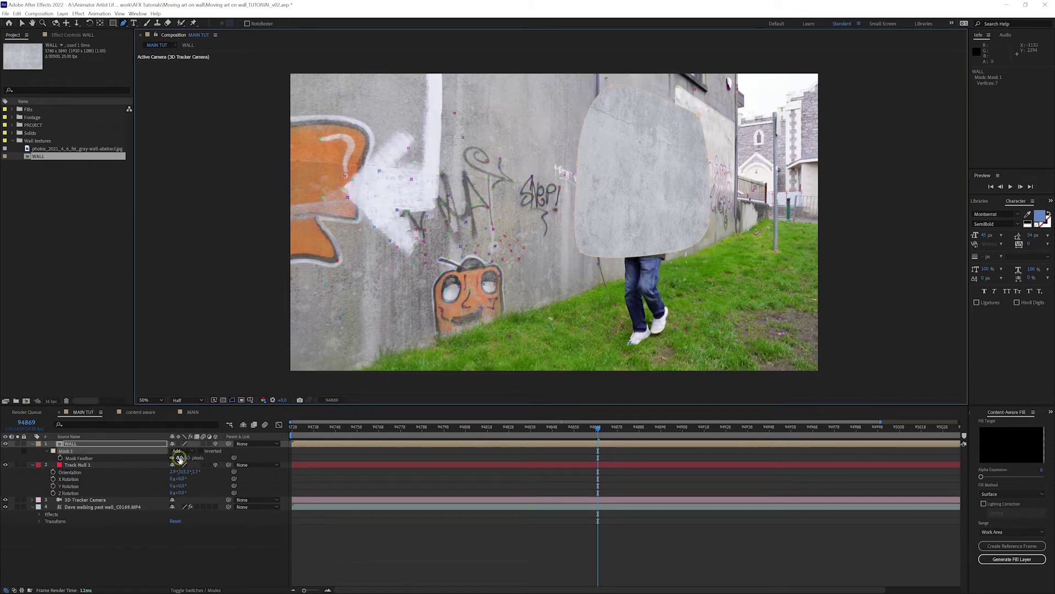
{"action": "left_click_drag", "start_coordinate": [179, 458], "coordinate": [250, 460]}
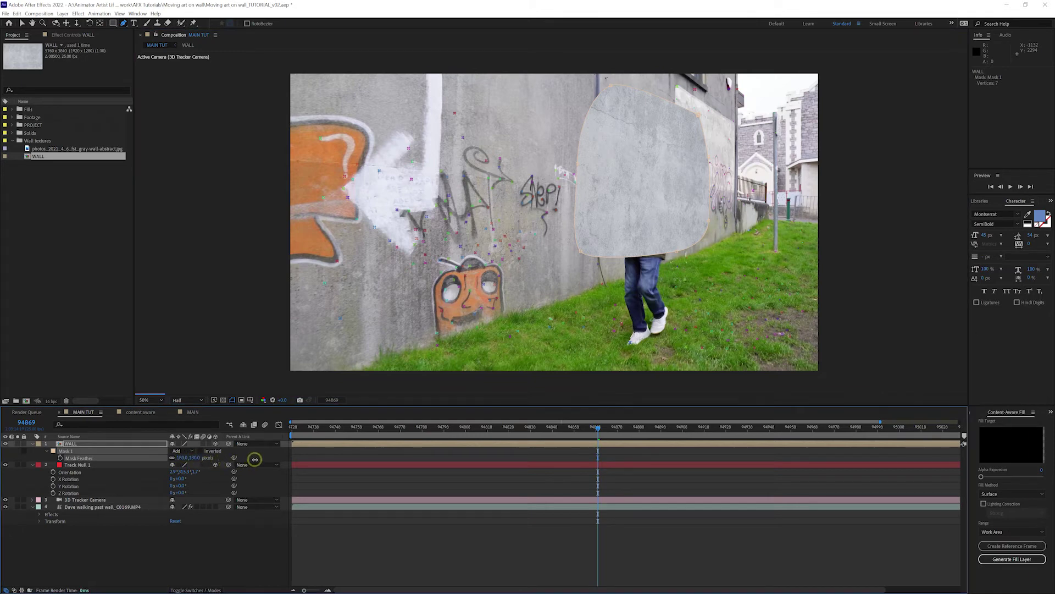
{"action": "left_click_drag", "start_coordinate": [186, 454], "coordinate": [302, 465]}
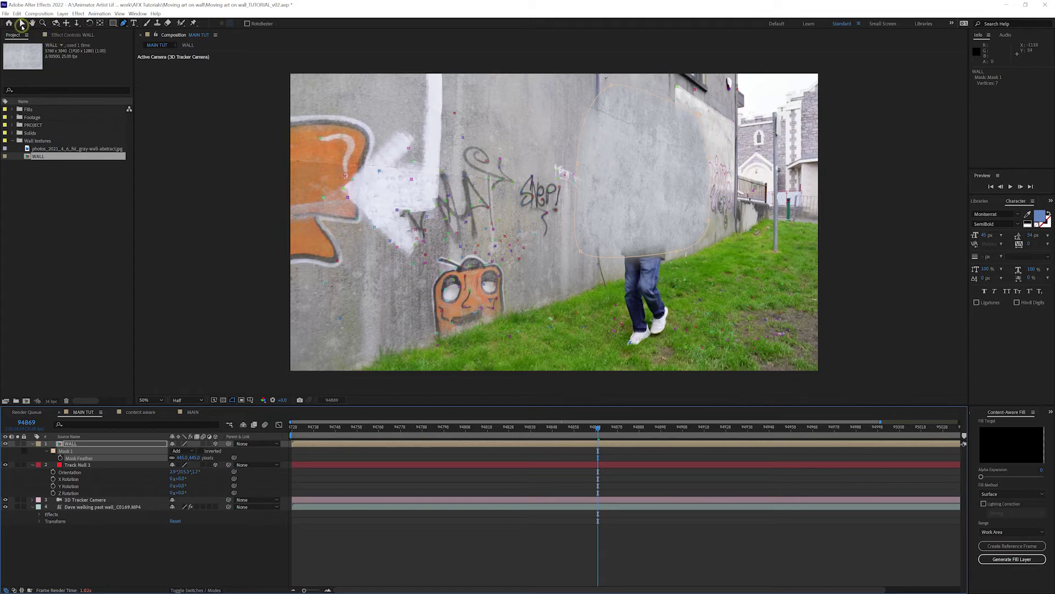
{"action": "left_click", "coordinate": [21, 23]}
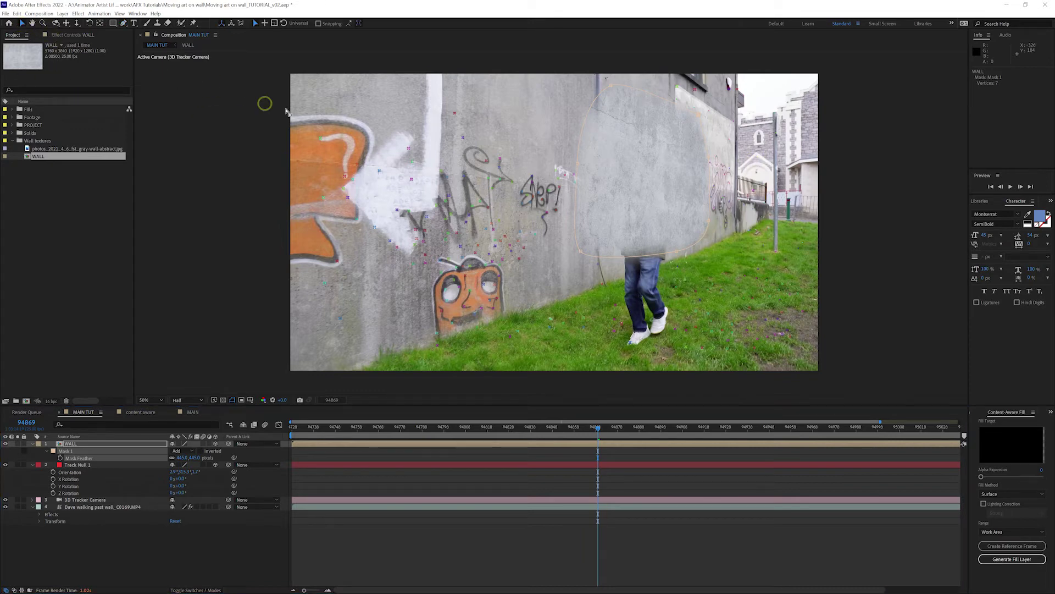
{"action": "left_click", "coordinate": [874, 211]}
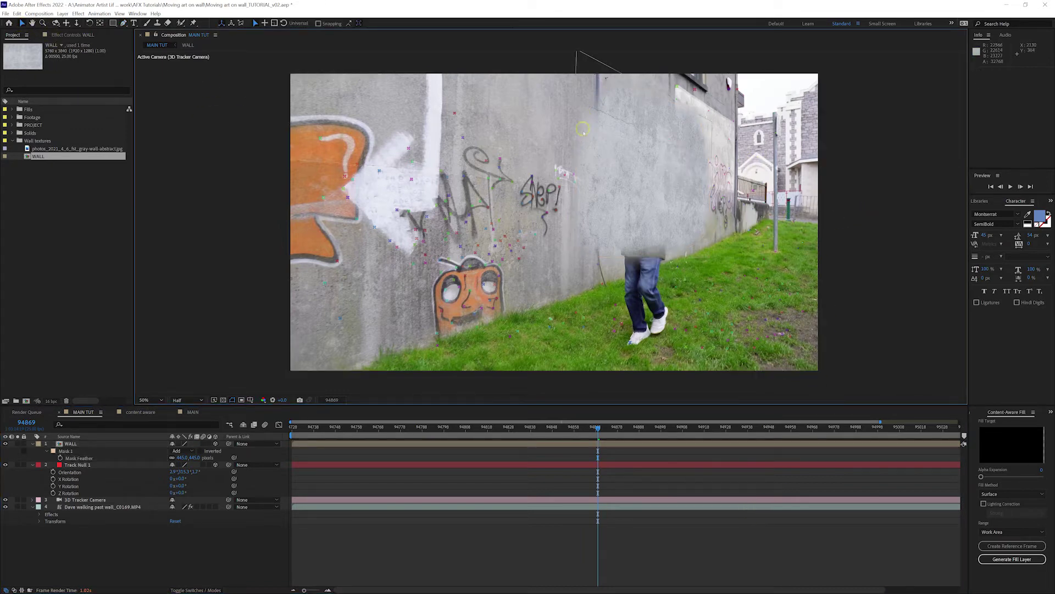
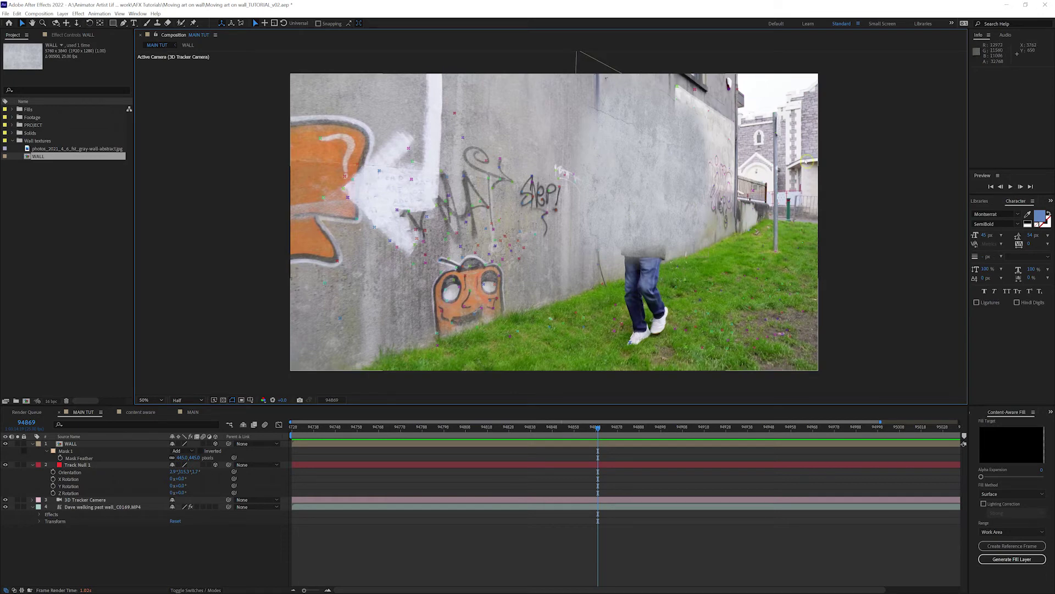
Duplicate the WALL texture layer and slide the copy left and down along the wall
{"action": "left_click", "coordinate": [658, 150]}
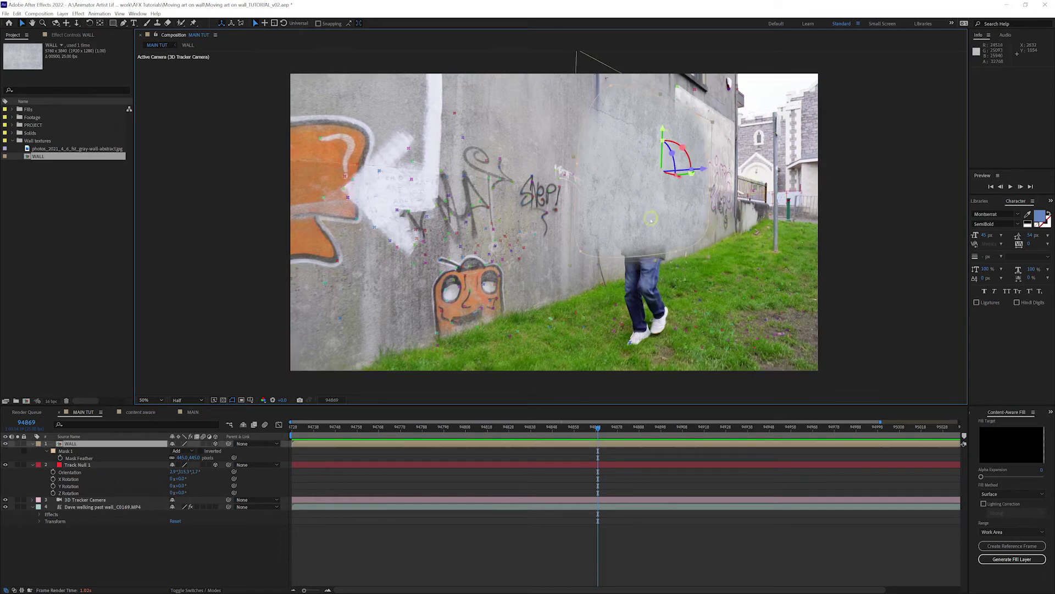
{"action": "left_click", "coordinate": [104, 443]}
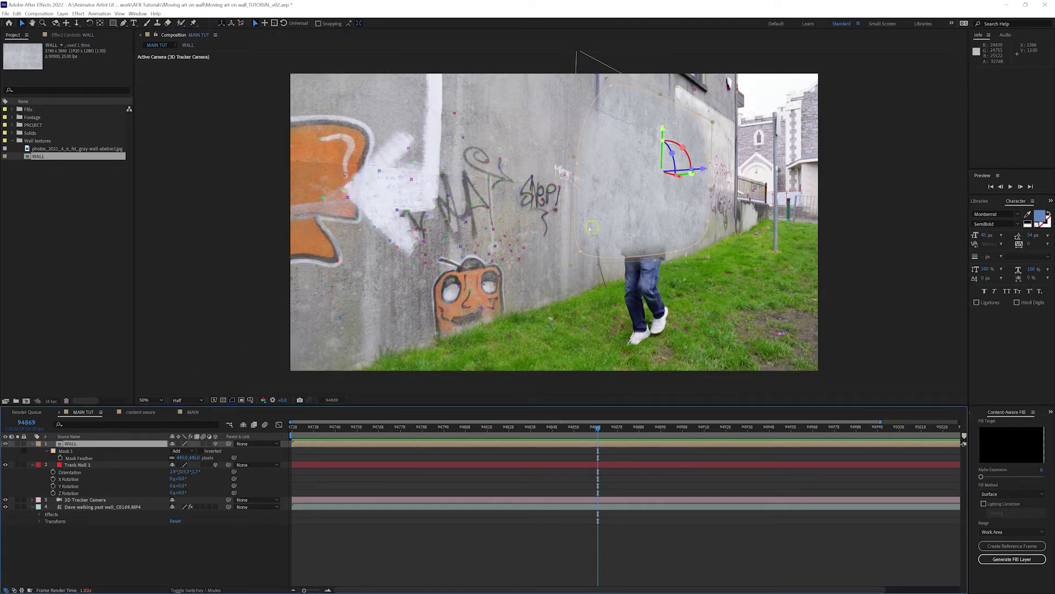
{"action": "key", "text": "ctrl+d"}
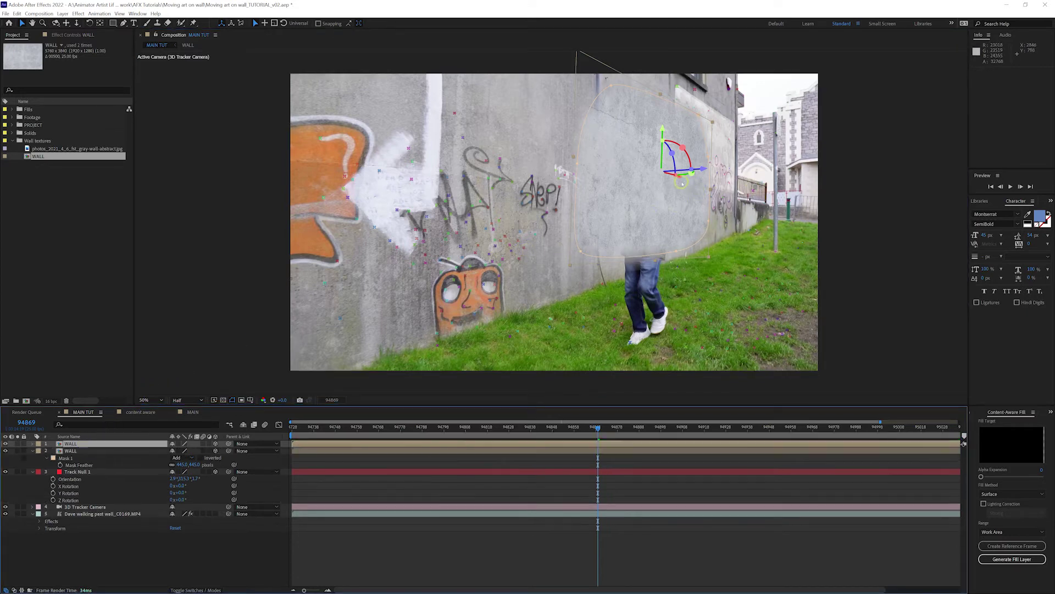
{"action": "mouse_move", "coordinate": [681, 181]}
{"action": "left_mouse_down"}
{"action": "mouse_move", "coordinate": [549, 178]}
{"action": "mouse_move", "coordinate": [566, 181]}
{"action": "left_mouse_up"}
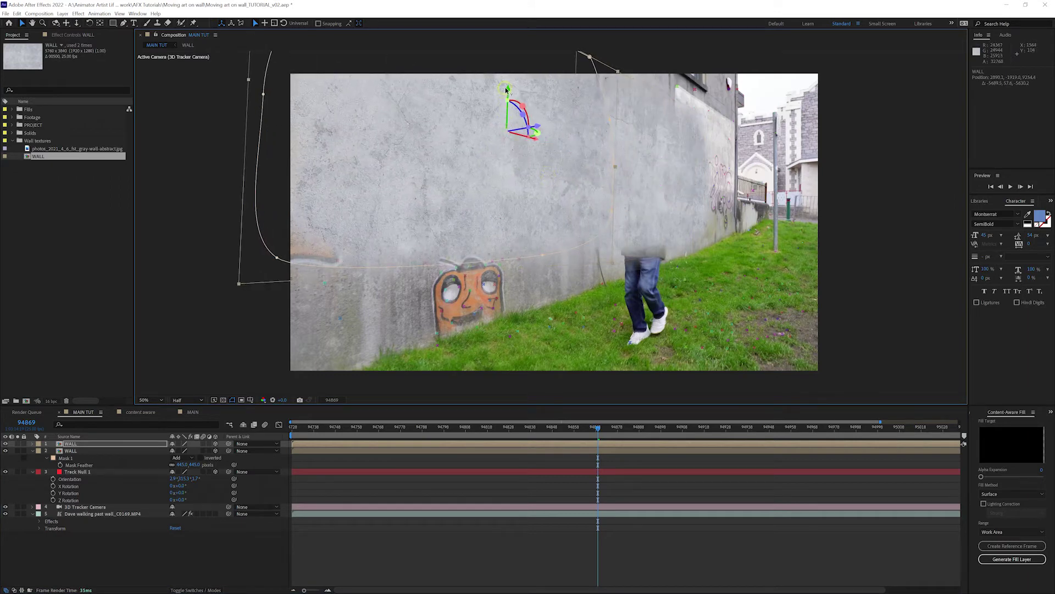
{"action": "left_click_drag", "start_coordinate": [506, 90], "coordinate": [509, 148]}
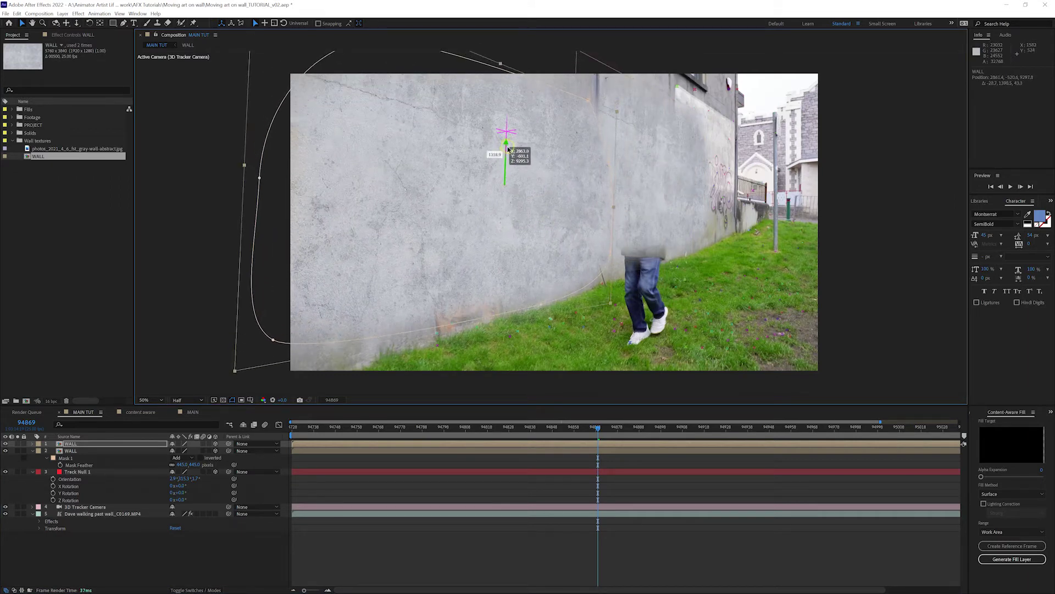
{"action": "left_click_drag", "start_coordinate": [509, 149], "coordinate": [509, 159]}
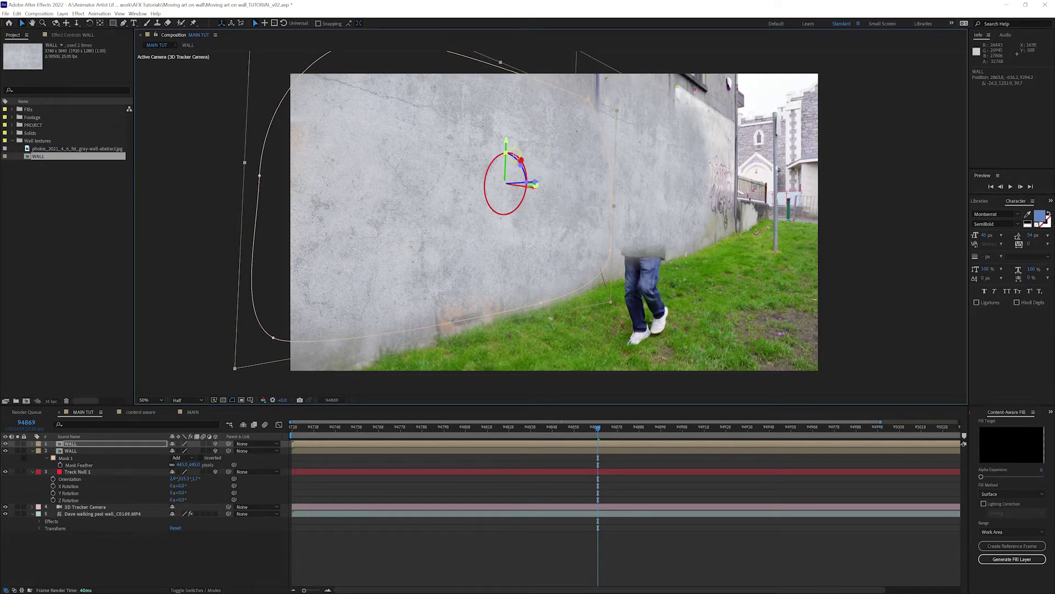
Undo an accidental tilt of the copy and preview the covered arrow and tags
{"action": "mouse_move", "coordinate": [515, 153]}
{"action": "left_mouse_down"}
{"action": "mouse_move", "coordinate": [491, 162]}
{"action": "mouse_move", "coordinate": [513, 159]}
{"action": "left_mouse_up"}
{"action": "key", "text": "ctrl+z"}
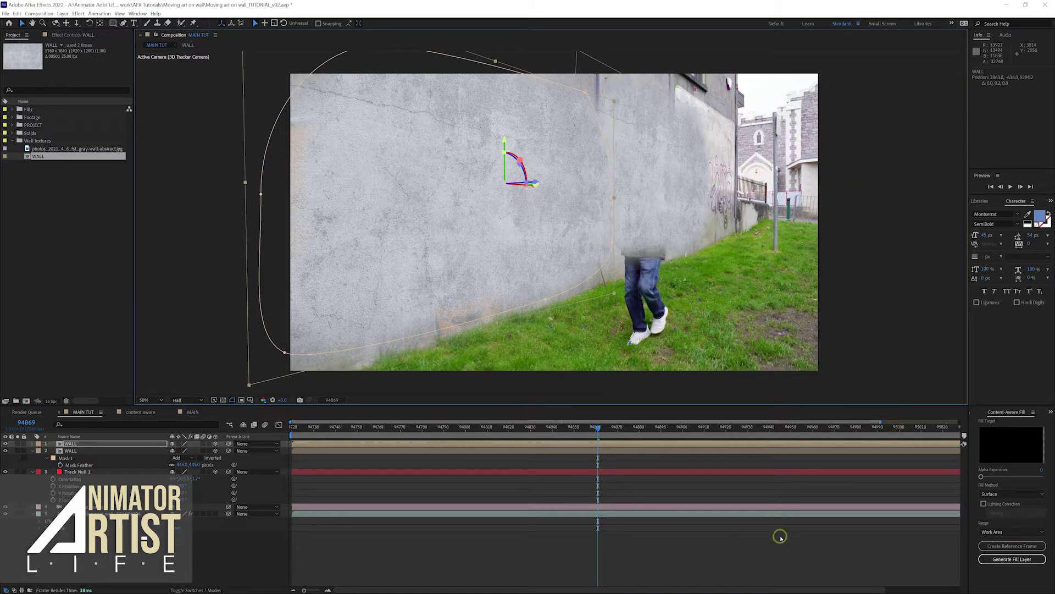
{"action": "left_click", "coordinate": [861, 288]}
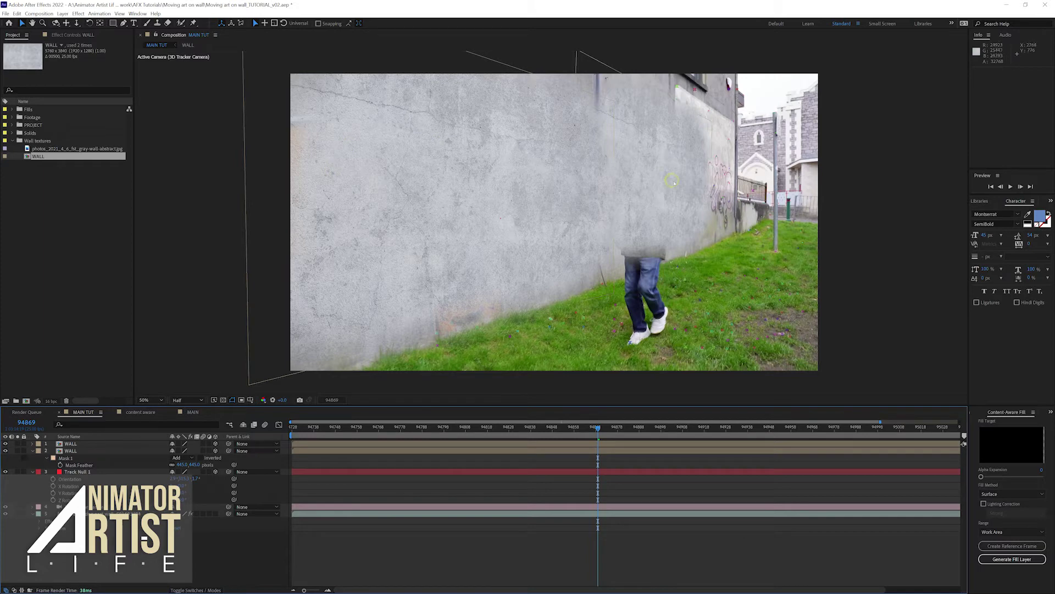
{"action": "left_click", "coordinate": [406, 235]}
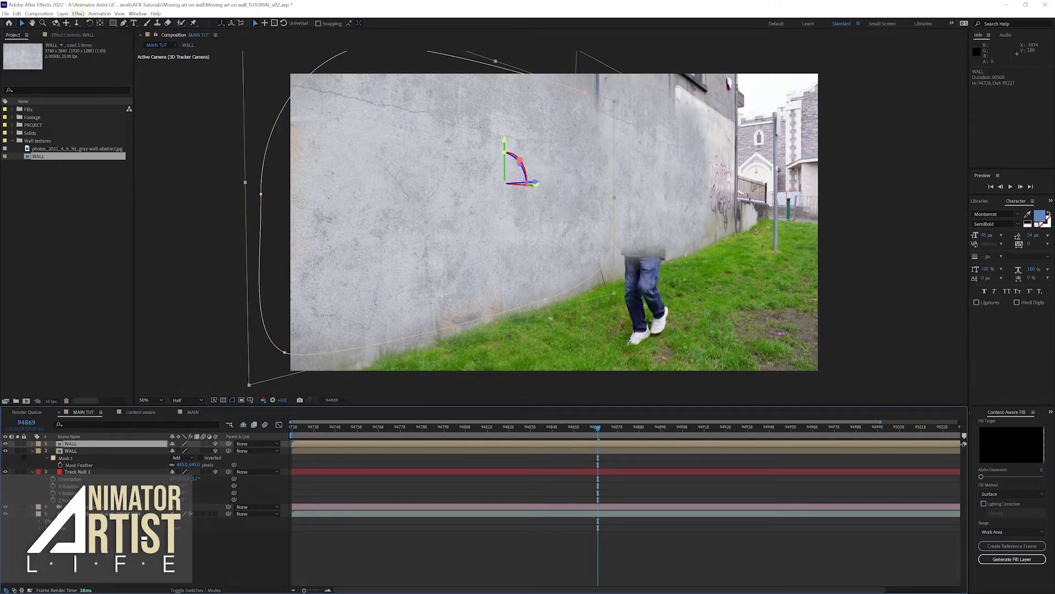
Flip the top WALL layer horizontally and nudge it down, undoing the stray move
{"action": "left_click", "coordinate": [62, 13]}
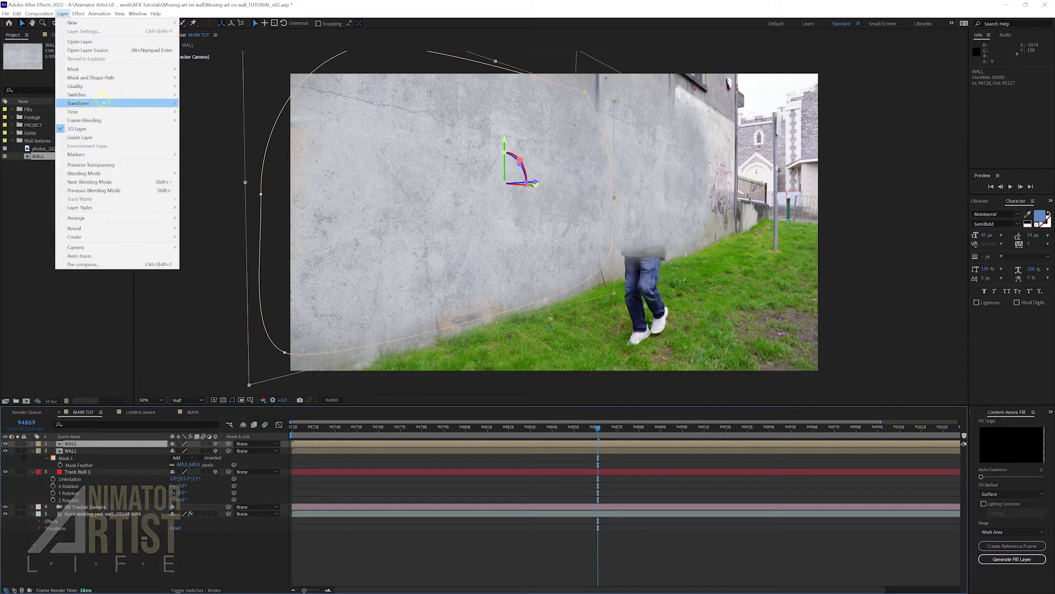
{"action": "mouse_move", "coordinate": [105, 104]}
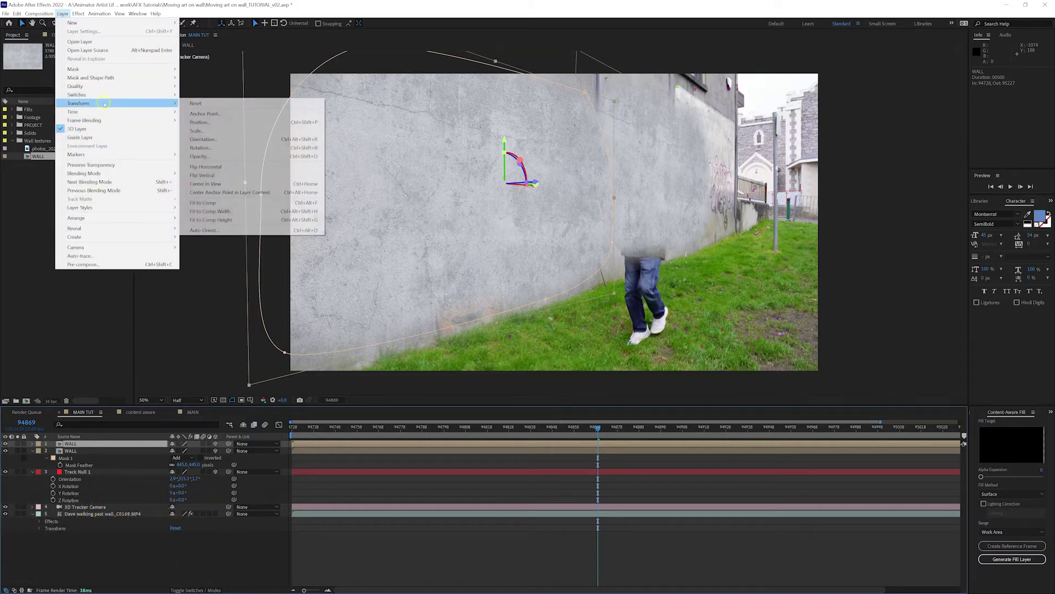
{"action": "left_click", "coordinate": [221, 168]}
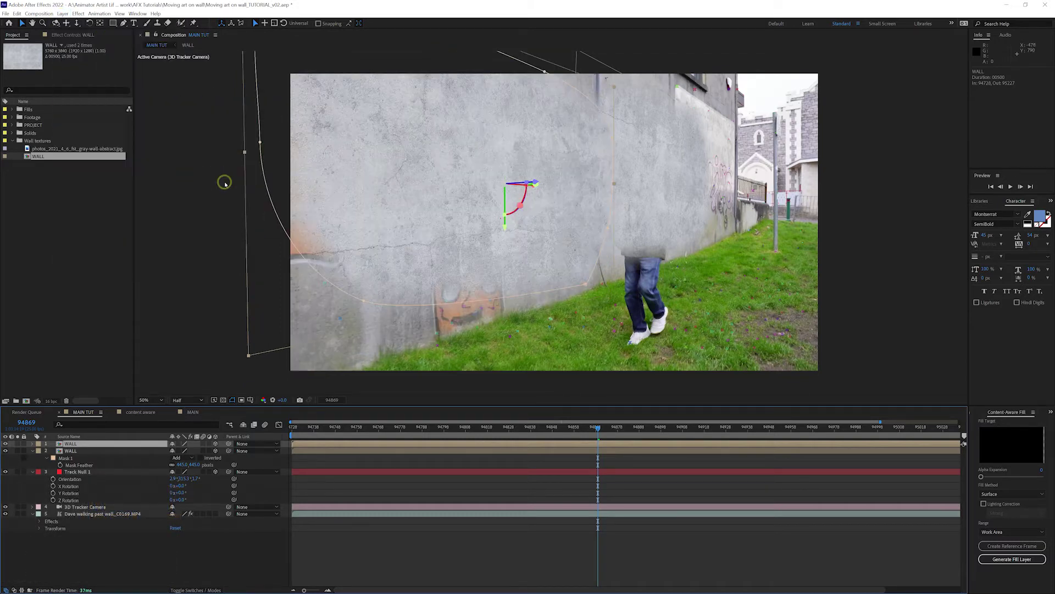
{"action": "left_click_drag", "start_coordinate": [505, 228], "coordinate": [499, 257]}
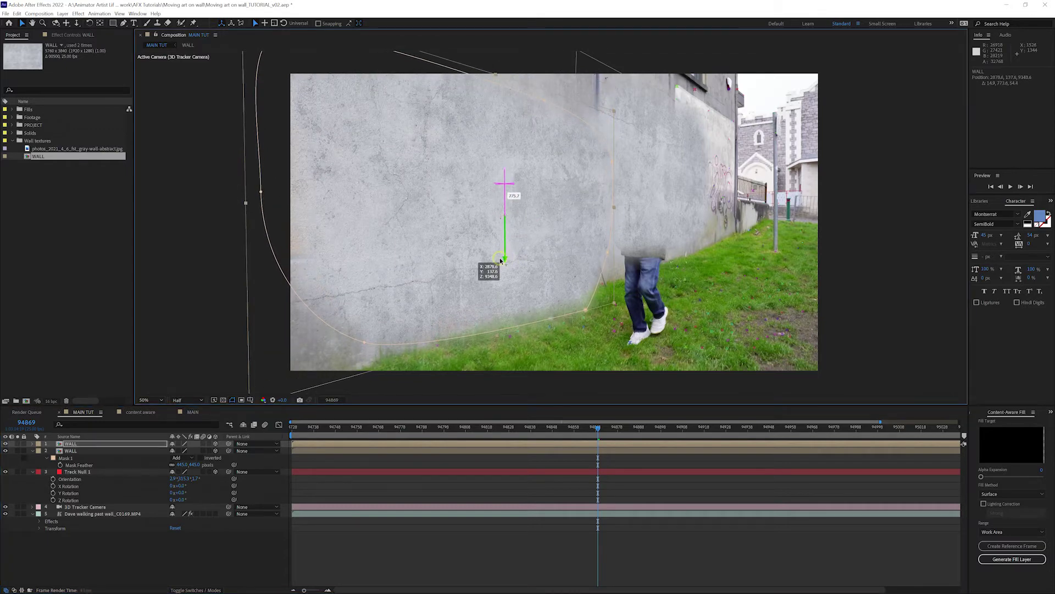
{"action": "key", "text": "w"}
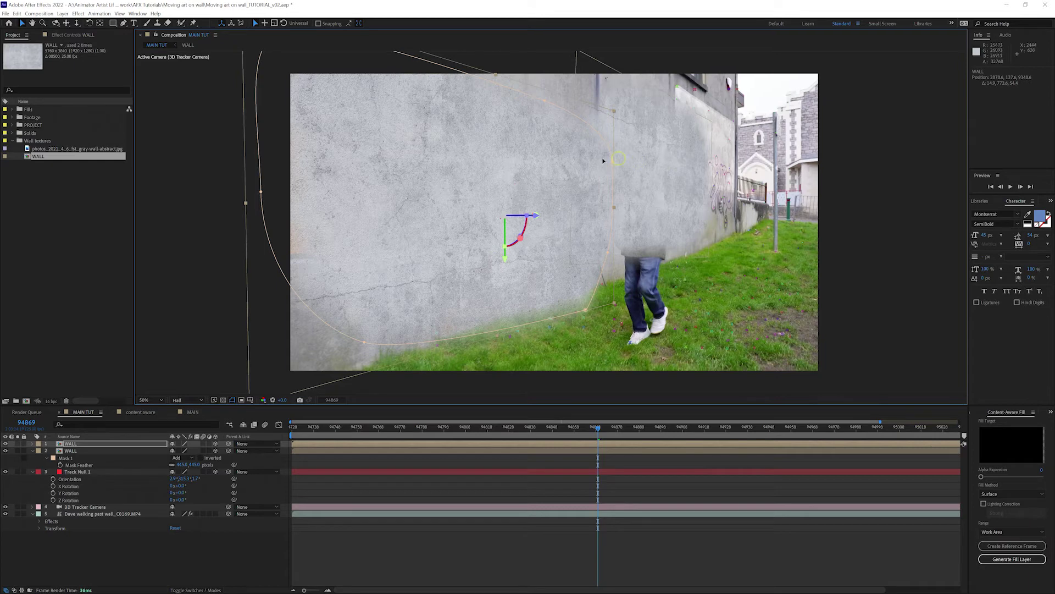
{"action": "key", "text": "ctrl+z"}
{"action": "key", "text": "ctrl+z"}
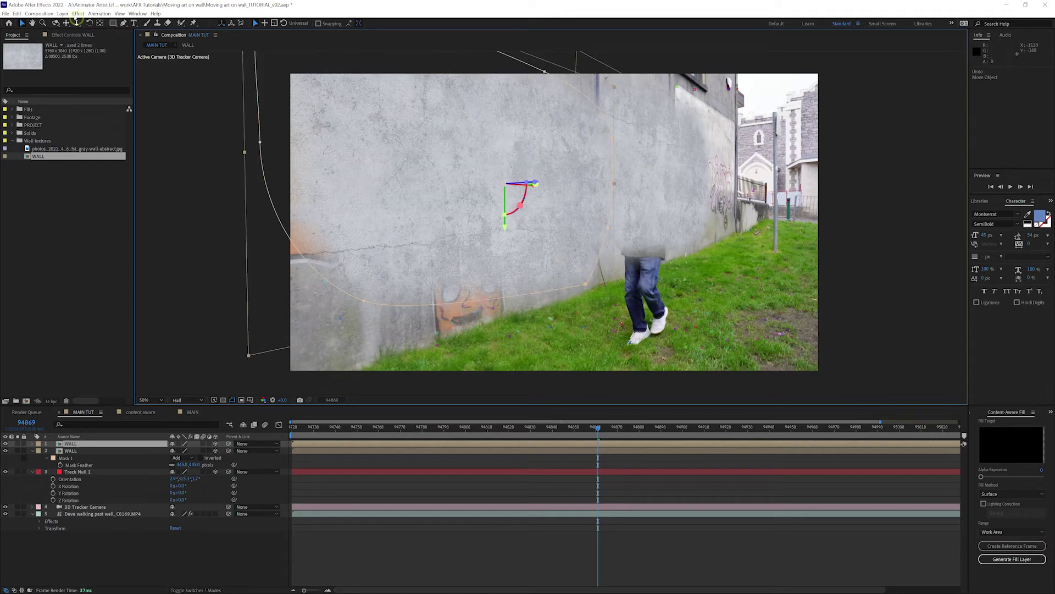
Flip the top WALL layer horizontally again, shift it lower on the wall, and show its rotation
{"action": "left_click", "coordinate": [62, 14]}
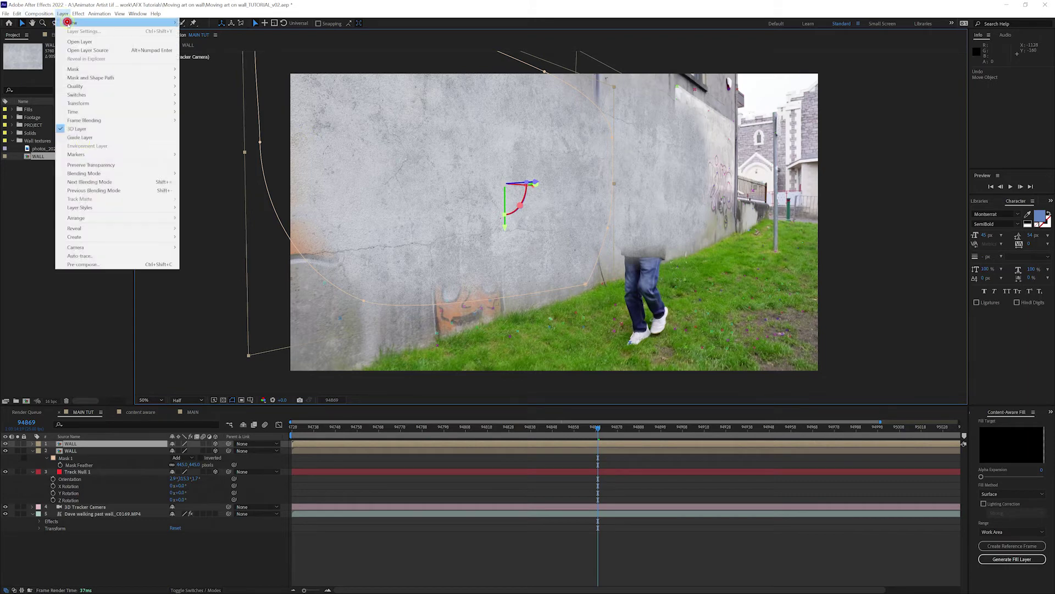
{"action": "mouse_move", "coordinate": [94, 111]}
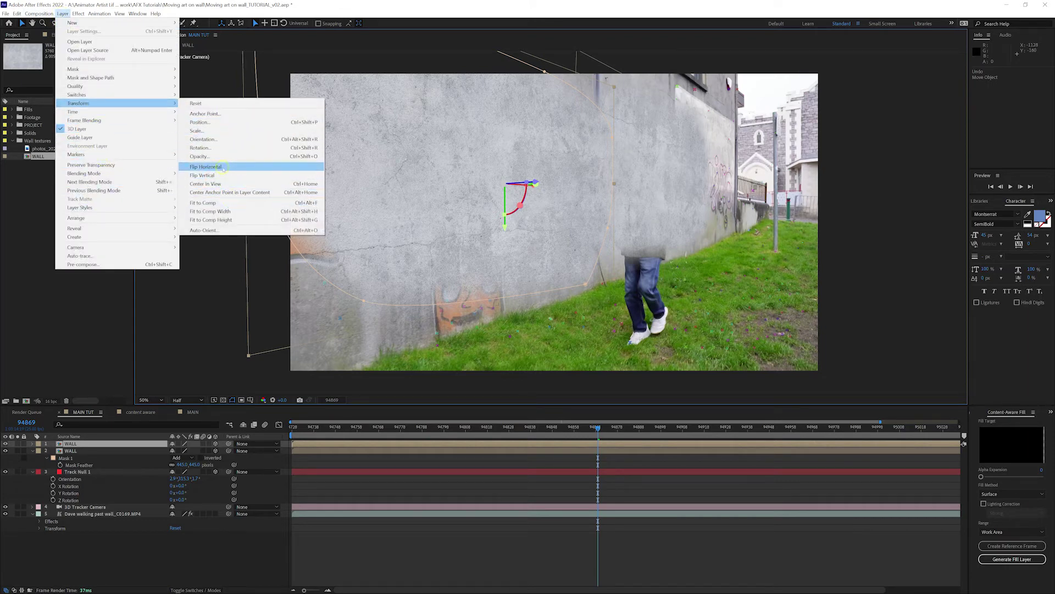
{"action": "left_click", "coordinate": [219, 167]}
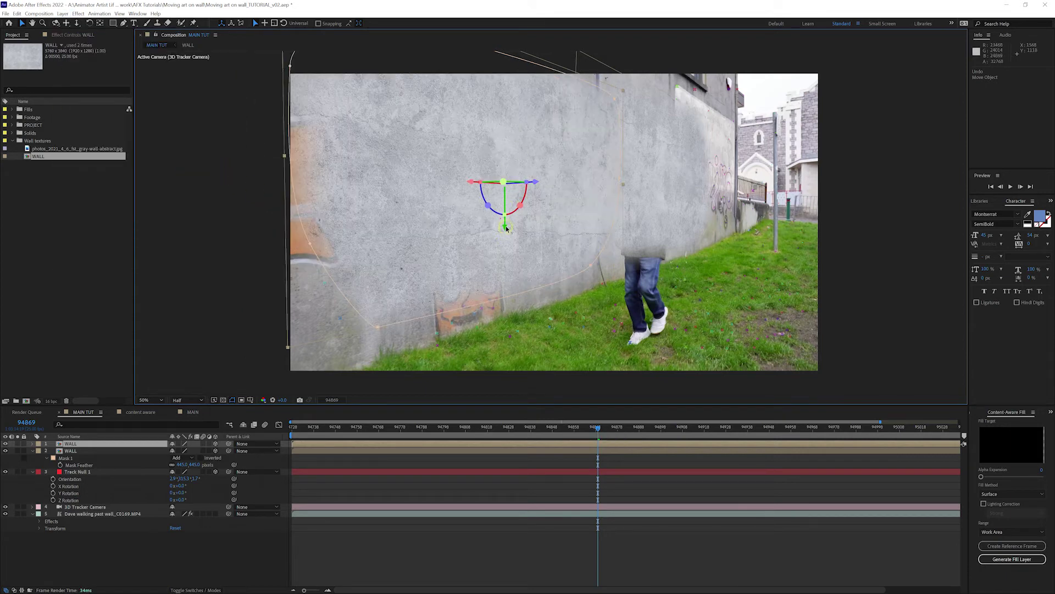
{"action": "mouse_move", "coordinate": [506, 229]}
{"action": "left_mouse_down"}
{"action": "mouse_move", "coordinate": [501, 263]}
{"action": "mouse_move", "coordinate": [498, 252]}
{"action": "left_mouse_up"}
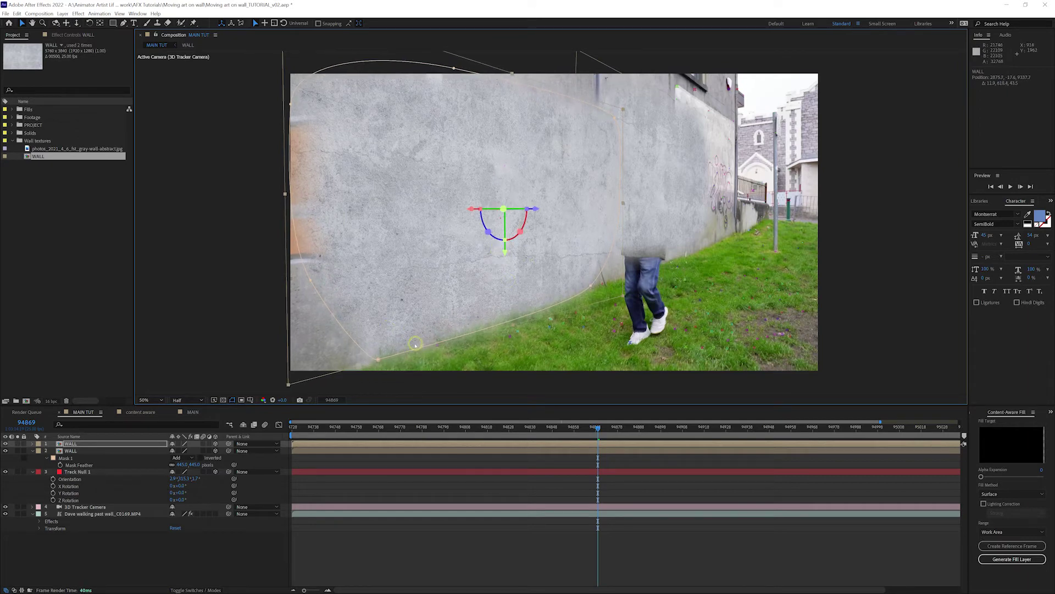
{"action": "key", "text": "r"}
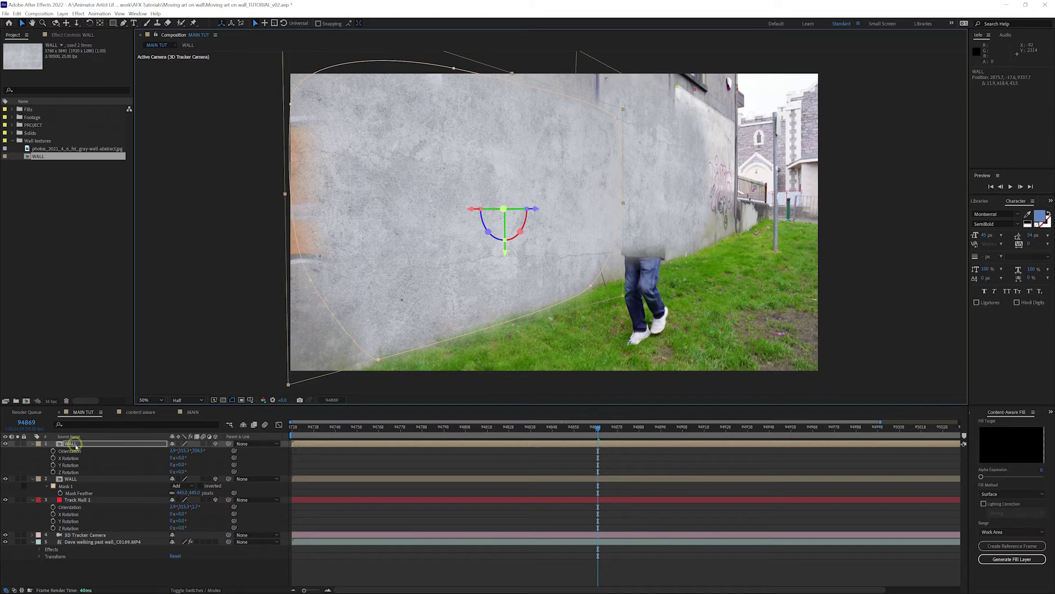
Scale the top WALL texture layer to about 201%
{"action": "left_click", "coordinate": [89, 443]}
{"action": "key", "text": "s"}
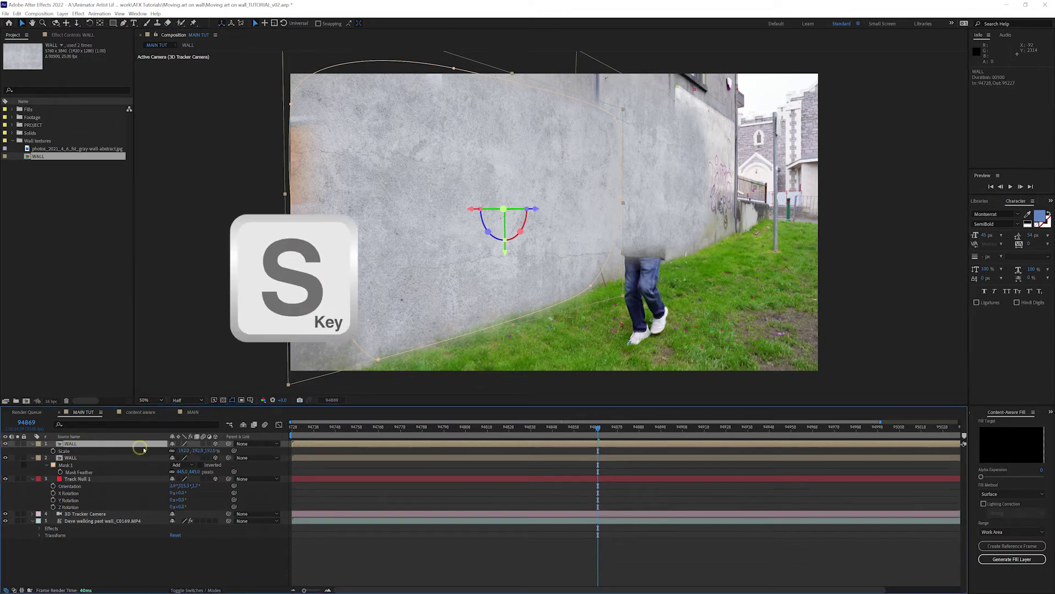
{"action": "left_click_drag", "start_coordinate": [196, 452], "coordinate": [170, 450]}
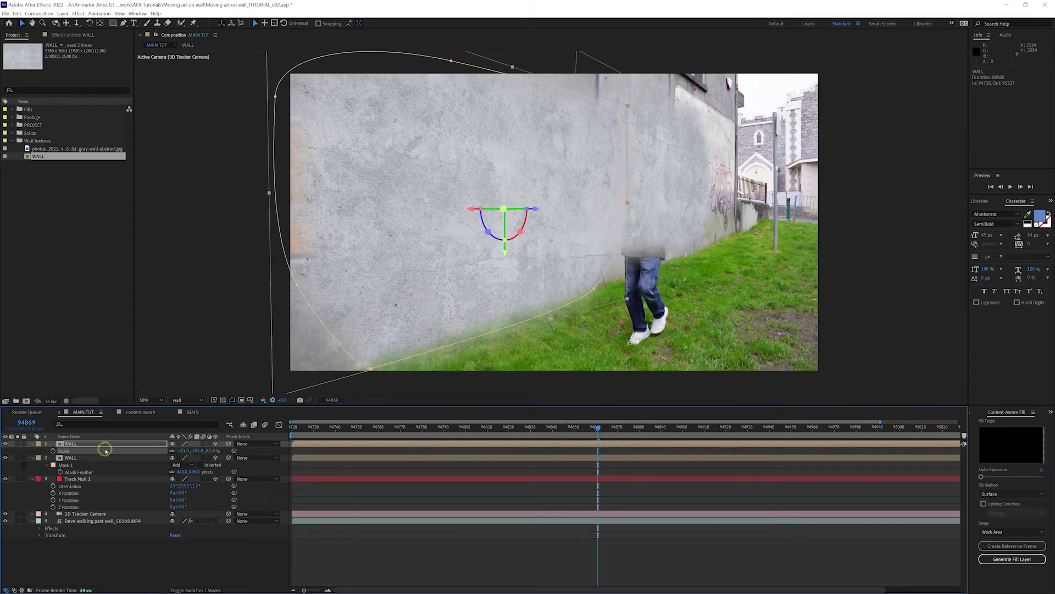
{"action": "left_click", "coordinate": [85, 445]}
Show the layer's mask path and expand its Mask 1 properties, with 445-pixel feather
{"action": "key", "text": "m"}
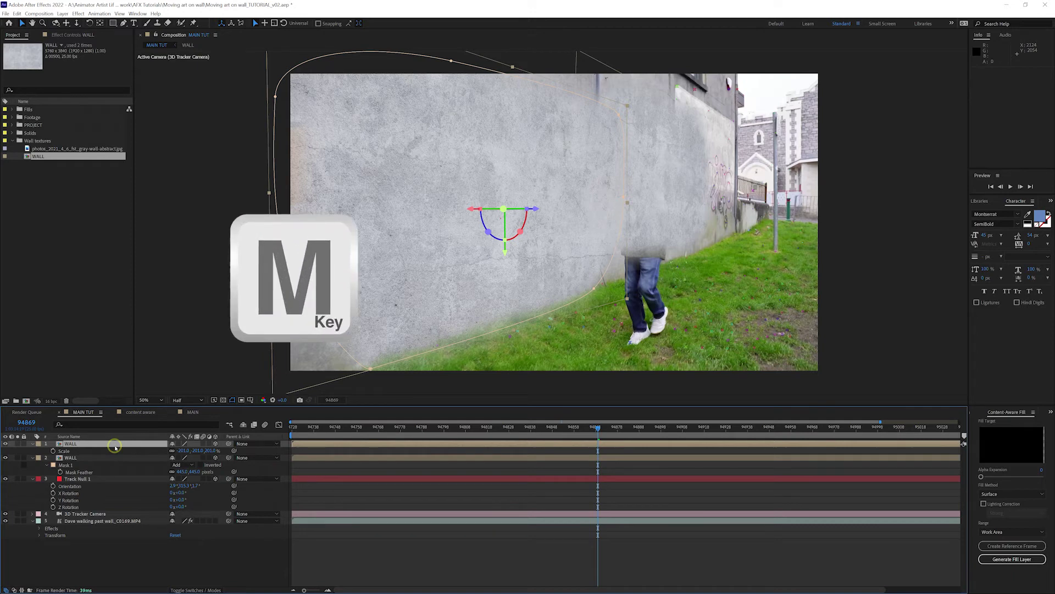
{"action": "left_click", "coordinate": [81, 457]}
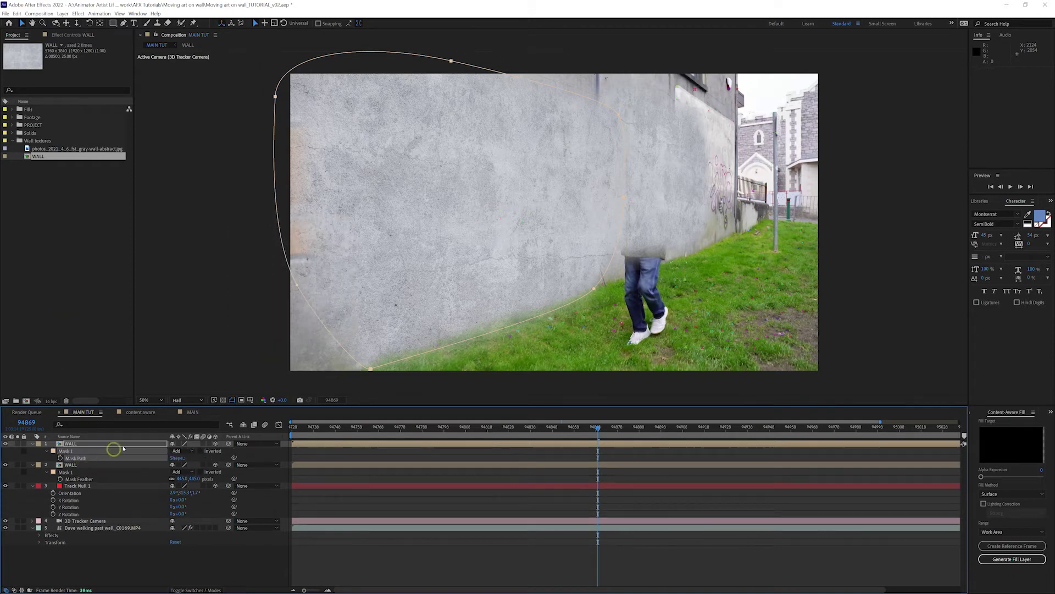
{"action": "key", "text": "v"}
{"action": "left_click", "coordinate": [120, 444]}
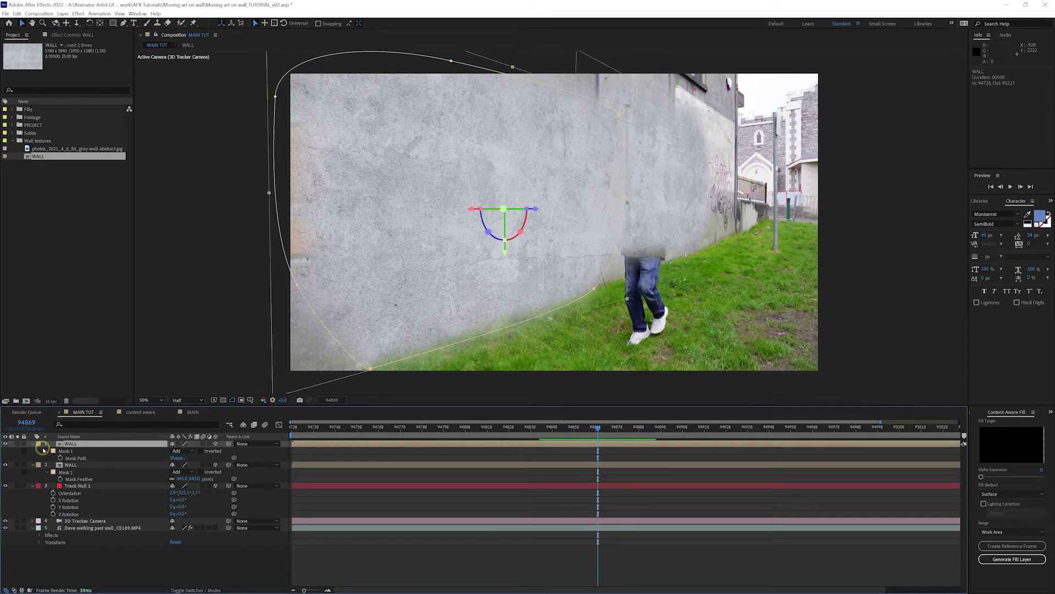
{"action": "left_click", "coordinate": [75, 453]}
{"action": "left_click", "coordinate": [46, 447]}
{"action": "left_click", "coordinate": [33, 444]}
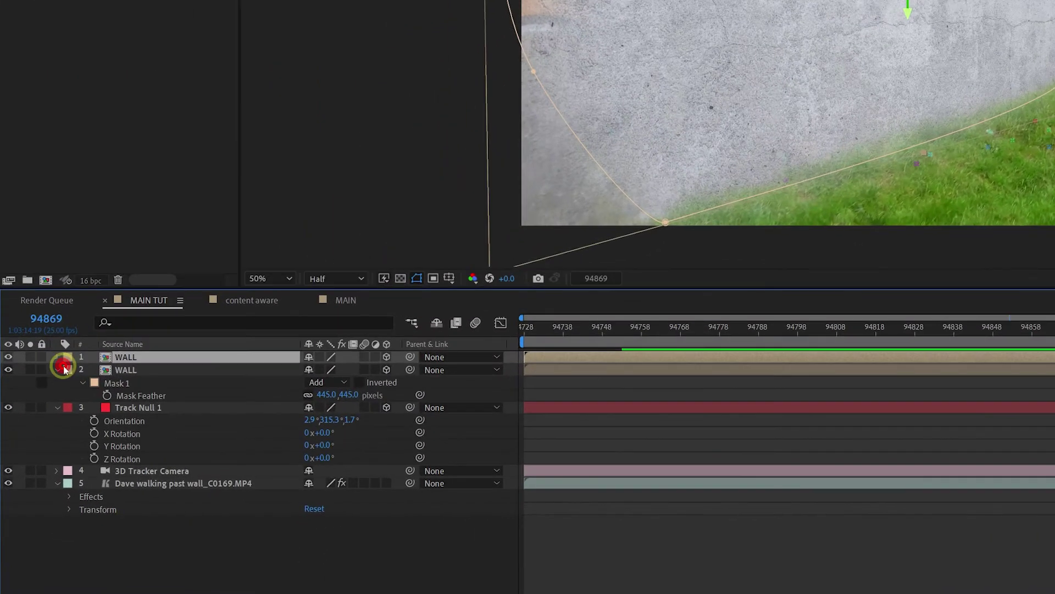
{"action": "left_click", "coordinate": [33, 444]}
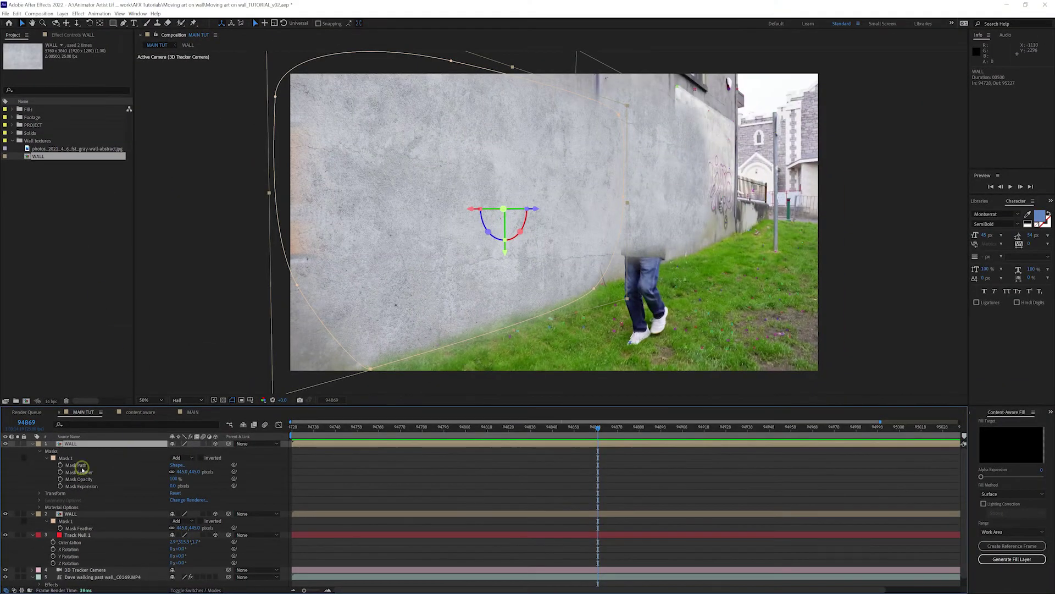
Reveal Bezier handles on the top WALL mask and pull its lower-left vertex further left
{"action": "left_click", "coordinate": [89, 465]}
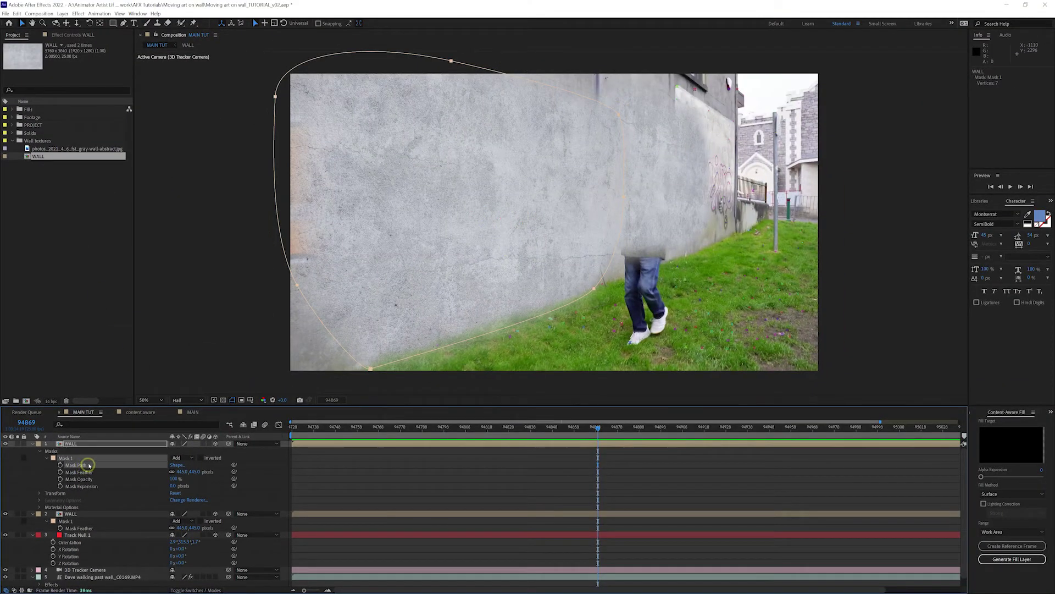
{"action": "left_click", "coordinate": [21, 24]}
{"action": "left_click", "coordinate": [616, 117]}
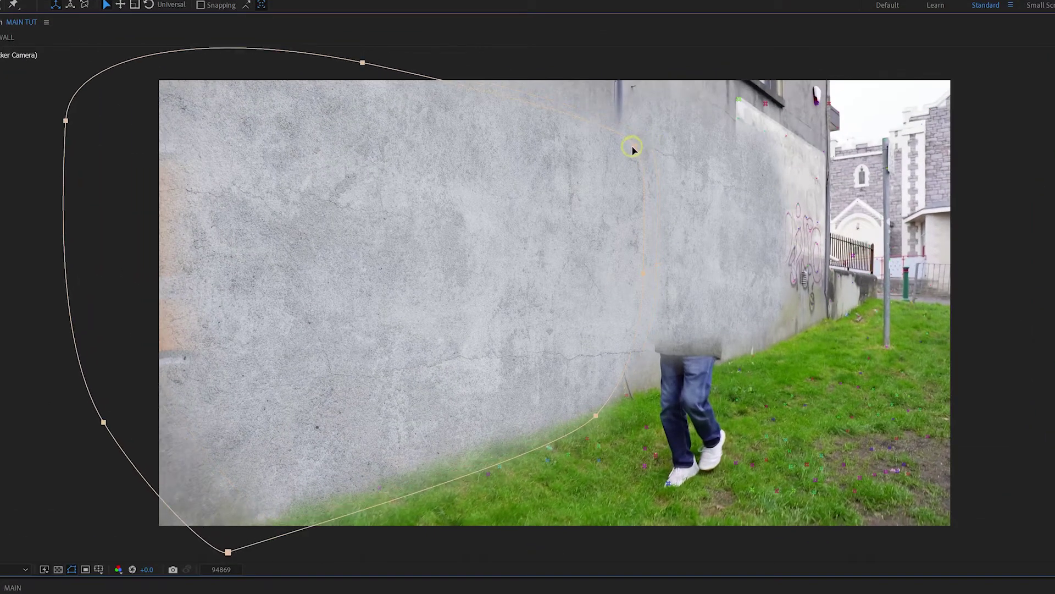
{"action": "key", "text": "ctrl+z"}
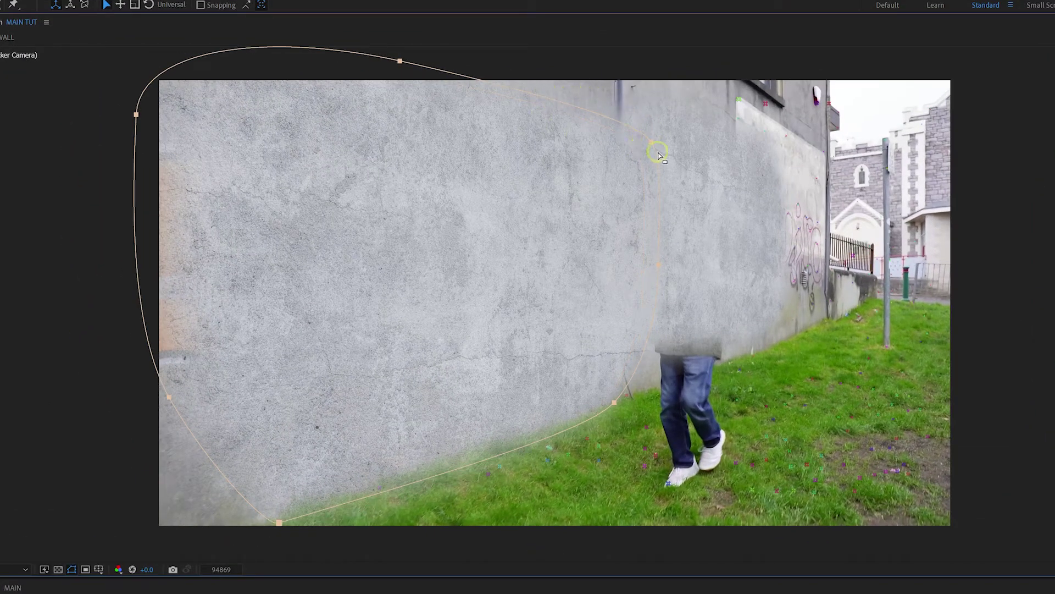
{"action": "key", "text": "shift"}
{"action": "left_click", "coordinate": [652, 141], "text": "shift"}
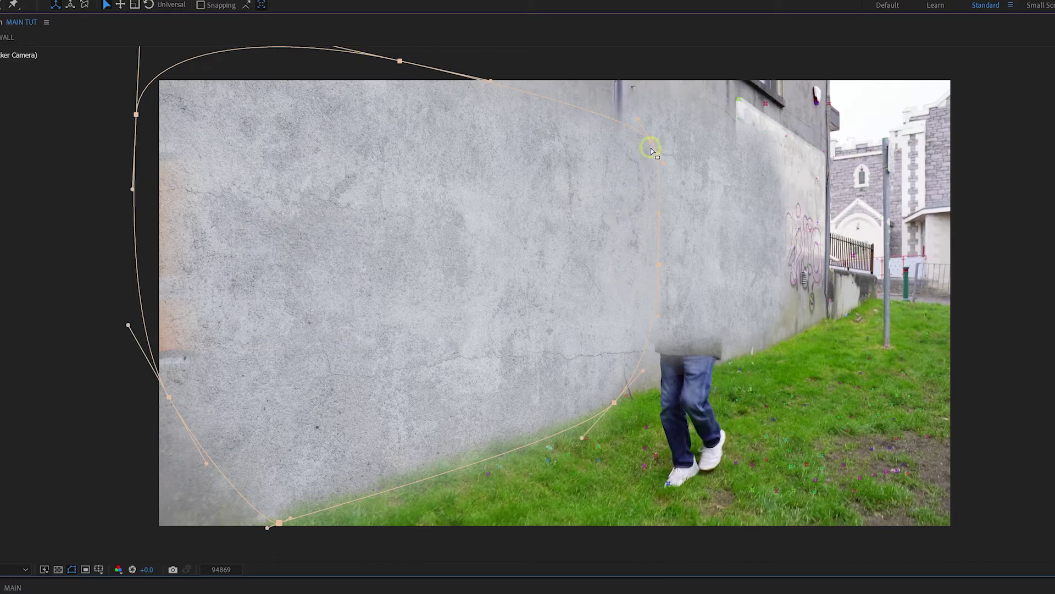
{"action": "mouse_move", "coordinate": [650, 144]}
{"action": "left_mouse_down"}
{"action": "mouse_move", "coordinate": [574, 139]}
{"action": "mouse_move", "coordinate": [584, 129]}
{"action": "mouse_move", "coordinate": [543, 103]}
{"action": "left_mouse_up"}
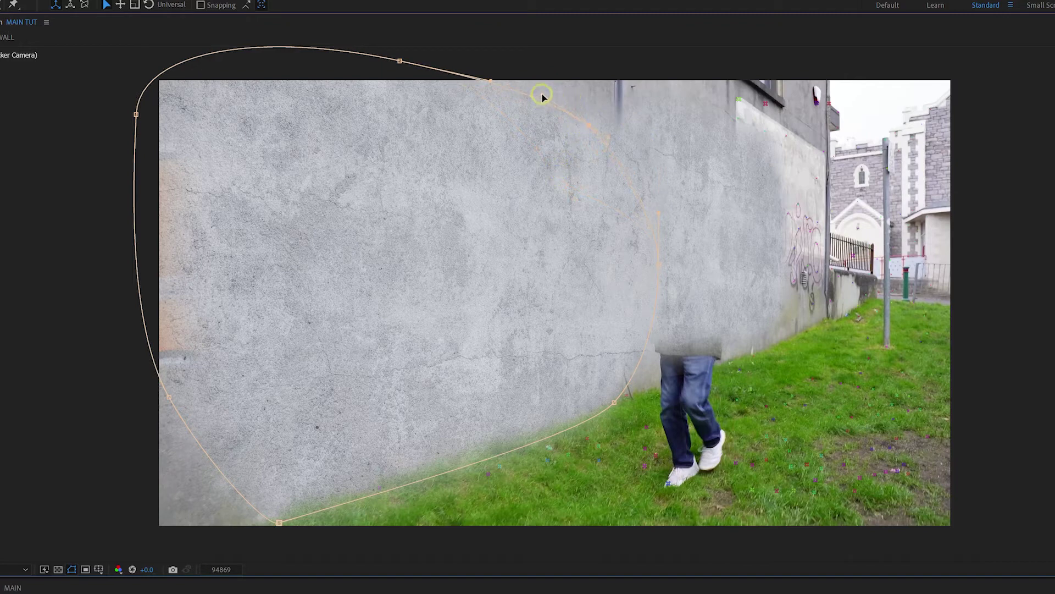
Curve the mask's right and lower points closely around the walking person's side
{"action": "left_click_drag", "start_coordinate": [659, 216], "coordinate": [639, 219]}
{"action": "left_click_drag", "start_coordinate": [614, 403], "coordinate": [664, 397]}
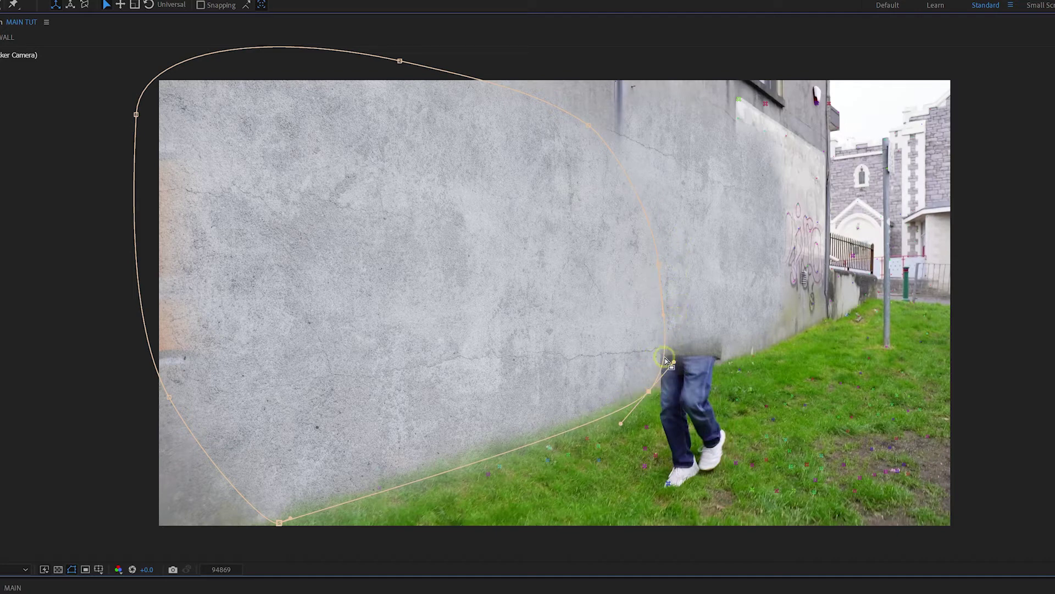
{"action": "key", "text": "period"}
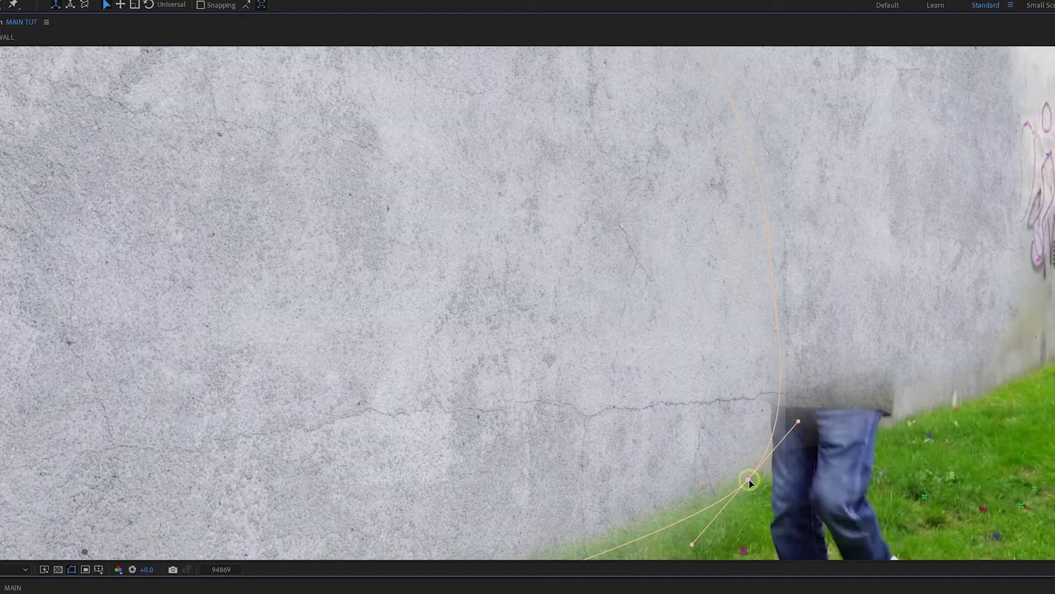
{"action": "left_click_drag", "start_coordinate": [750, 481], "coordinate": [703, 483]}
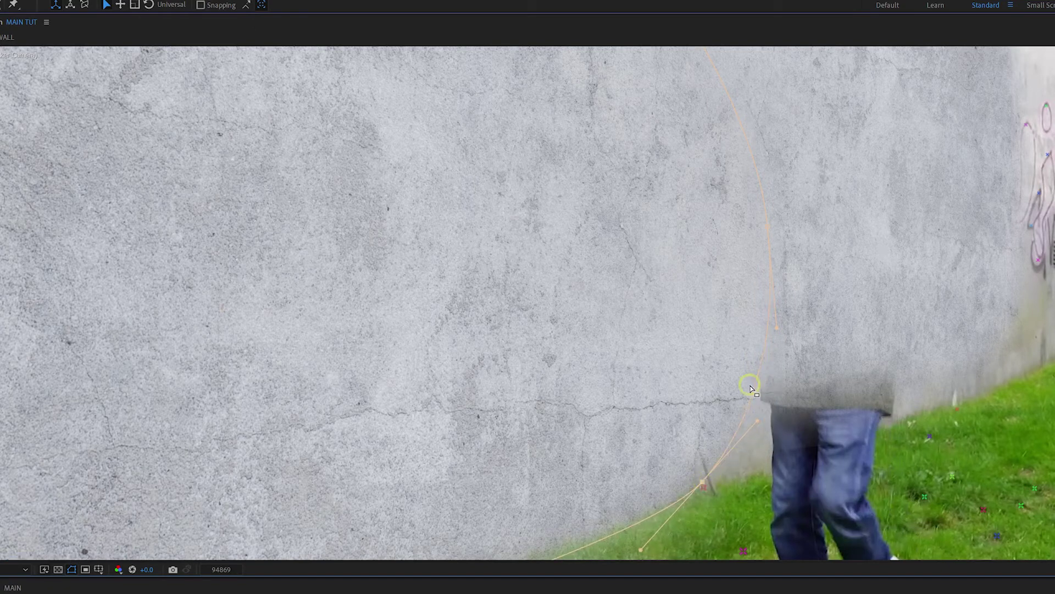
{"action": "key", "text": "shift+slash"}
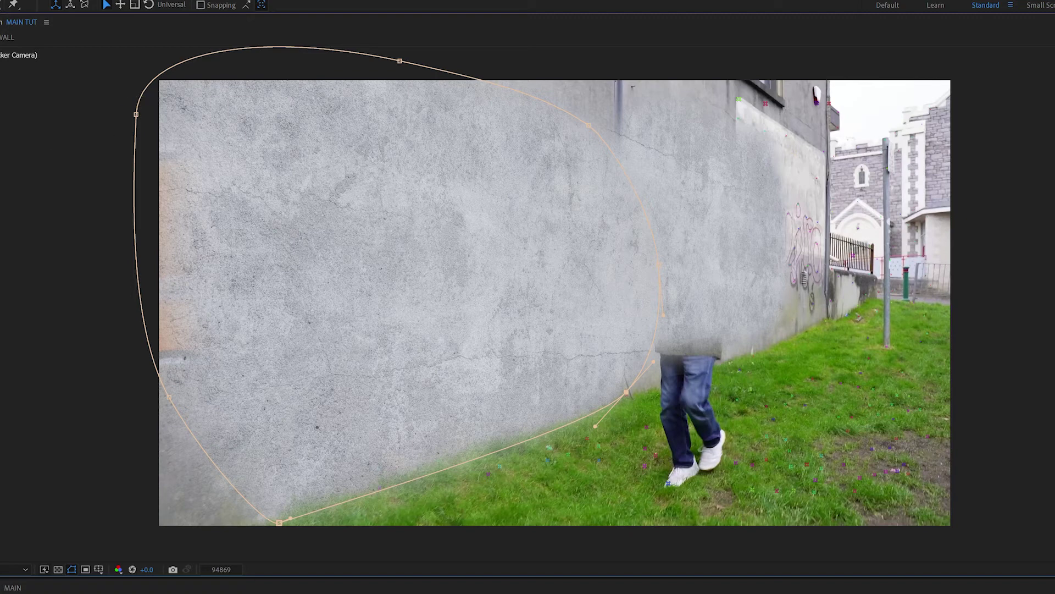
{"action": "left_click", "coordinate": [1013, 213]}
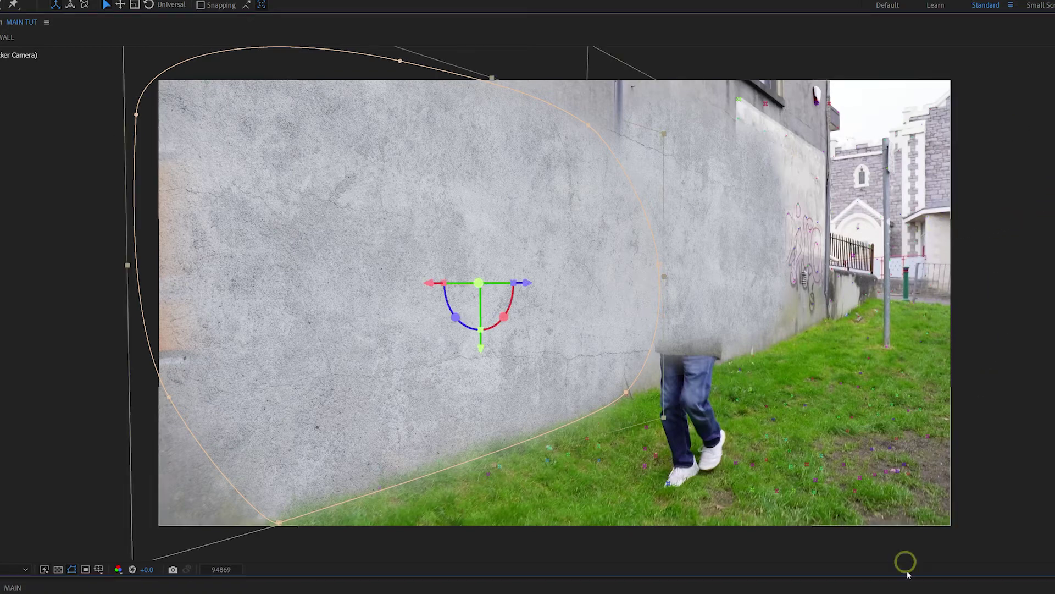
{"action": "left_click", "coordinate": [1051, 353]}
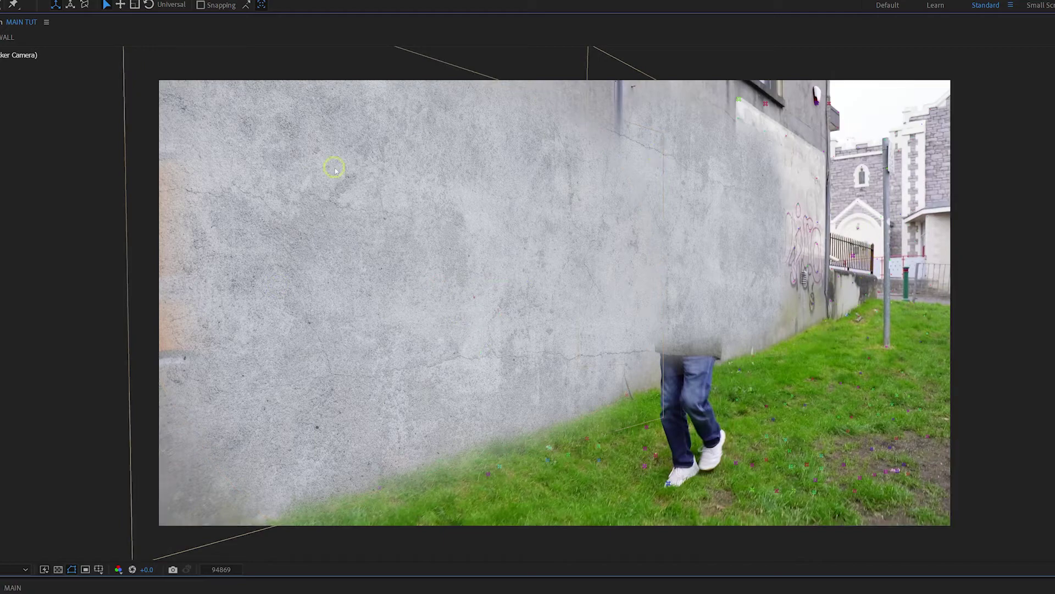
Play the footage to frame 94931 and select the first WALL layer
{"action": "key", "text": "space"}
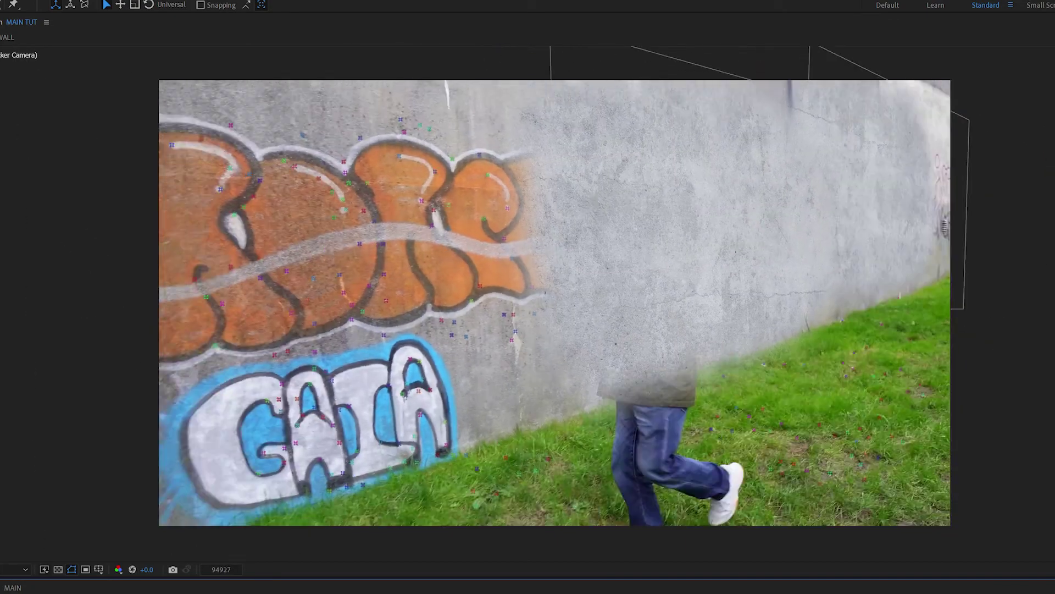
{"action": "key", "text": "space"}
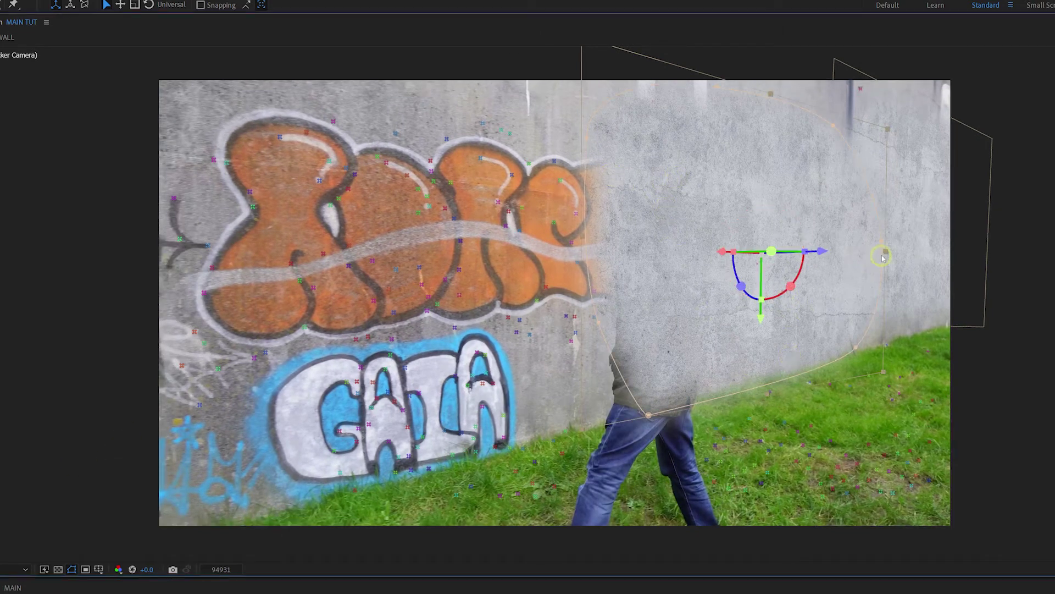
{"action": "key", "text": "ctrl+z"}
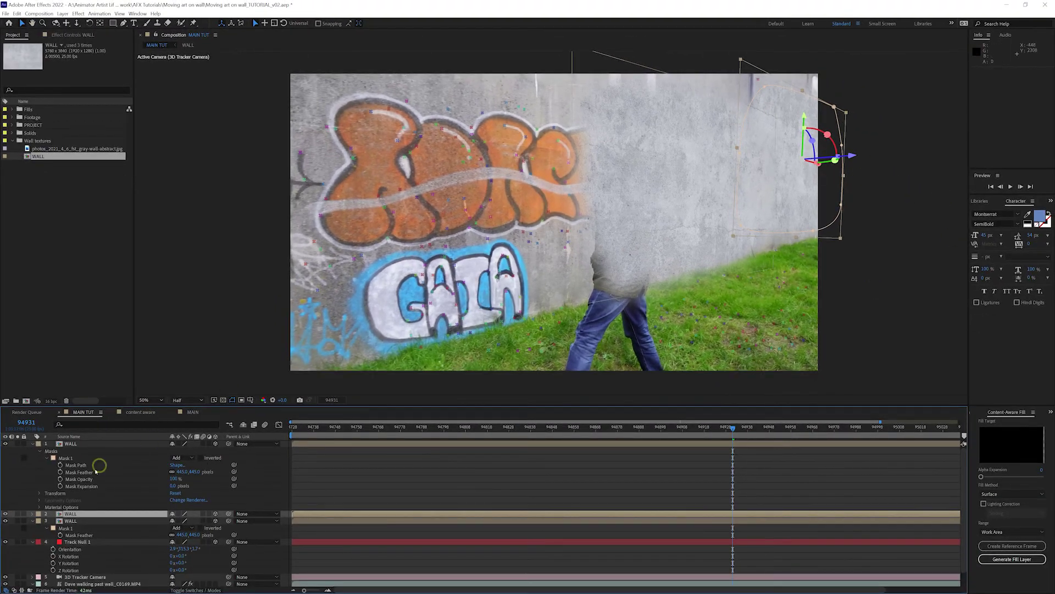
{"action": "left_click", "coordinate": [86, 517]}
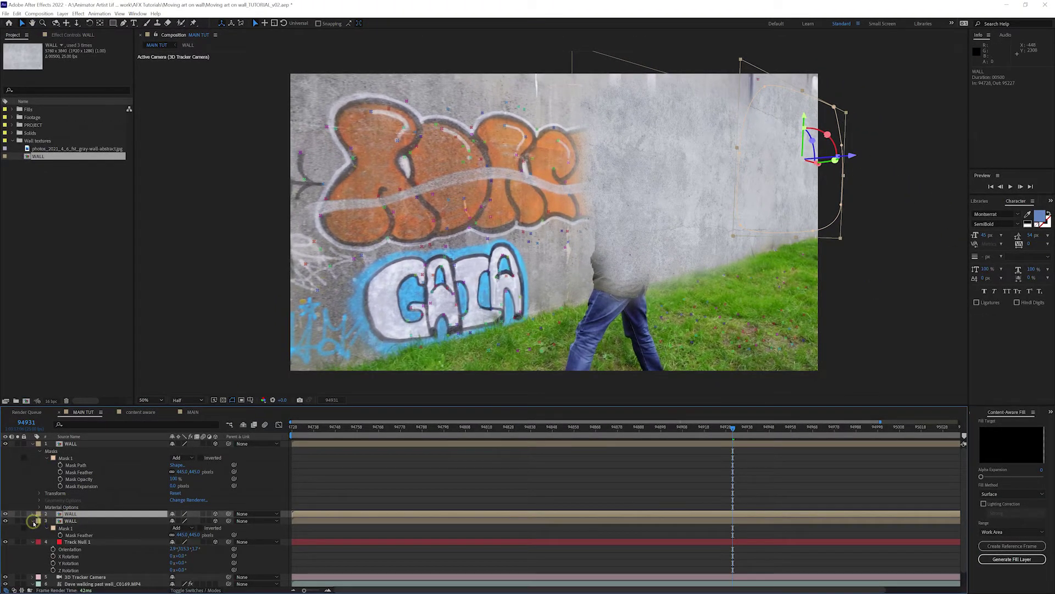
{"action": "left_click", "coordinate": [79, 456]}
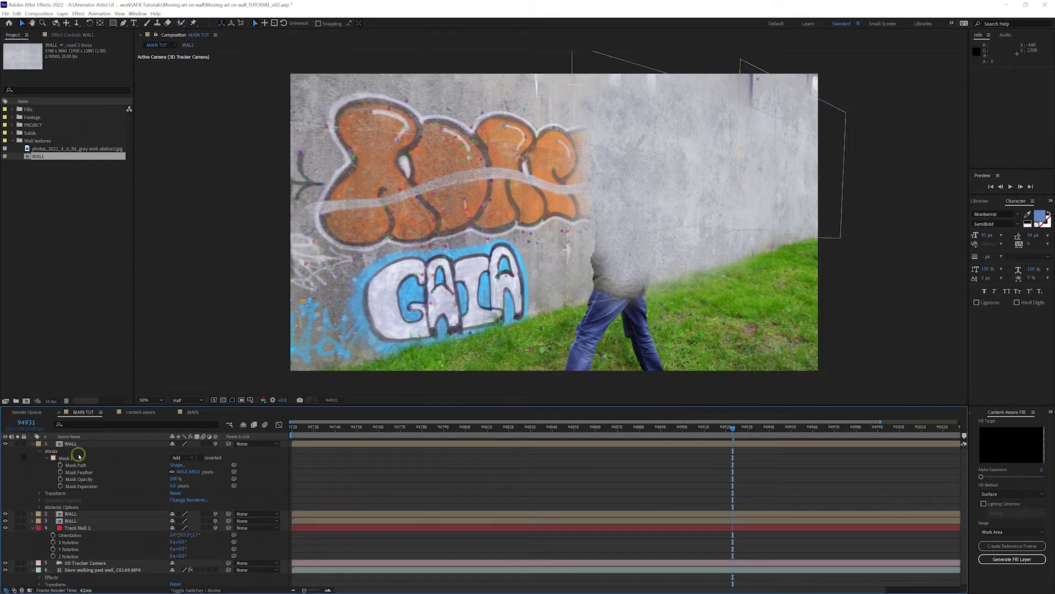
{"action": "left_click", "coordinate": [34, 444]}
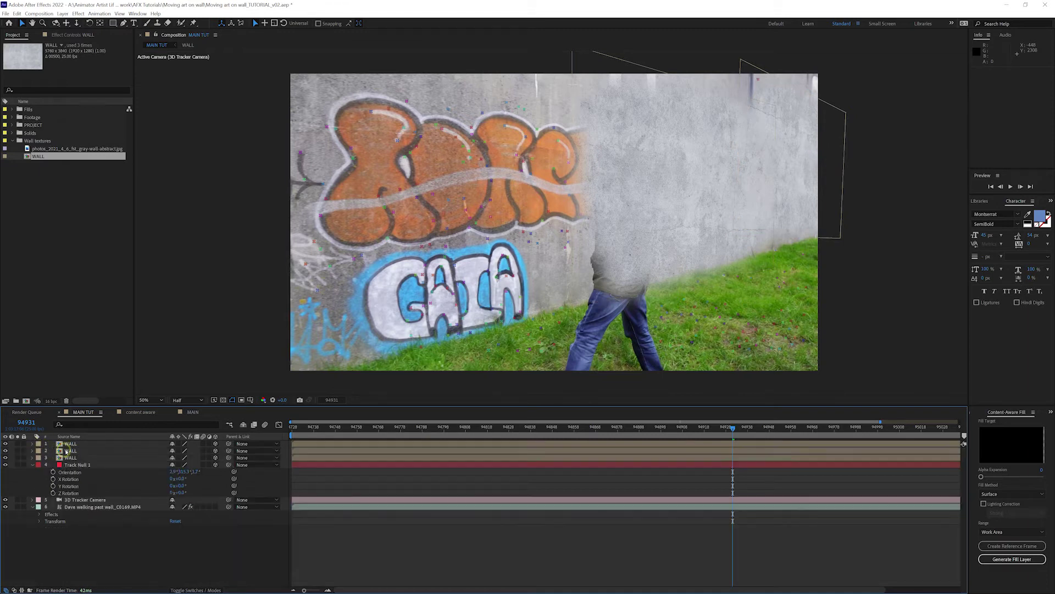
{"action": "left_click", "coordinate": [76, 452]}
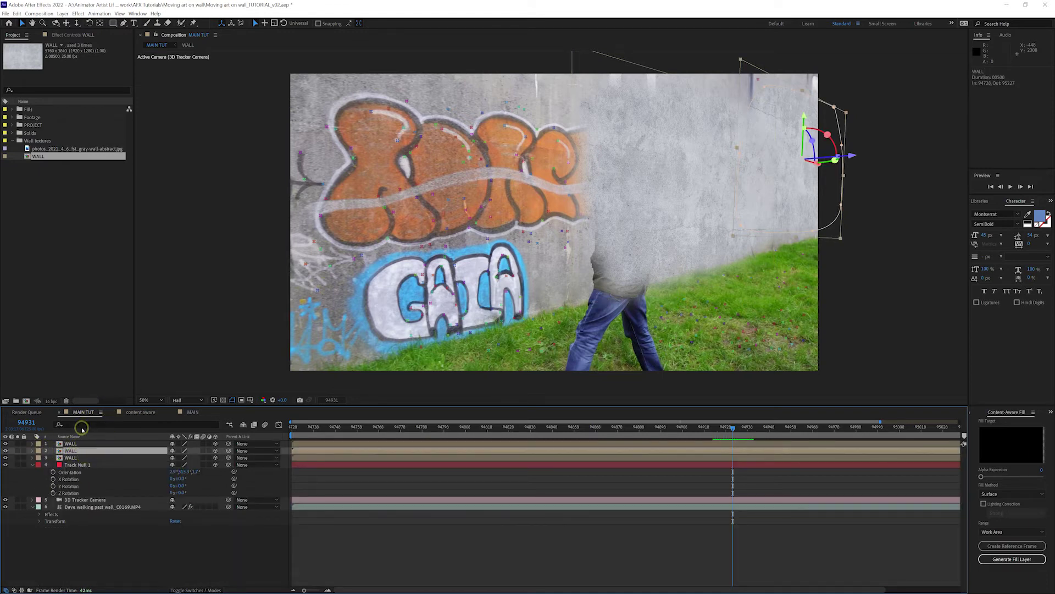
{"action": "left_click", "coordinate": [70, 443]}
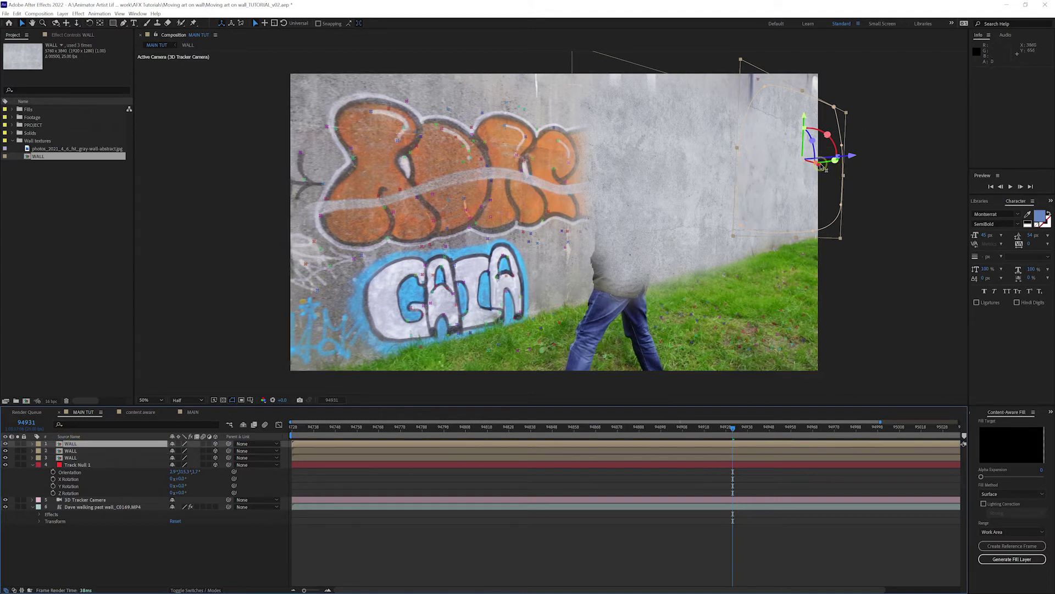
Move the WALL layer left and down by its Position to cover the orange and blue graffiti
{"action": "left_click_drag", "start_coordinate": [820, 168], "coordinate": [580, 170]}
{"action": "left_click", "coordinate": [73, 445]}
{"action": "key", "text": "p"}
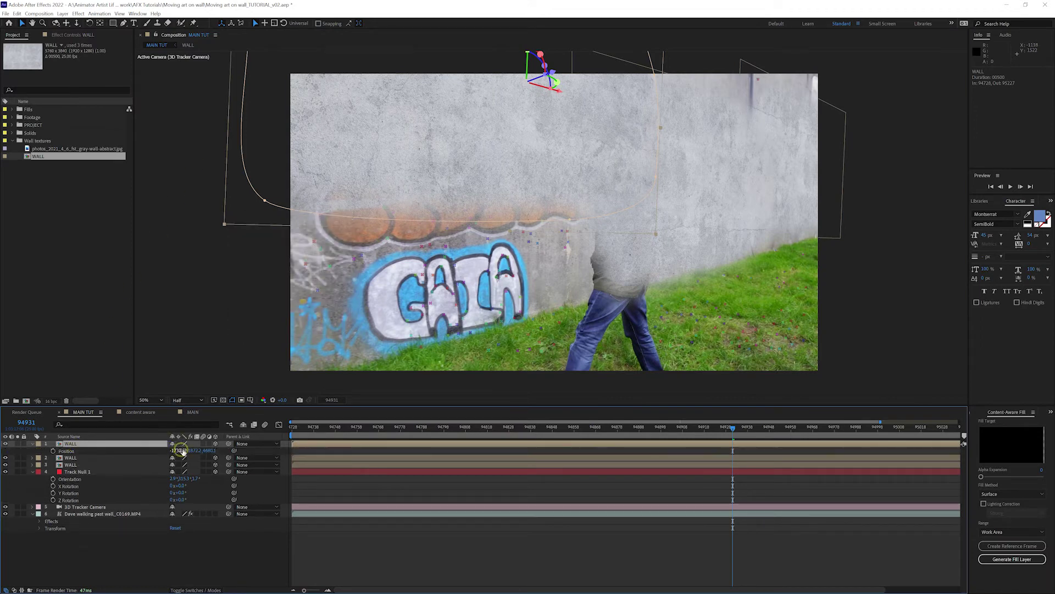
{"action": "left_click_drag", "start_coordinate": [176, 451], "coordinate": [209, 447]}
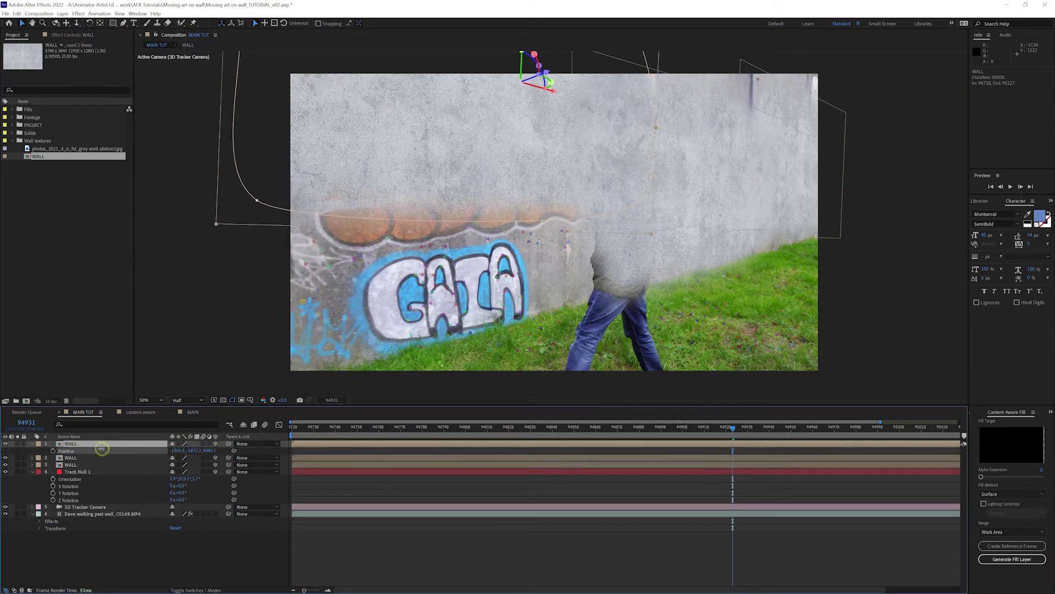
{"action": "left_click", "coordinate": [204, 451]}
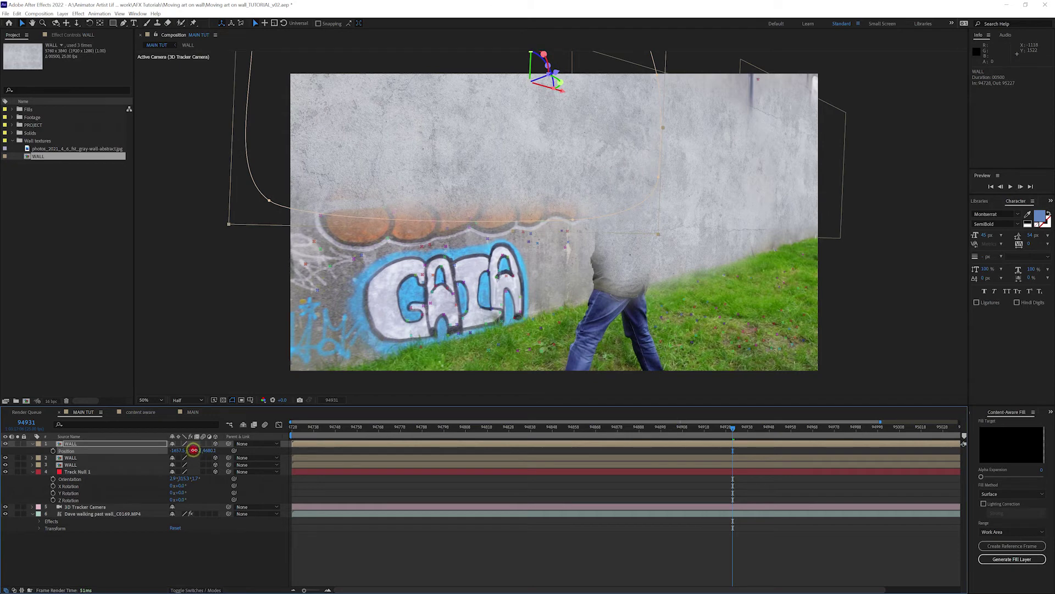
{"action": "mouse_move", "coordinate": [193, 449]}
{"action": "left_mouse_down"}
{"action": "mouse_move", "coordinate": [760, 447]}
{"action": "mouse_move", "coordinate": [525, 112]}
{"action": "mouse_move", "coordinate": [531, 212]}
{"action": "left_mouse_up"}
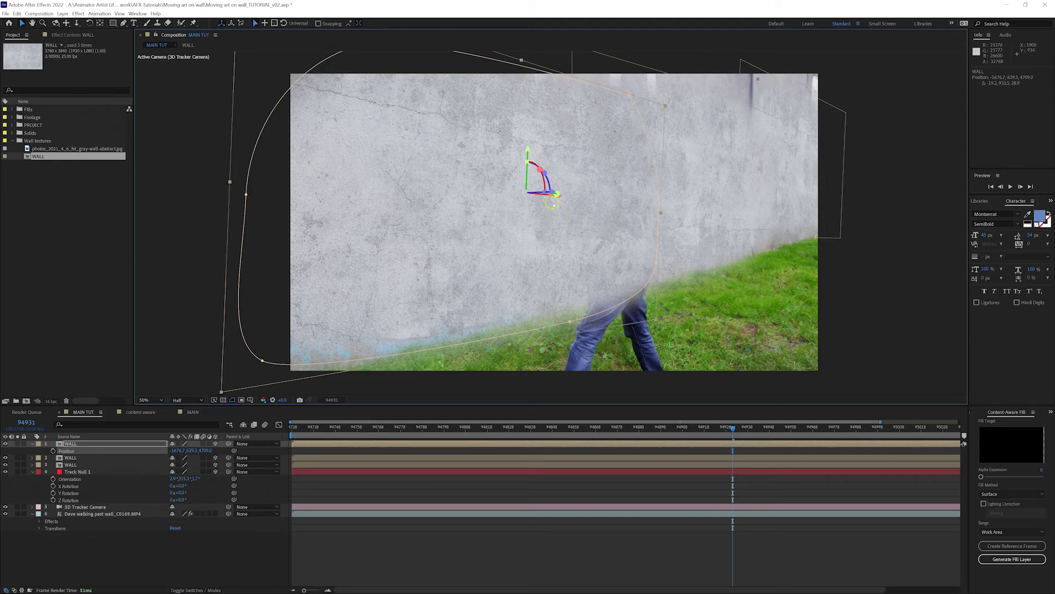
{"action": "mouse_move", "coordinate": [558, 198]}
{"action": "left_mouse_down"}
{"action": "mouse_move", "coordinate": [350, 212]}
{"action": "mouse_move", "coordinate": [472, 224]}
{"action": "left_mouse_up"}
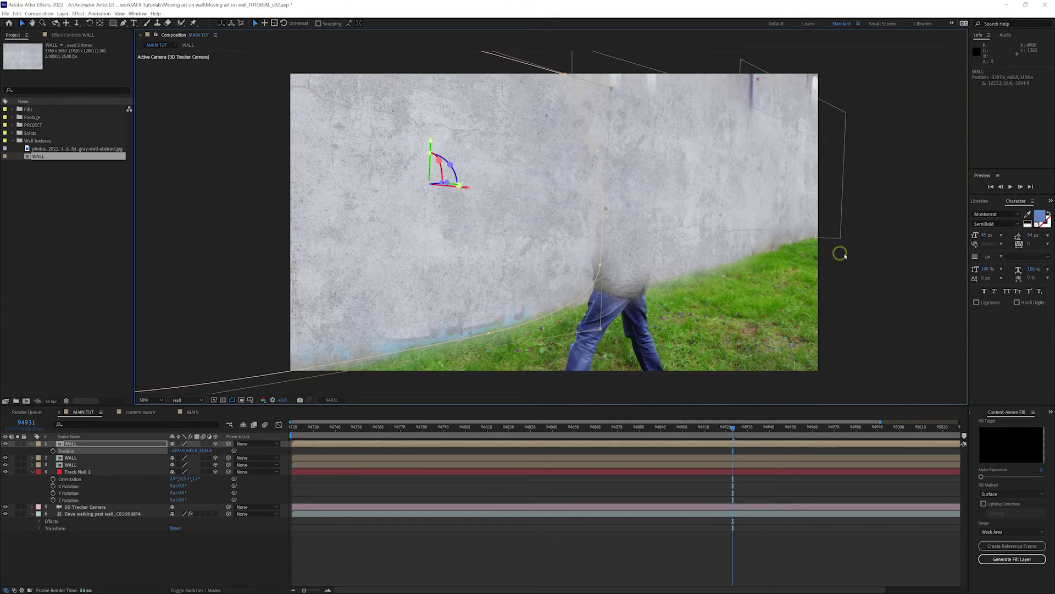
{"action": "left_click", "coordinate": [879, 252]}
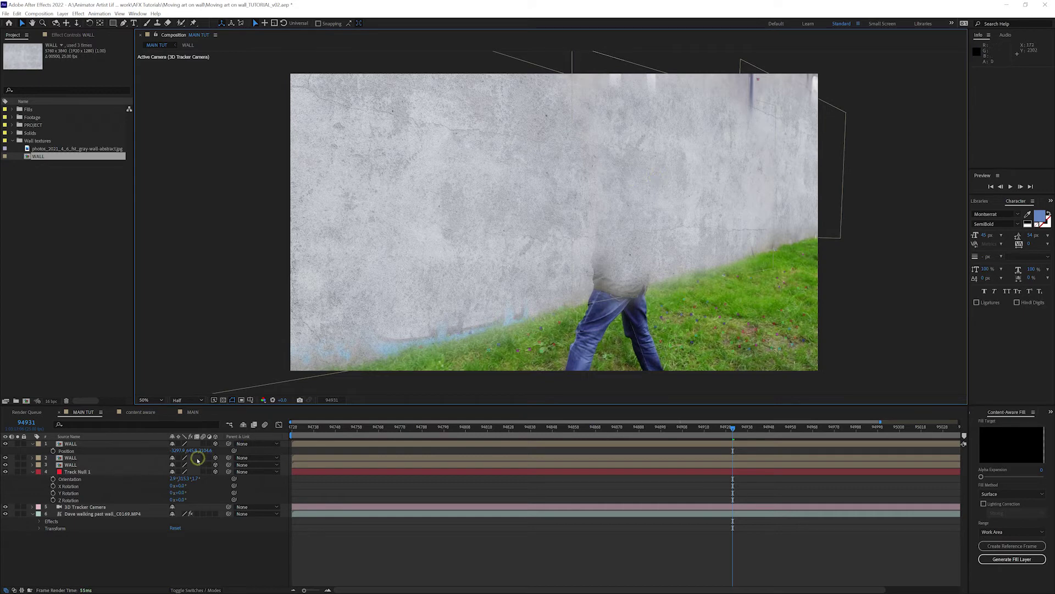
{"action": "left_click", "coordinate": [72, 444]}
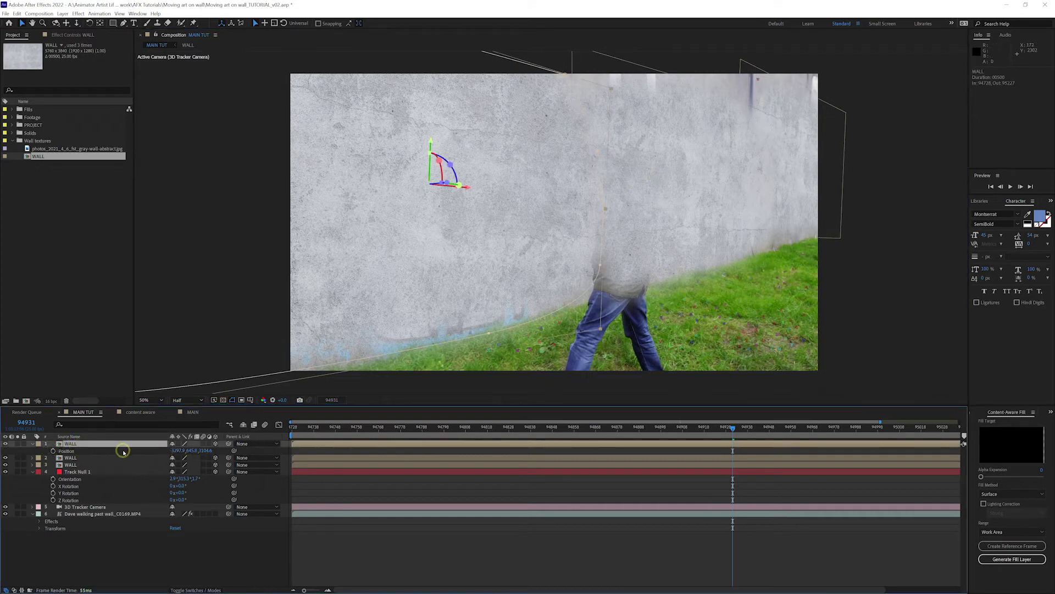
Increase the top WALL layer's Mask Feather well above 445 for a softer edge into the grass
{"action": "key", "text": "f"}
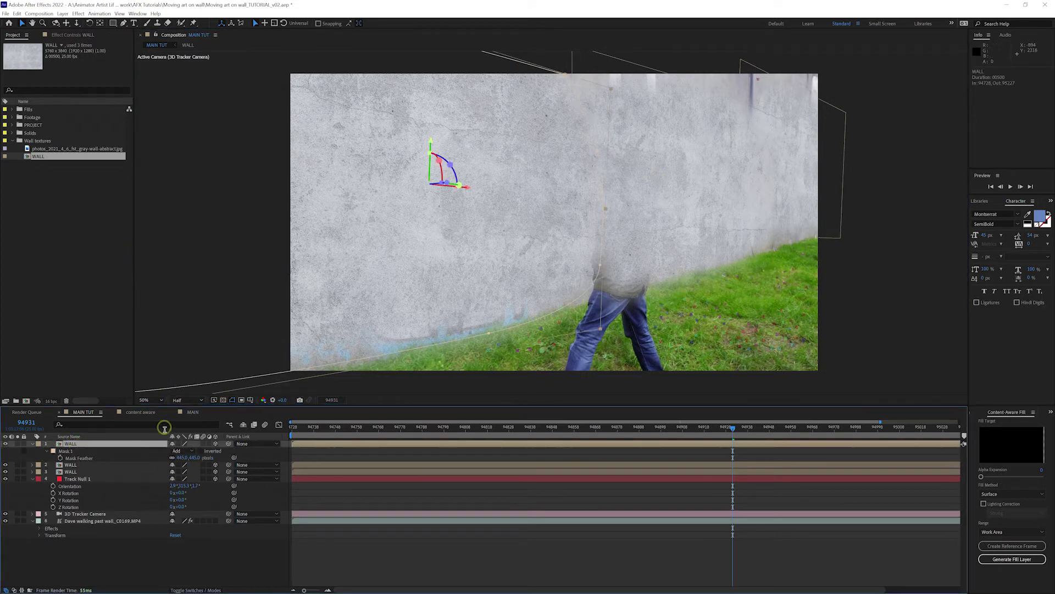
{"action": "left_click_drag", "start_coordinate": [183, 457], "coordinate": [155, 456]}
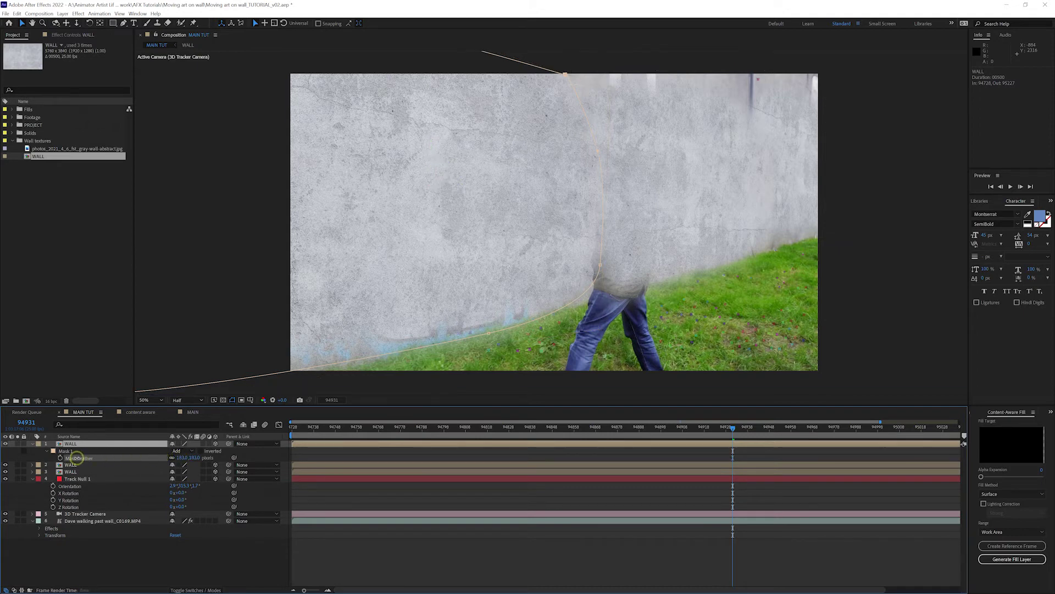
{"action": "left_click_drag", "start_coordinate": [76, 458], "coordinate": [76, 457]}
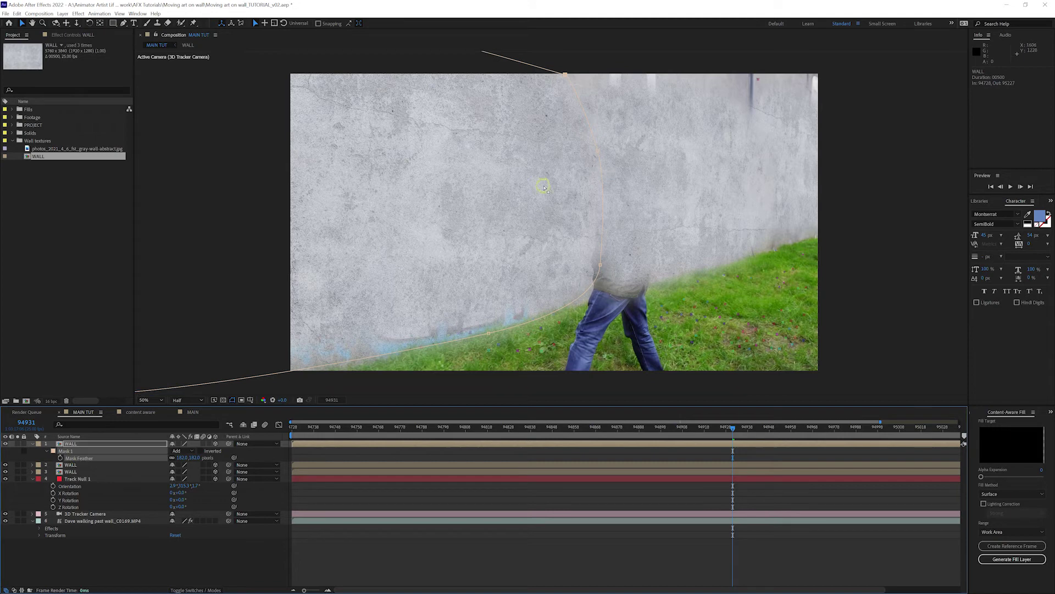
{"action": "key", "text": "ctrl+z"}
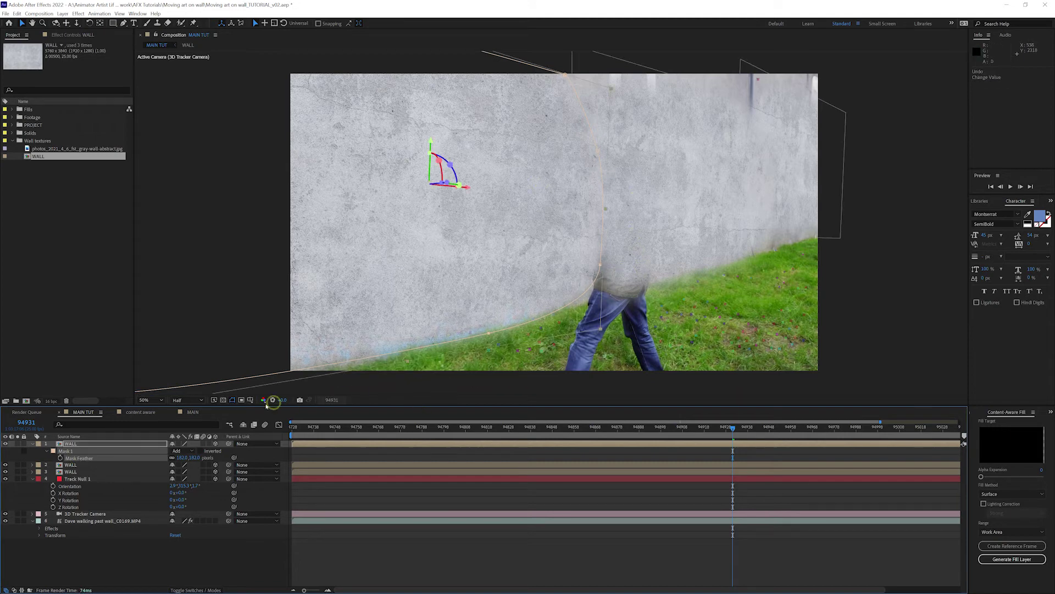
{"action": "left_click_drag", "start_coordinate": [178, 459], "coordinate": [220, 457]}
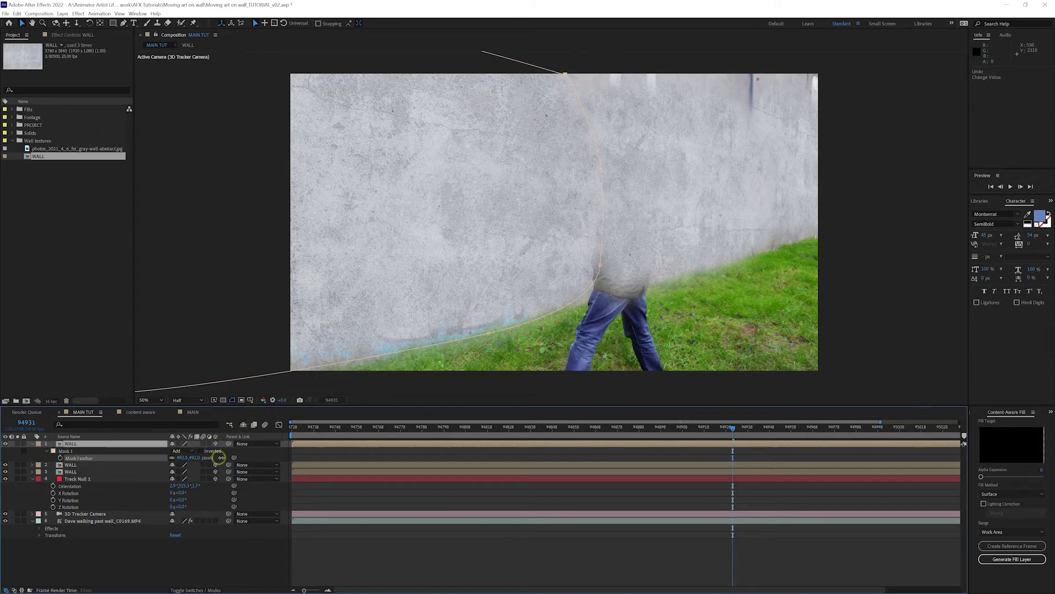
{"action": "left_click", "coordinate": [576, 133]}
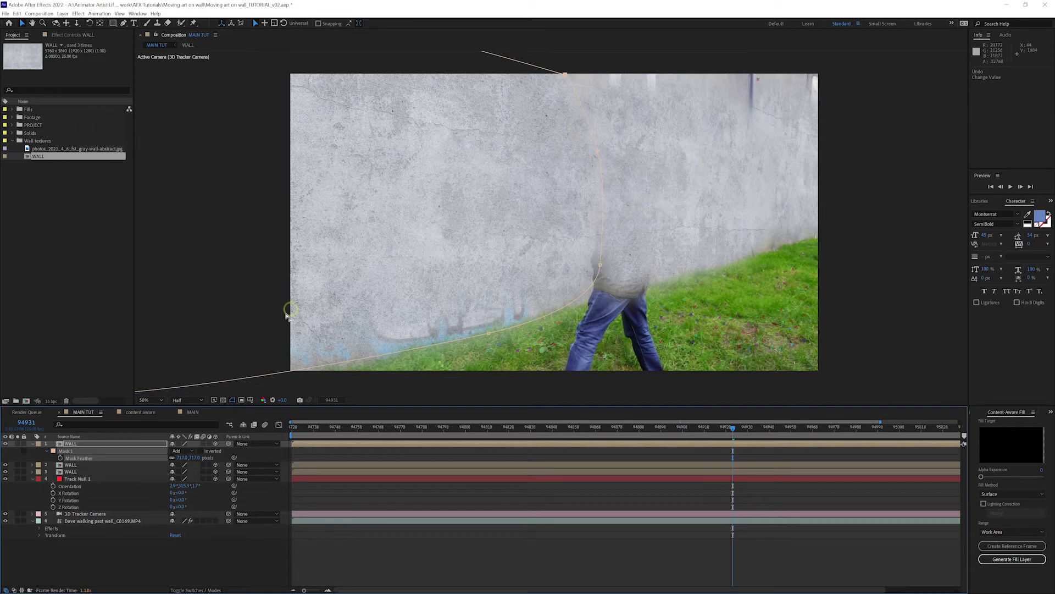
{"action": "left_click", "coordinate": [181, 457]}
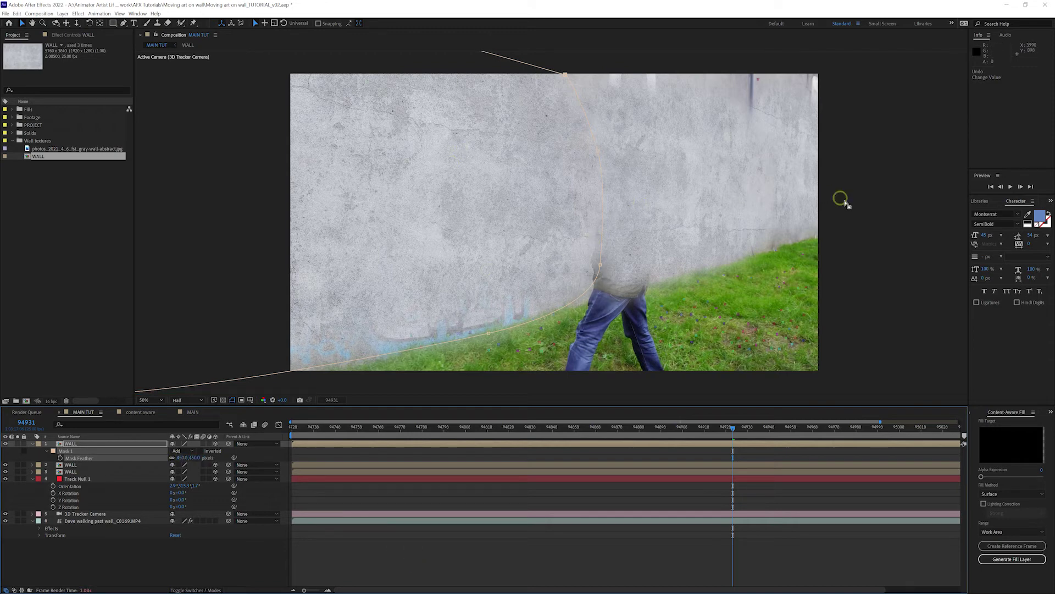
{"action": "left_click", "coordinate": [756, 547]}
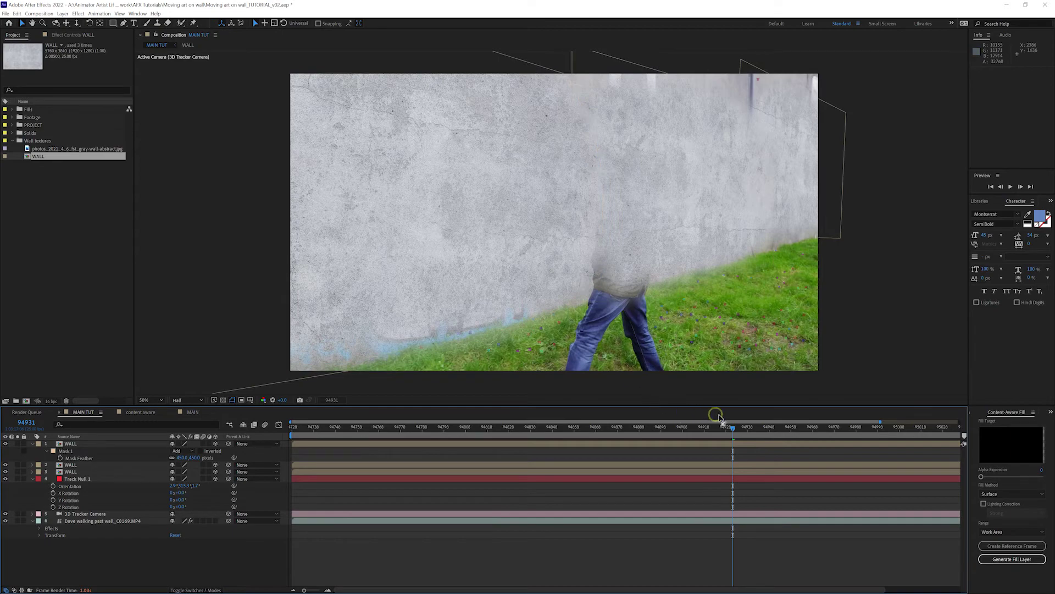
Set preview resolution to Third and start the work area at frame 94832
{"action": "mouse_move", "coordinate": [732, 428]}
{"action": "left_mouse_down"}
{"action": "mouse_move", "coordinate": [414, 429]}
{"action": "mouse_move", "coordinate": [532, 435]}
{"action": "left_mouse_up"}
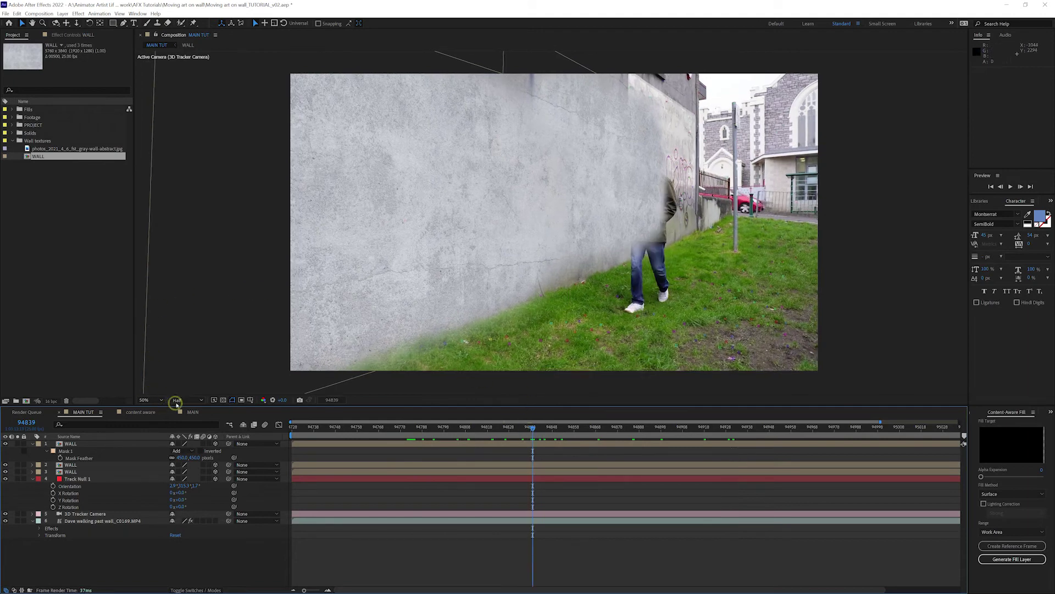
{"action": "left_click", "coordinate": [182, 400]}
{"action": "left_click", "coordinate": [186, 434]}
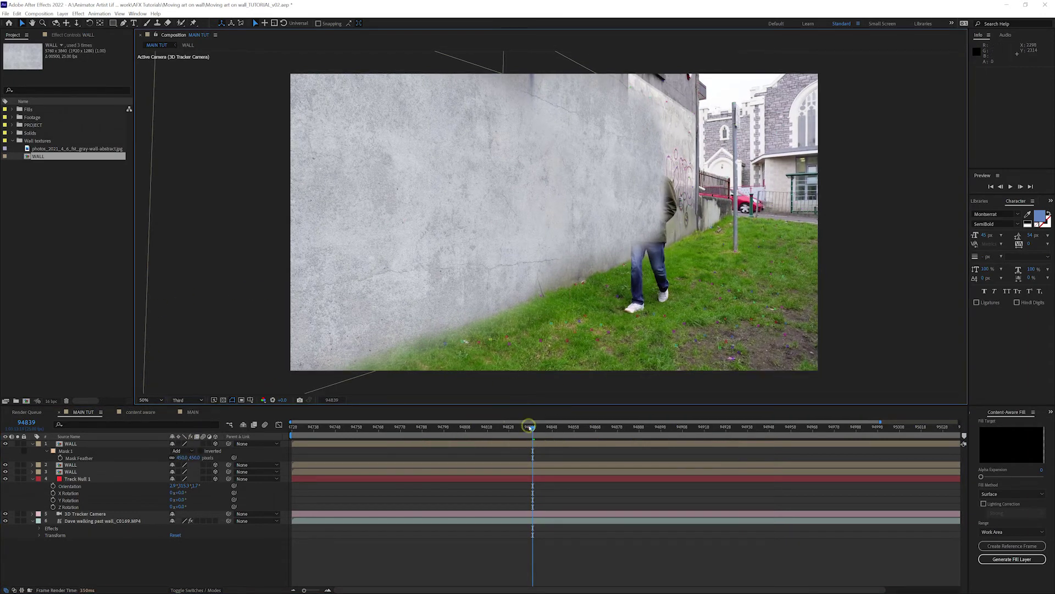
{"action": "left_click_drag", "start_coordinate": [531, 428], "coordinate": [518, 428]}
{"action": "key", "text": "b"}
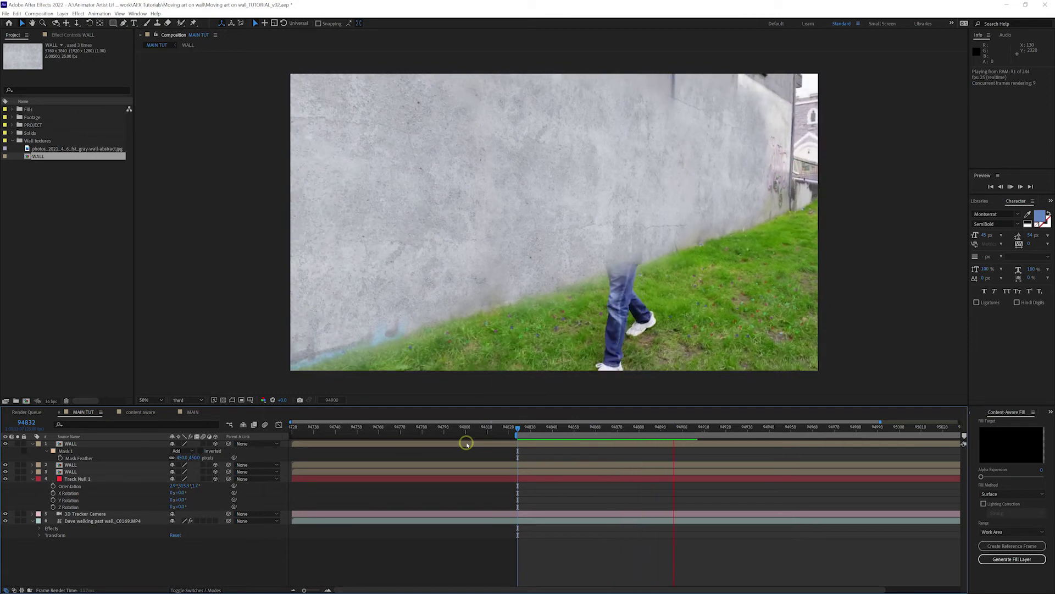
{"action": "key", "text": "F11"}
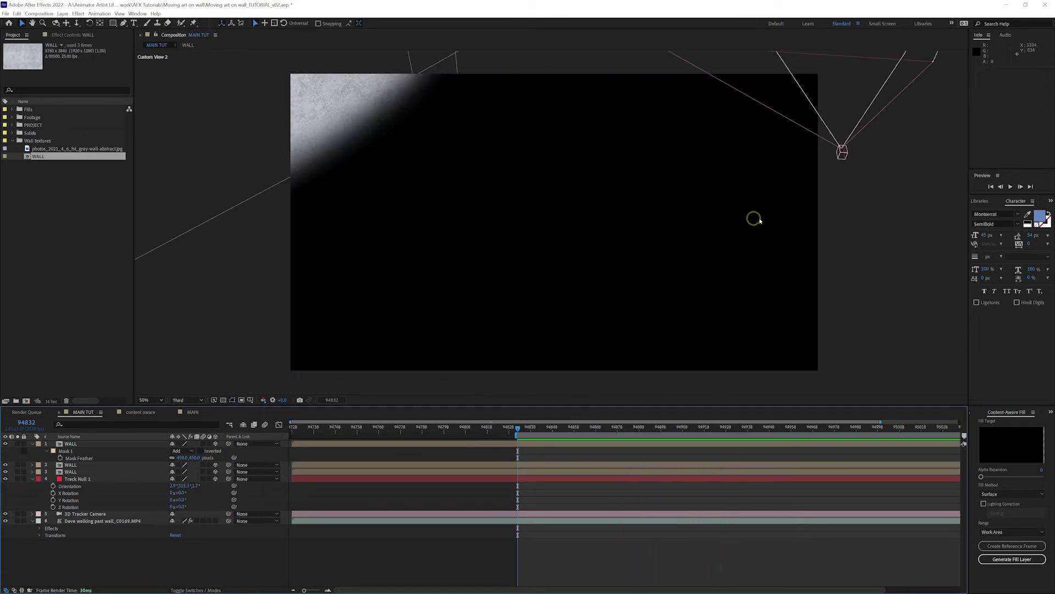
Switch the viewer back to the tracker camera view and preview the work area
{"action": "right_click", "coordinate": [870, 253]}
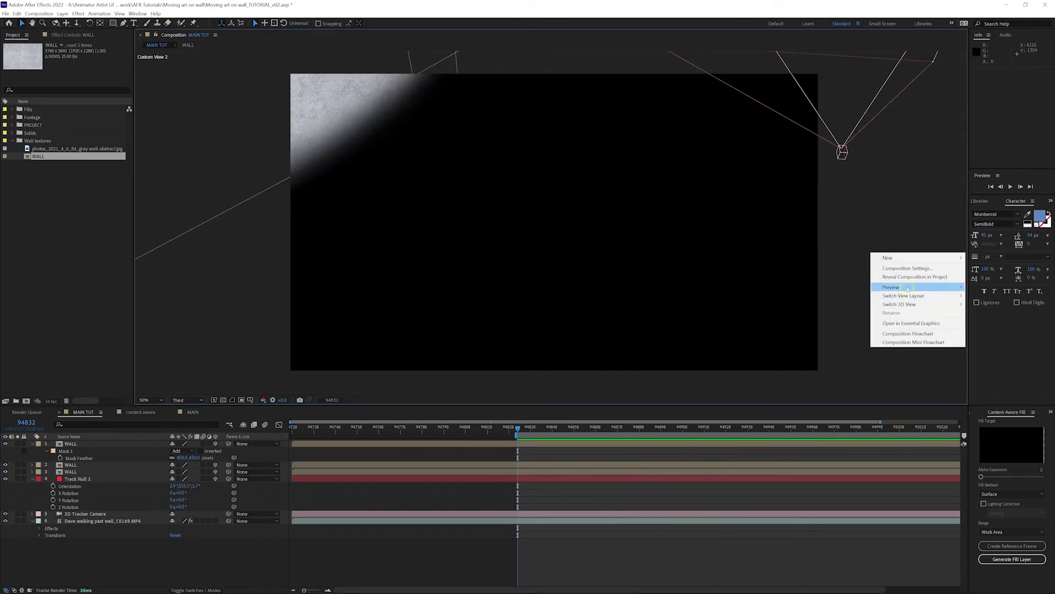
{"action": "mouse_move", "coordinate": [901, 287]}
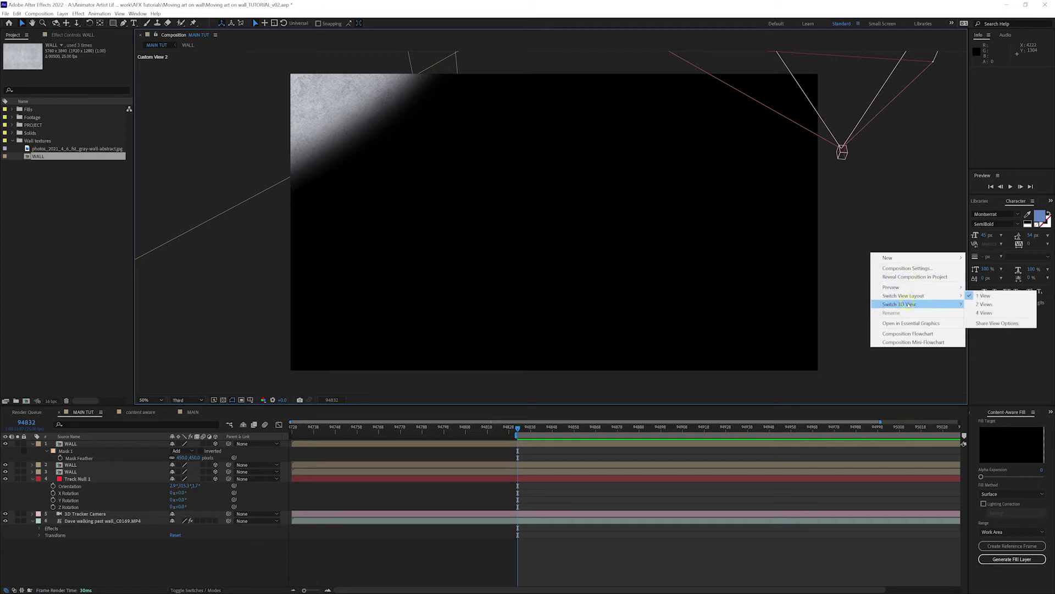
{"action": "mouse_move", "coordinate": [910, 305]}
{"action": "left_click", "coordinate": [824, 304]}
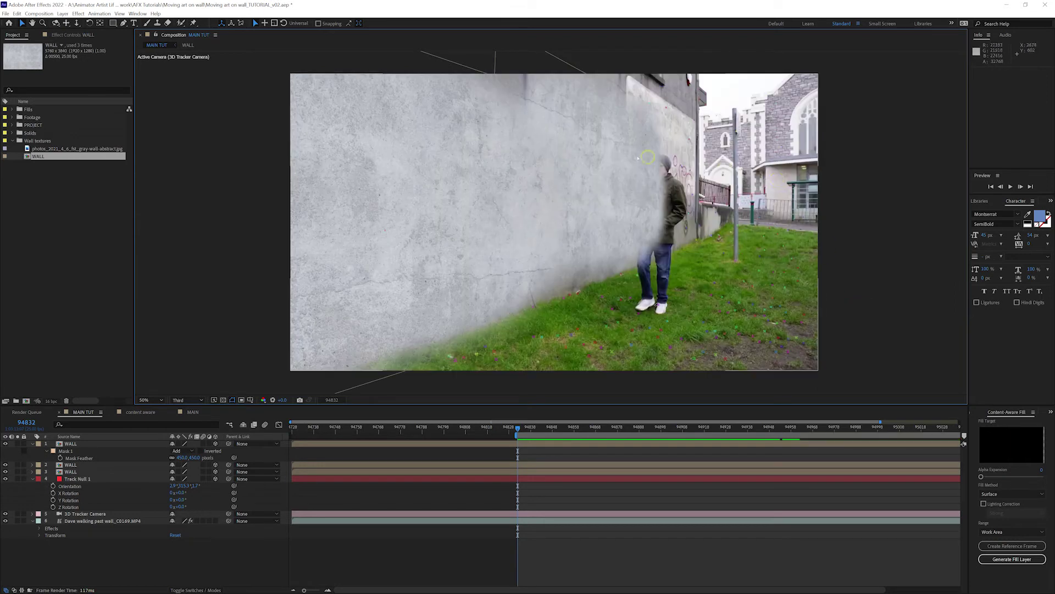
{"action": "key", "text": "space"}
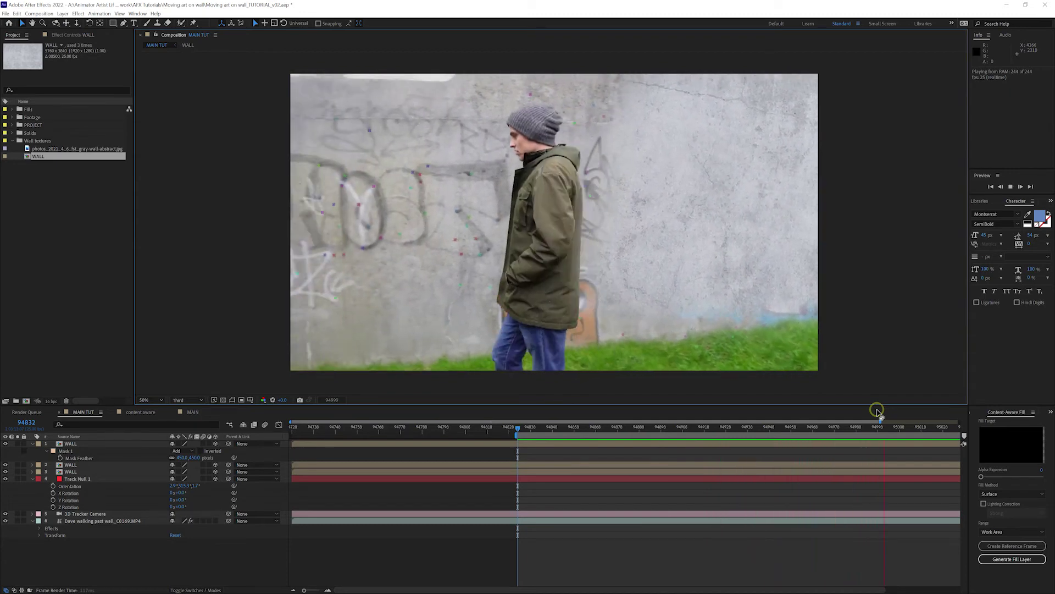
{"action": "key", "text": "space"}
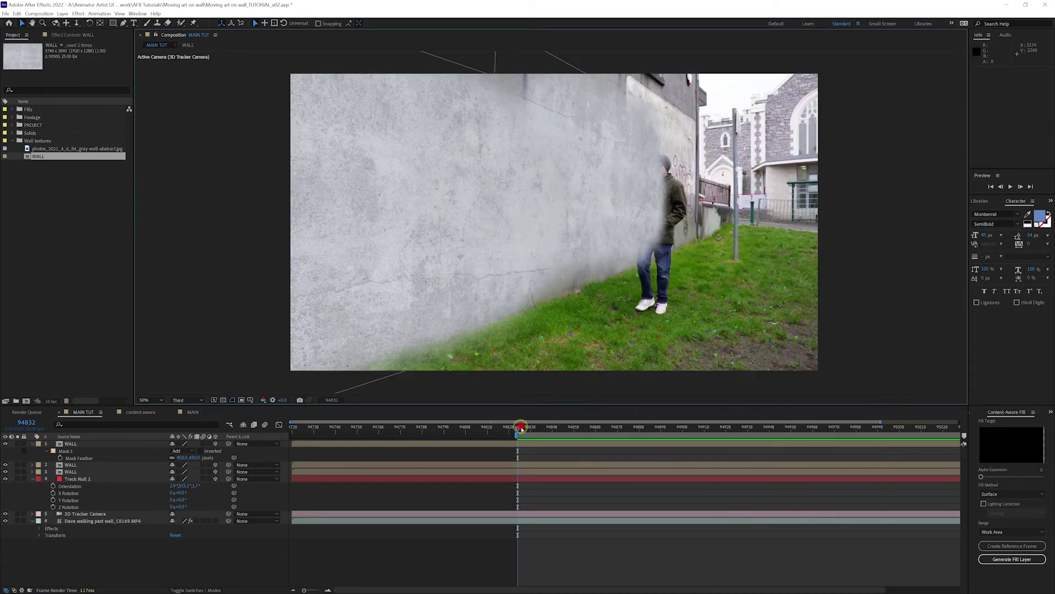
Hide the top WALL layer, select the walking footage layer, and settle on frame 94981
{"action": "left_click_drag", "start_coordinate": [521, 427], "coordinate": [882, 432]}
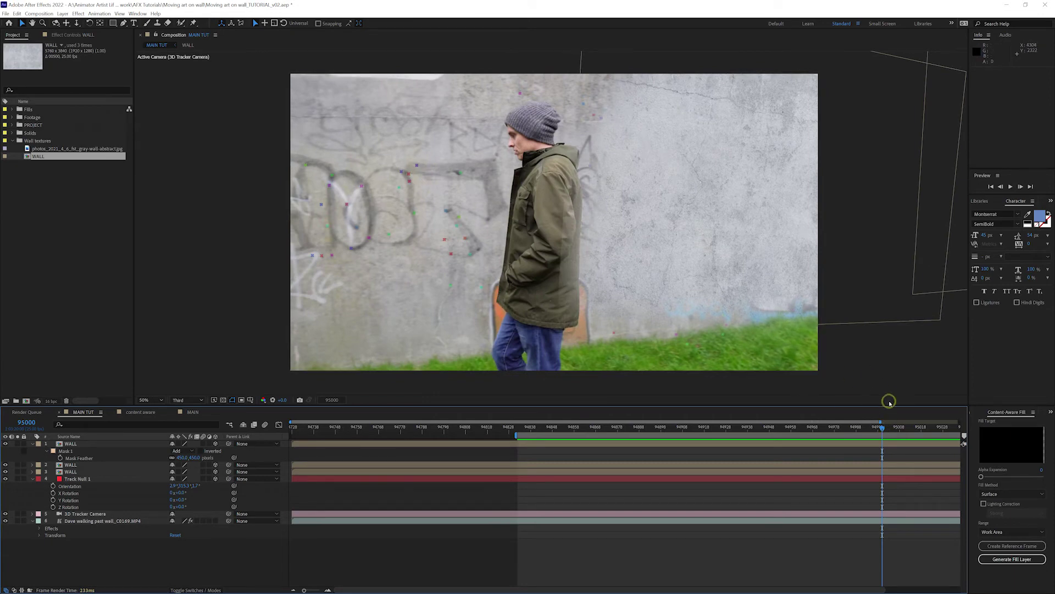
{"action": "mouse_move", "coordinate": [881, 428]}
{"action": "left_mouse_down"}
{"action": "mouse_move", "coordinate": [857, 430]}
{"action": "mouse_move", "coordinate": [865, 430]}
{"action": "left_mouse_up"}
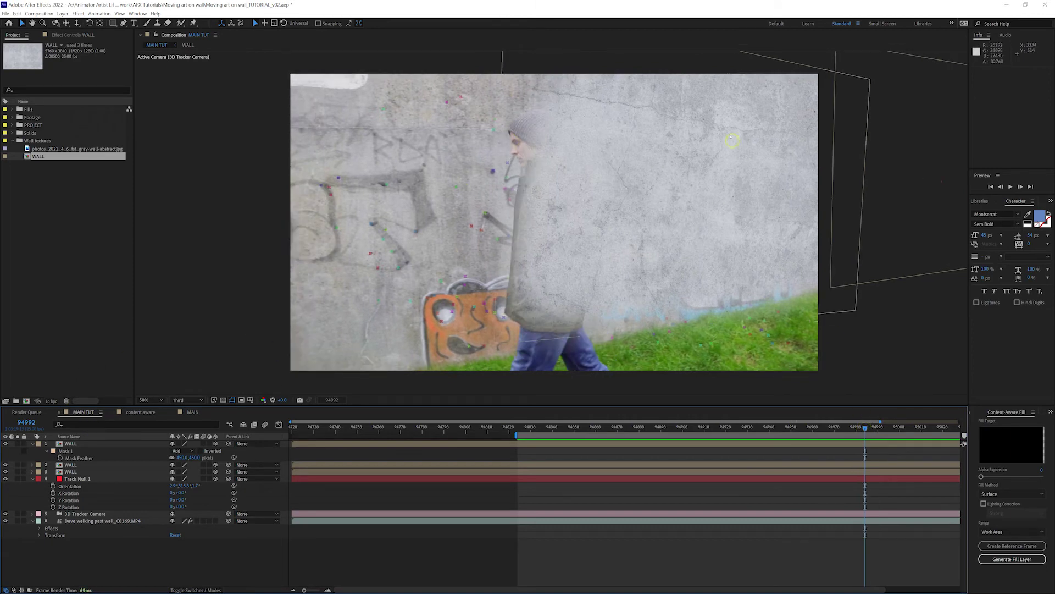
{"action": "left_click", "coordinate": [81, 451]}
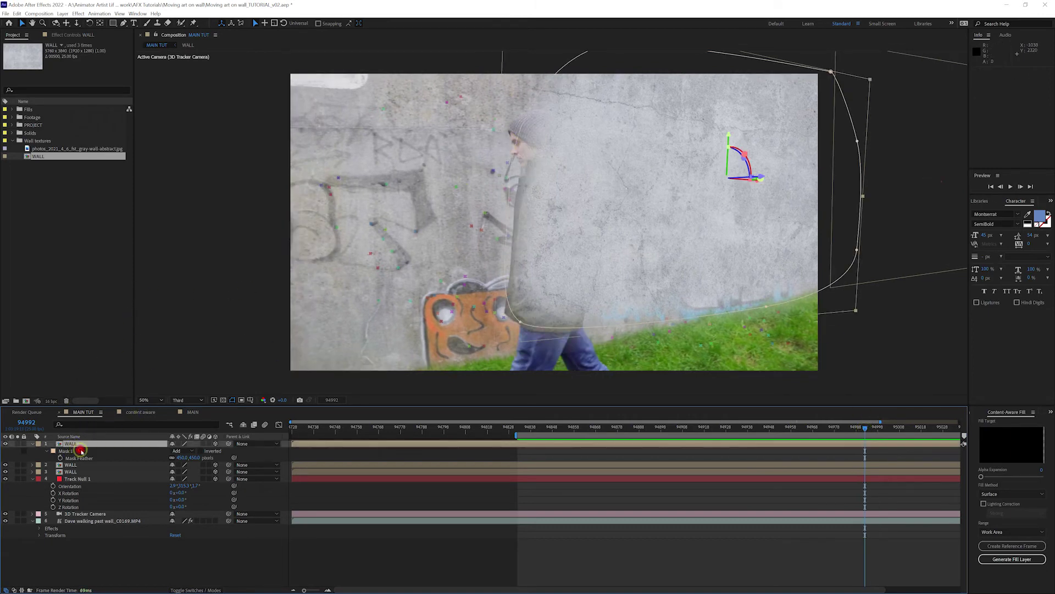
{"action": "left_click", "coordinate": [31, 444]}
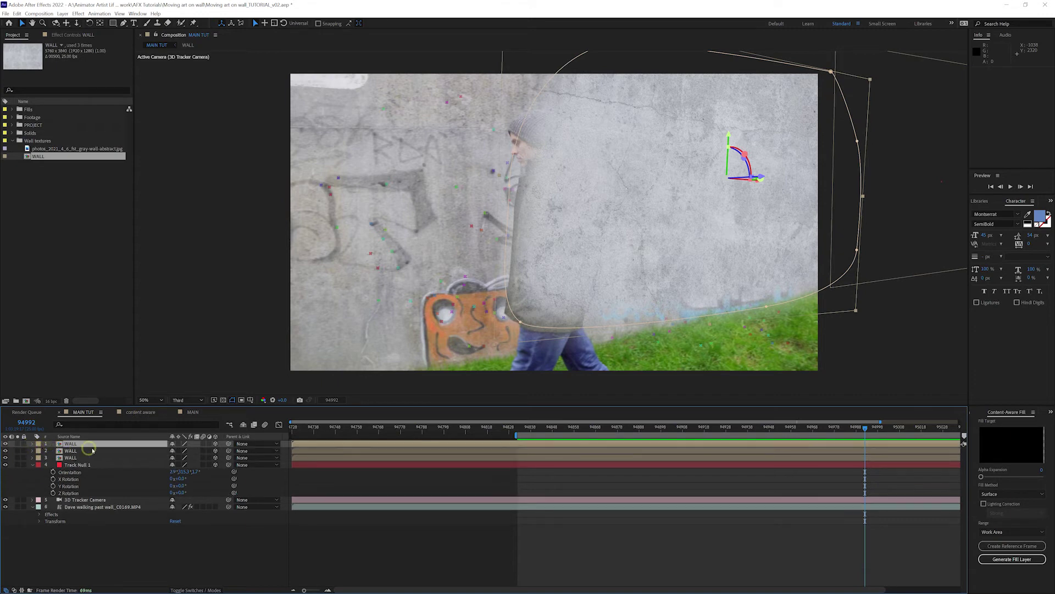
{"action": "left_click", "coordinate": [5, 444]}
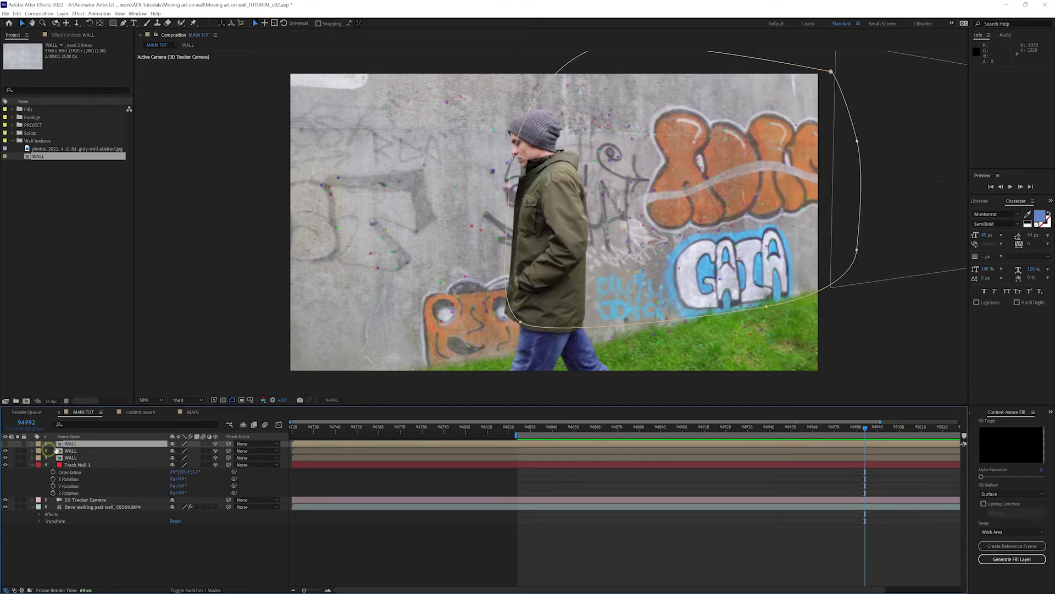
{"action": "left_click", "coordinate": [95, 508]}
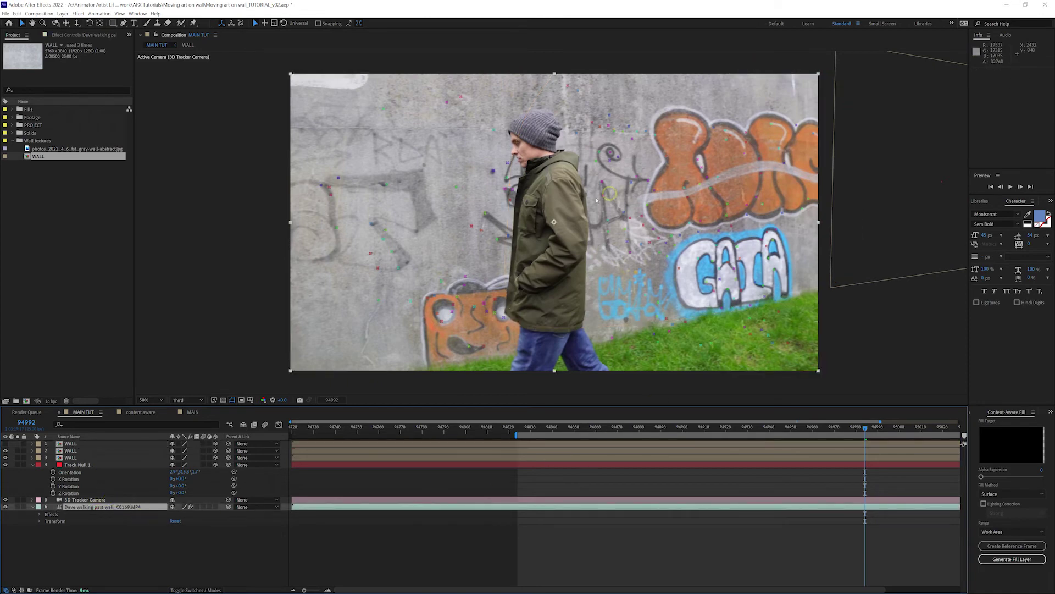
{"action": "left_click_drag", "start_coordinate": [855, 429], "coordinate": [833, 430]}
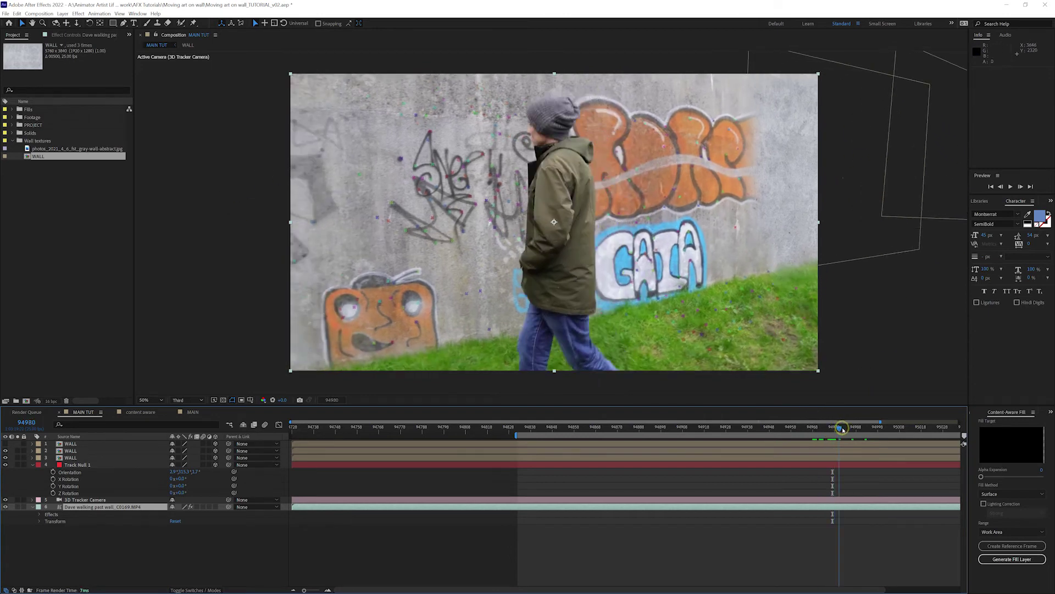
{"action": "left_click_drag", "start_coordinate": [834, 427], "coordinate": [841, 427]}
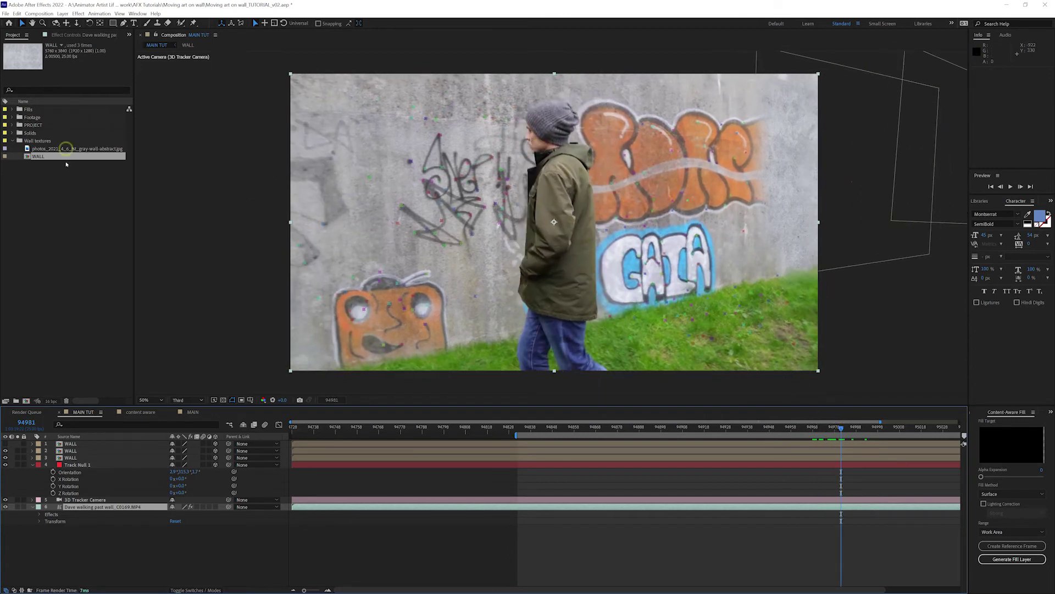
Move the walking footage above the tracker camera and select its 3D Camera Tracker effect
{"action": "key", "text": "ctrl+bracketright"}
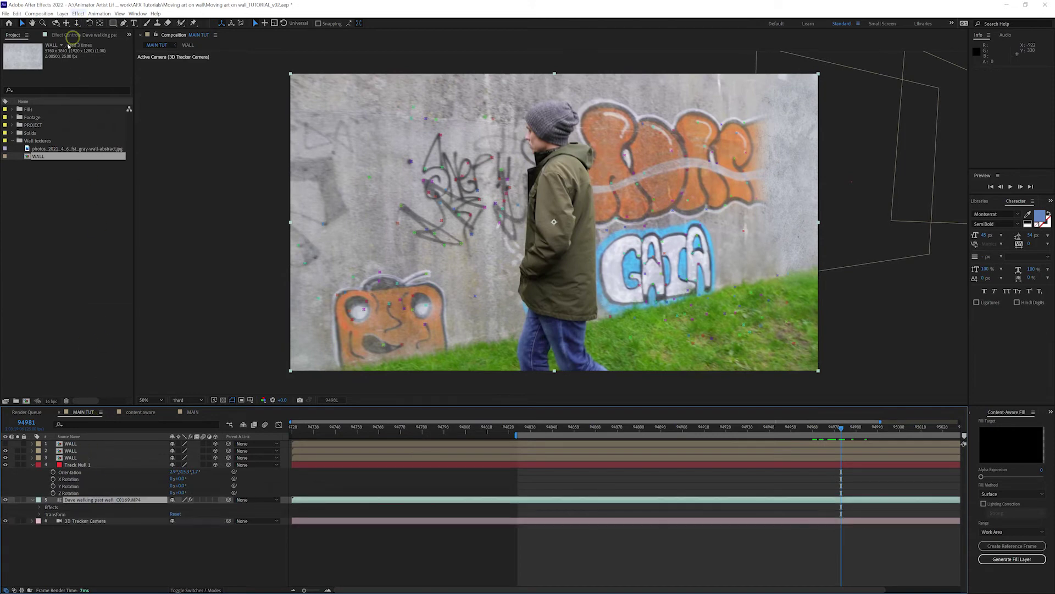
{"action": "left_click", "coordinate": [86, 36]}
{"action": "left_click", "coordinate": [52, 128]}
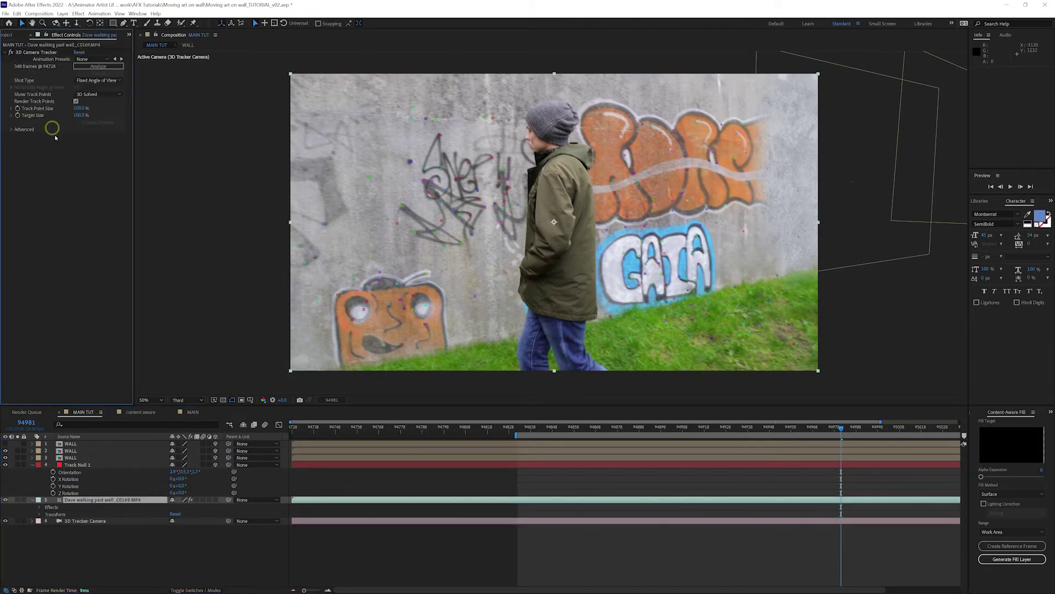
{"action": "left_click", "coordinate": [30, 57]}
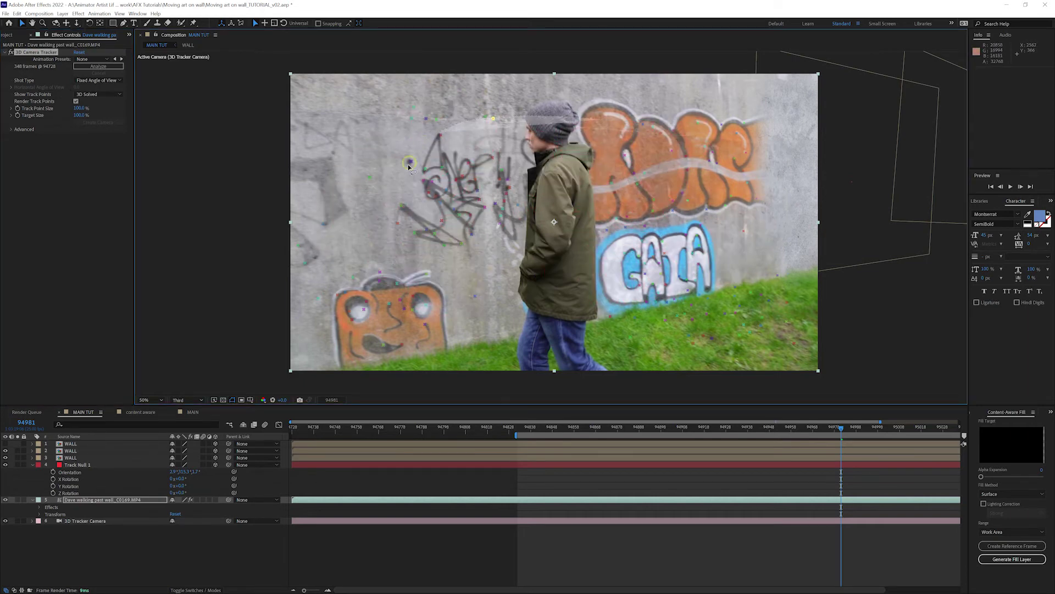
Select track points over the left graffiti and create a Track Null on that plane
{"action": "left_click_drag", "start_coordinate": [600, 112], "coordinate": [406, 251]}
{"action": "left_click_drag", "start_coordinate": [571, 305], "coordinate": [690, 118]}
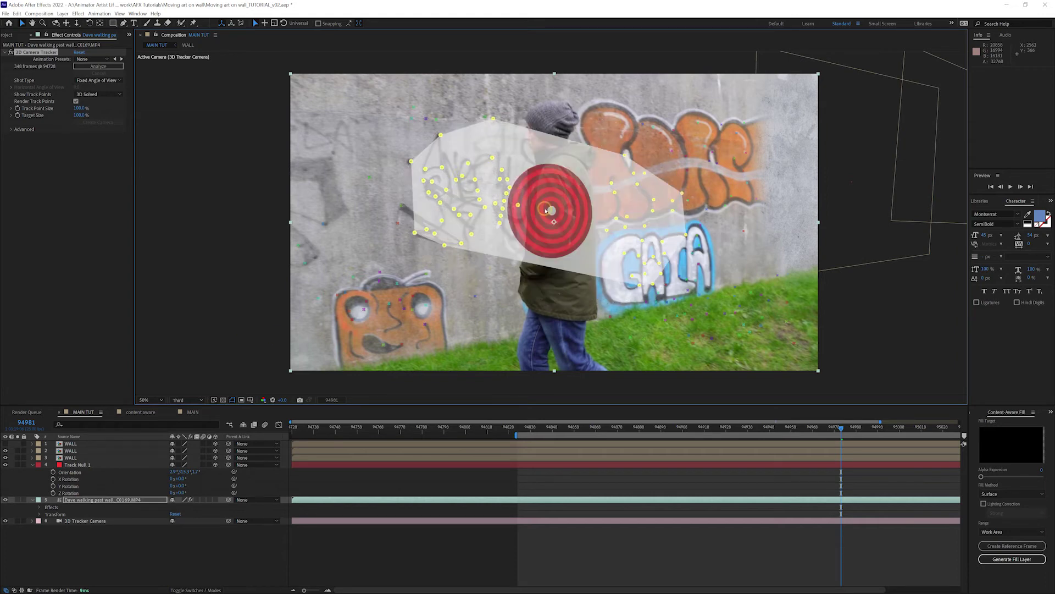
{"action": "right_click", "coordinate": [549, 195]}
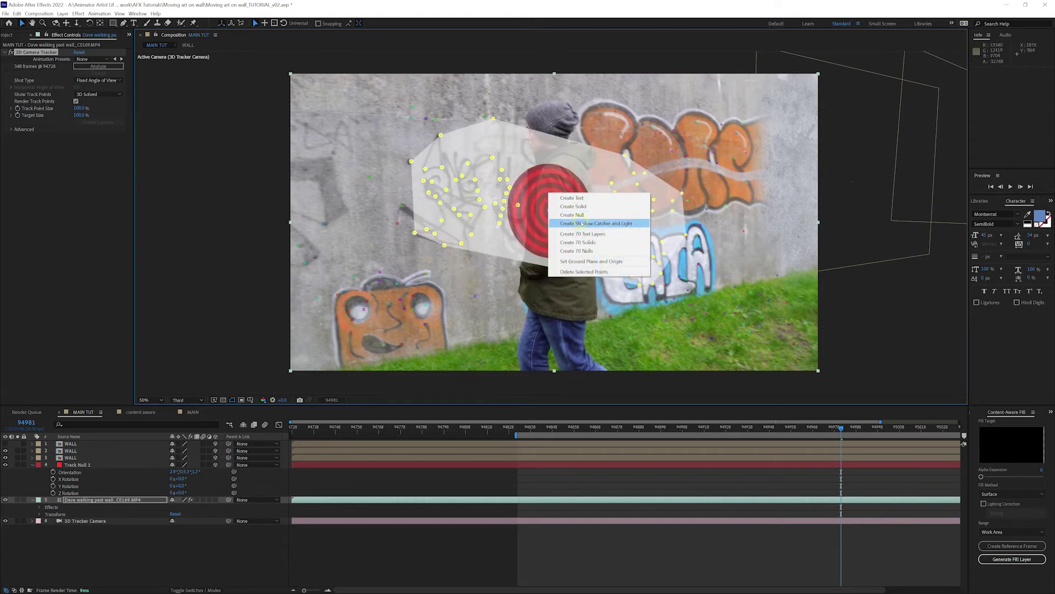
{"action": "left_click", "coordinate": [611, 270]}
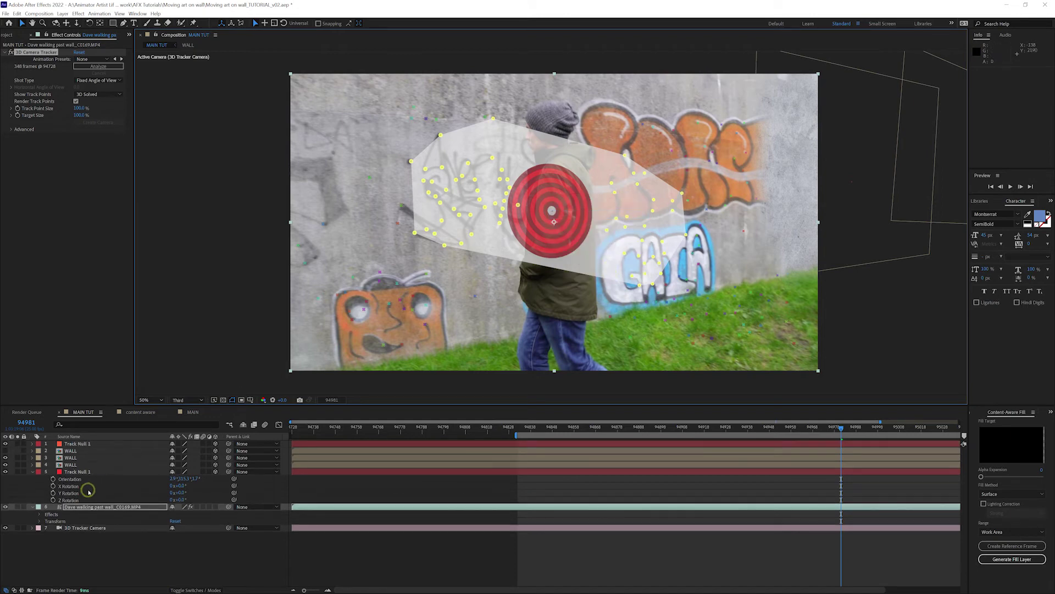
{"action": "left_click", "coordinate": [83, 443]}
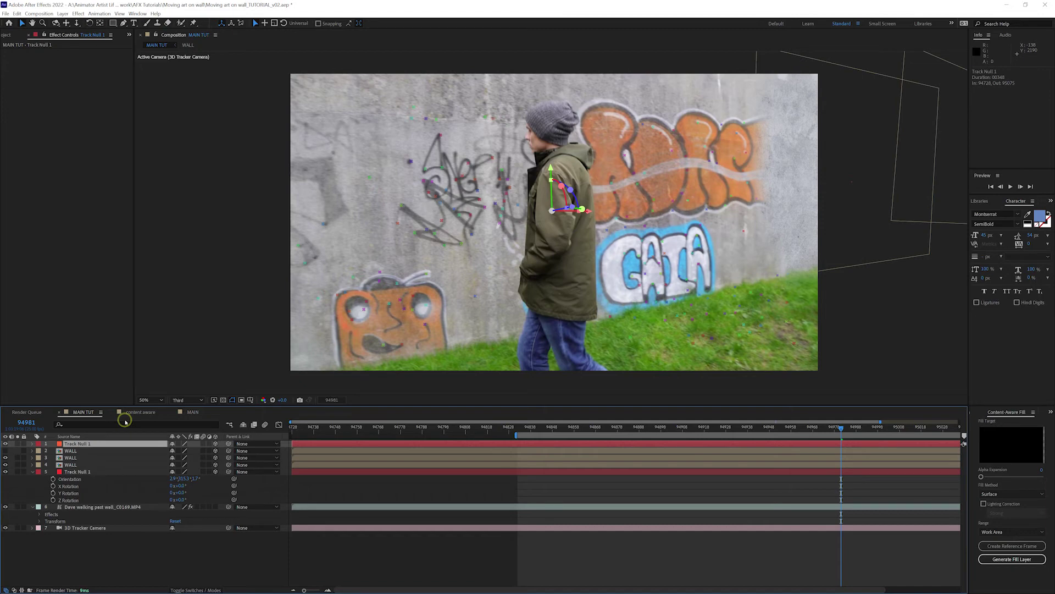
Rename the new null to 'Track Null 2'
{"action": "key", "text": "Return"}
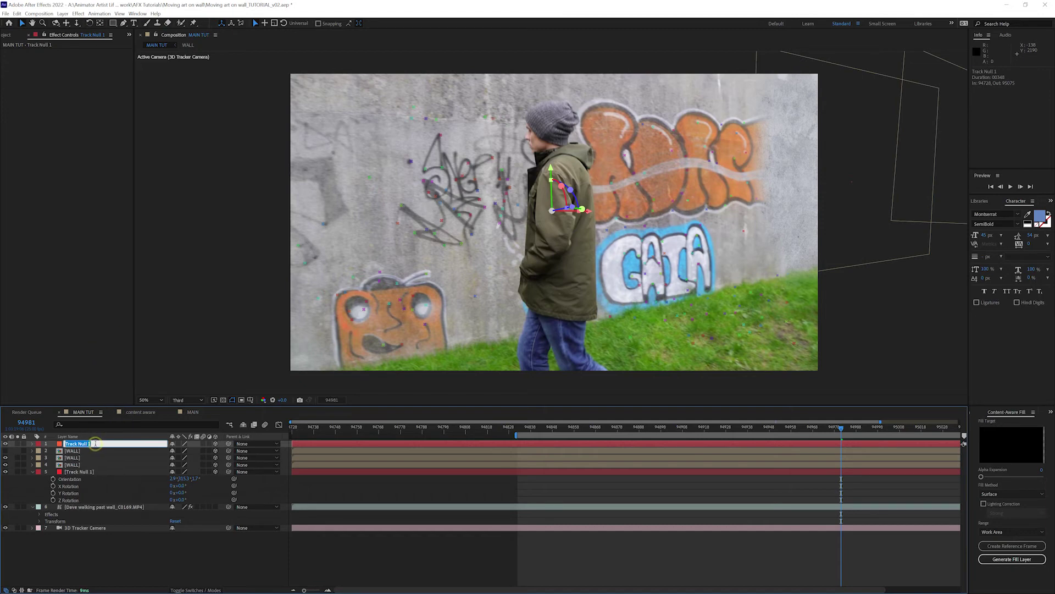
{"action": "type", "text": "2"}
{"action": "key", "text": "Return"}
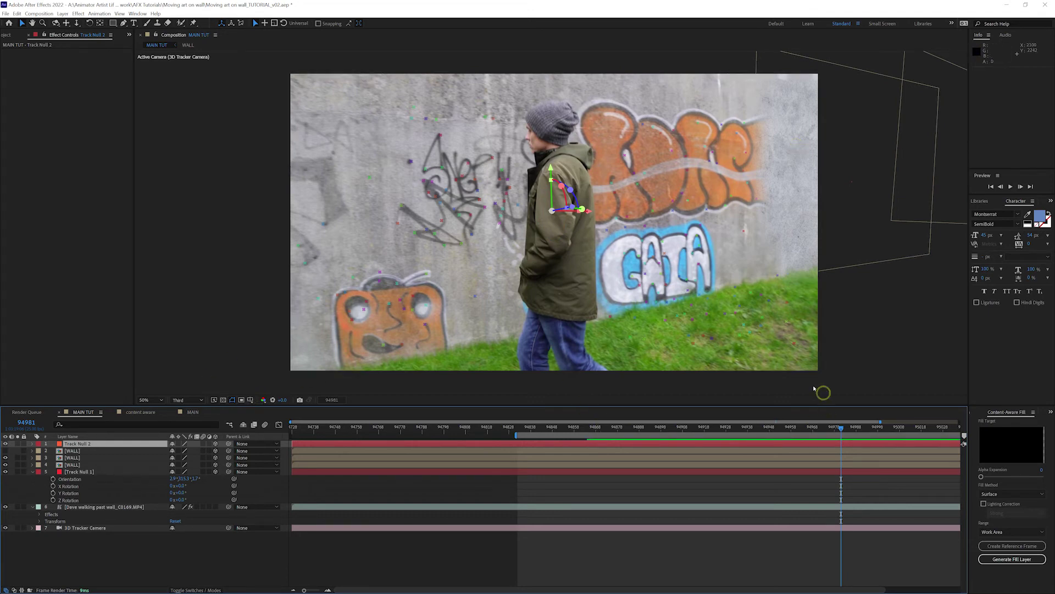
Duplicate a WALL layer and place the copy directly under Track Null 2
{"action": "left_click", "coordinate": [798, 213]}
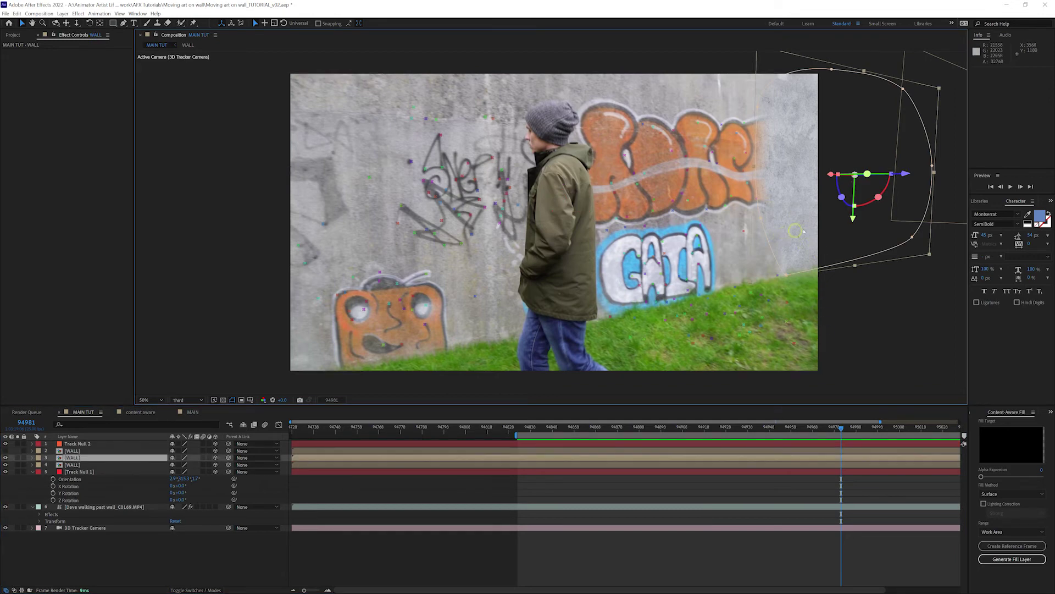
{"action": "key", "text": "ctrl+d"}
{"action": "left_click_drag", "start_coordinate": [831, 175], "coordinate": [704, 174]}
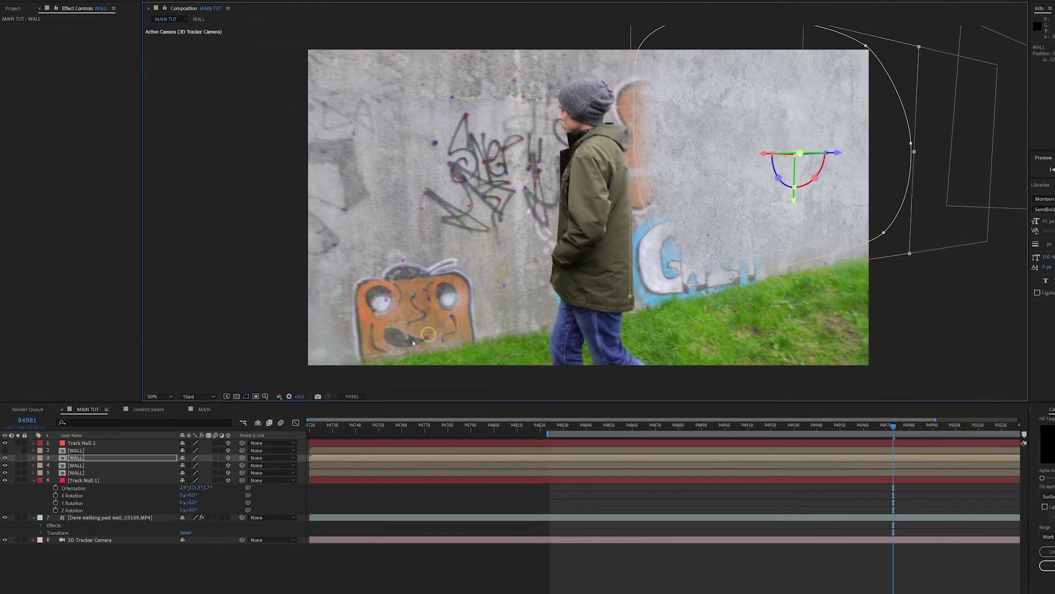
{"action": "left_click_drag", "start_coordinate": [101, 457], "coordinate": [139, 450]}
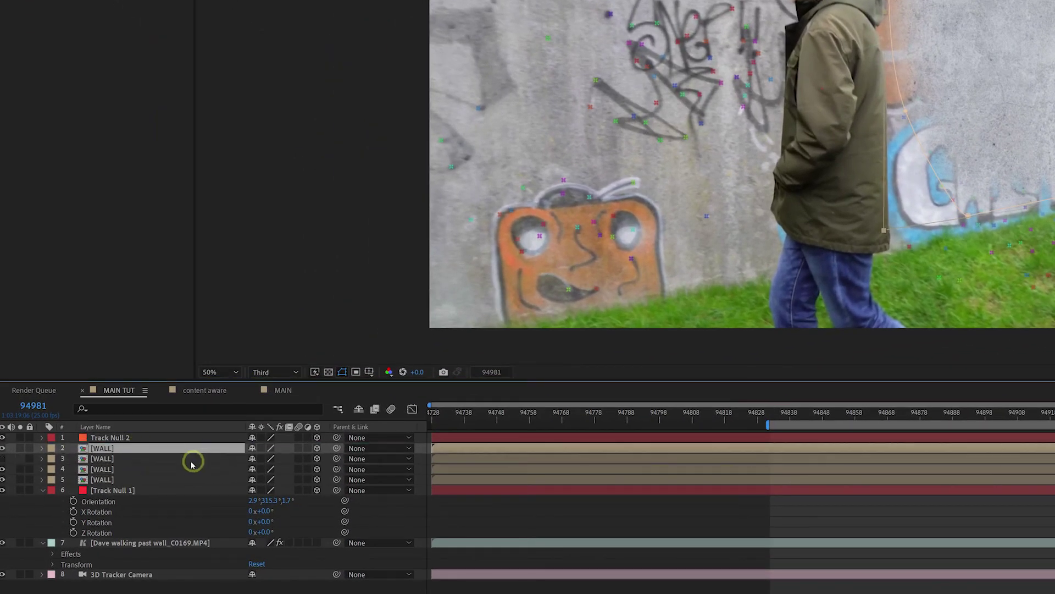
Copy Track Null 2's Position (-5420.5, 1579.2, 2306.9) onto the new WALL layer
{"action": "key", "text": "p"}
{"action": "left_click", "coordinate": [157, 438]}
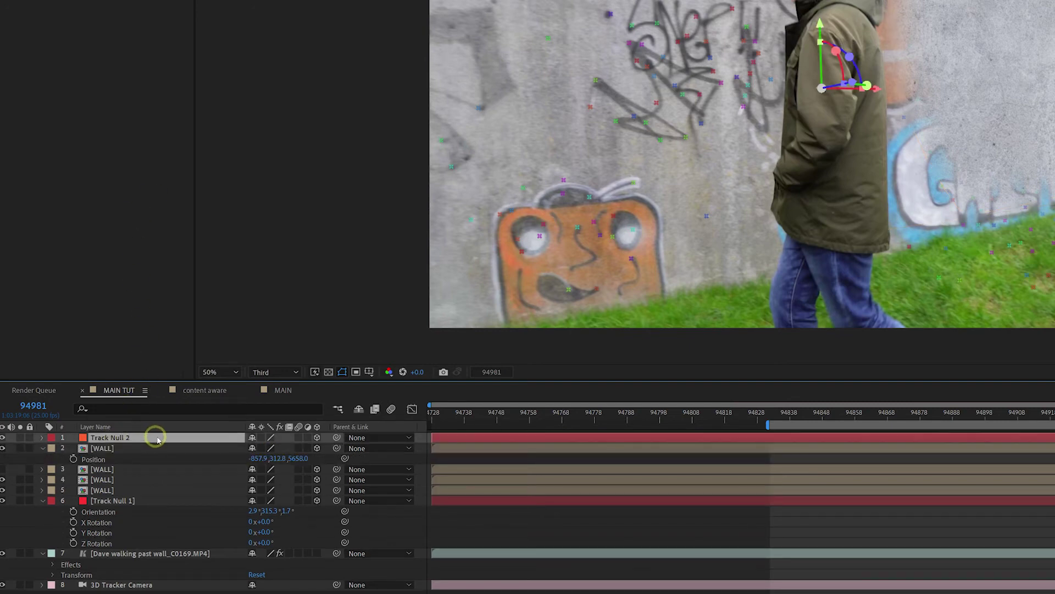
{"action": "key", "text": "p"}
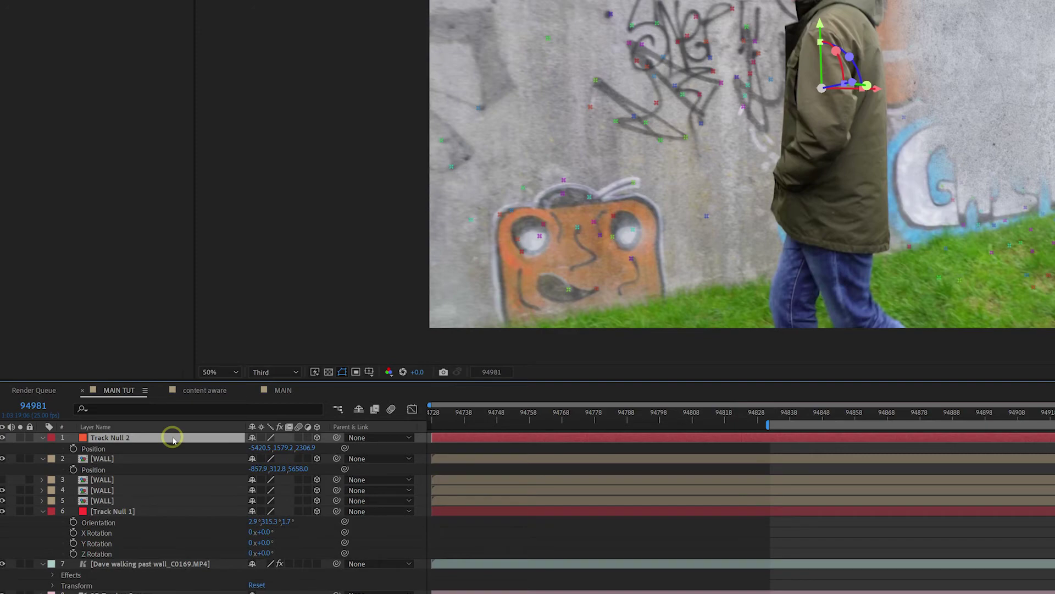
{"action": "left_click", "coordinate": [104, 448]}
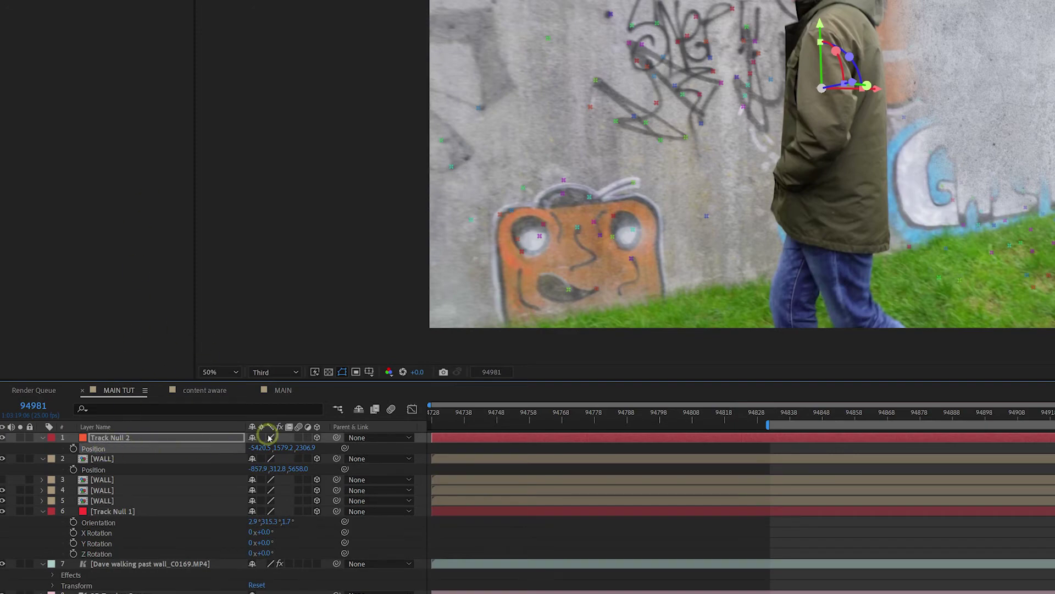
{"action": "left_click", "coordinate": [99, 470]}
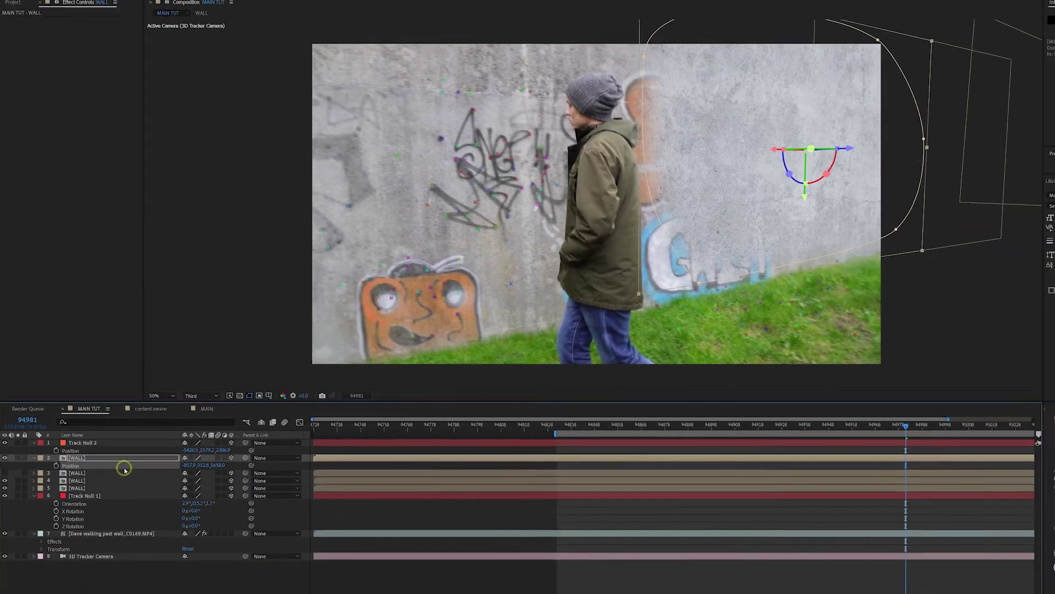
{"action": "key", "text": "ctrl+v"}
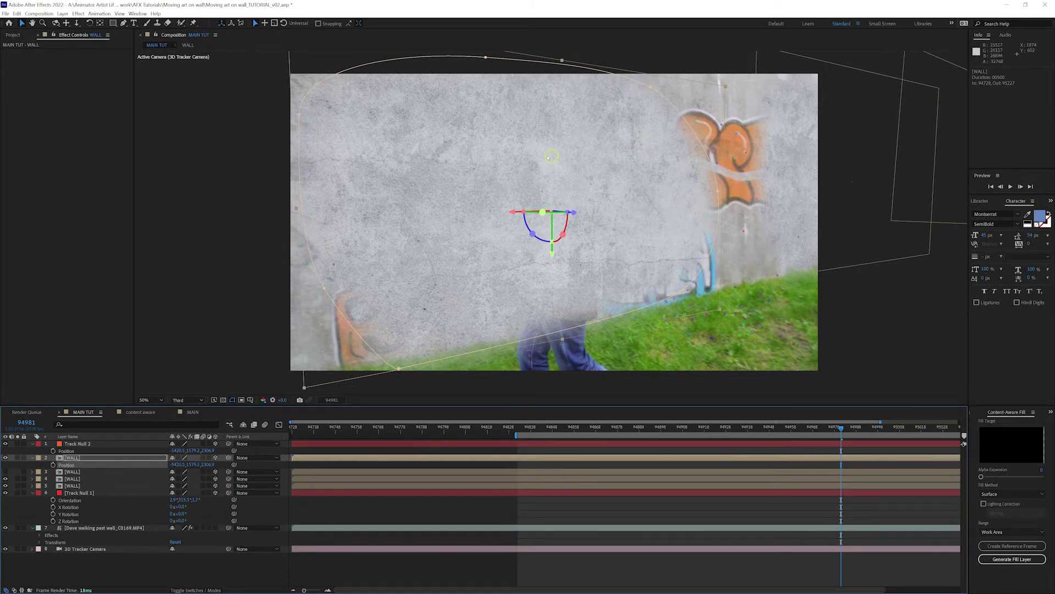
Show Orientation on Track Null 2 and the new WALL layer to match their values
{"action": "left_click", "coordinate": [78, 444]}
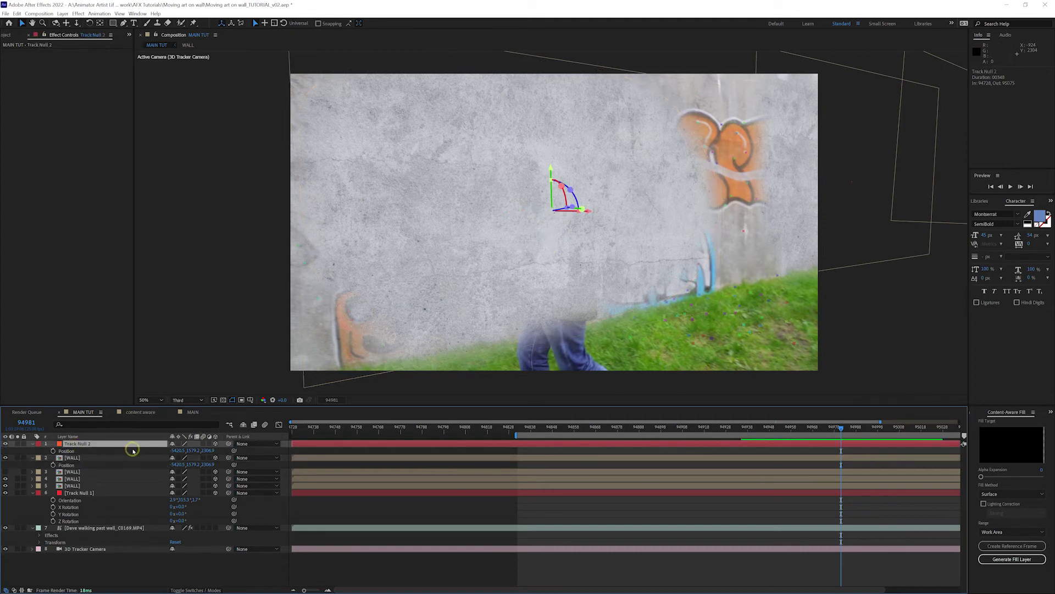
{"action": "key", "text": "r"}
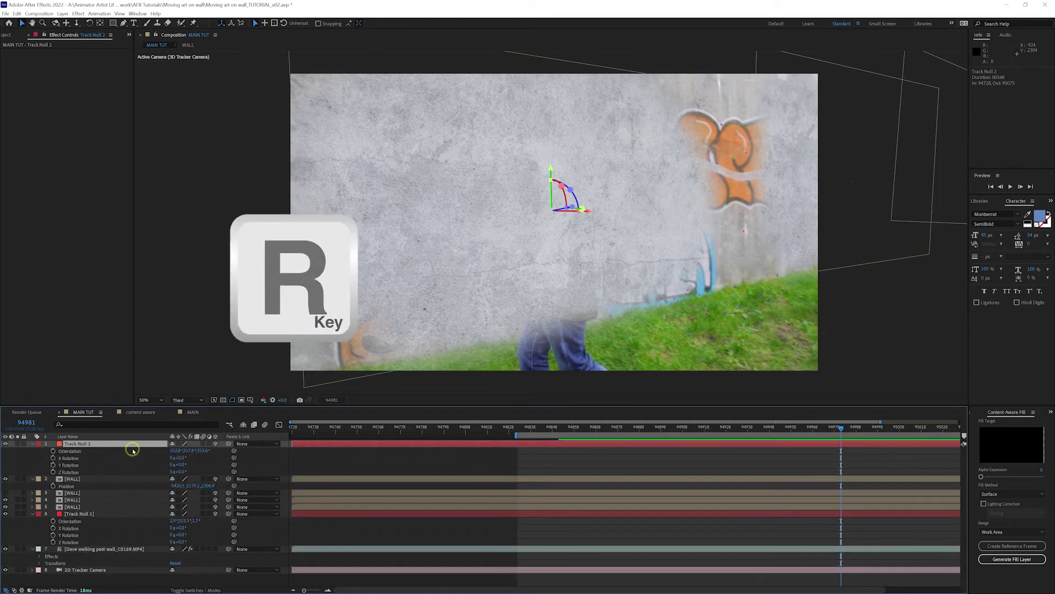
{"action": "left_click", "coordinate": [83, 449]}
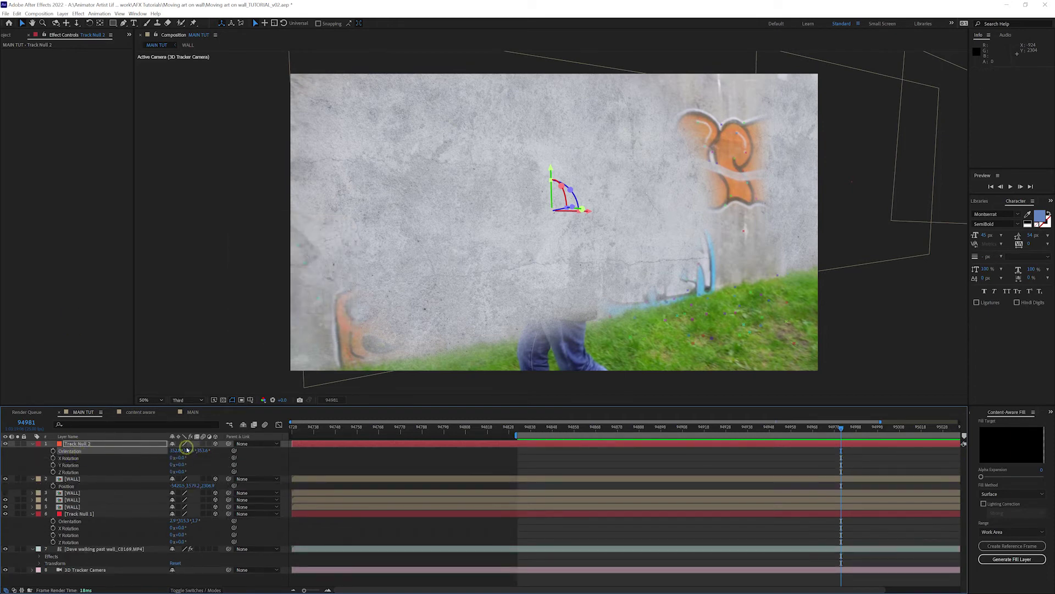
{"action": "left_click", "coordinate": [73, 479]}
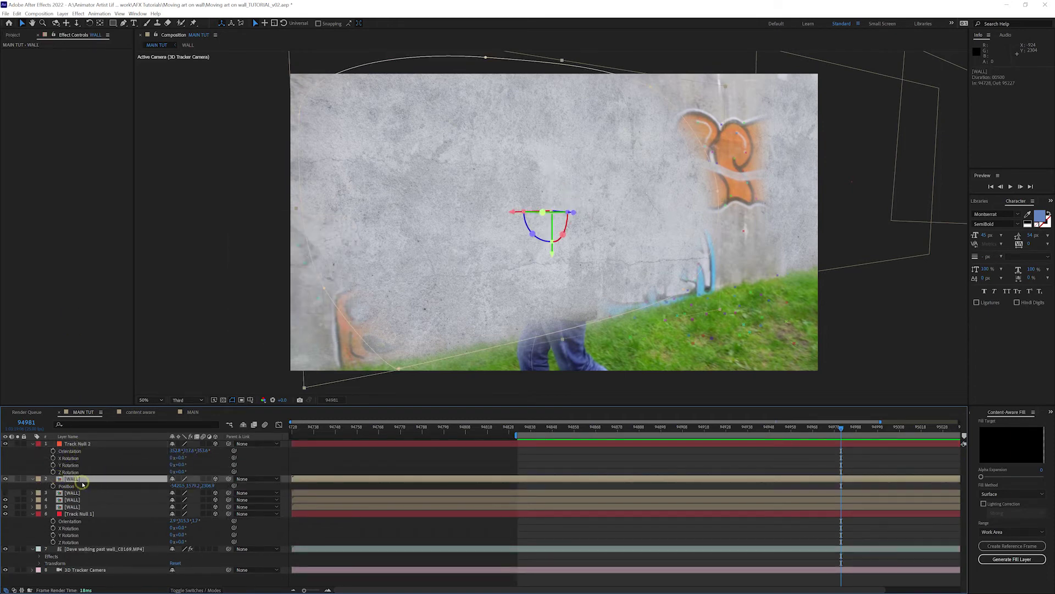
{"action": "key", "text": "r"}
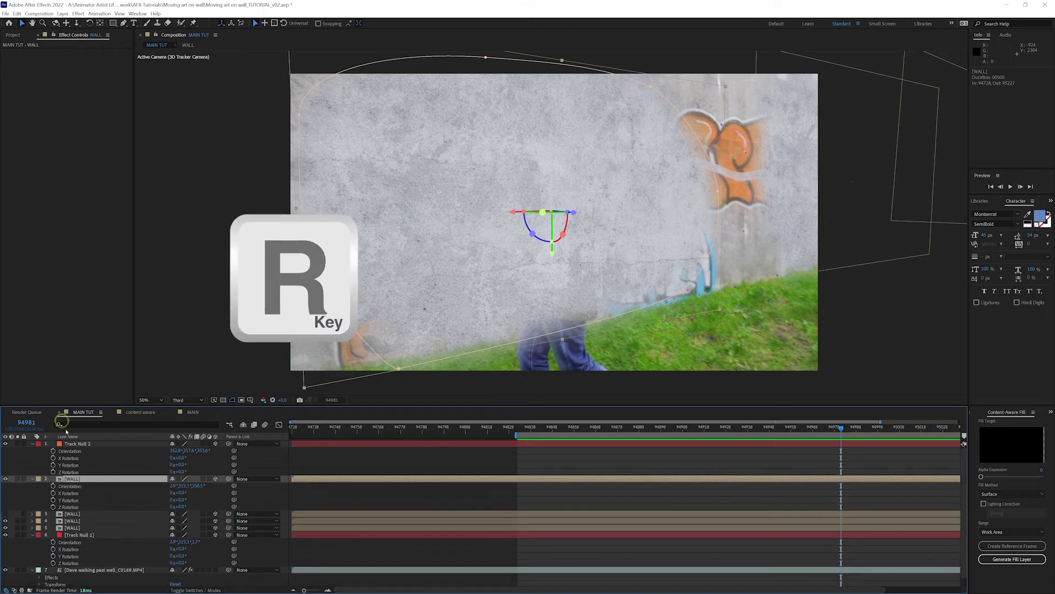
{"action": "left_click", "coordinate": [124, 486]}
Paste Track Null 2's orientation (352.8°, 317.6°, 353.6°) onto the WALL copy and slide it over the graffiti
{"action": "key", "text": "ctrl+v"}
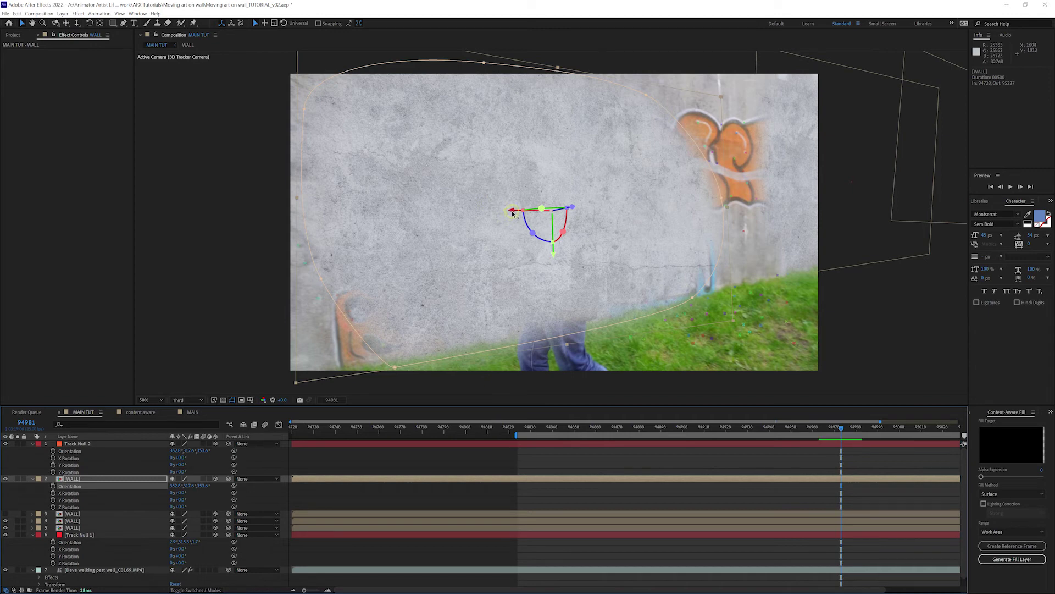
{"action": "left_click_drag", "start_coordinate": [513, 214], "coordinate": [431, 221]}
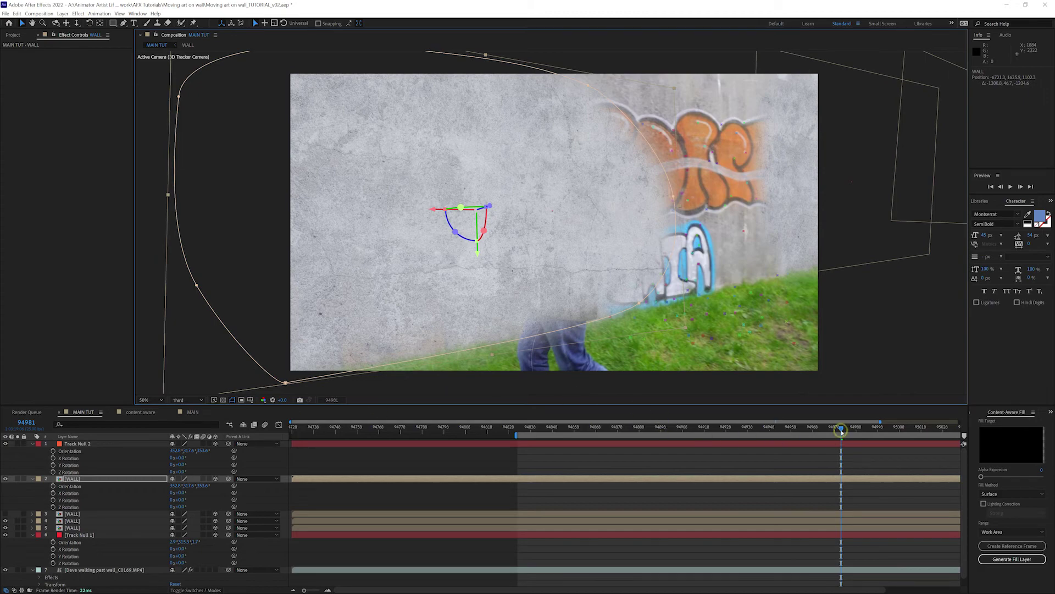
{"action": "mouse_move", "coordinate": [841, 432]}
{"action": "left_mouse_down"}
{"action": "mouse_move", "coordinate": [737, 432]}
{"action": "mouse_move", "coordinate": [767, 432]}
{"action": "left_mouse_up"}
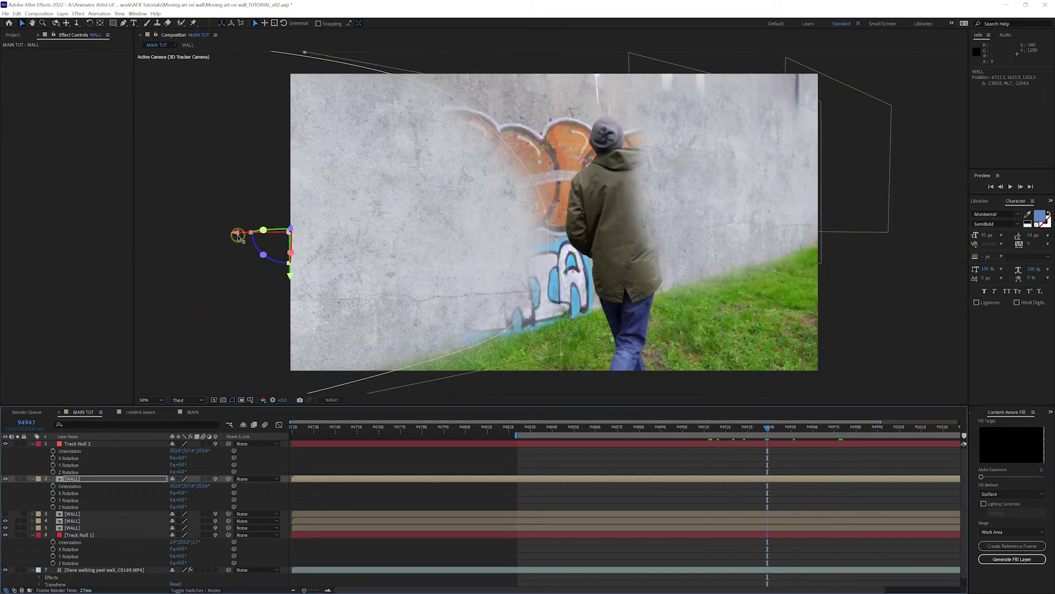
{"action": "left_click_drag", "start_coordinate": [238, 235], "coordinate": [426, 231]}
{"action": "left_click_drag", "start_coordinate": [430, 278], "coordinate": [425, 234]}
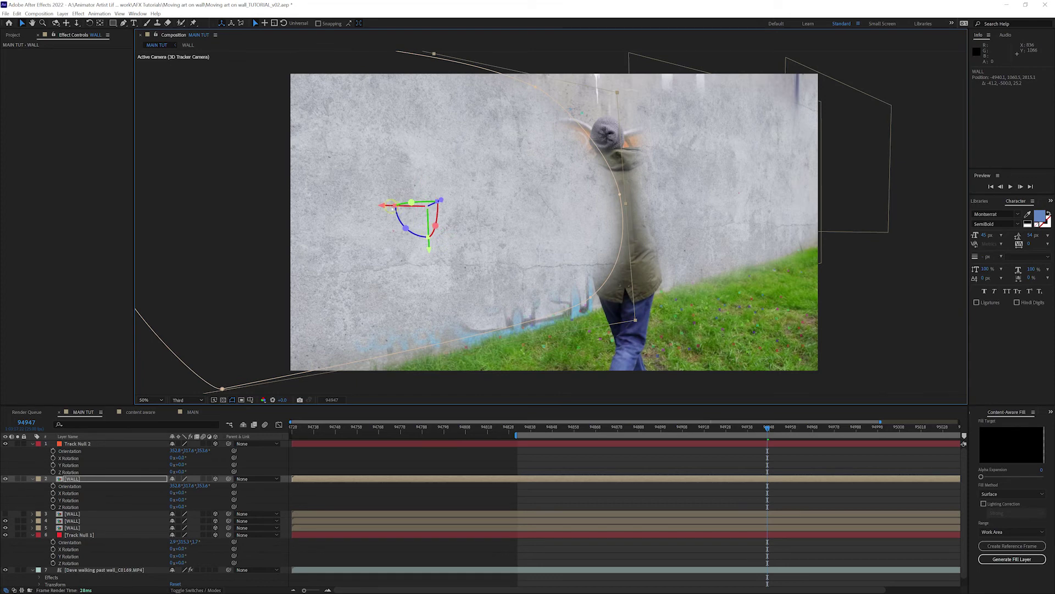
{"action": "left_click_drag", "start_coordinate": [382, 208], "coordinate": [493, 218]}
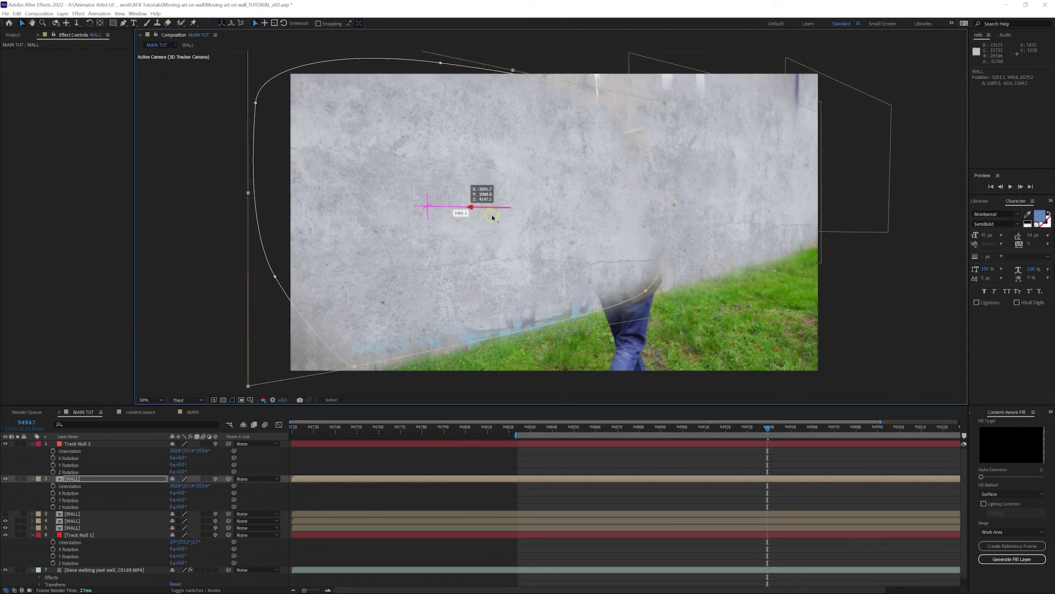
{"action": "mouse_move", "coordinate": [493, 218]}
{"action": "left_mouse_down"}
{"action": "mouse_move", "coordinate": [474, 229]}
{"action": "mouse_move", "coordinate": [518, 266]}
{"action": "mouse_move", "coordinate": [516, 256]}
{"action": "left_mouse_up"}
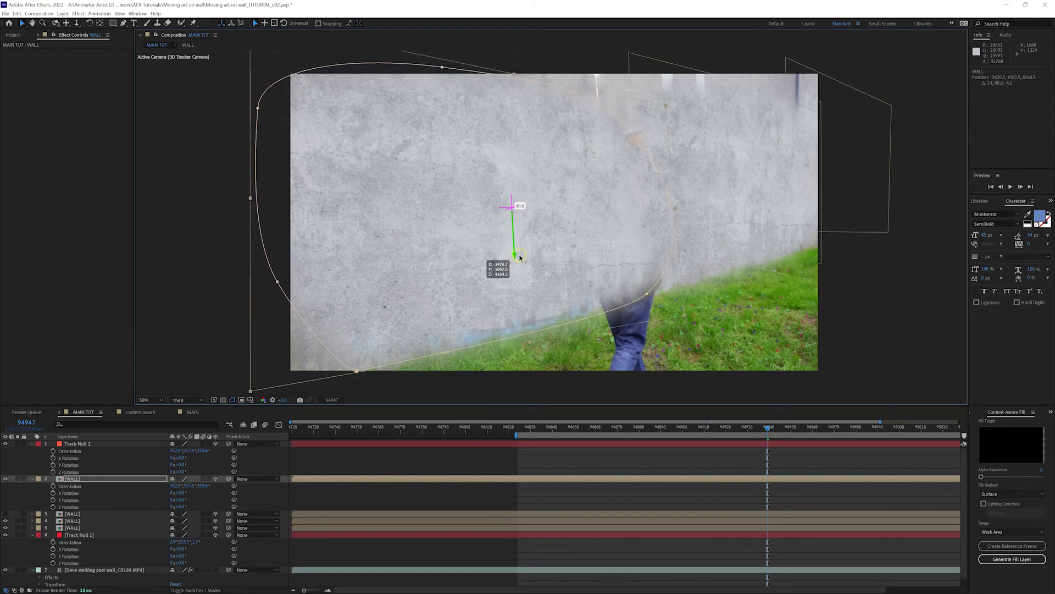
{"action": "left_click", "coordinate": [848, 256]}
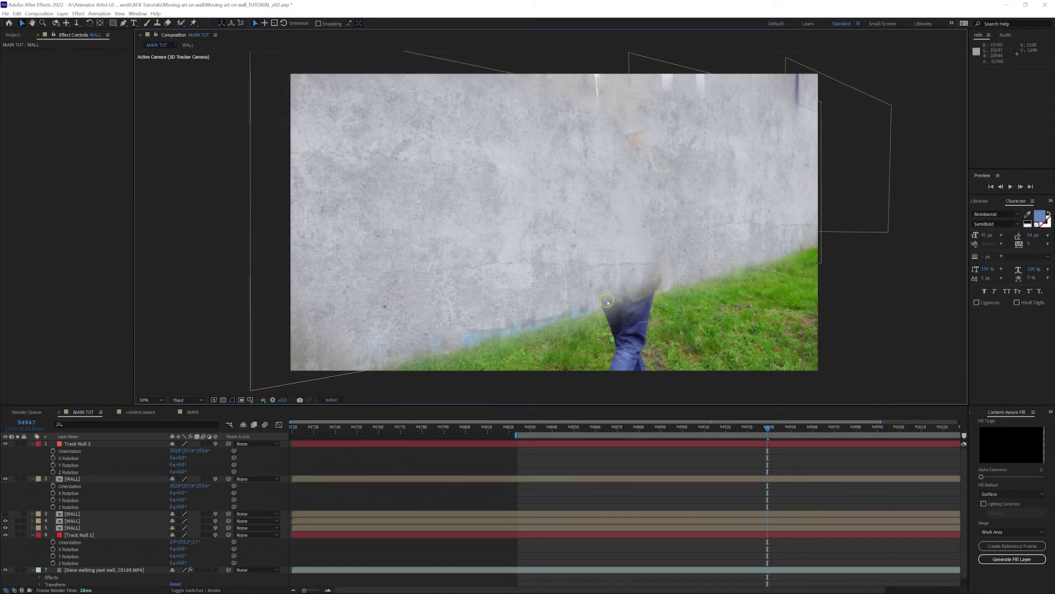
{"action": "left_click", "coordinate": [770, 429]}
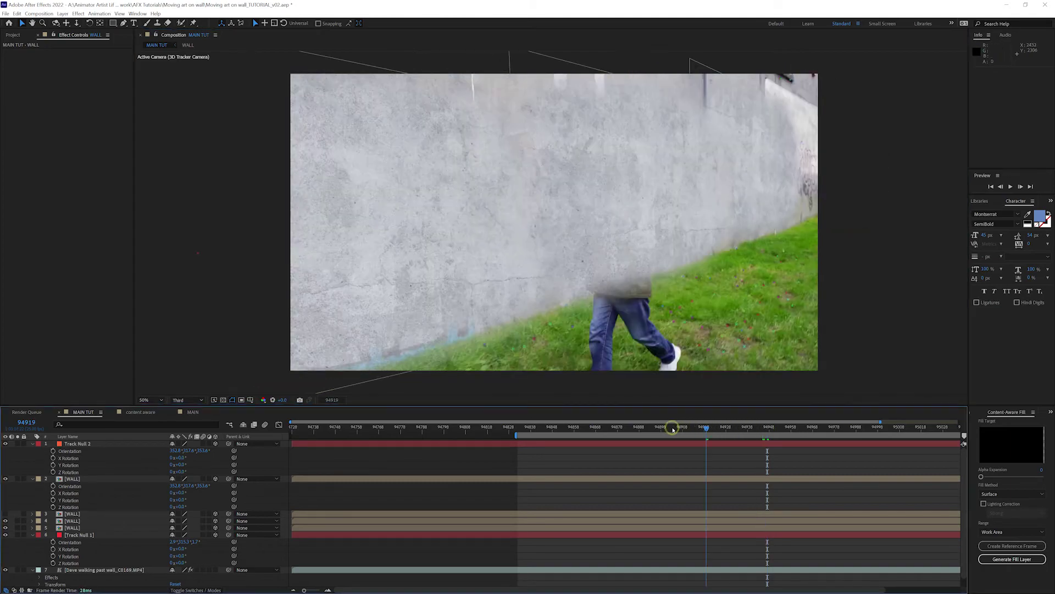
At a late frame, duplicate the WALL layer, slide the copy left and rotate it on Z
{"action": "left_click_drag", "start_coordinate": [750, 428], "coordinate": [581, 428]}
{"action": "left_click_drag", "start_coordinate": [680, 435], "coordinate": [862, 440]}
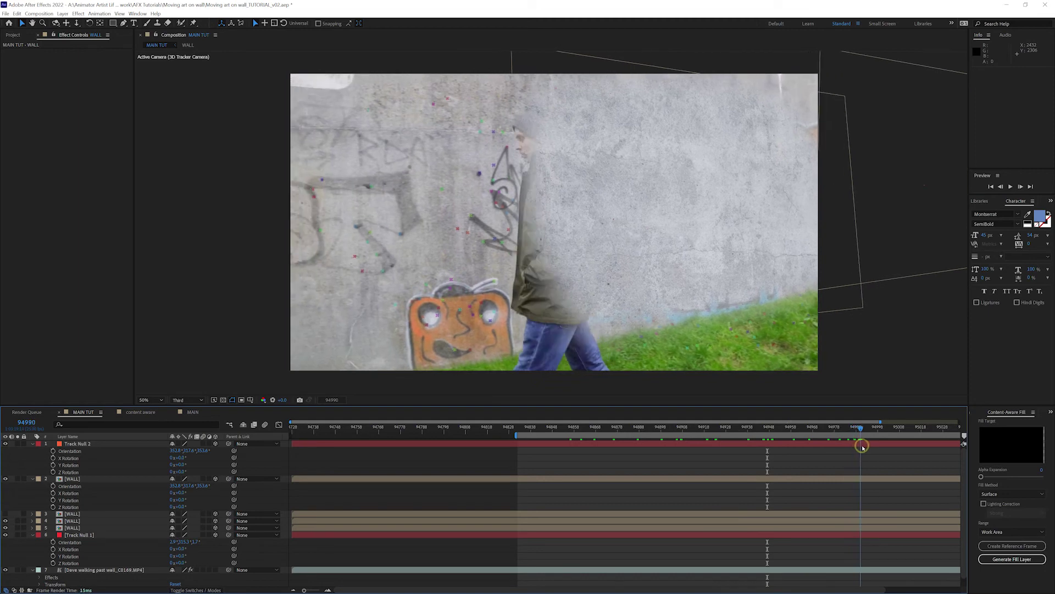
{"action": "left_click", "coordinate": [627, 235]}
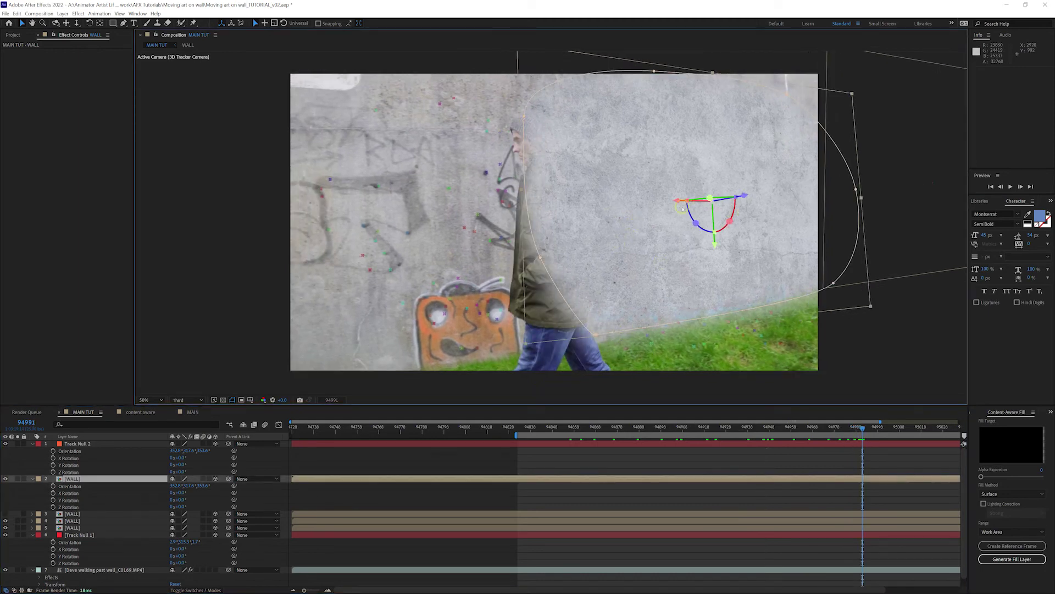
{"action": "key", "text": "ctrl+d"}
{"action": "mouse_move", "coordinate": [682, 201]}
{"action": "left_mouse_down"}
{"action": "mouse_move", "coordinate": [292, 208]}
{"action": "mouse_move", "coordinate": [368, 175]}
{"action": "mouse_move", "coordinate": [411, 178]}
{"action": "left_mouse_up"}
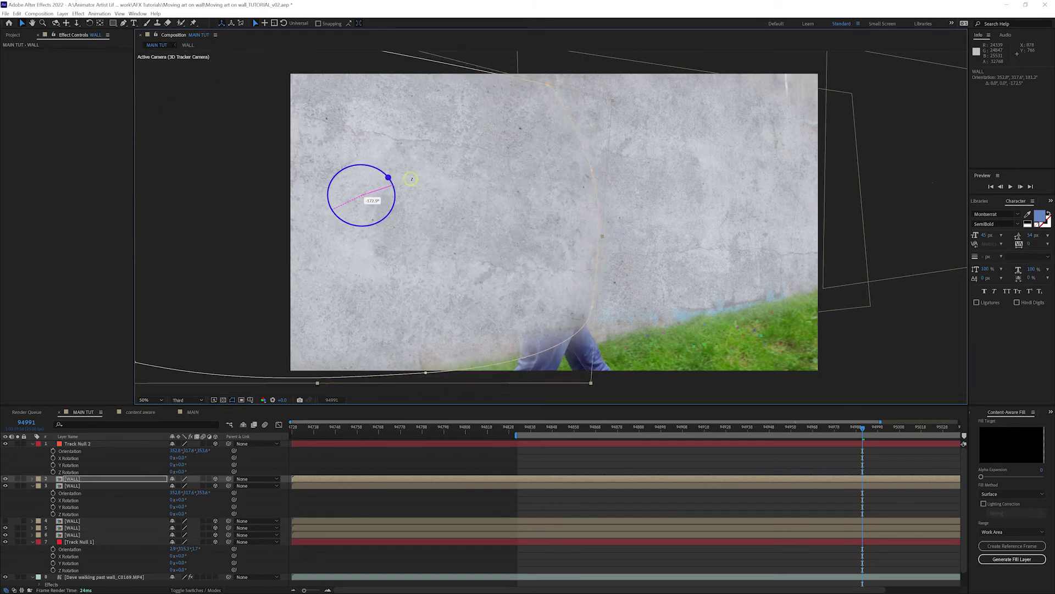
{"action": "left_click_drag", "start_coordinate": [411, 179], "coordinate": [361, 176]}
{"action": "left_click", "coordinate": [724, 396]}
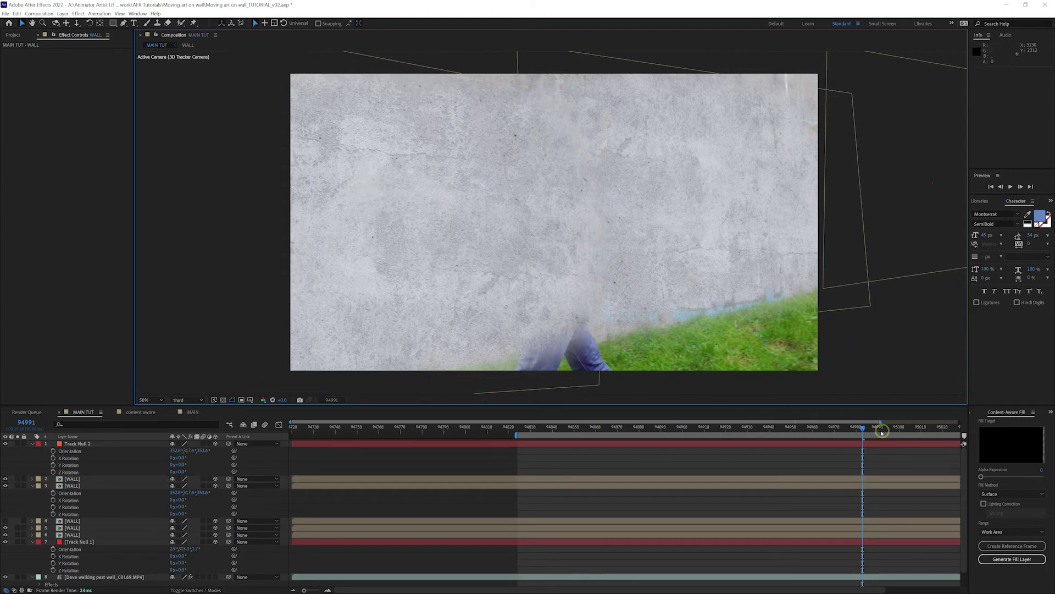
{"action": "left_click_drag", "start_coordinate": [863, 429], "coordinate": [883, 433]}
End the work area at the current frame near the shot's end and preview it
{"action": "key", "text": "n"}
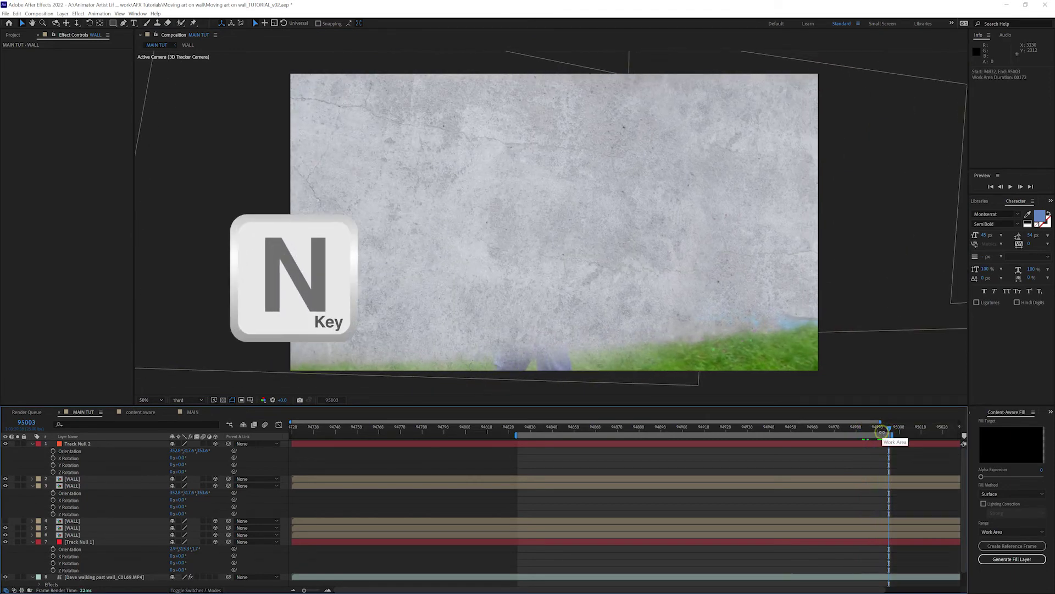
{"action": "left_click", "coordinate": [512, 430]}
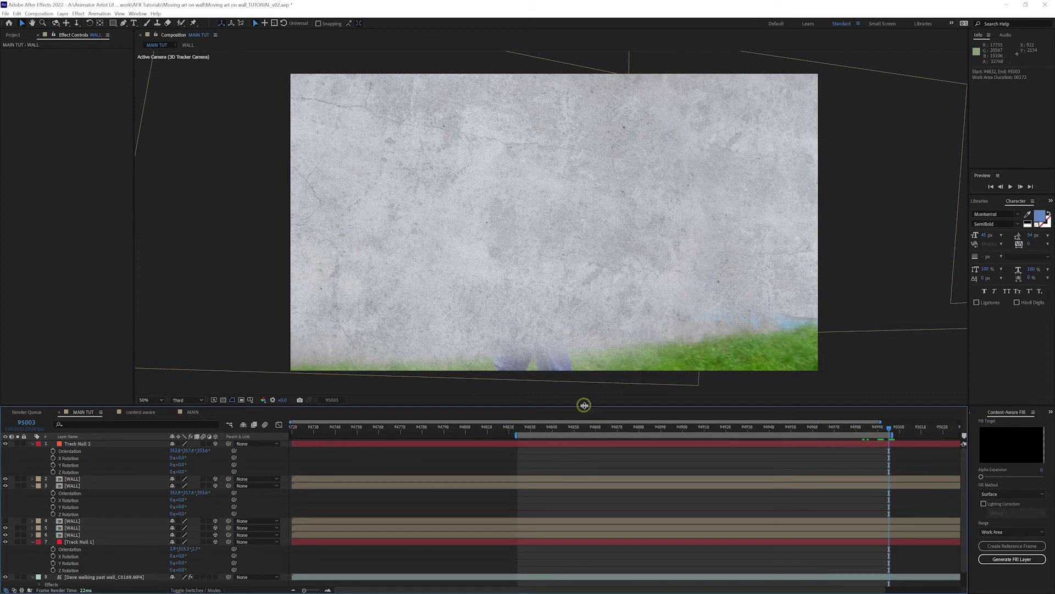
{"action": "key", "text": "space"}
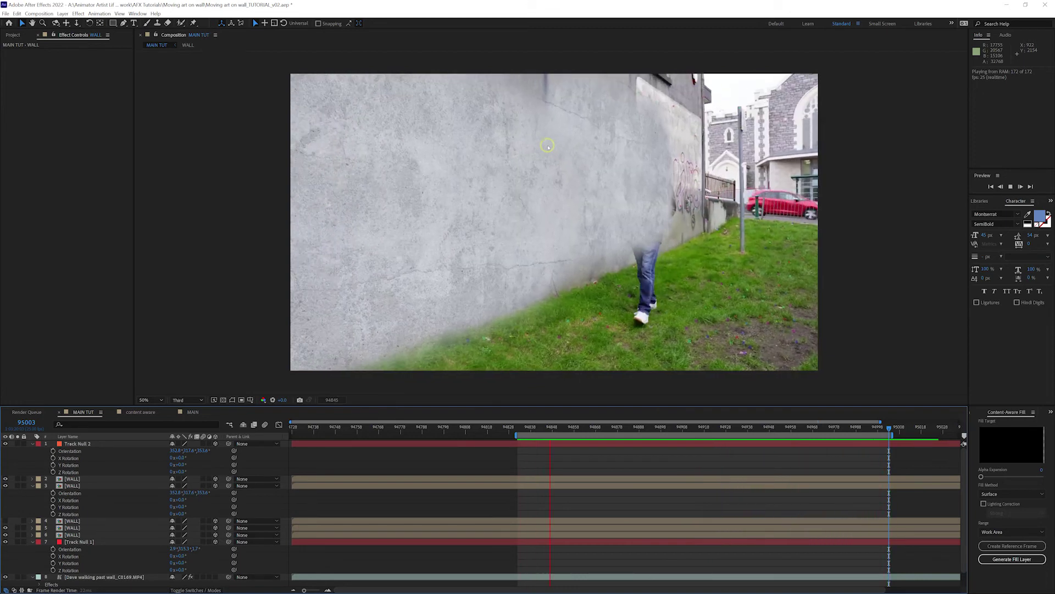
{"action": "key", "text": "space"}
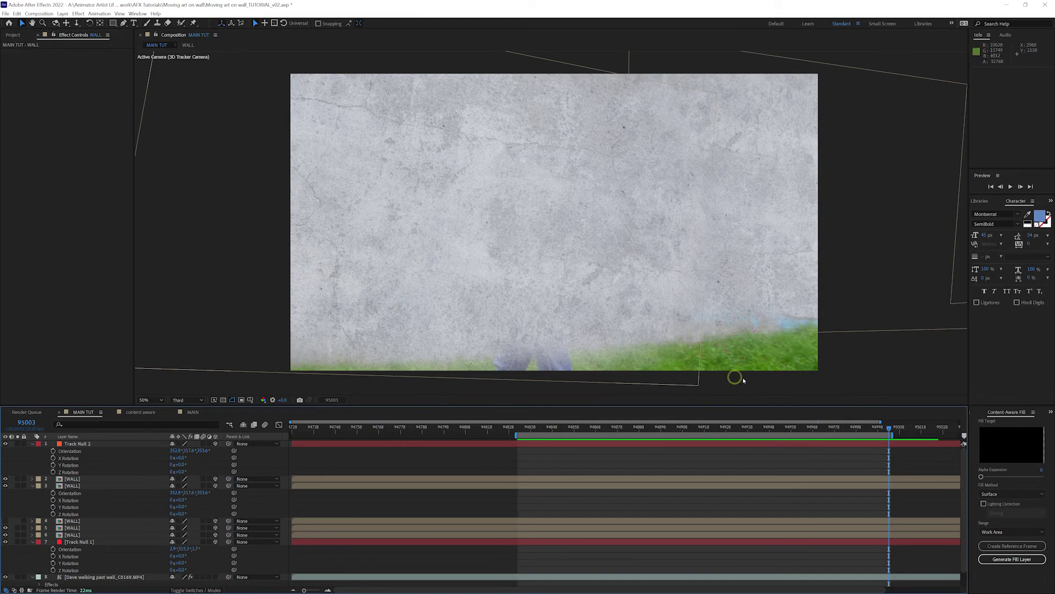
Back at the walker's frame, nudge the third WALL layer slightly along its Y axis
{"action": "mouse_move", "coordinate": [851, 428]}
{"action": "left_mouse_down"}
{"action": "mouse_move", "coordinate": [674, 434]}
{"action": "mouse_move", "coordinate": [840, 432]}
{"action": "mouse_move", "coordinate": [748, 438]}
{"action": "mouse_move", "coordinate": [758, 435]}
{"action": "left_mouse_up"}
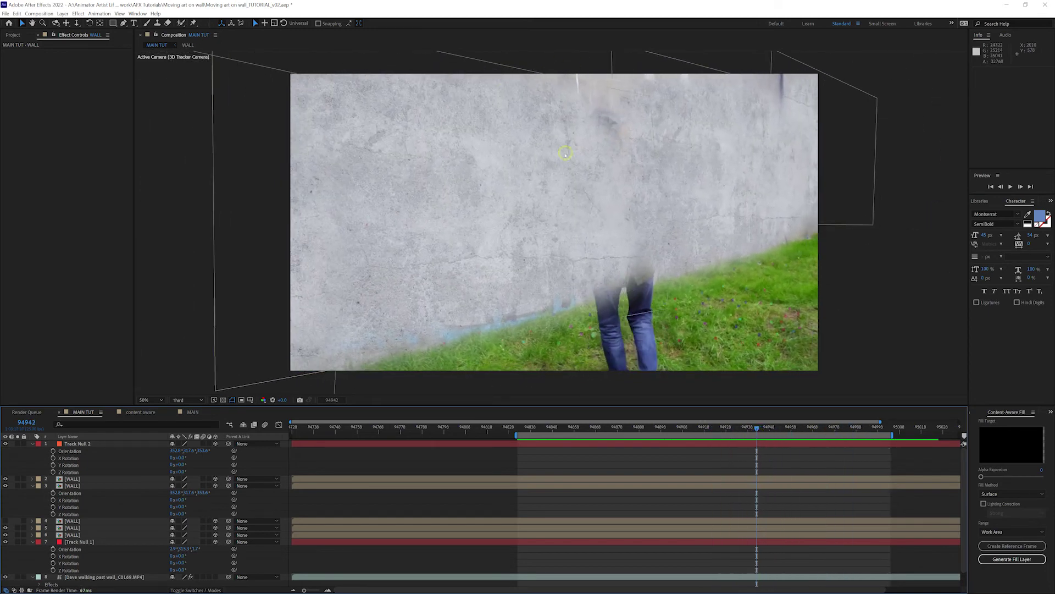
{"action": "left_click", "coordinate": [569, 168]}
{"action": "left_click_drag", "start_coordinate": [494, 250], "coordinate": [494, 258]}
Make the third WALL layer's Mask Path editable at frame 94946
{"action": "left_click", "coordinate": [99, 485]}
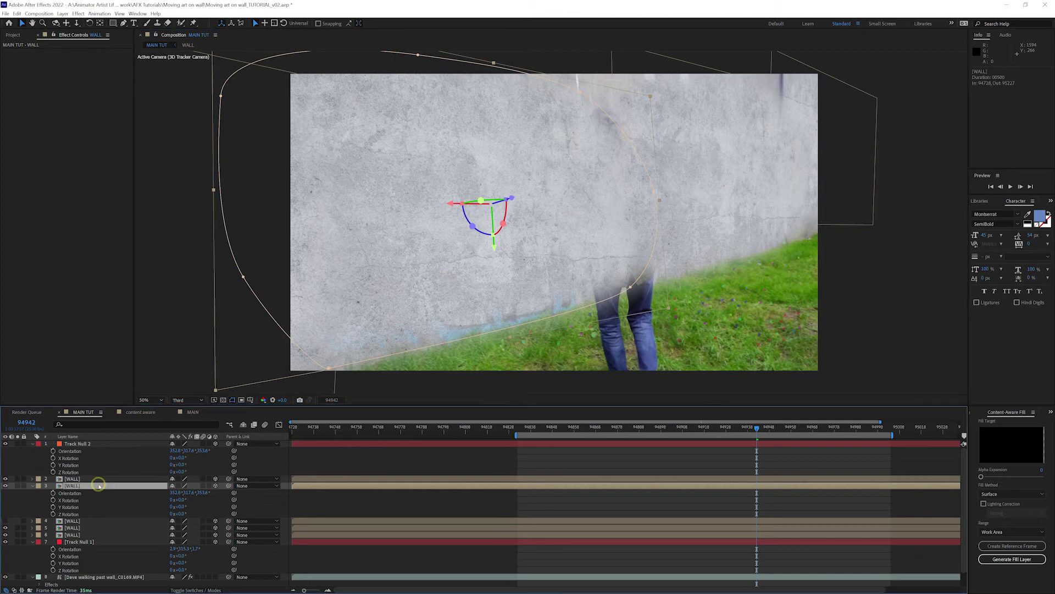
{"action": "key", "text": "shift+End"}
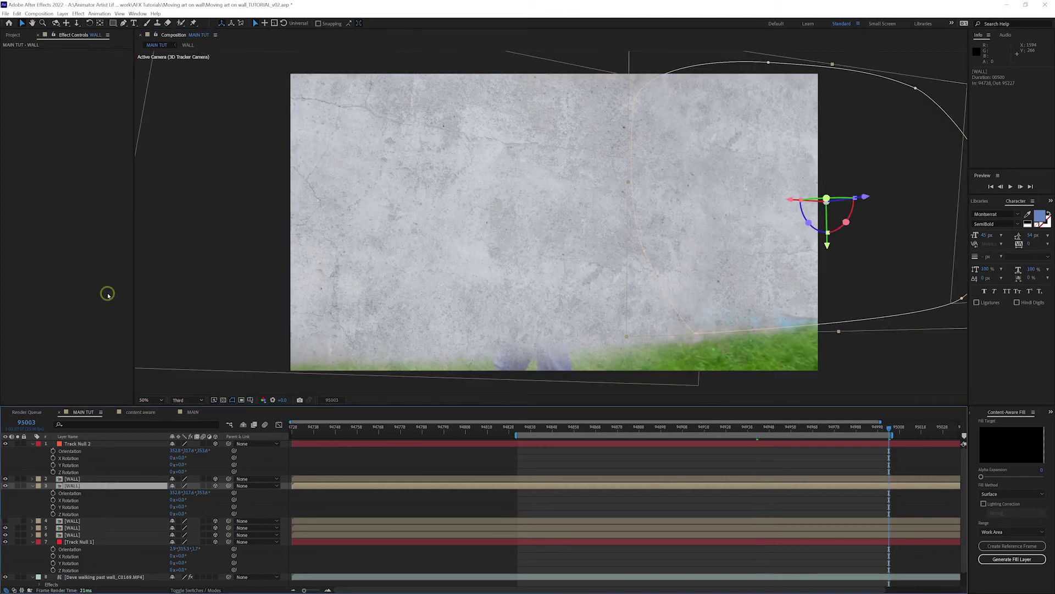
{"action": "key", "text": "m"}
{"action": "left_click", "coordinate": [81, 499]}
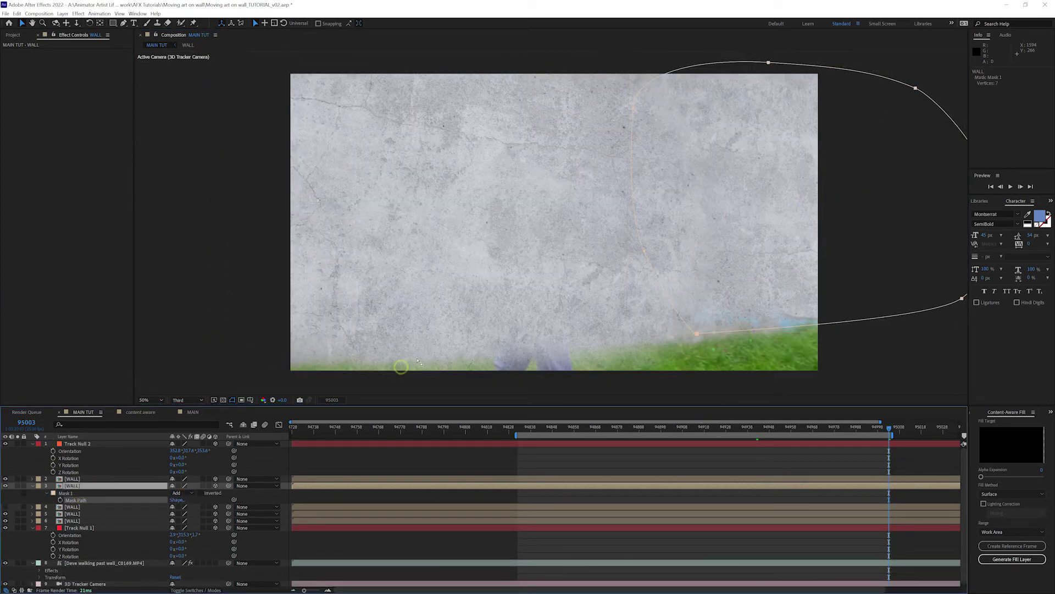
{"action": "mouse_move", "coordinate": [627, 425]}
{"action": "left_mouse_down"}
{"action": "mouse_move", "coordinate": [708, 428]}
{"action": "mouse_move", "coordinate": [693, 428]}
{"action": "left_mouse_up"}
{"action": "left_click", "coordinate": [593, 106]}
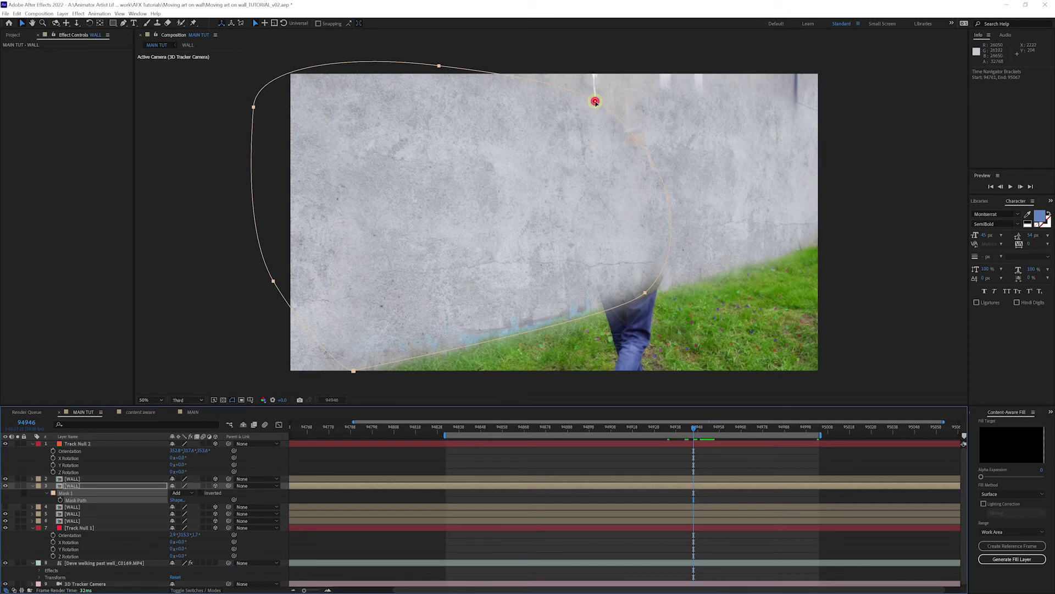
Reshape the mask around the walker's legs, pushing the bottom-left point below the frame edge
{"action": "left_click_drag", "start_coordinate": [595, 101], "coordinate": [634, 105]}
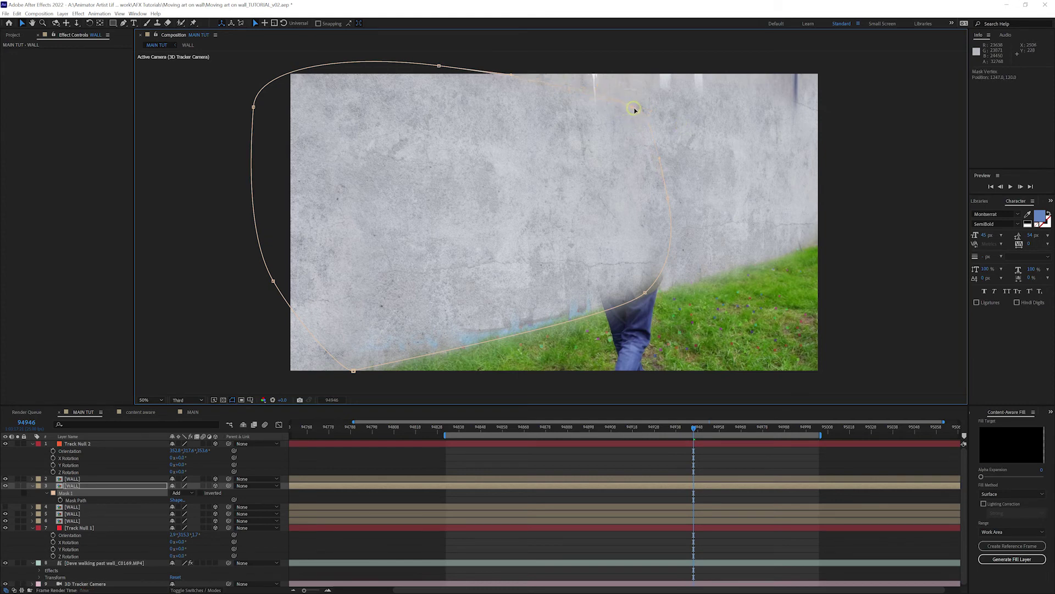
{"action": "left_click_drag", "start_coordinate": [634, 108], "coordinate": [641, 106]}
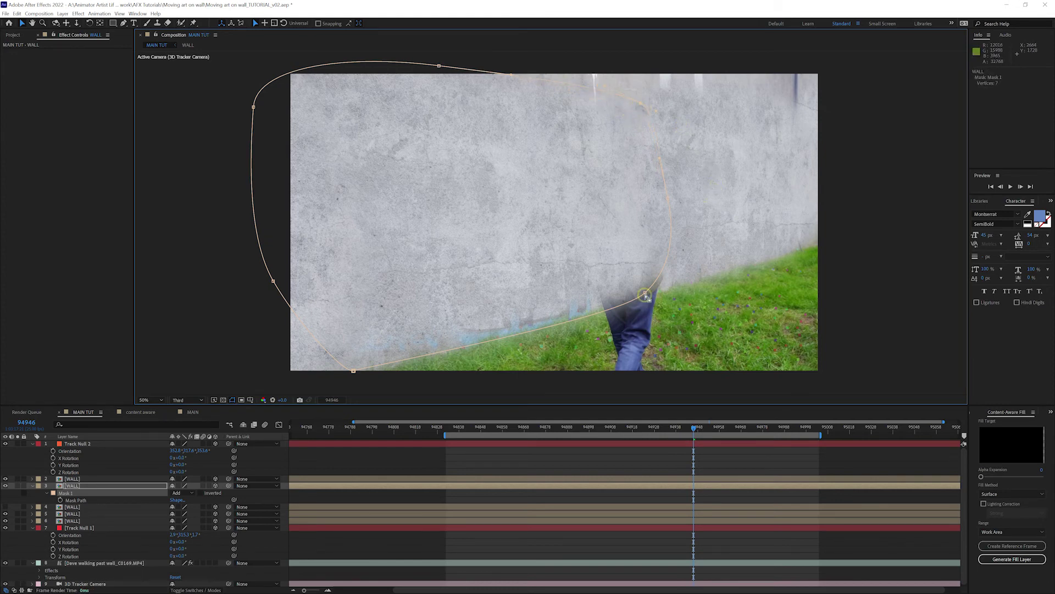
{"action": "left_click_drag", "start_coordinate": [645, 293], "coordinate": [657, 322]}
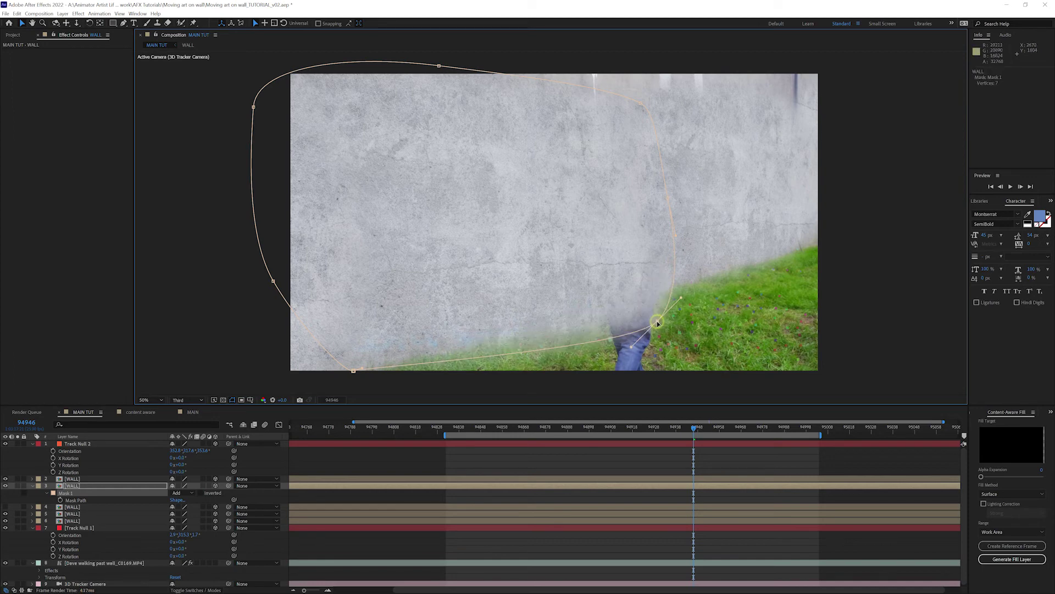
{"action": "left_click_drag", "start_coordinate": [656, 319], "coordinate": [650, 300]}
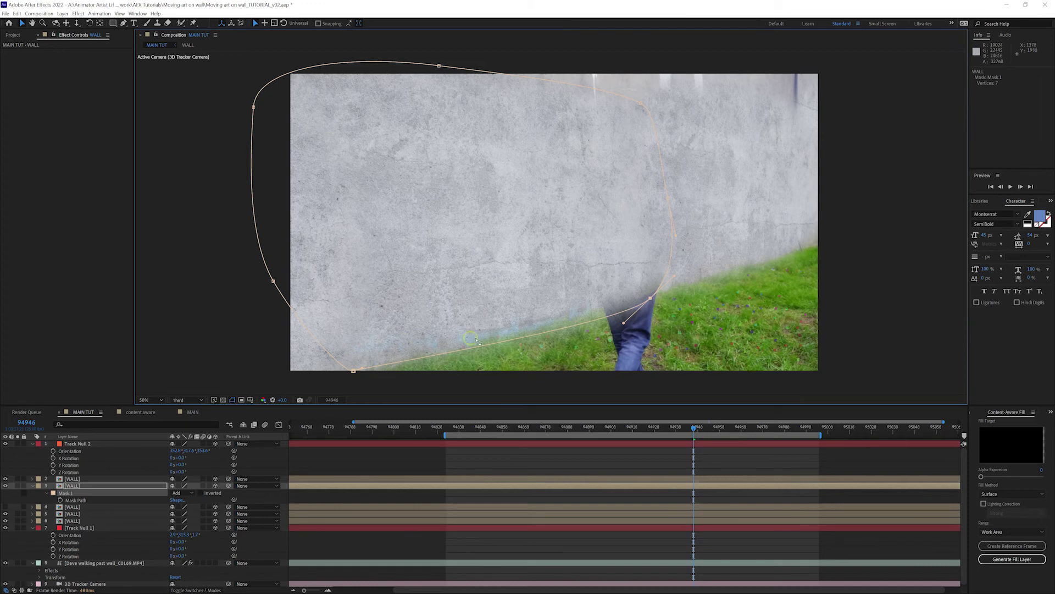
{"action": "left_click_drag", "start_coordinate": [649, 301], "coordinate": [652, 329]}
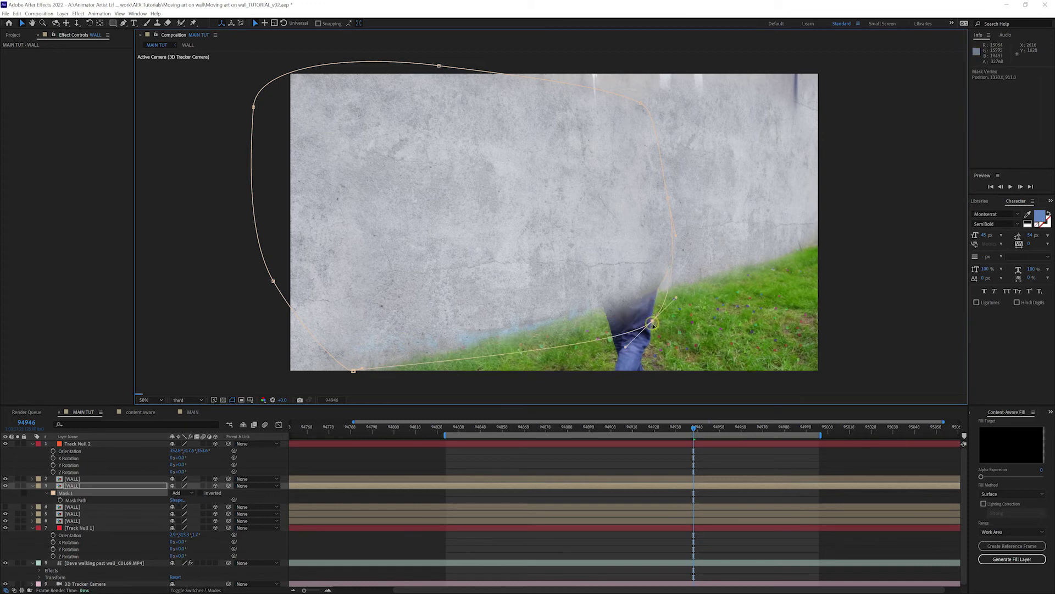
{"action": "left_click", "coordinate": [353, 371]}
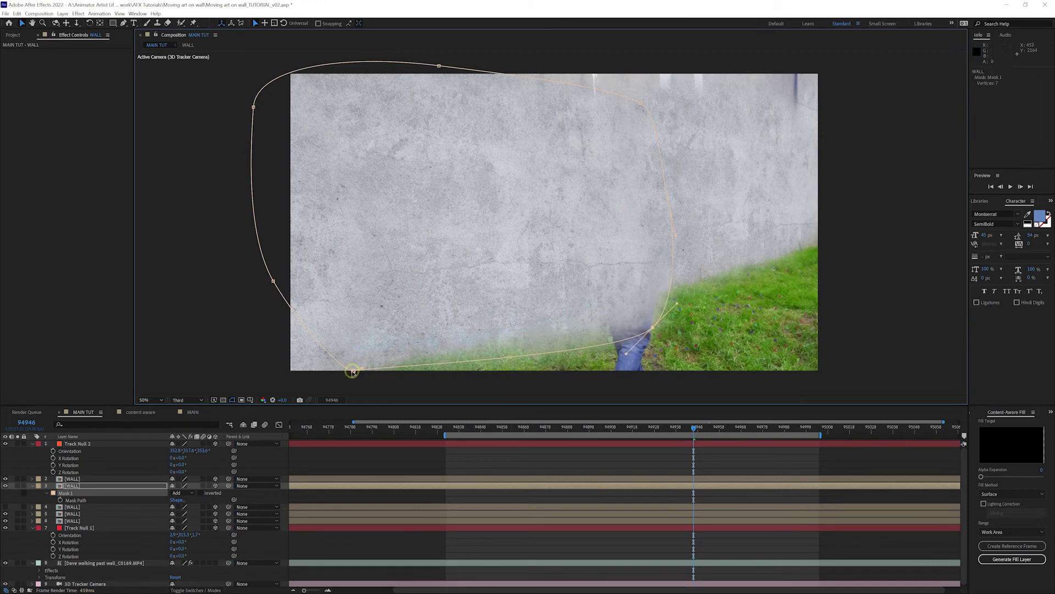
{"action": "left_click_drag", "start_coordinate": [353, 369], "coordinate": [354, 379]}
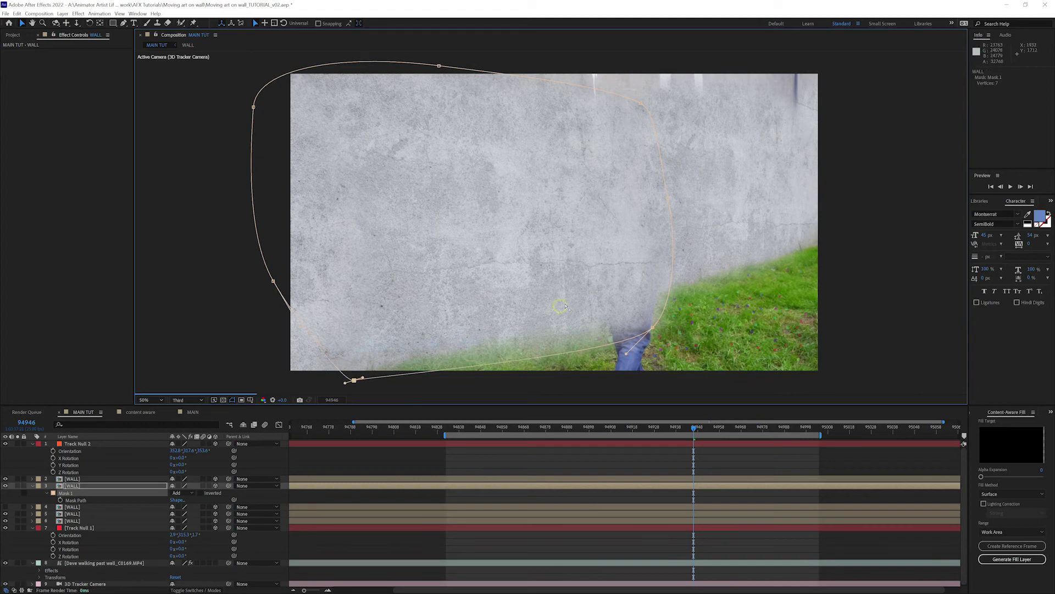
Check the mask against earlier frames of the walk, then view the MAIN composition
{"action": "mouse_move", "coordinate": [694, 429]}
{"action": "left_mouse_down"}
{"action": "mouse_move", "coordinate": [646, 432]}
{"action": "mouse_move", "coordinate": [794, 432]}
{"action": "mouse_move", "coordinate": [586, 428]}
{"action": "left_mouse_up"}
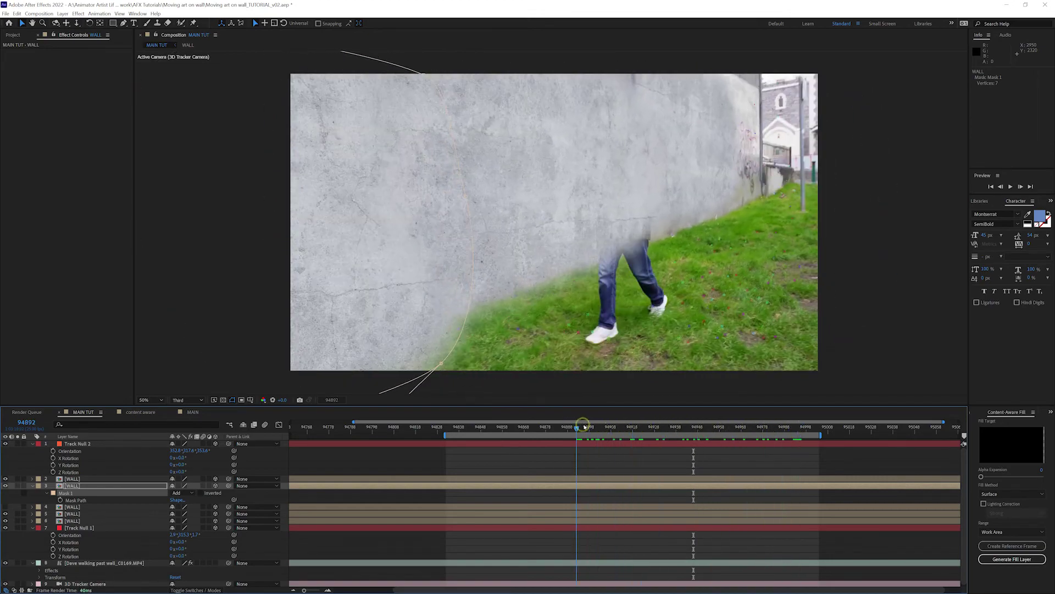
{"action": "left_click_drag", "start_coordinate": [586, 426], "coordinate": [624, 427]}
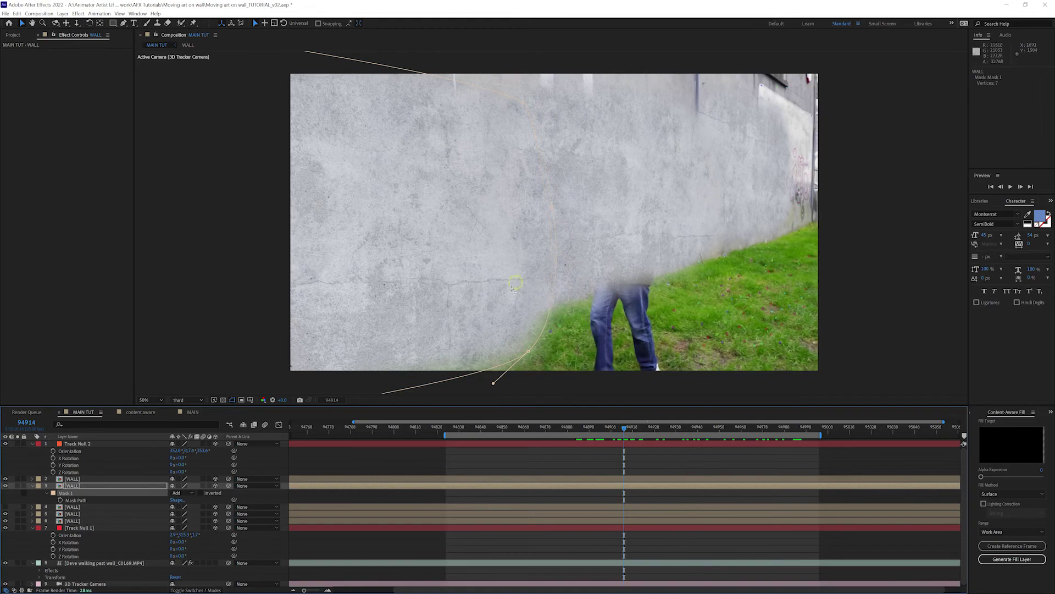
{"action": "left_click", "coordinate": [189, 413]}
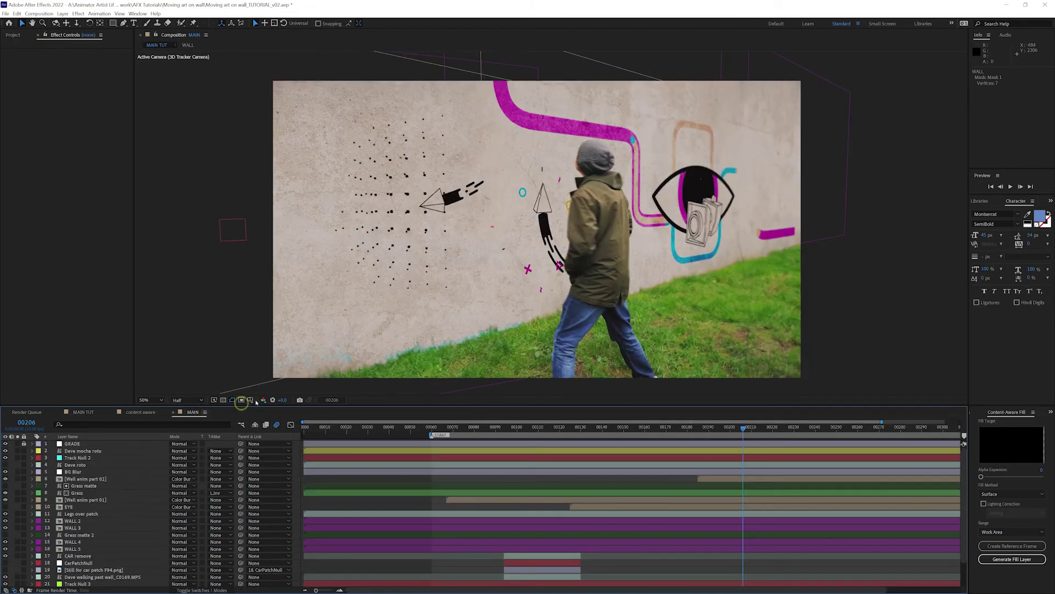
Preview the finished walk in MAIN, then return to the MAIN TUT composition
{"action": "left_click_drag", "start_coordinate": [662, 427], "coordinate": [677, 428]}
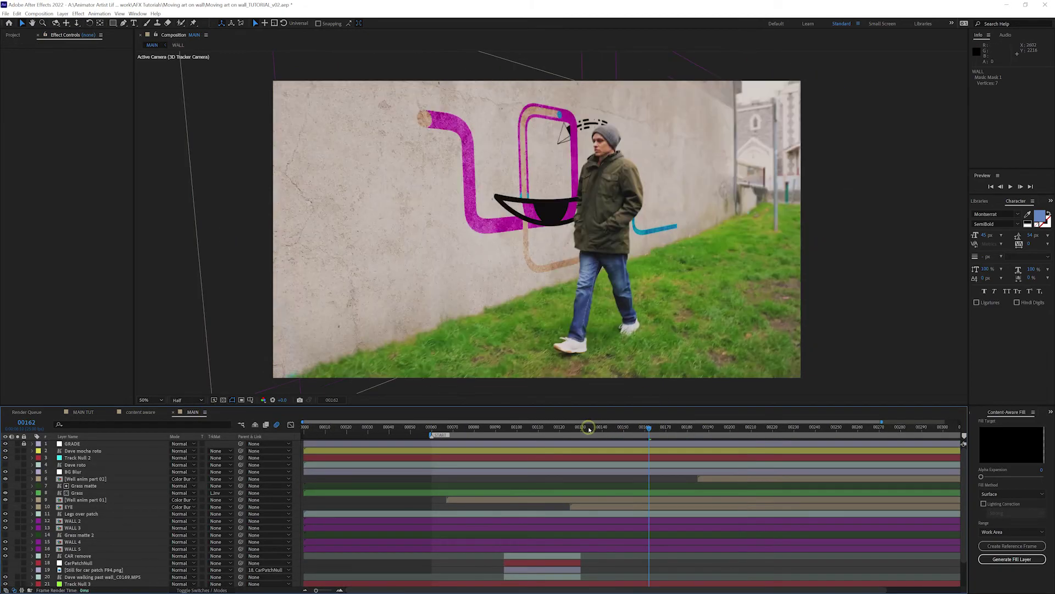
{"action": "key", "text": "space"}
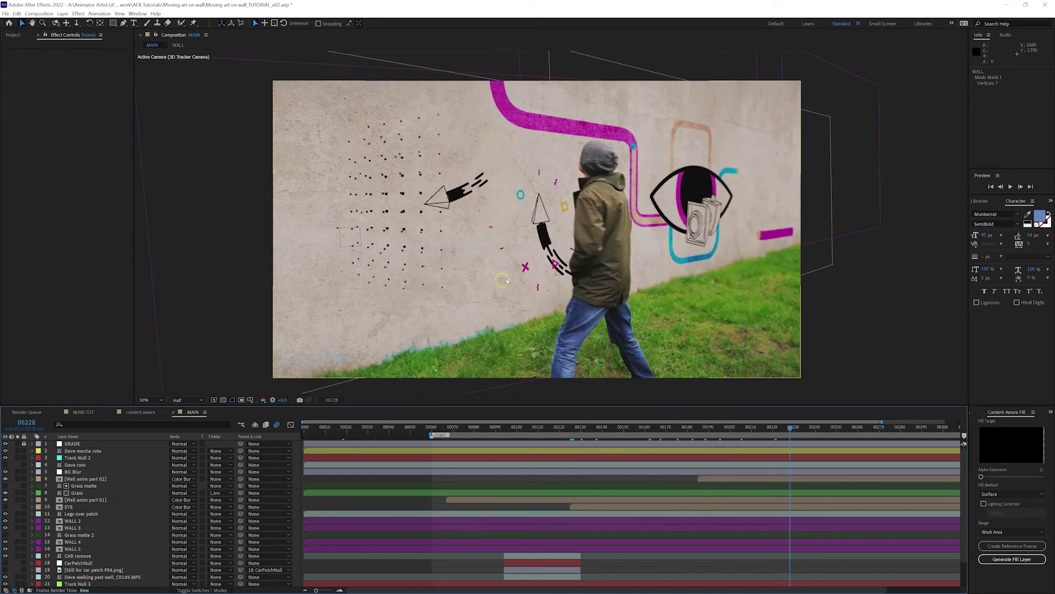
{"action": "left_click", "coordinate": [499, 306]}
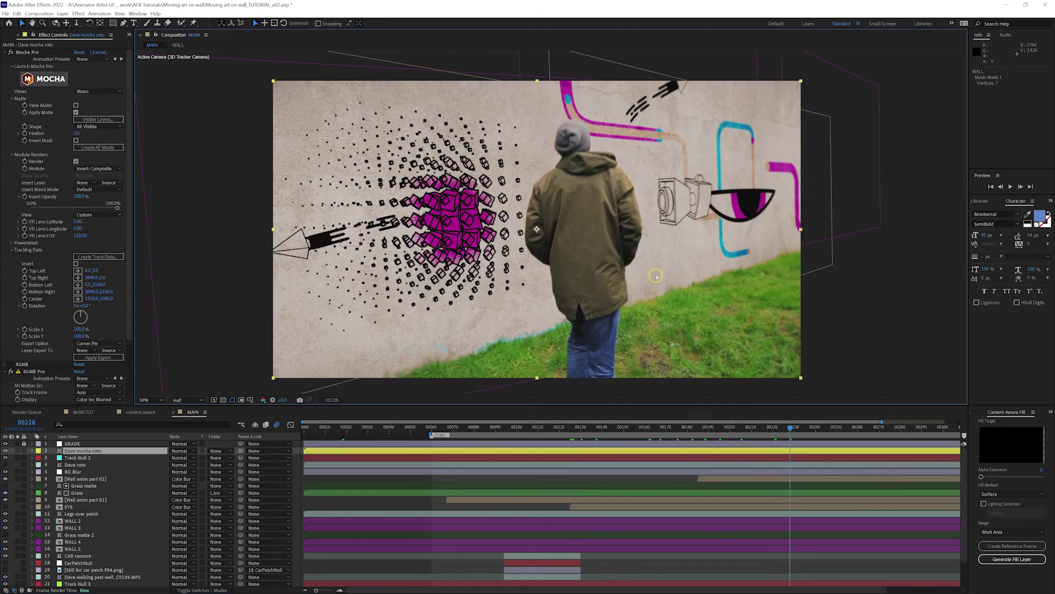
{"action": "left_click", "coordinate": [58, 426]}
{"action": "left_click", "coordinate": [79, 413]}
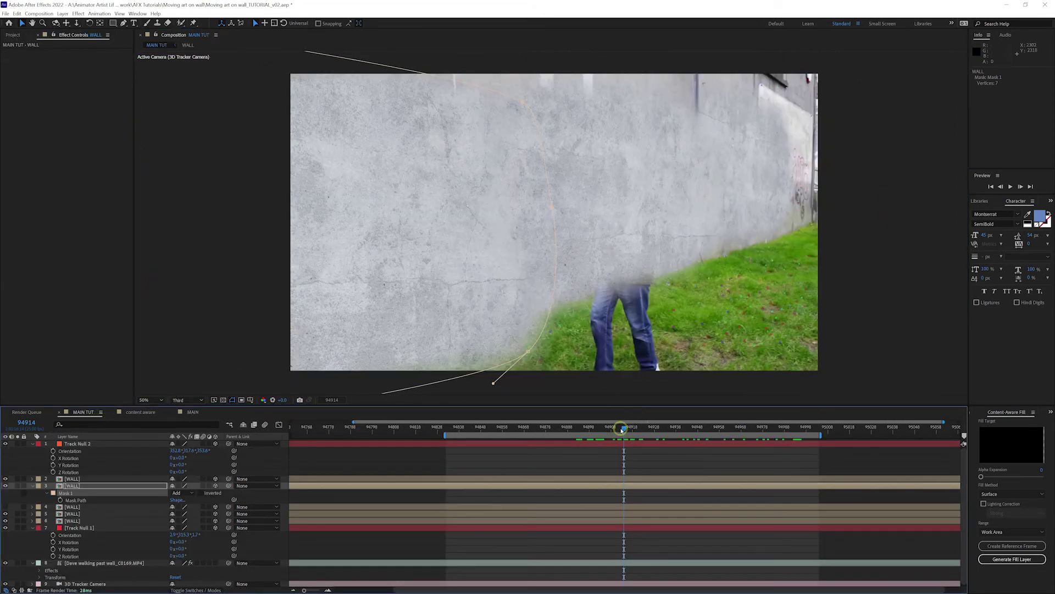
At frame 94931, raise the WALL mask point beside the man's leg
{"action": "left_click_drag", "start_coordinate": [622, 429], "coordinate": [611, 427]}
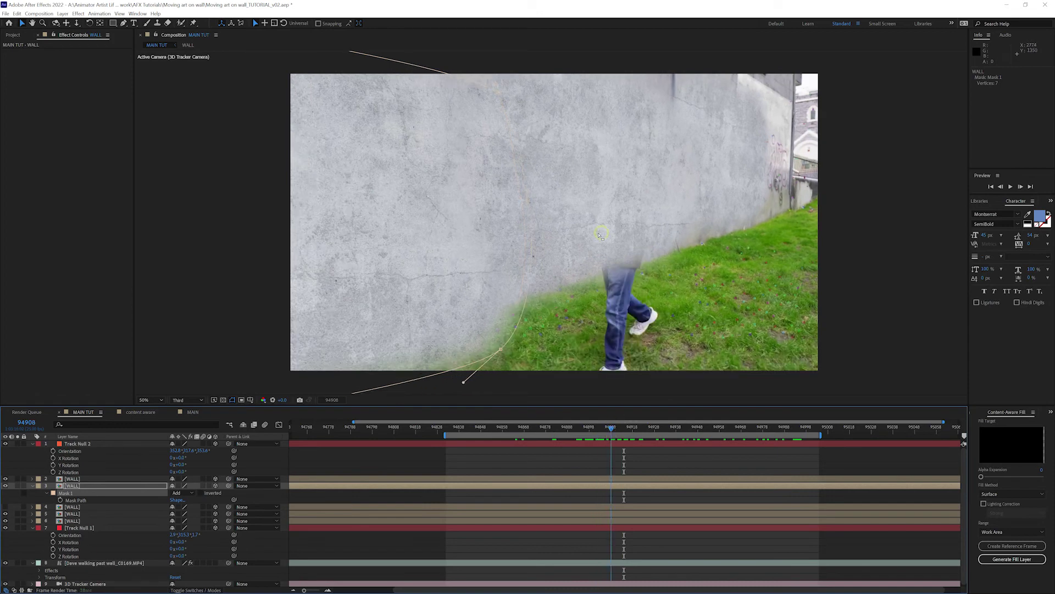
{"action": "mouse_move", "coordinate": [608, 430]}
{"action": "left_mouse_down"}
{"action": "mouse_move", "coordinate": [551, 431]}
{"action": "mouse_move", "coordinate": [662, 428]}
{"action": "left_mouse_up"}
{"action": "left_click", "coordinate": [579, 293]}
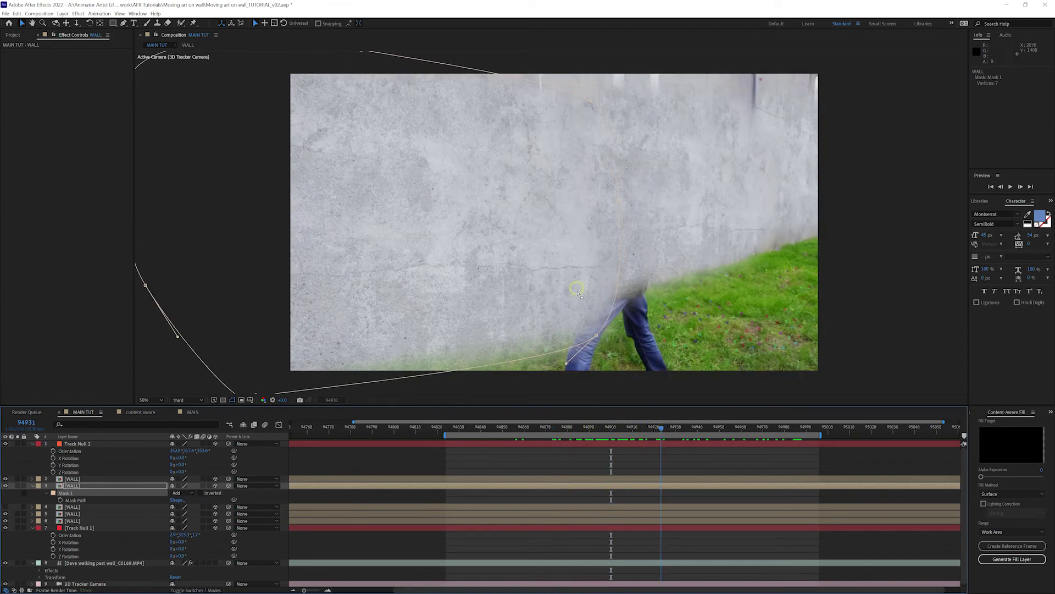
{"action": "left_click", "coordinate": [594, 337]}
{"action": "left_click_drag", "start_coordinate": [594, 337], "coordinate": [589, 295]}
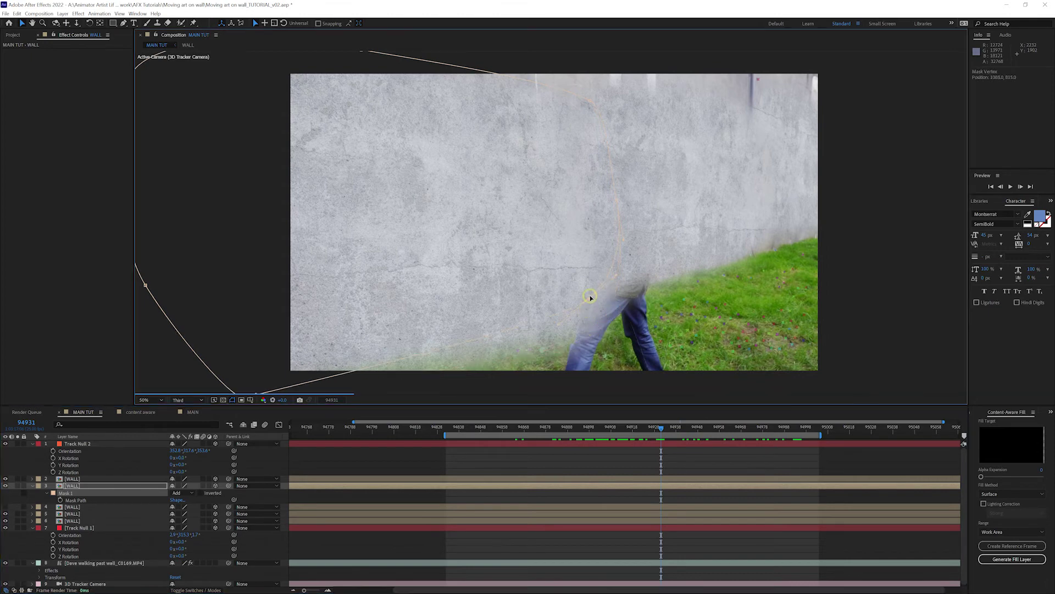
At frame 94865, reveal the fifth WALL layer's mask and make it editable
{"action": "left_click", "coordinate": [659, 275]}
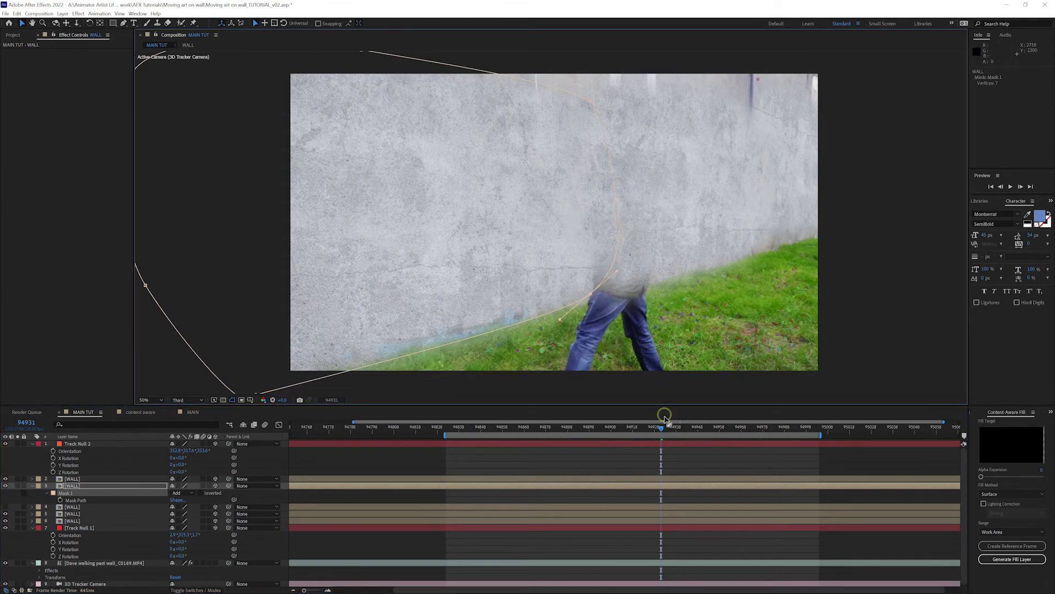
{"action": "left_click_drag", "start_coordinate": [554, 431], "coordinate": [522, 429]}
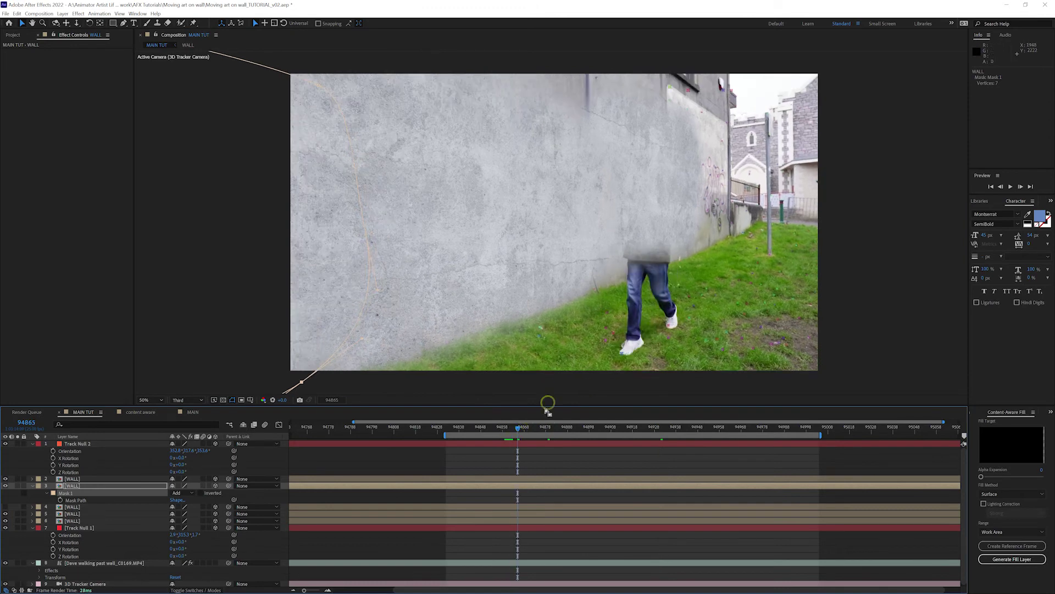
{"action": "left_click", "coordinate": [461, 506]}
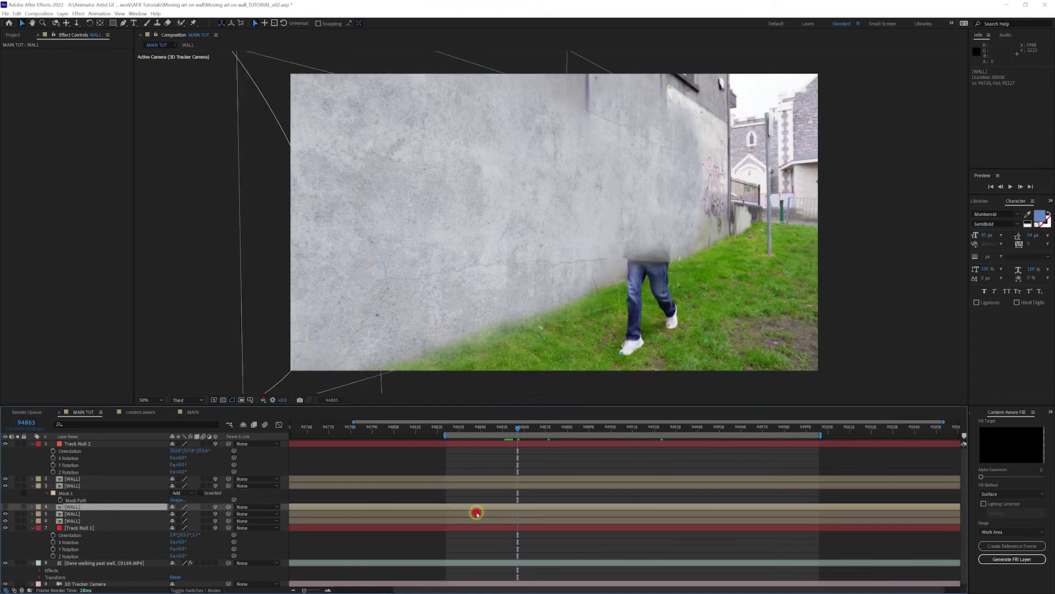
{"action": "left_click", "coordinate": [471, 513]}
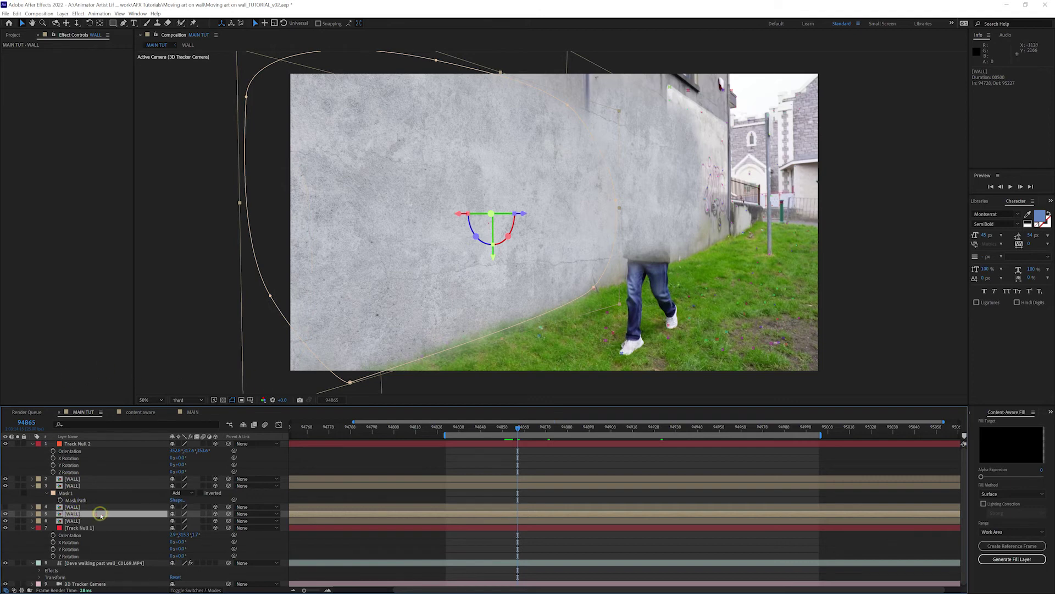
{"action": "key", "text": "m"}
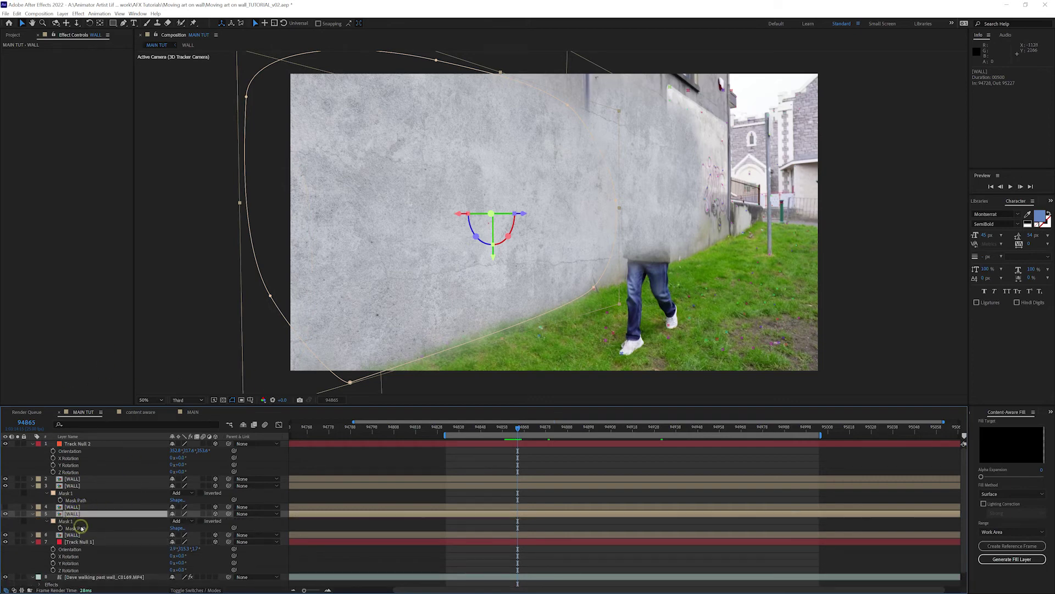
{"action": "left_click", "coordinate": [66, 521]}
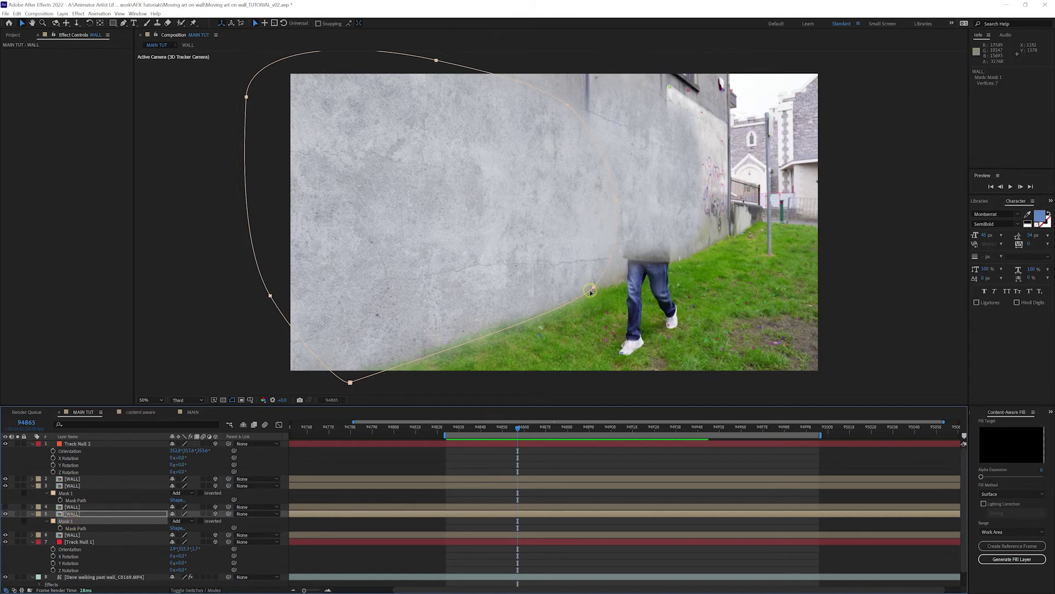
Pull the lower-right point up toward the leg and sweep Mask 1's bottom along the grass line
{"action": "mouse_move", "coordinate": [590, 292]}
{"action": "left_mouse_down"}
{"action": "mouse_move", "coordinate": [580, 262]}
{"action": "mouse_move", "coordinate": [587, 267]}
{"action": "left_mouse_up"}
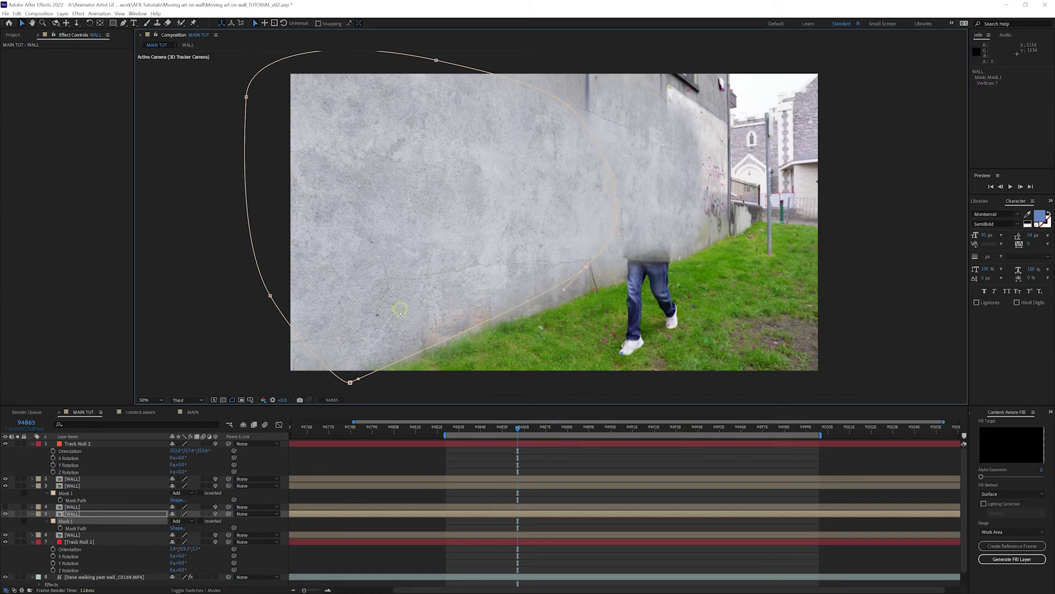
{"action": "left_click_drag", "start_coordinate": [350, 383], "coordinate": [345, 372]}
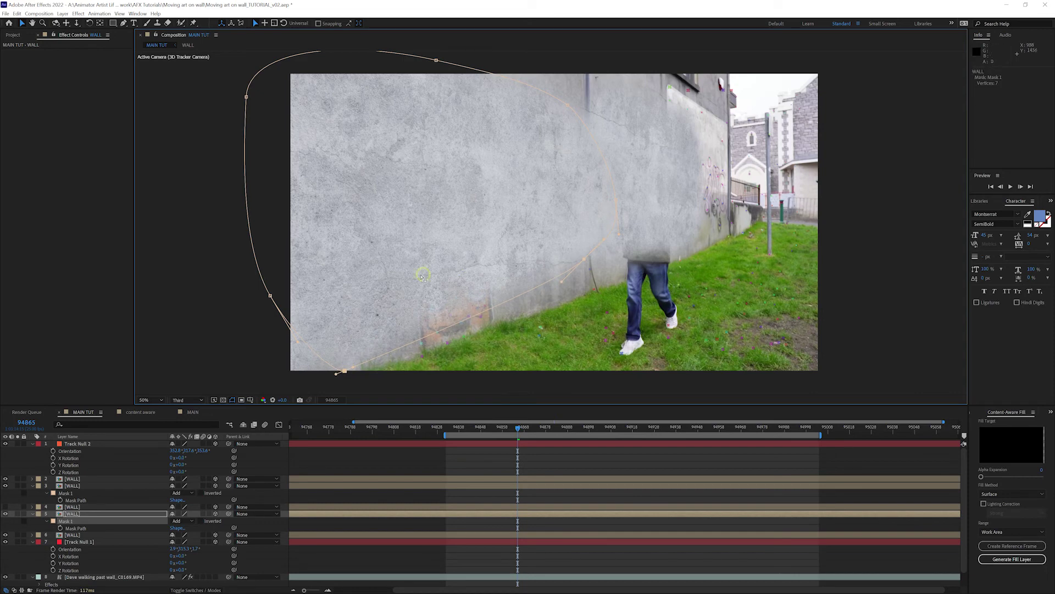
{"action": "left_click", "coordinate": [81, 523]}
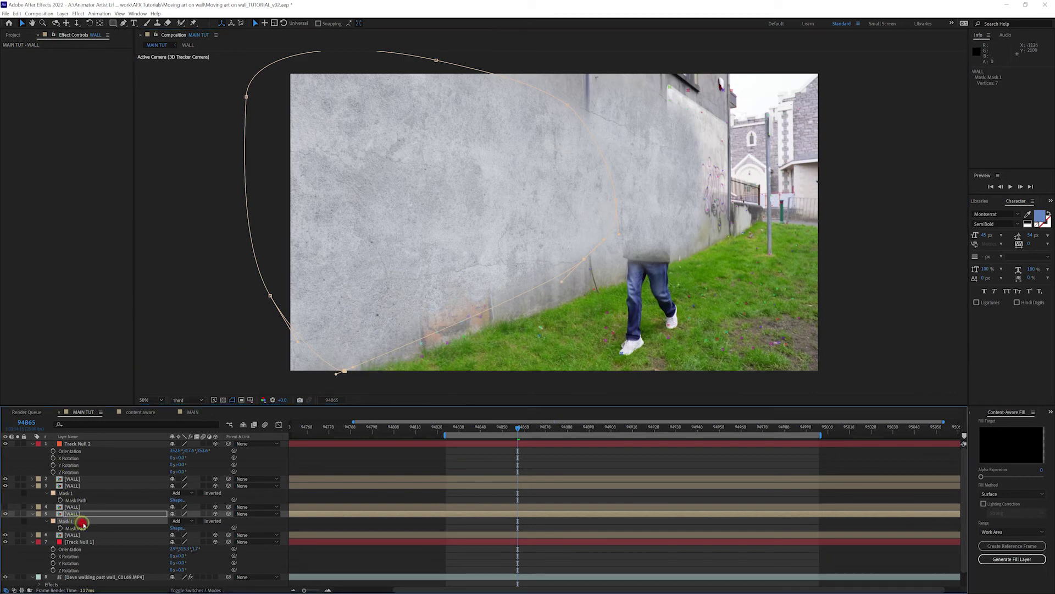
{"action": "left_click", "coordinate": [72, 513]}
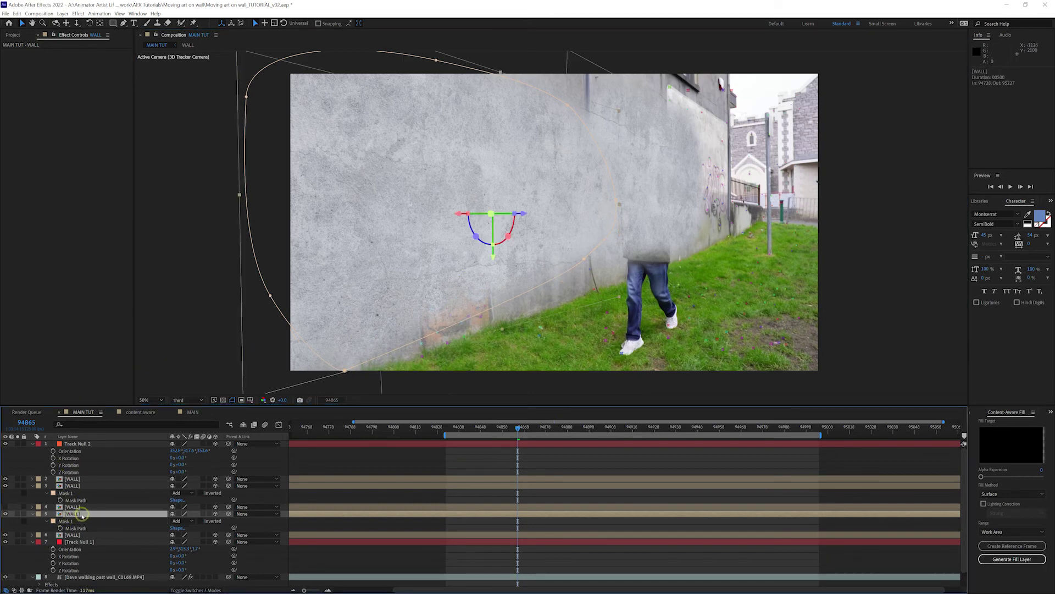
Draw a closed five-point Pen mask around the lower-left wall patch above the grass
{"action": "left_click", "coordinate": [116, 24]}
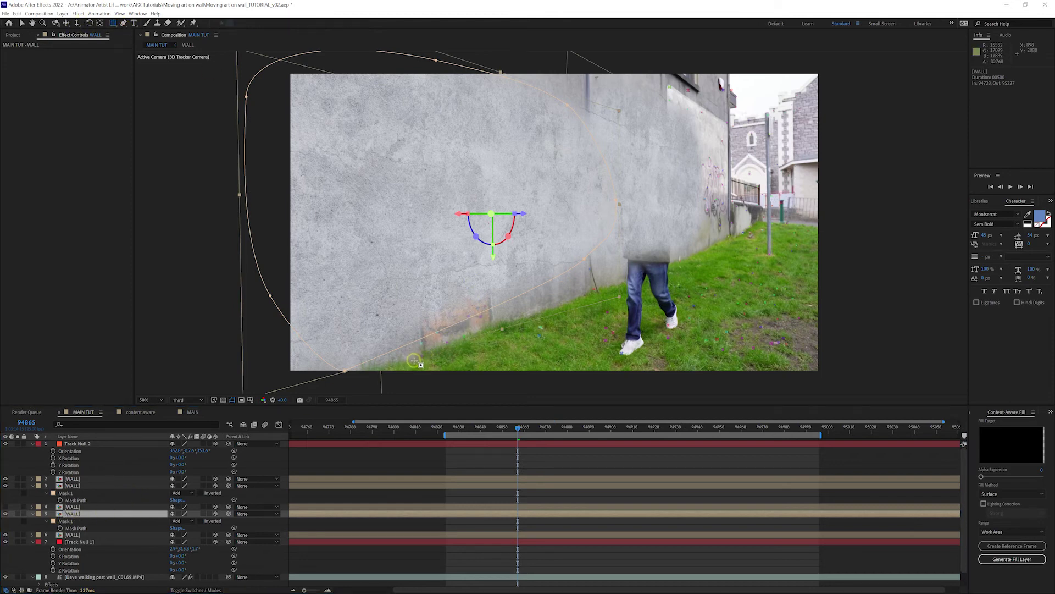
{"action": "left_click", "coordinate": [123, 23]}
{"action": "left_click", "coordinate": [406, 354]}
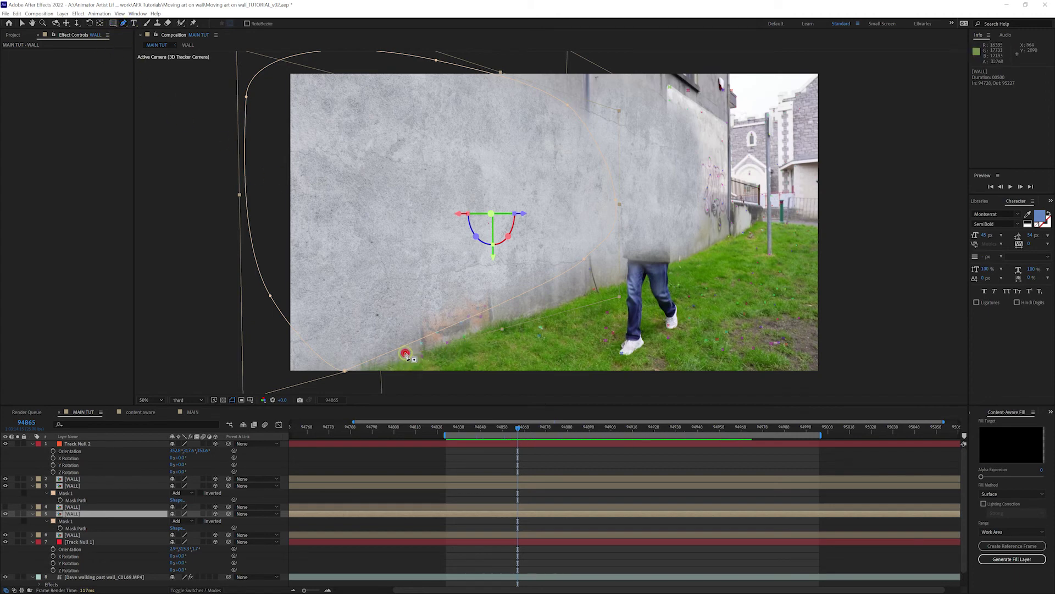
{"action": "left_click", "coordinate": [407, 290]}
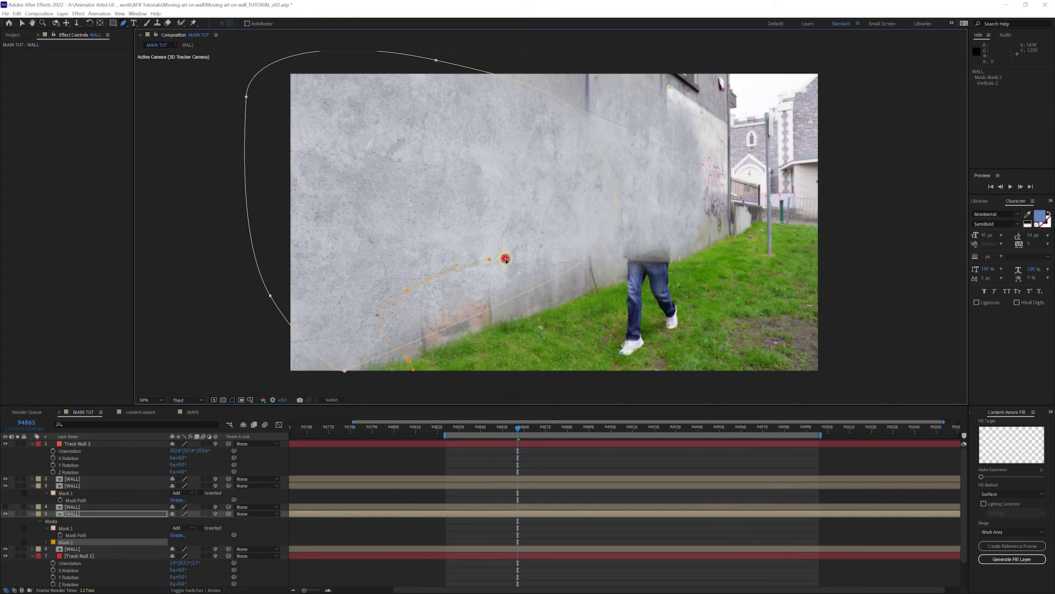
{"action": "left_click", "coordinate": [514, 298]}
{"action": "left_click", "coordinate": [512, 333]}
{"action": "left_click", "coordinate": [477, 350]}
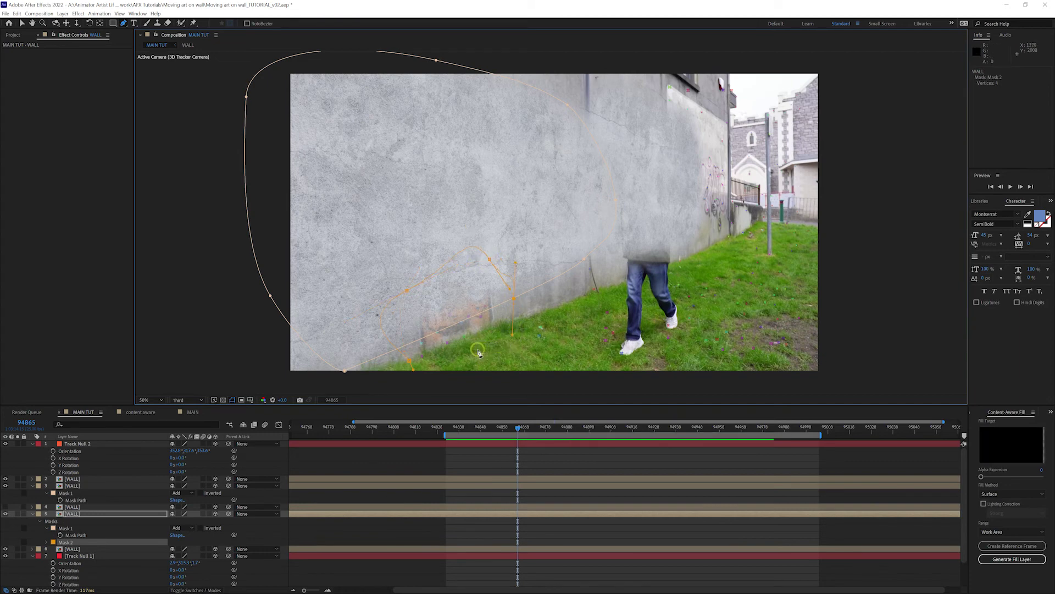
{"action": "left_click", "coordinate": [412, 361]}
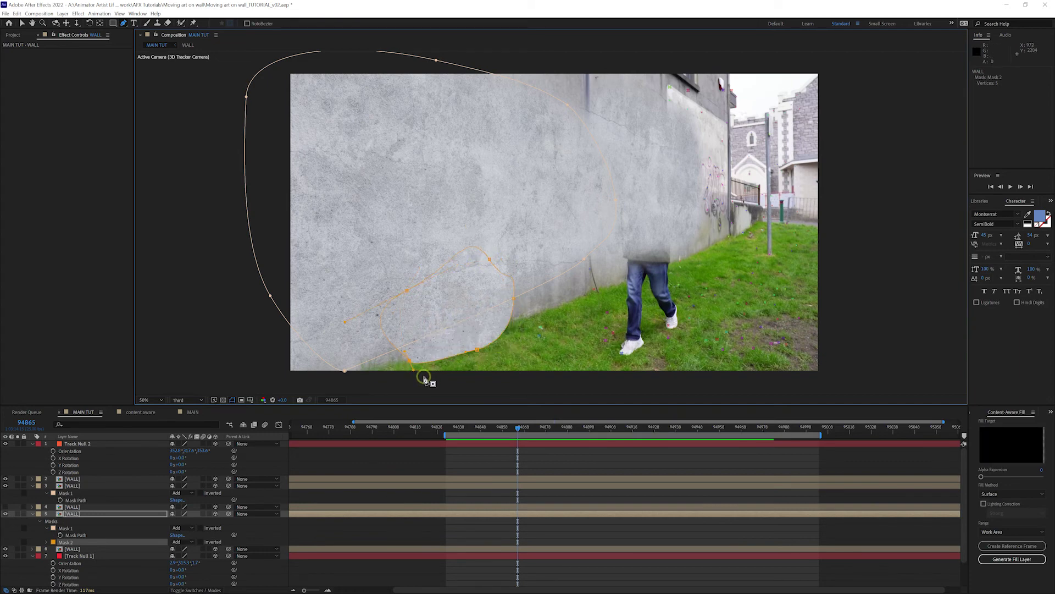
Expand the fifth WALL layer's Masks and select Mask 2 to show its properties
{"action": "left_click", "coordinate": [89, 516]}
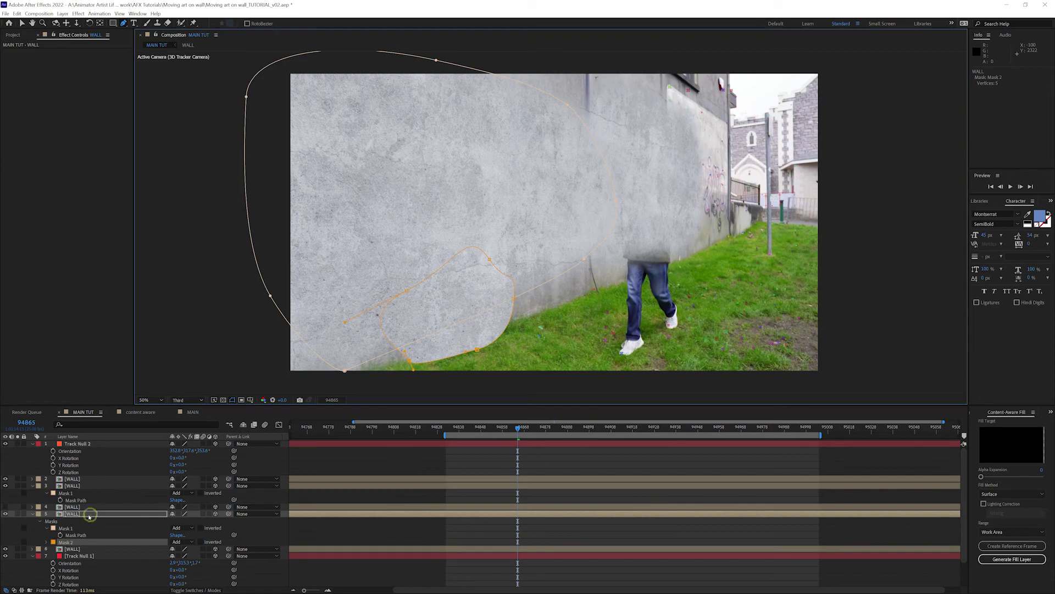
{"action": "left_click", "coordinate": [41, 521]}
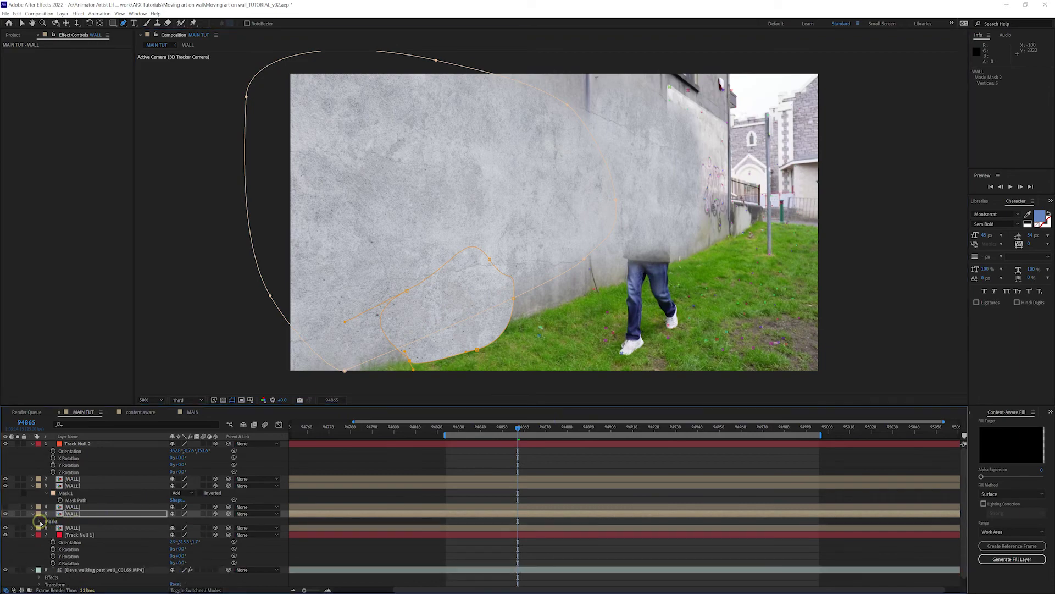
{"action": "left_click", "coordinate": [39, 520]}
{"action": "left_click", "coordinate": [46, 528]}
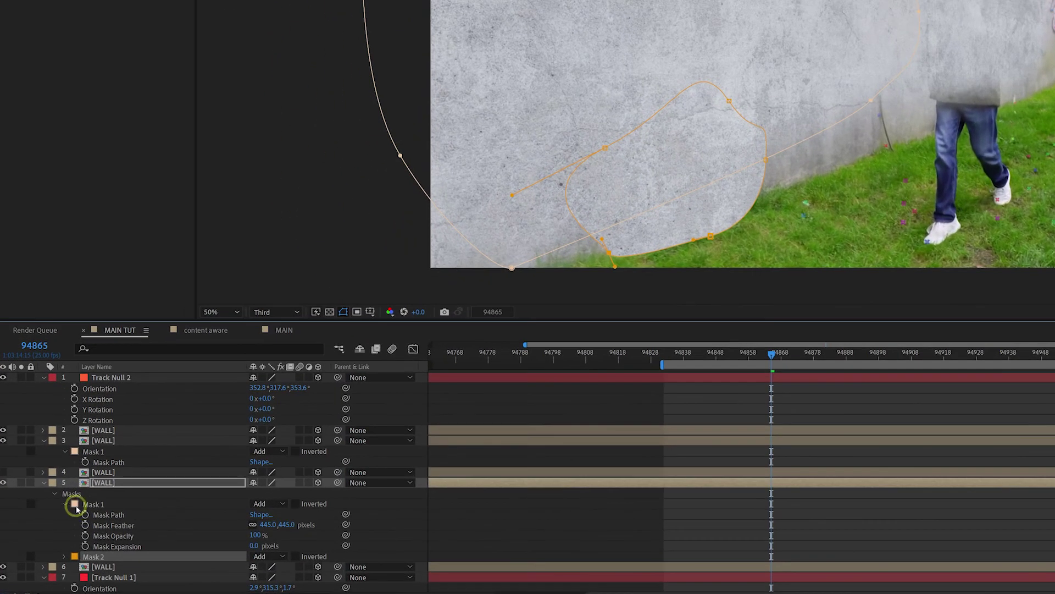
{"action": "left_click", "coordinate": [65, 506]}
{"action": "left_click", "coordinate": [93, 504]}
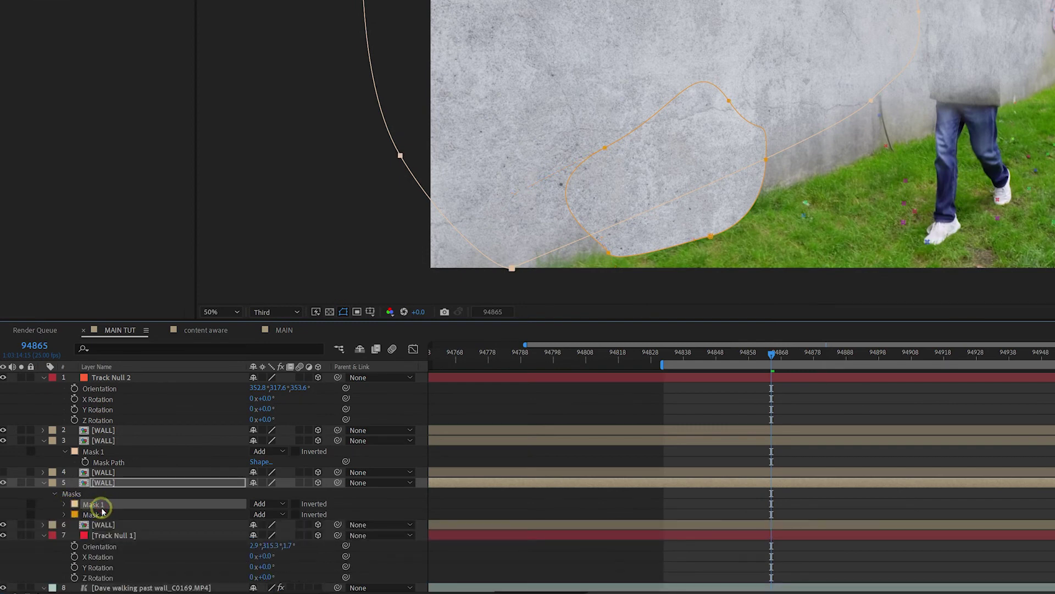
{"action": "left_click", "coordinate": [105, 515]}
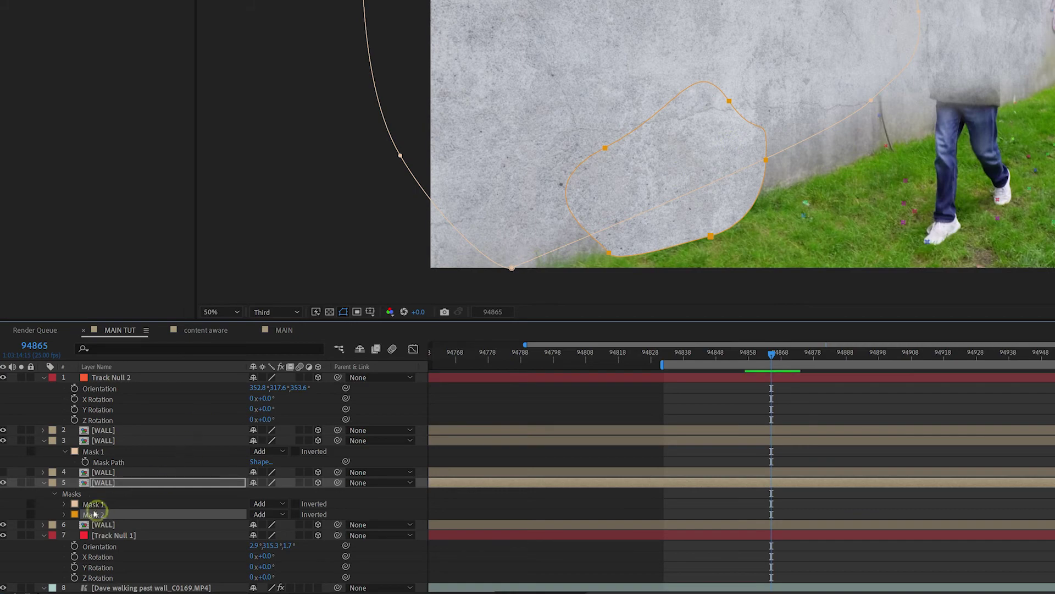
{"action": "left_click", "coordinate": [64, 515]}
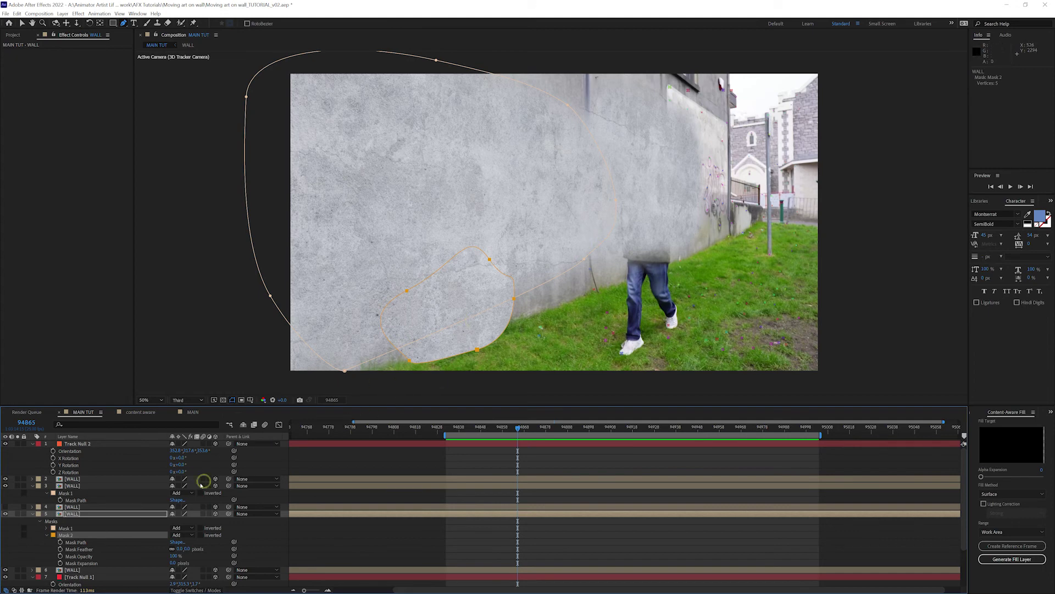
Set Mask 2's feather to 118 px, adjust its points and move it right along the wall base
{"action": "left_click_drag", "start_coordinate": [181, 549], "coordinate": [260, 541]}
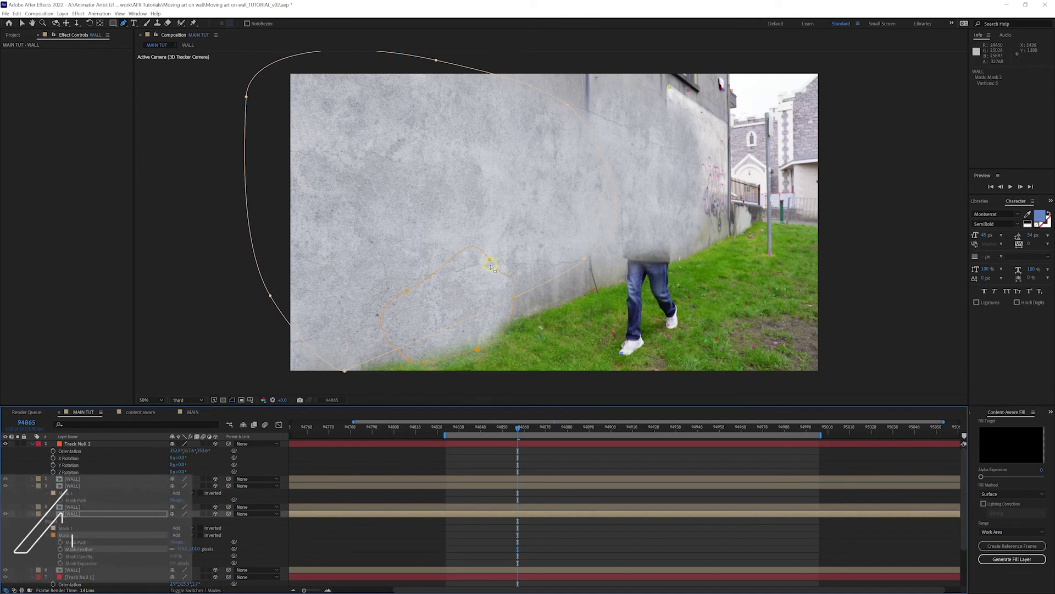
{"action": "key", "text": "v"}
{"action": "left_click_drag", "start_coordinate": [492, 264], "coordinate": [515, 271]}
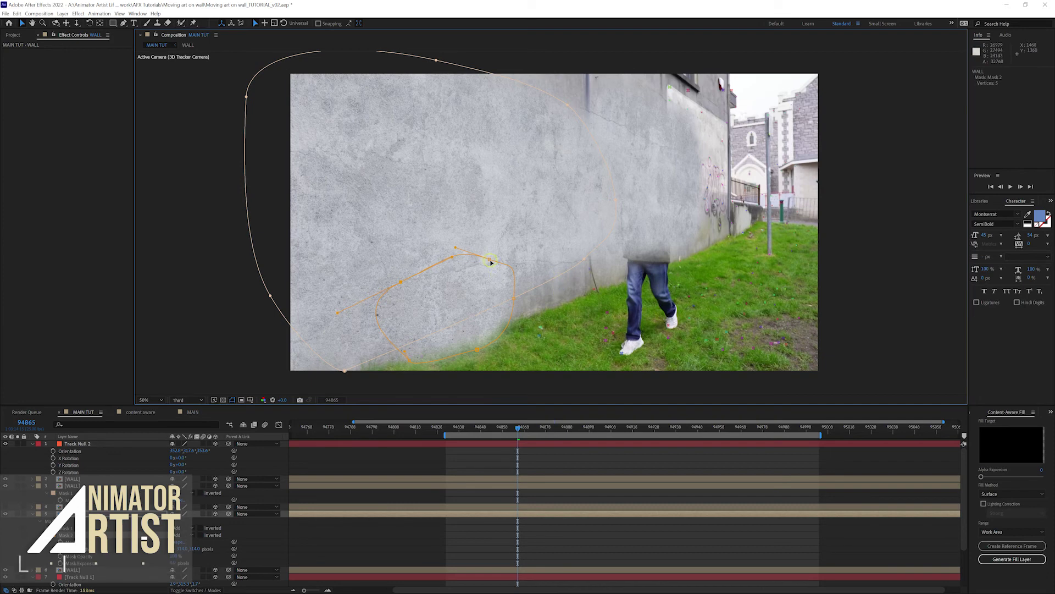
{"action": "left_click_drag", "start_coordinate": [490, 260], "coordinate": [500, 268]}
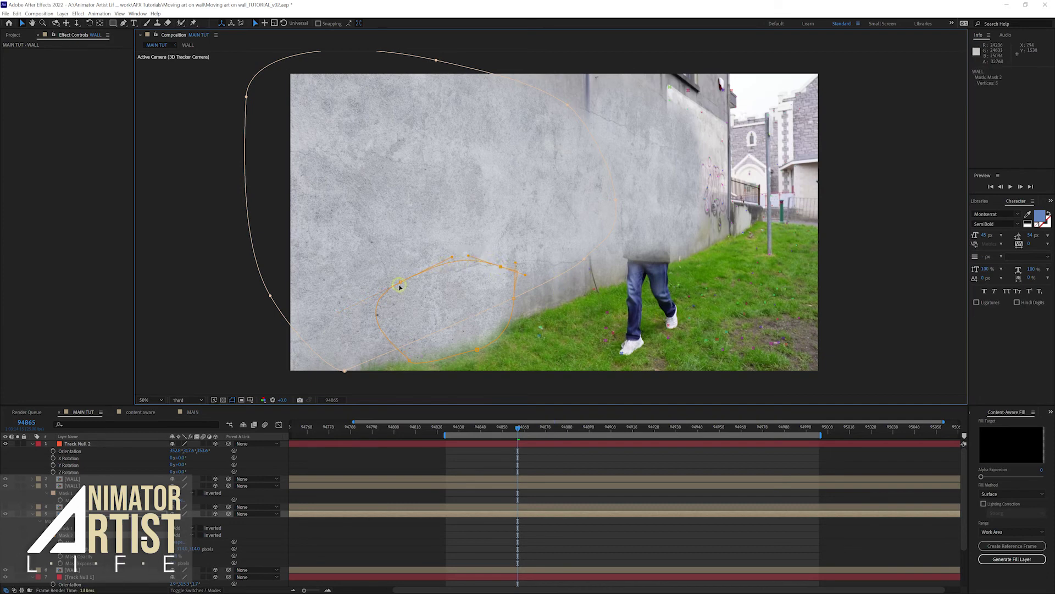
{"action": "left_click_drag", "start_coordinate": [400, 287], "coordinate": [403, 298]}
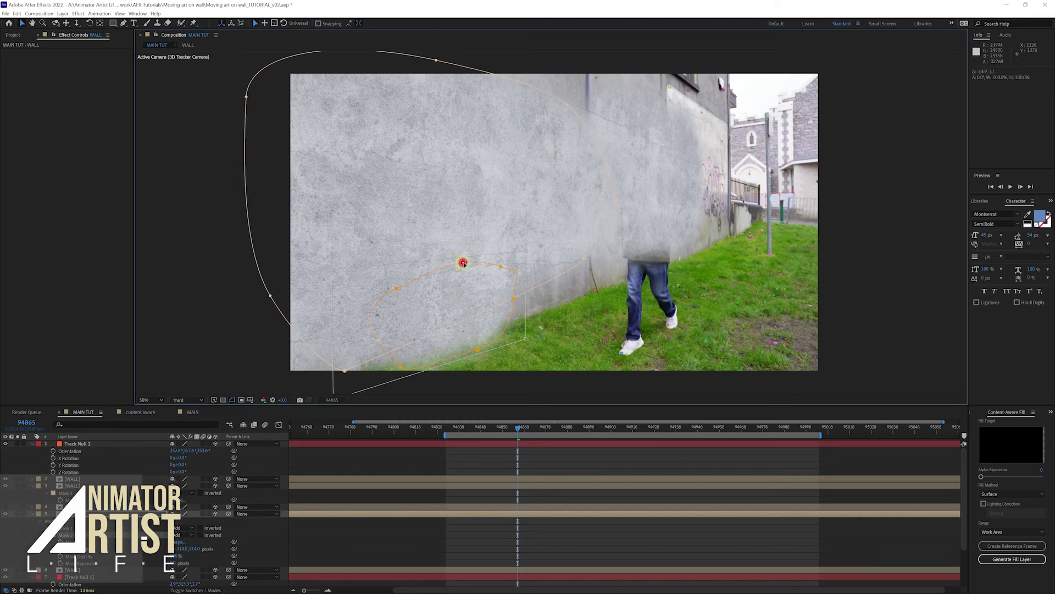
{"action": "mouse_move", "coordinate": [458, 264]}
{"action": "left_mouse_down"}
{"action": "mouse_move", "coordinate": [587, 255]}
{"action": "mouse_move", "coordinate": [432, 297]}
{"action": "mouse_move", "coordinate": [520, 258]}
{"action": "mouse_move", "coordinate": [465, 272]}
{"action": "mouse_move", "coordinate": [583, 263]}
{"action": "left_mouse_up"}
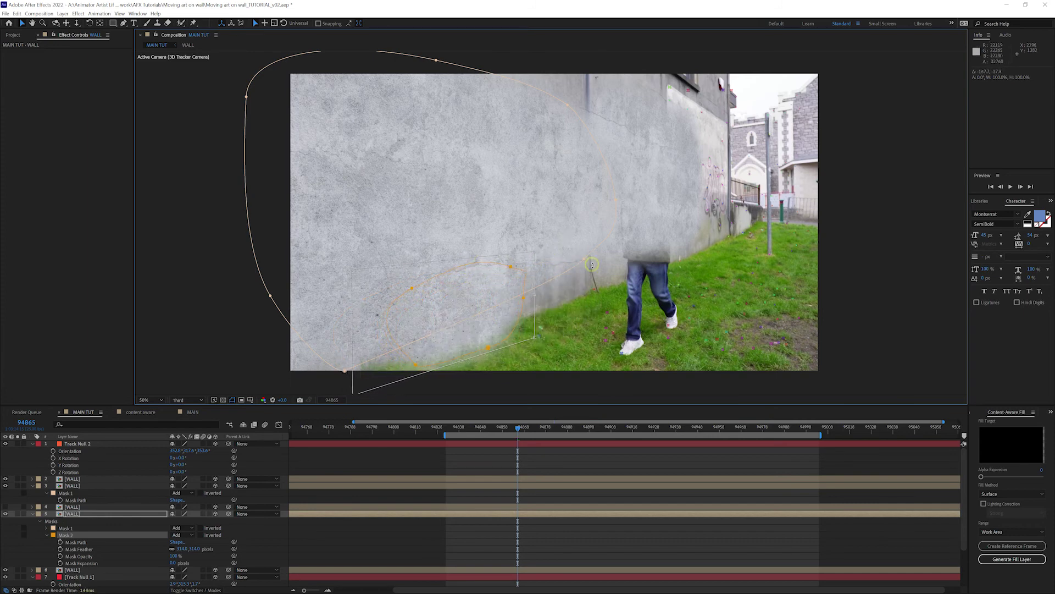
Pull the fifth WALL layer's Mask 1 path down slightly, then select the graffiti-covering wall layer
{"action": "left_click", "coordinate": [66, 528]}
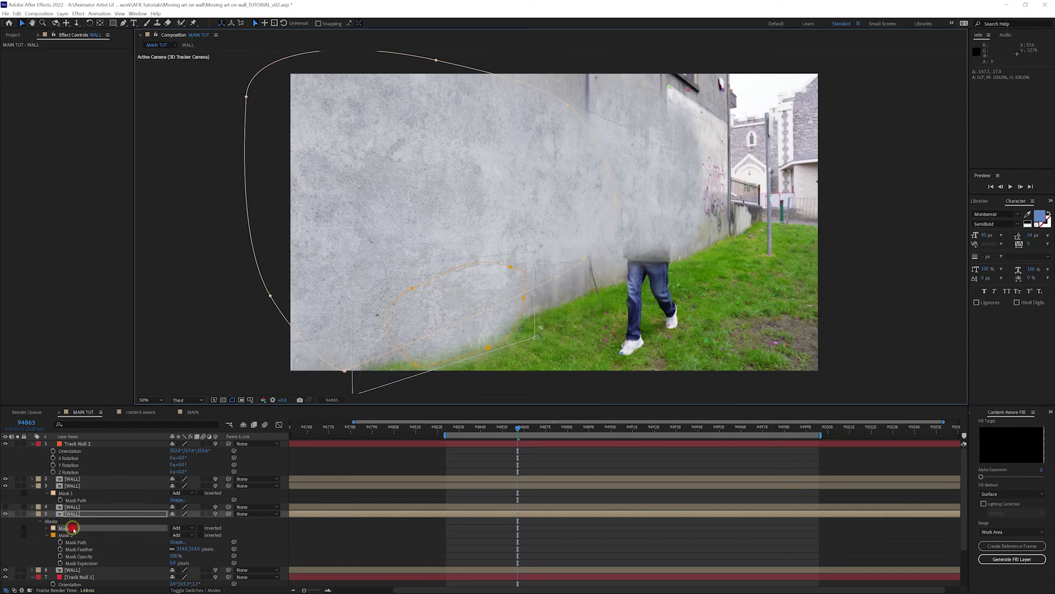
{"action": "left_click", "coordinate": [46, 528]}
{"action": "left_click", "coordinate": [79, 535]}
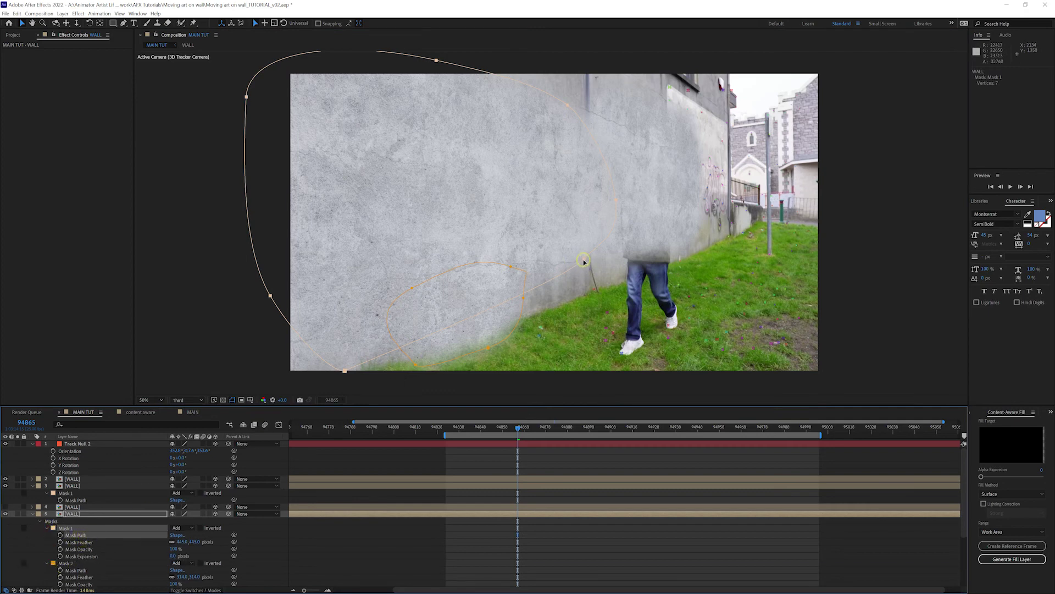
{"action": "mouse_move", "coordinate": [584, 262]}
{"action": "left_mouse_down"}
{"action": "mouse_move", "coordinate": [588, 271]}
{"action": "mouse_move", "coordinate": [601, 264]}
{"action": "mouse_move", "coordinate": [590, 296]}
{"action": "left_mouse_up"}
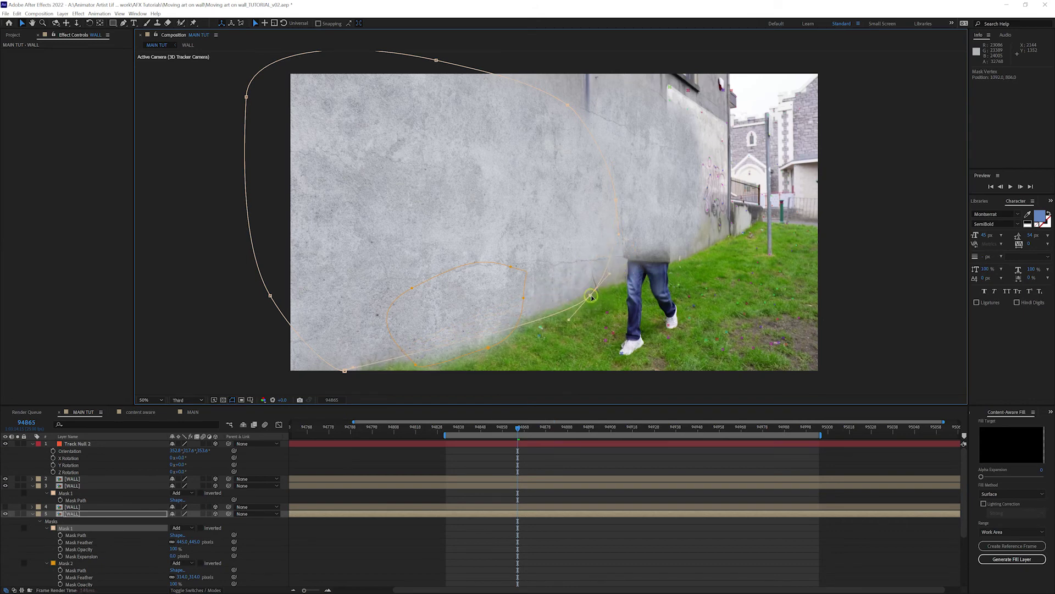
{"action": "left_click", "coordinate": [875, 269]}
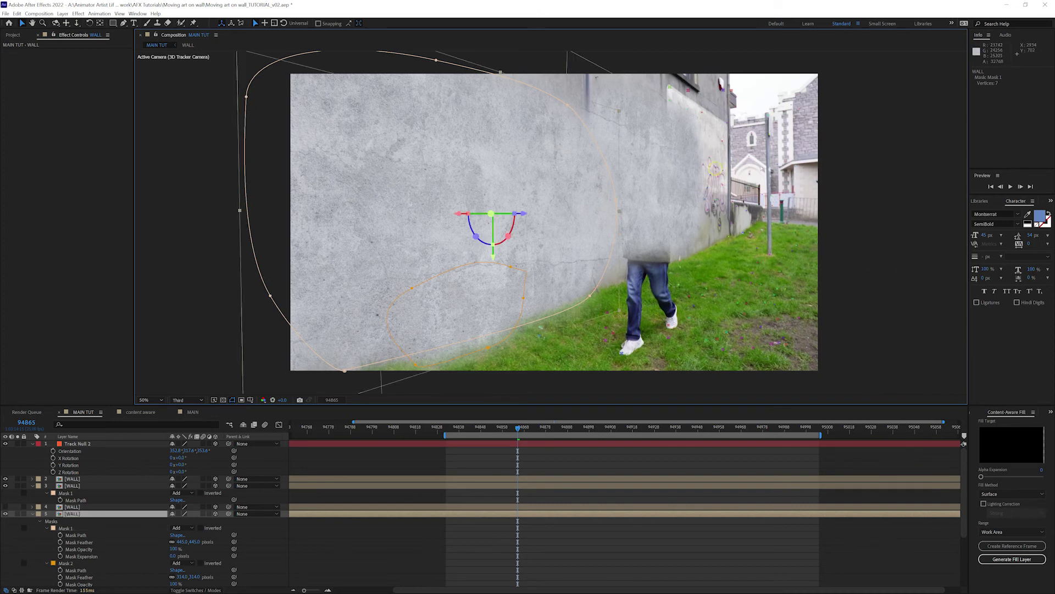
{"action": "left_click", "coordinate": [892, 159]}
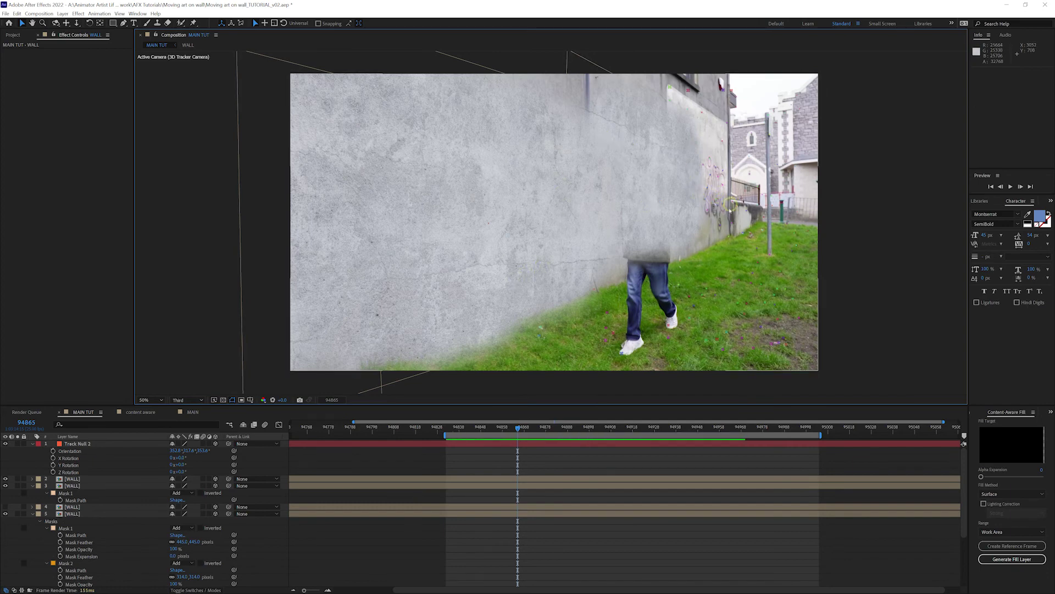
{"action": "left_click", "coordinate": [709, 168]}
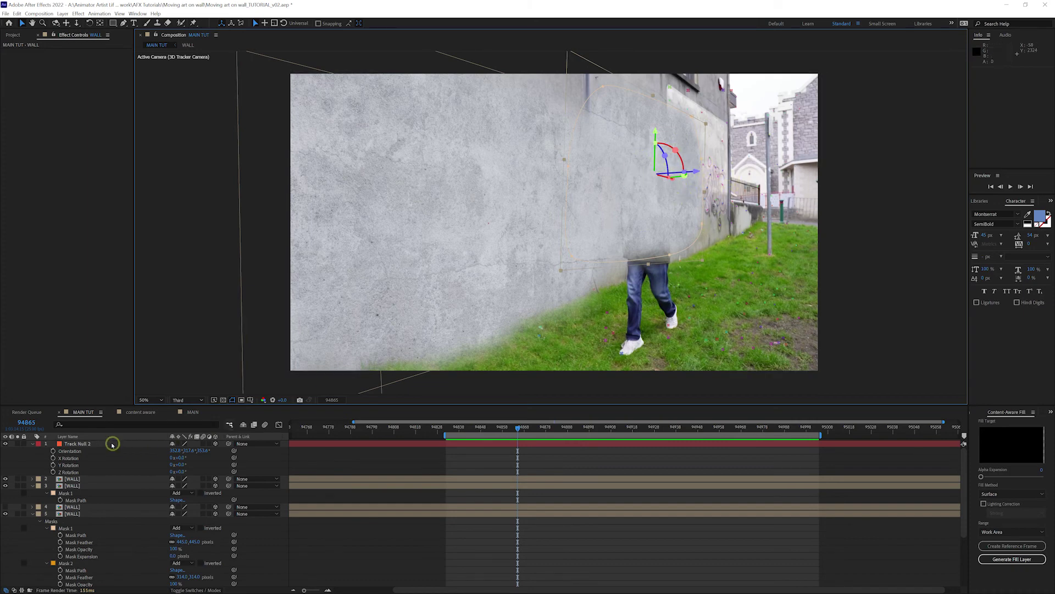
Collapse the open mask and Track Null 2 rotation properties in the timeline
{"action": "left_click", "coordinate": [33, 514]}
{"action": "left_click", "coordinate": [30, 486]}
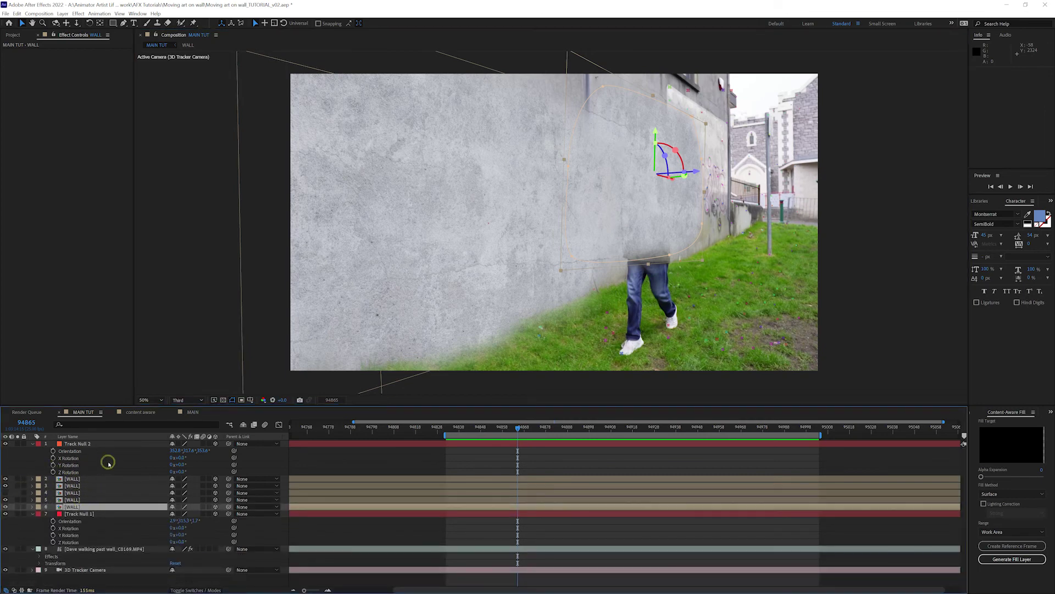
{"action": "left_click", "coordinate": [32, 443]}
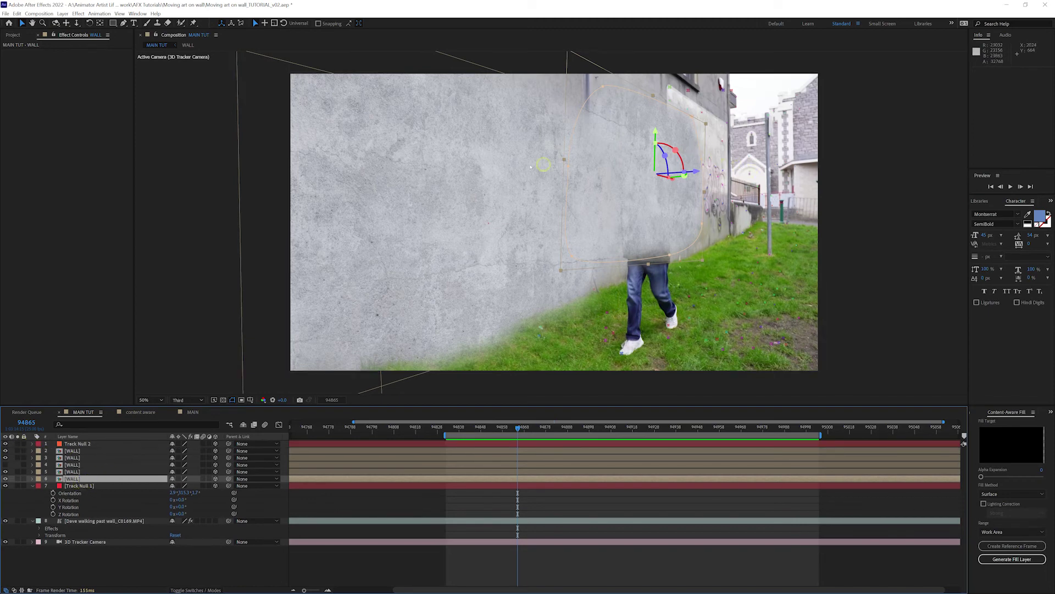
{"action": "left_click", "coordinate": [111, 451]}
Rename layers 6, 5 and 4 to WALL 01, WALL 02 and WALL 03
{"action": "left_click", "coordinate": [128, 482]}
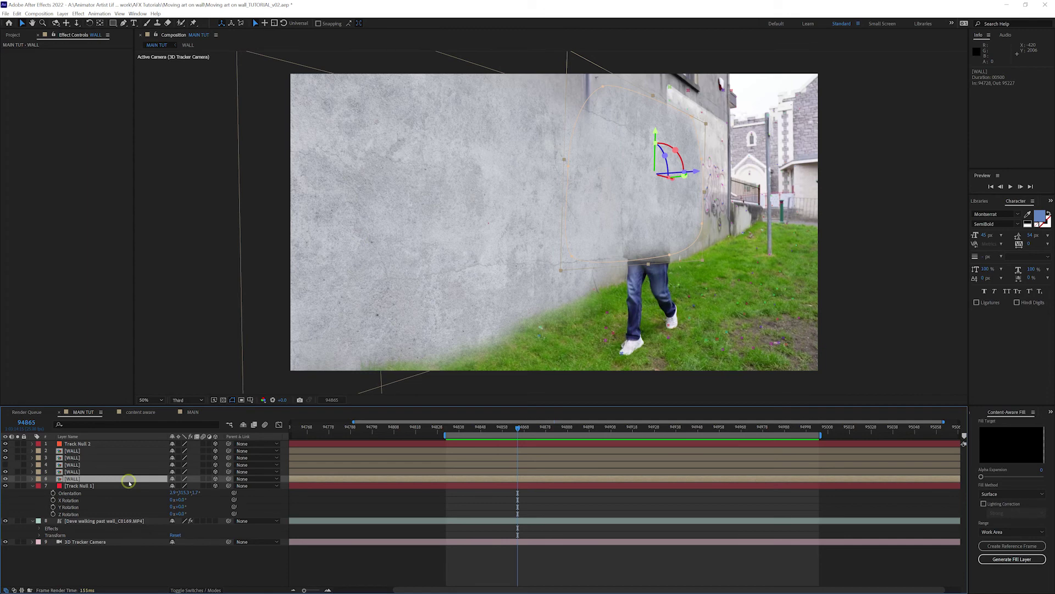
{"action": "key", "text": "Return"}
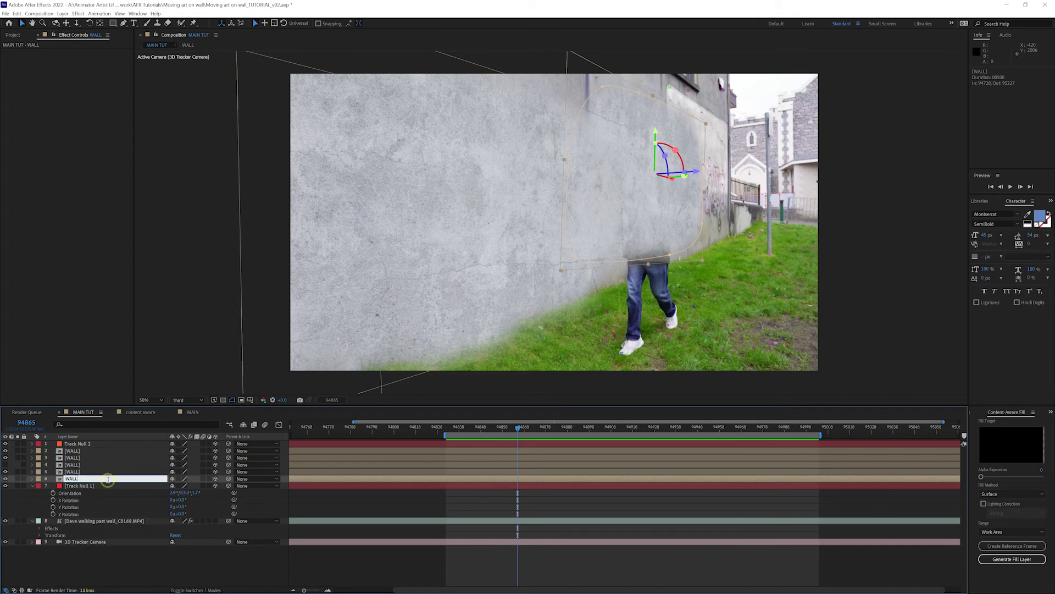
{"action": "type", "text": "01"}
{"action": "key", "text": "Return"}
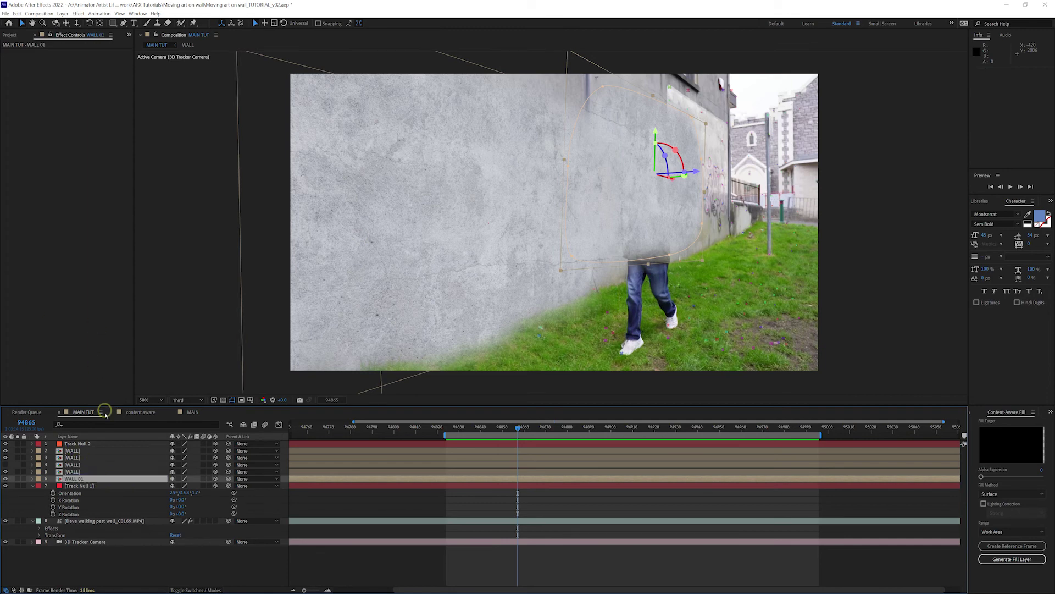
{"action": "left_click", "coordinate": [72, 472]}
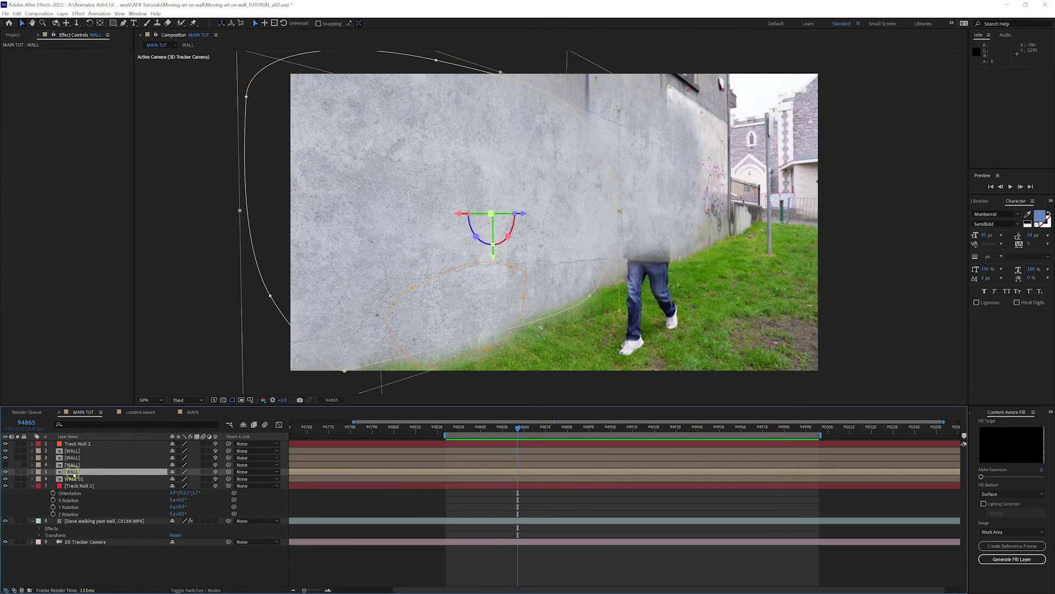
{"action": "left_click", "coordinate": [86, 473]}
{"action": "key", "text": "Return"}
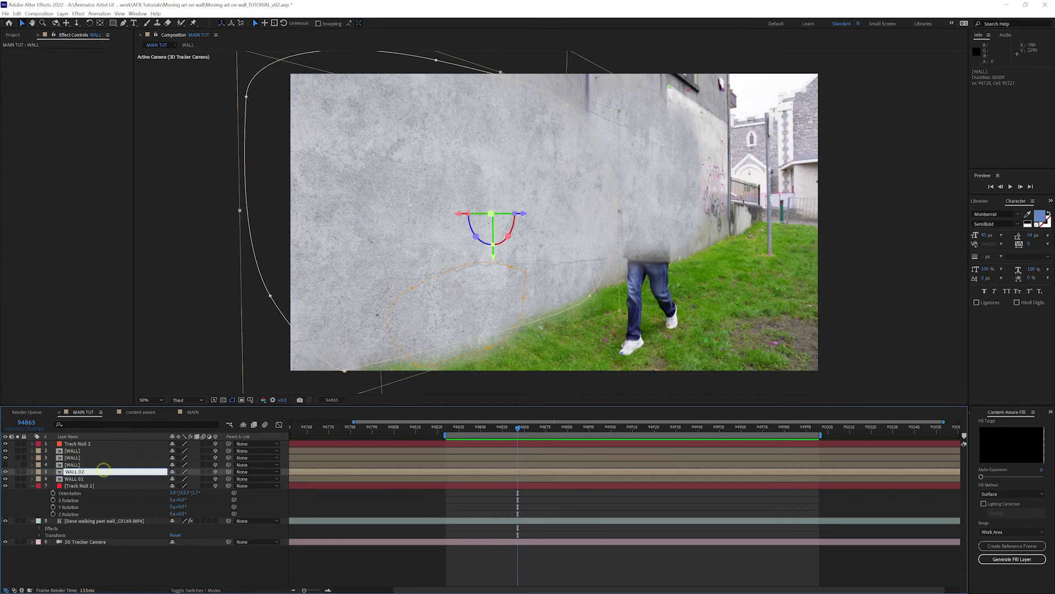
{"action": "key", "text": "Return"}
{"action": "left_click", "coordinate": [120, 465]}
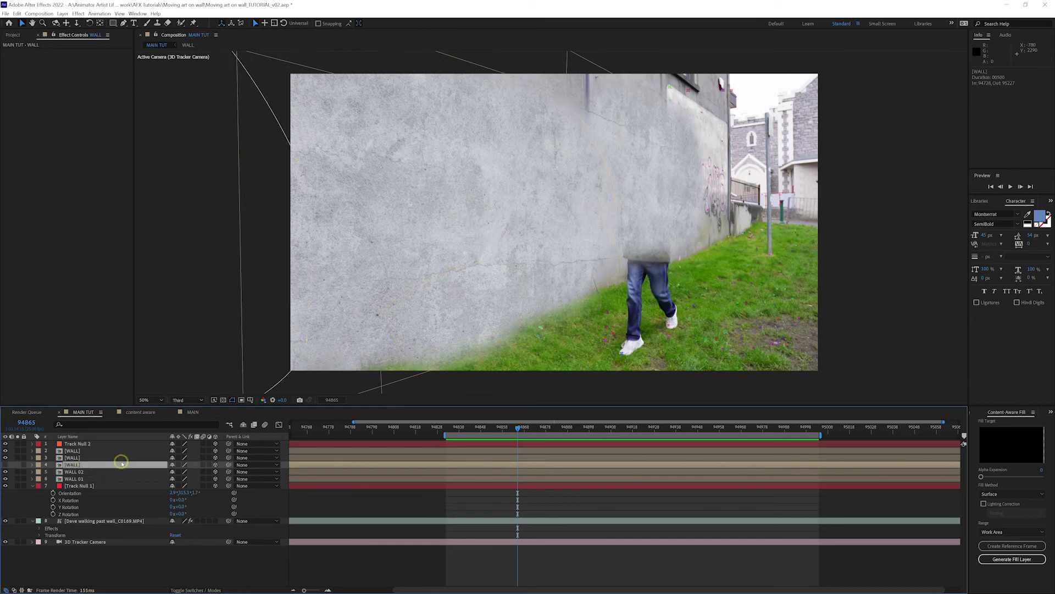
{"action": "key", "text": "Return"}
{"action": "left_click", "coordinate": [96, 465]}
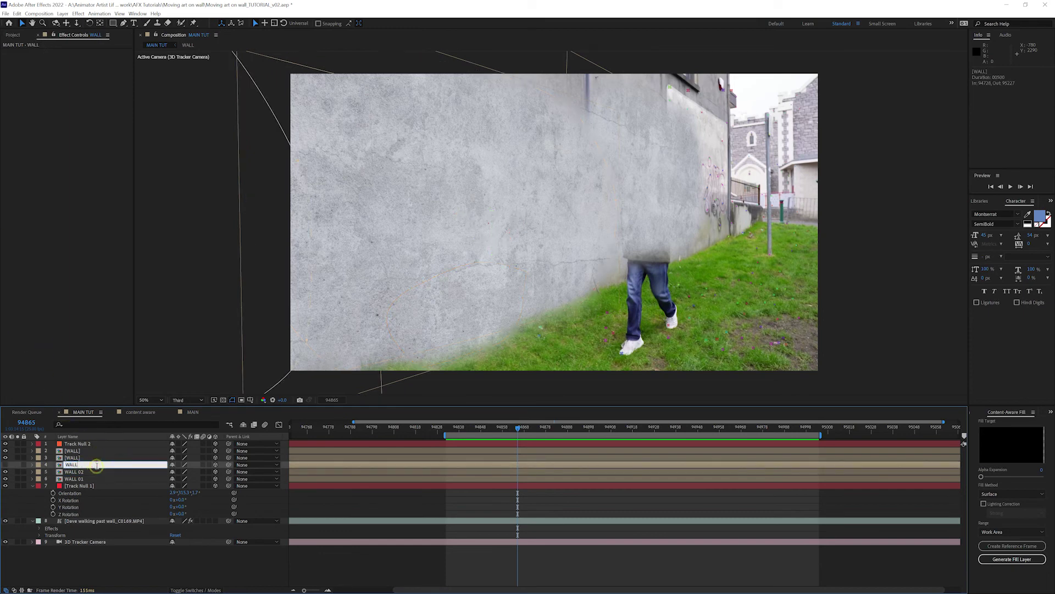
{"action": "type", "text": " 03"}
{"action": "key", "text": "Return"}
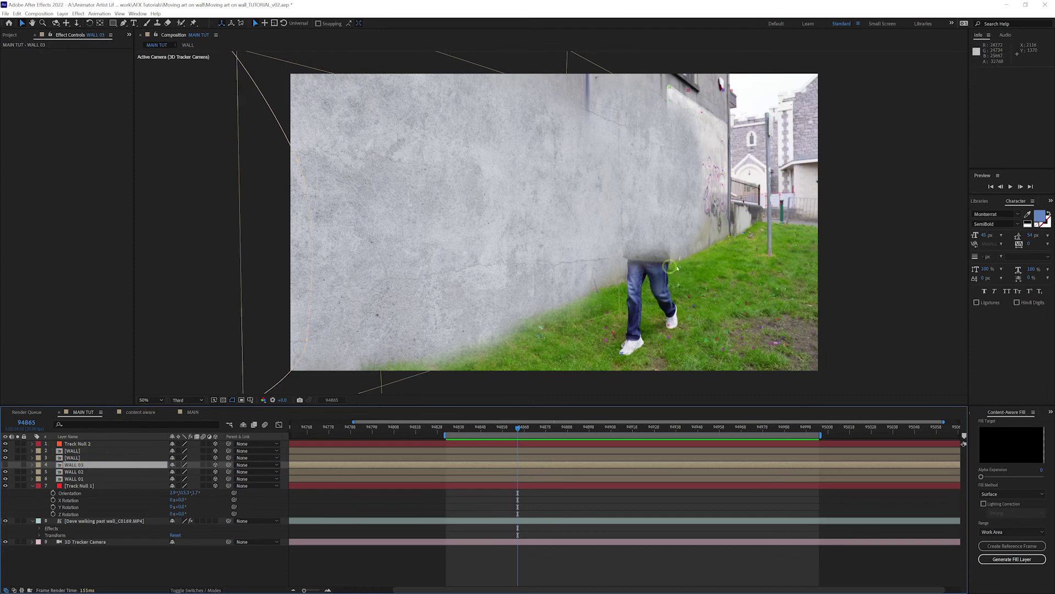
Raise WALL 01's Mask Feather, then ease it back slightly
{"action": "left_click", "coordinate": [713, 163]}
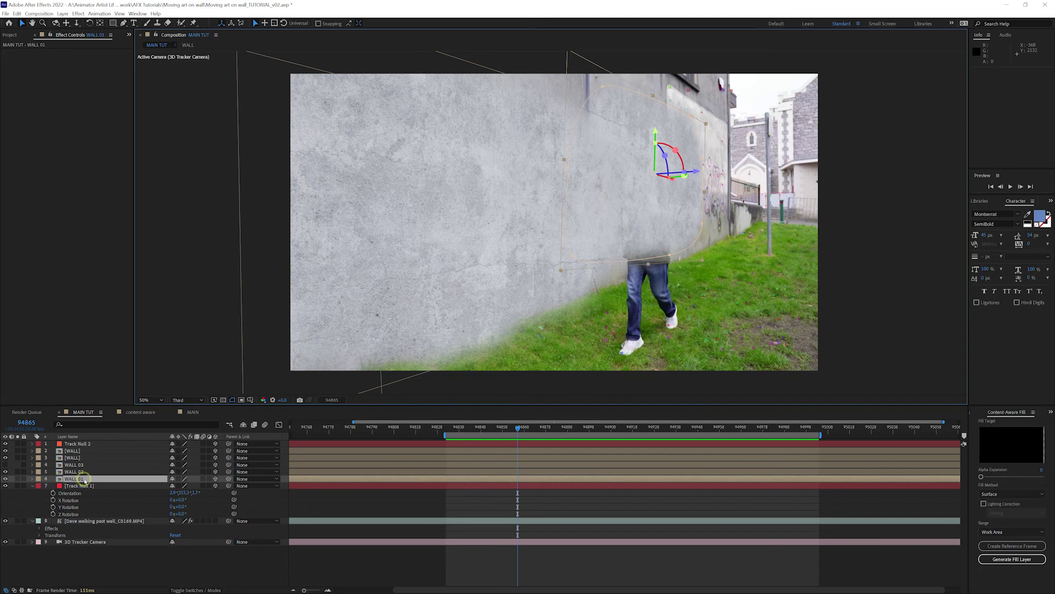
{"action": "key", "text": "f"}
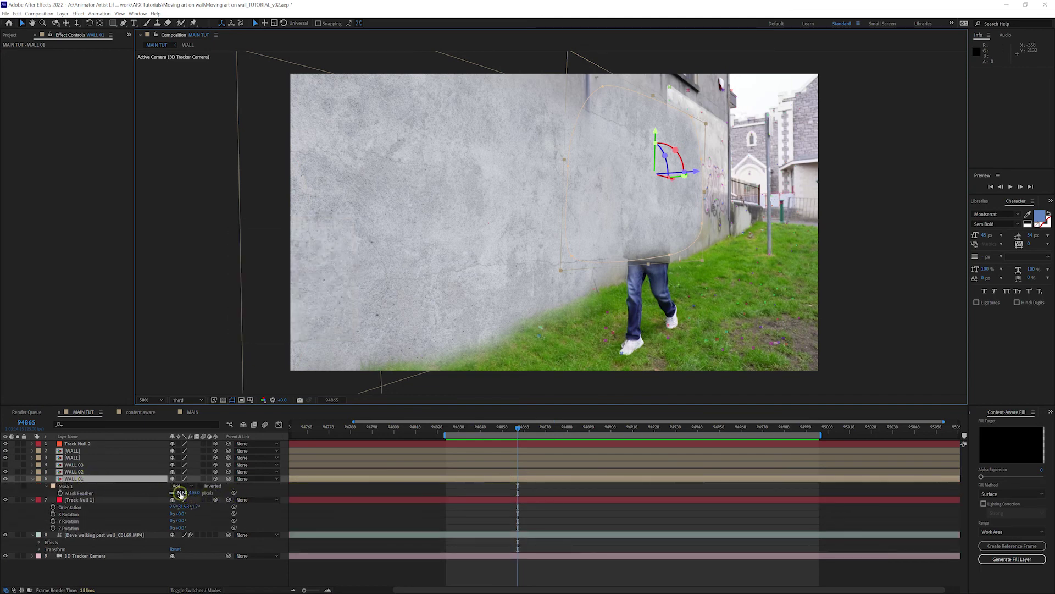
{"action": "left_click_drag", "start_coordinate": [182, 493], "coordinate": [237, 495]}
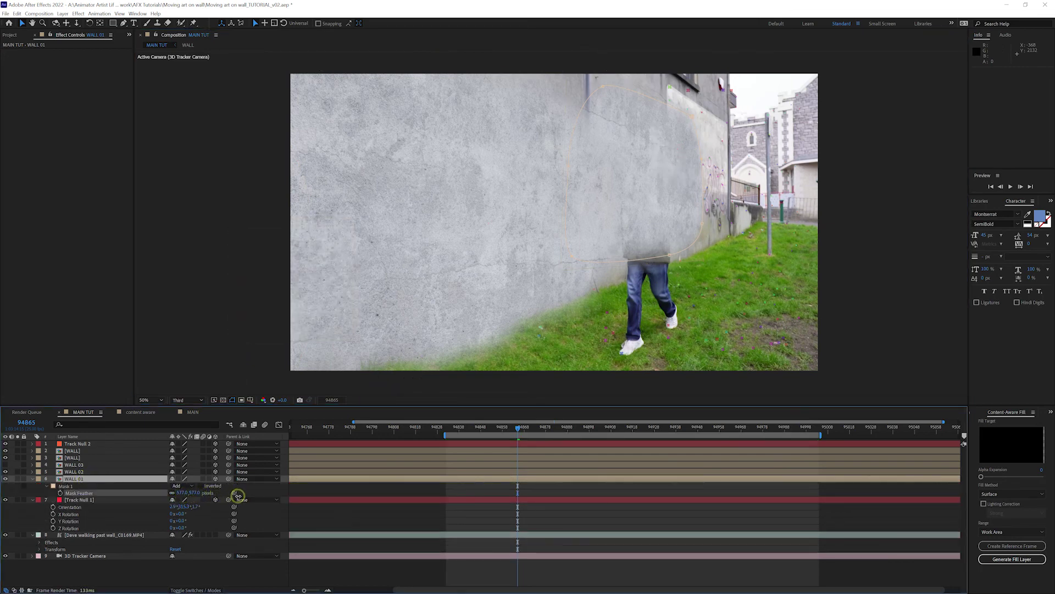
{"action": "left_click_drag", "start_coordinate": [237, 498], "coordinate": [233, 500]}
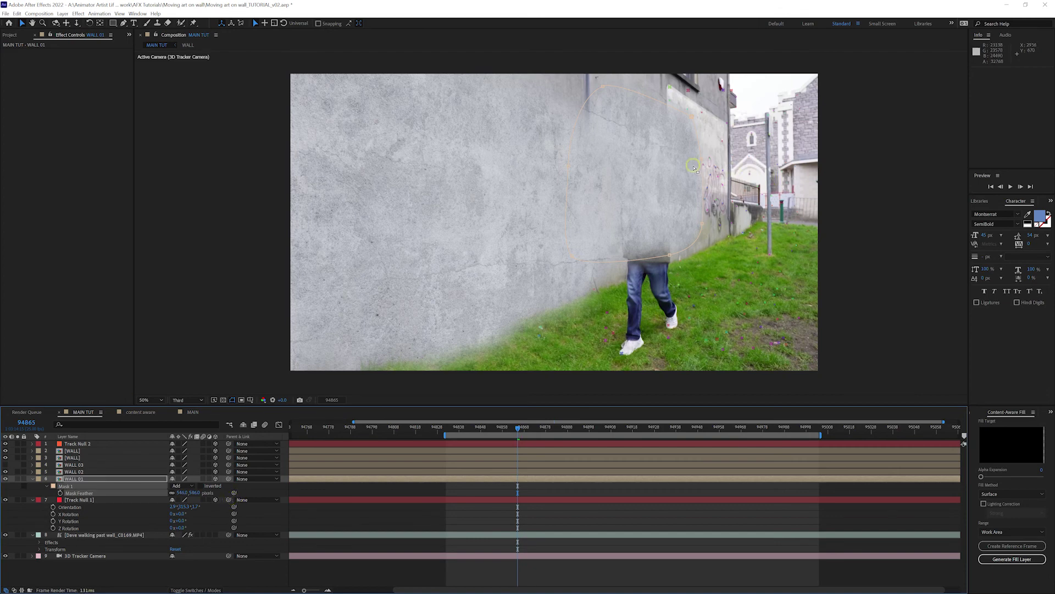
Zoom in and reshape WALL 01's mask edge near the graffiti around the walker
{"action": "mouse_move", "coordinate": [700, 160]}
{"action": "left_mouse_down"}
{"action": "mouse_move", "coordinate": [725, 161]}
{"action": "mouse_move", "coordinate": [699, 164]}
{"action": "left_mouse_up"}
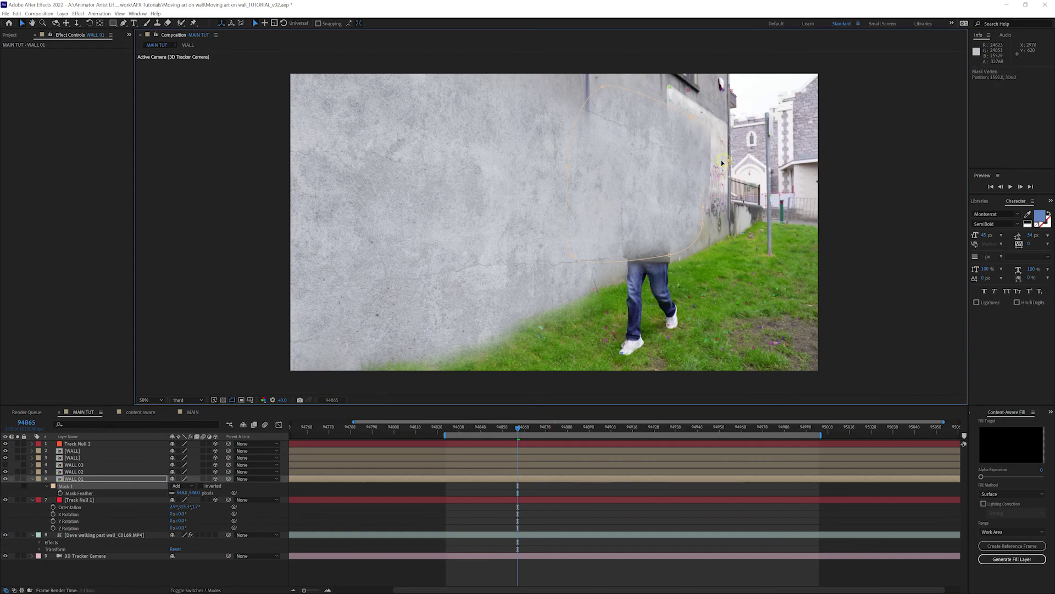
{"action": "key", "text": "slash"}
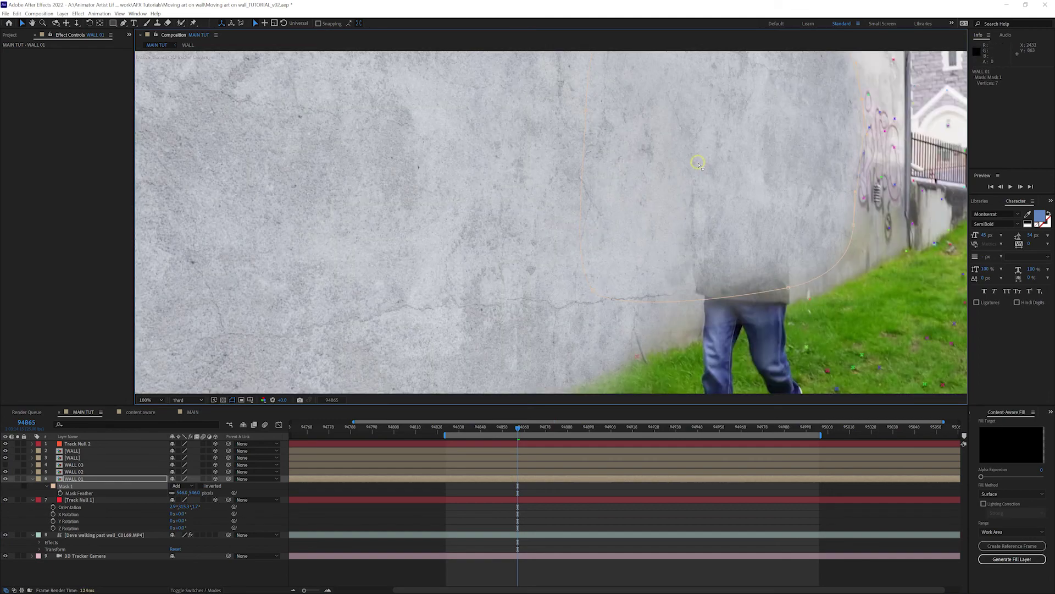
{"action": "left_click_drag", "start_coordinate": [732, 190], "coordinate": [518, 229]}
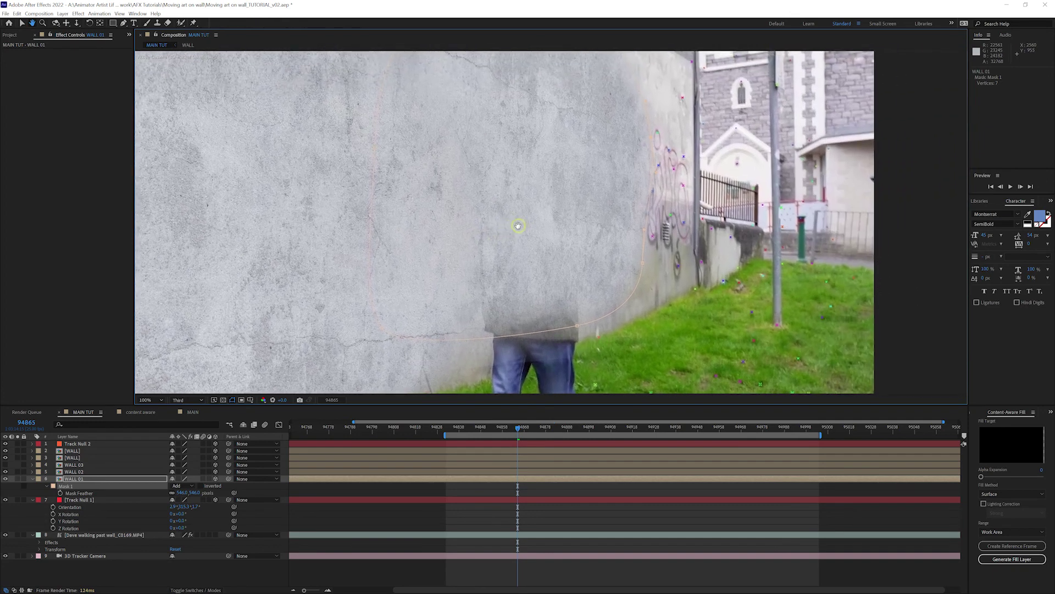
{"action": "mouse_move", "coordinate": [647, 138]}
{"action": "left_mouse_down"}
{"action": "mouse_move", "coordinate": [675, 138]}
{"action": "mouse_move", "coordinate": [641, 145]}
{"action": "left_mouse_up"}
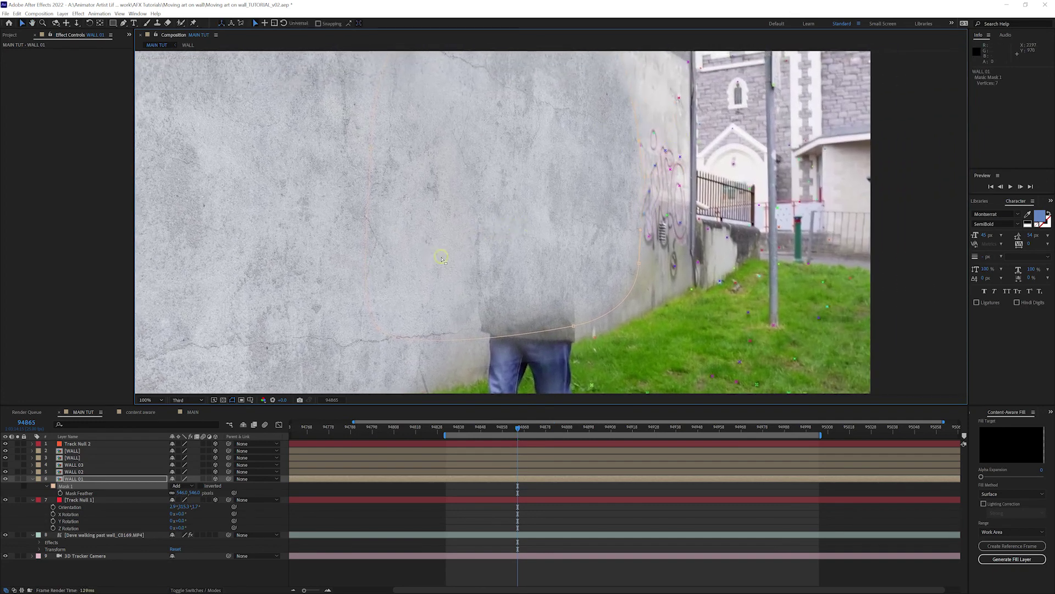
{"action": "scroll", "coordinate": [547, 219], "scroll_direction": "down", "scroll_amount": 2}
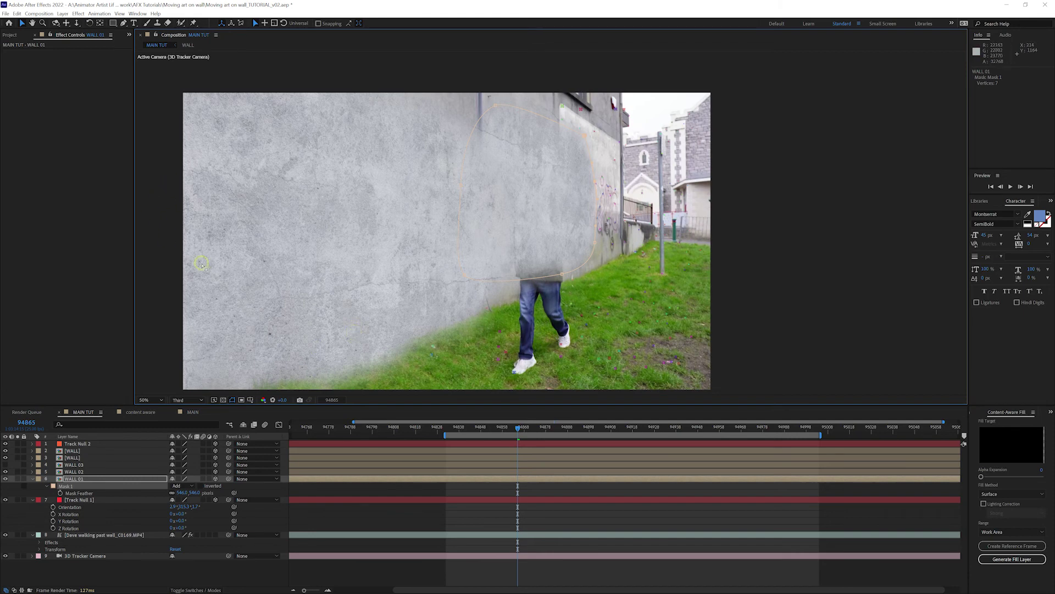
Move the WALL 01 patch right and down along the wall
{"action": "left_click", "coordinate": [88, 480]}
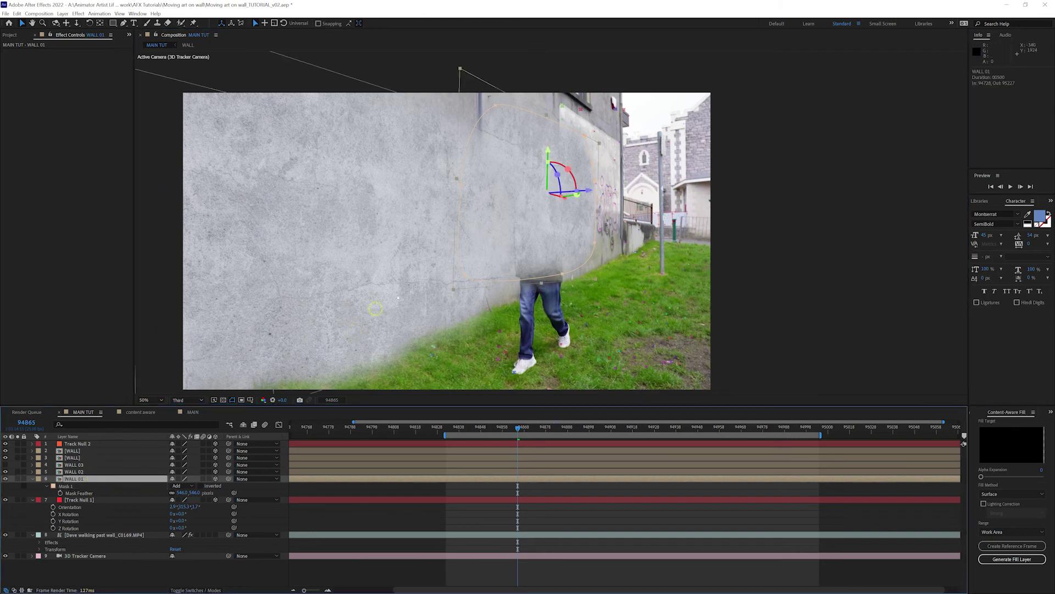
{"action": "mouse_move", "coordinate": [566, 202]}
{"action": "left_mouse_down"}
{"action": "mouse_move", "coordinate": [580, 205]}
{"action": "mouse_move", "coordinate": [491, 157]}
{"action": "left_mouse_up"}
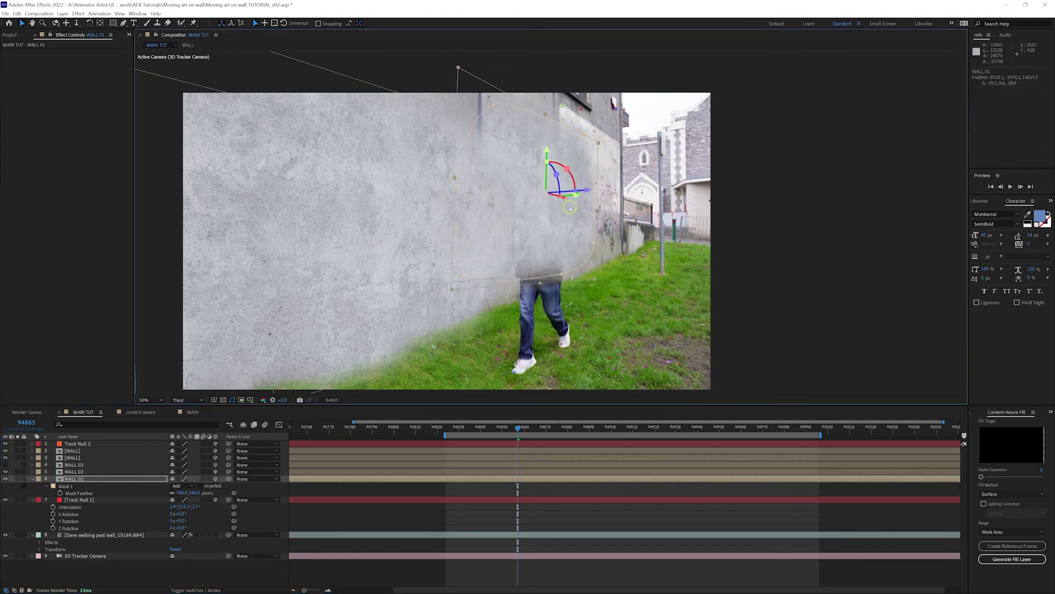
{"action": "left_click_drag", "start_coordinate": [547, 151], "coordinate": [547, 165]}
Scale WALL 01 up, then nudge it higher and sideways to cover more wall
{"action": "key", "text": "r"}
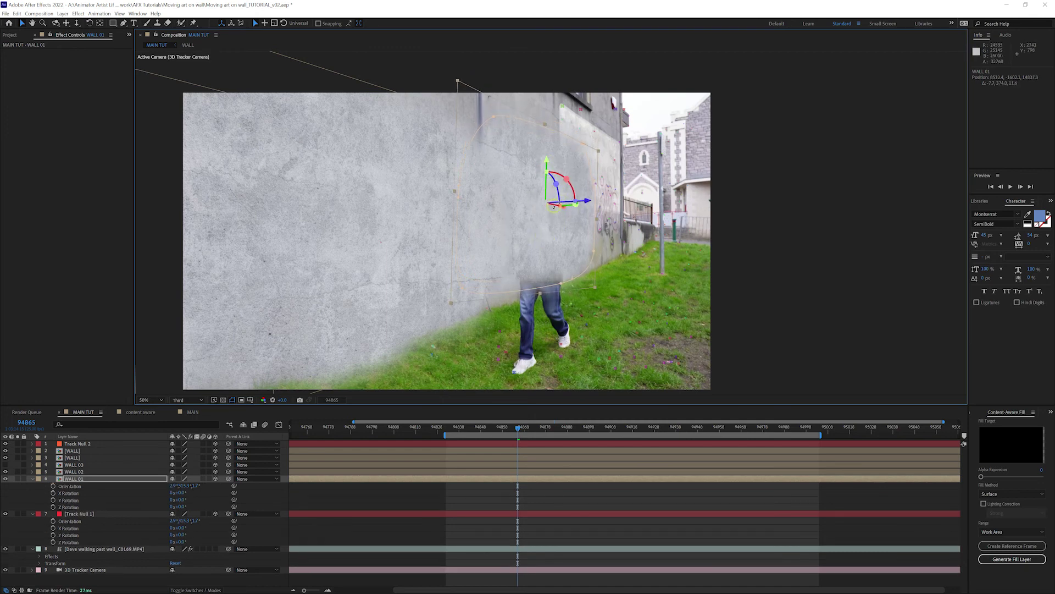
{"action": "key", "text": "s"}
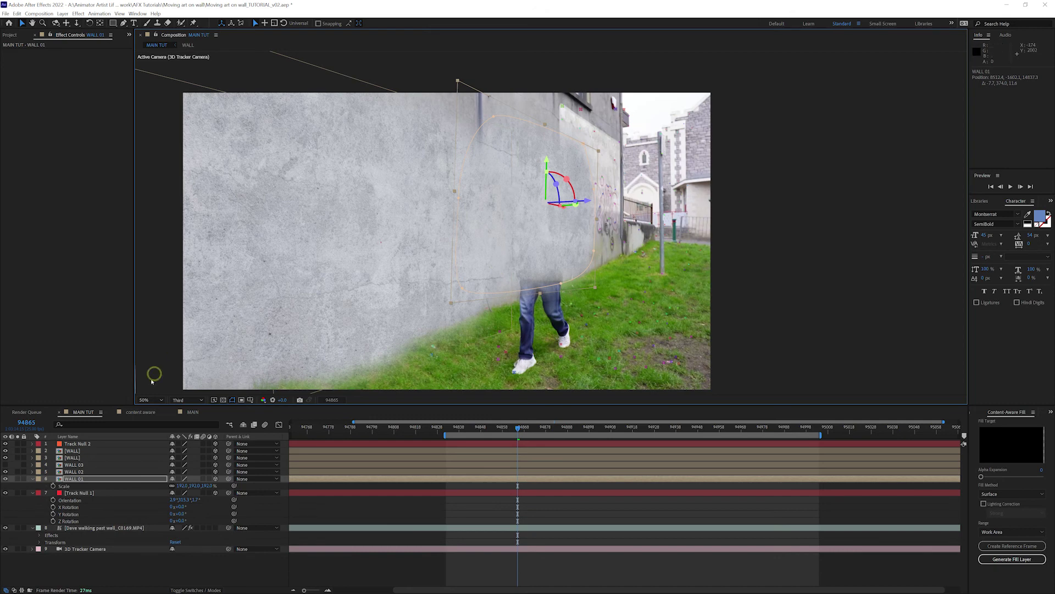
{"action": "left_click", "coordinate": [82, 478]}
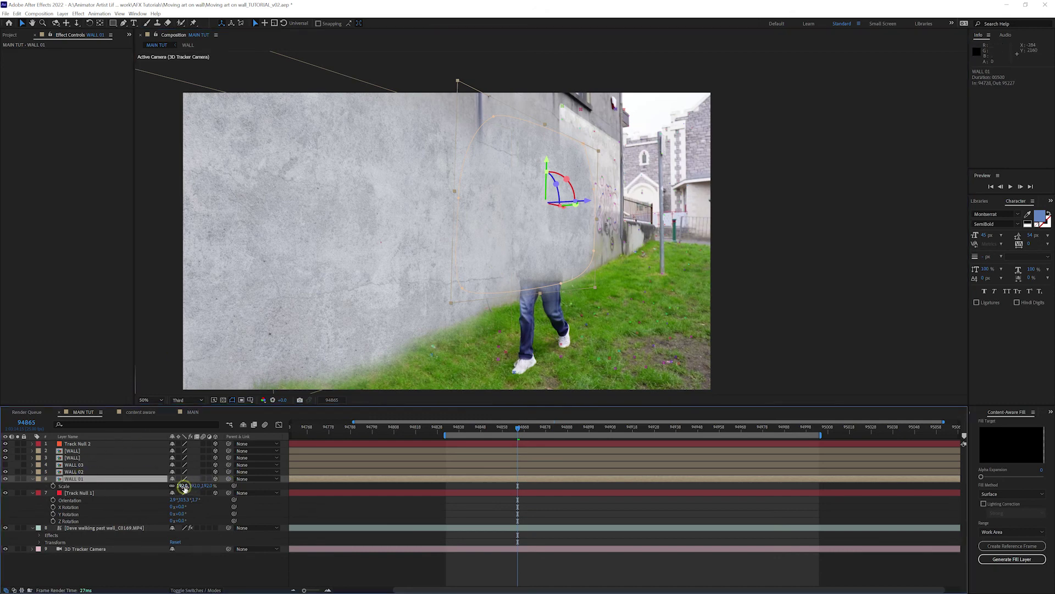
{"action": "mouse_move", "coordinate": [187, 486]}
{"action": "left_mouse_down"}
{"action": "mouse_move", "coordinate": [208, 485]}
{"action": "mouse_move", "coordinate": [195, 488]}
{"action": "left_mouse_up"}
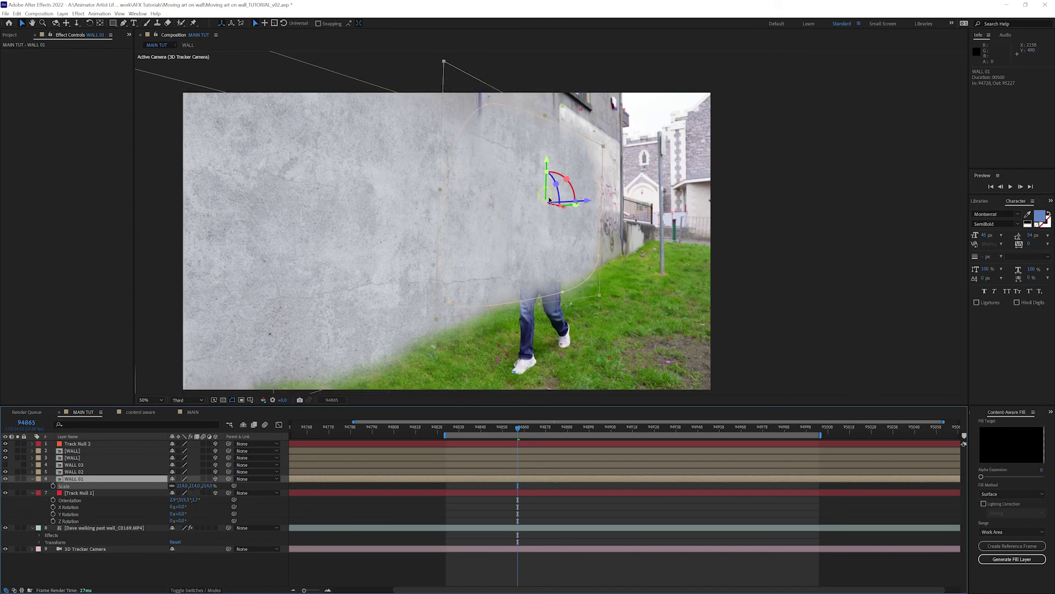
{"action": "left_click_drag", "start_coordinate": [547, 161], "coordinate": [544, 152]}
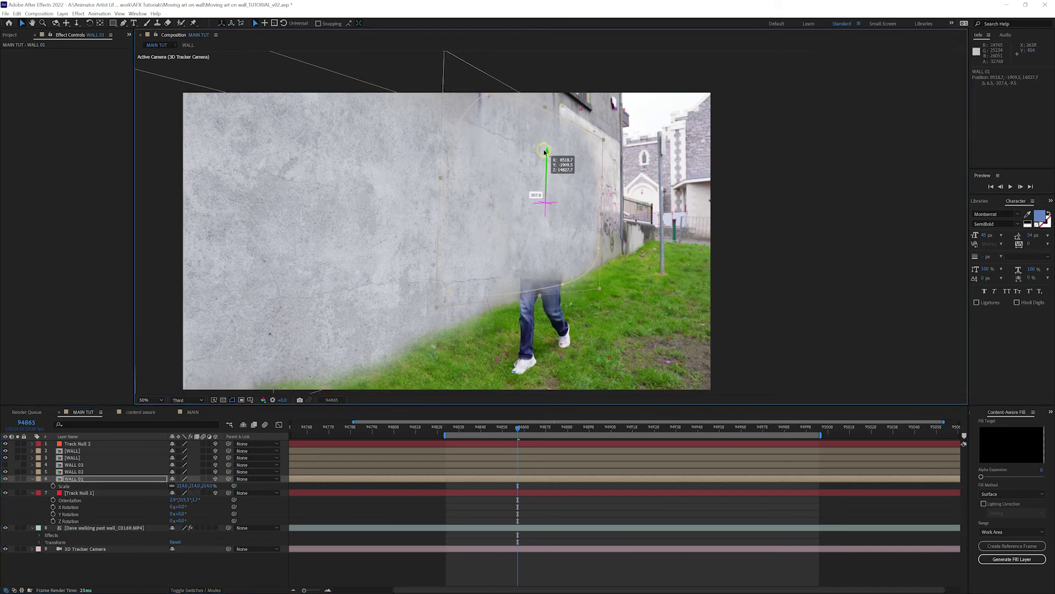
{"action": "left_click_drag", "start_coordinate": [546, 199], "coordinate": [562, 210]}
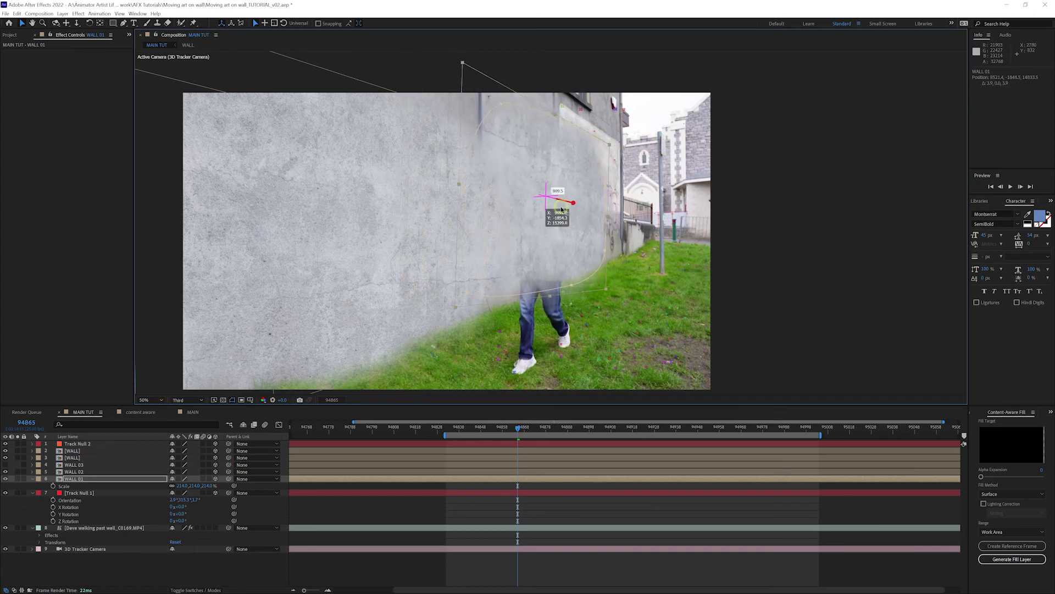
{"action": "left_click", "coordinate": [775, 224]}
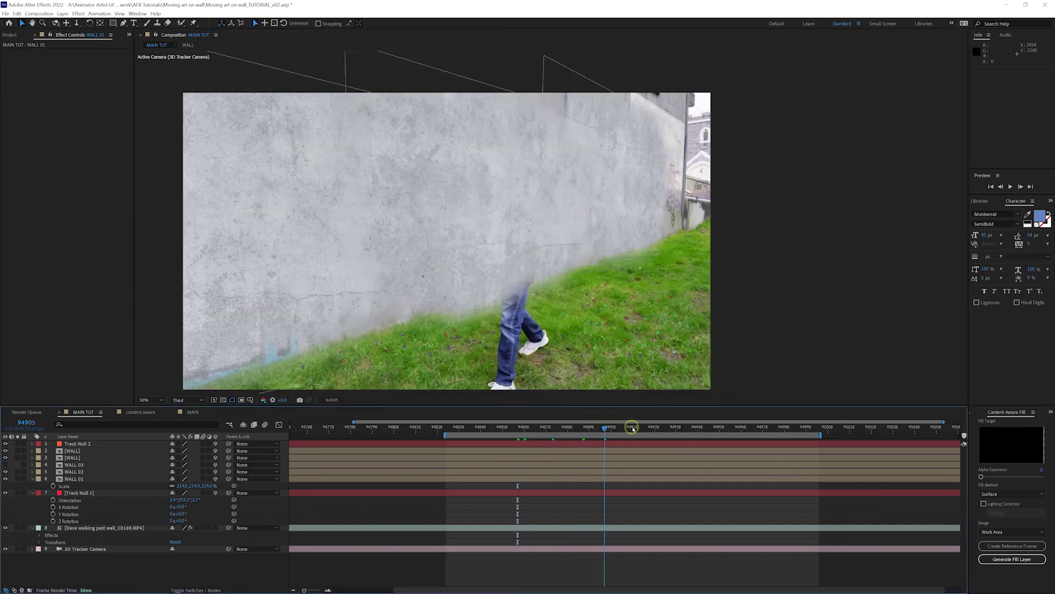
Scrub forward through the footage to check the wall patches on later frames
{"action": "left_click_drag", "start_coordinate": [523, 426], "coordinate": [668, 427]}
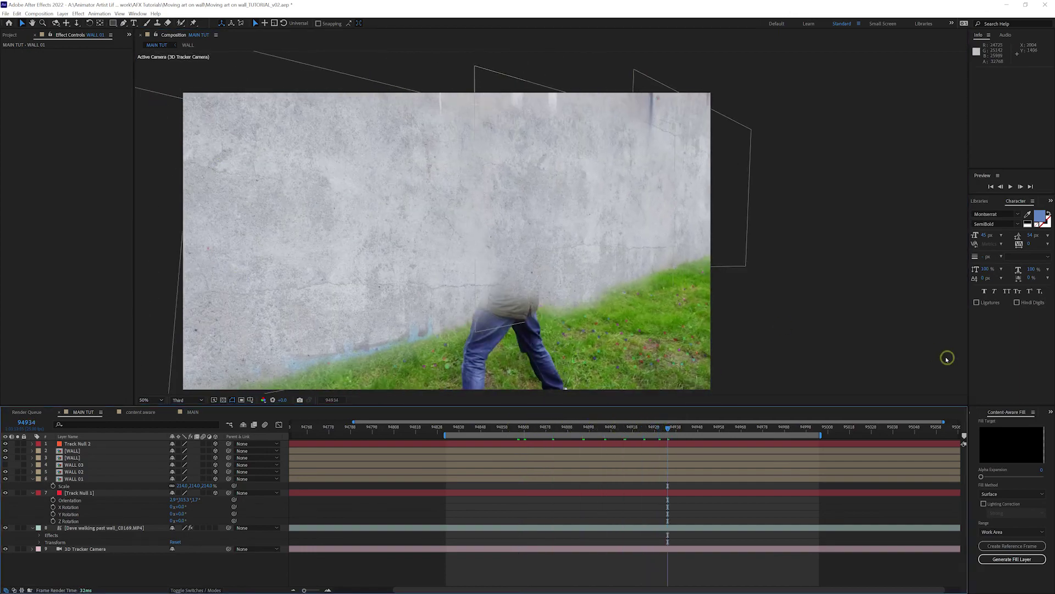
{"action": "mouse_move", "coordinate": [668, 428]}
{"action": "left_mouse_down"}
{"action": "mouse_move", "coordinate": [753, 433]}
{"action": "mouse_move", "coordinate": [620, 430]}
{"action": "left_mouse_up"}
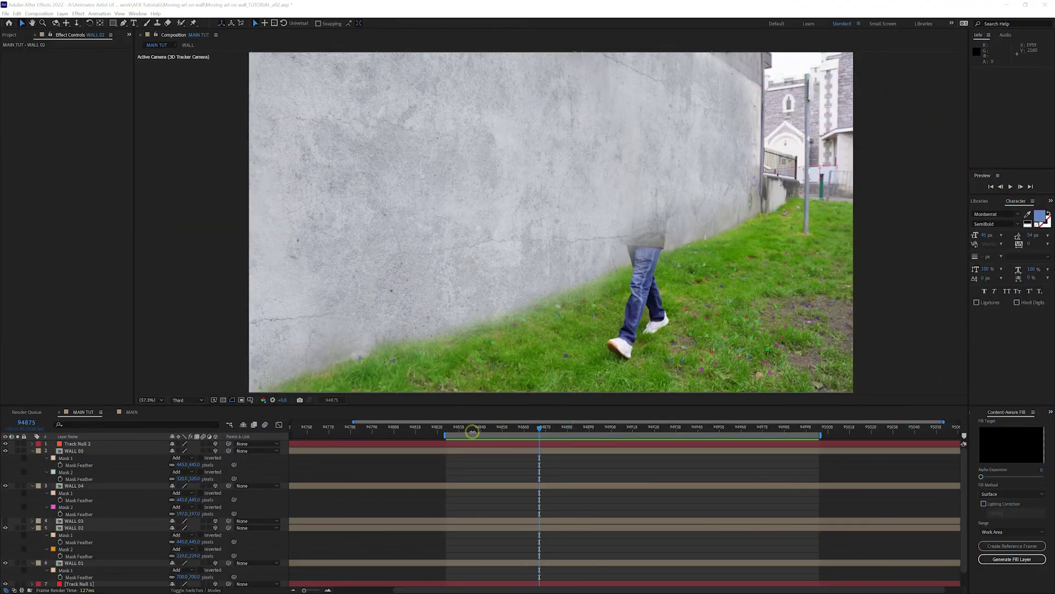
{"action": "mouse_move", "coordinate": [456, 431]}
{"action": "left_mouse_down"}
{"action": "mouse_move", "coordinate": [783, 428]}
{"action": "mouse_move", "coordinate": [546, 427]}
{"action": "left_mouse_up"}
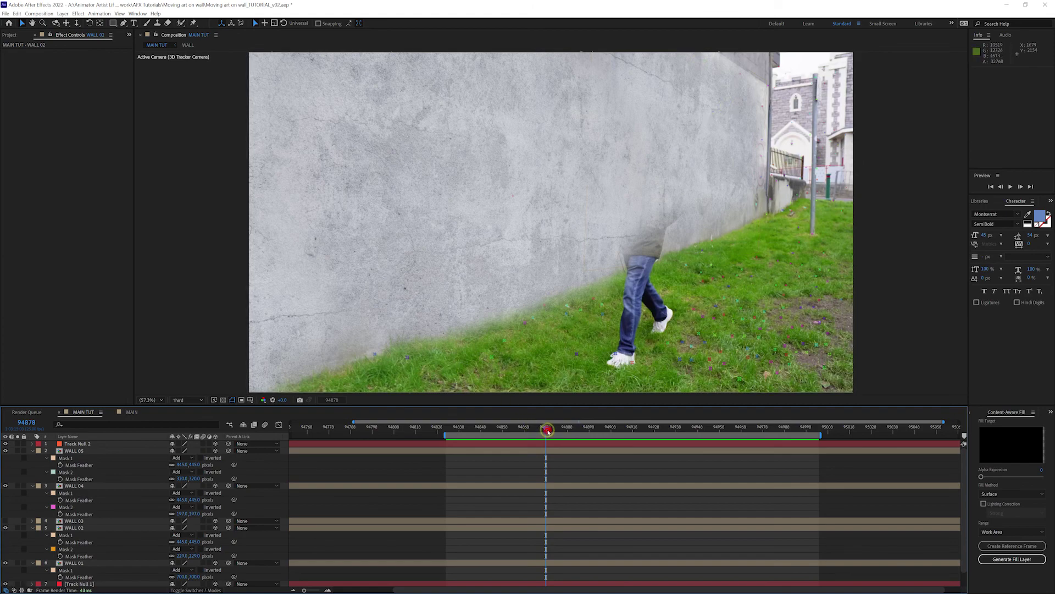
{"action": "key", "text": "space"}
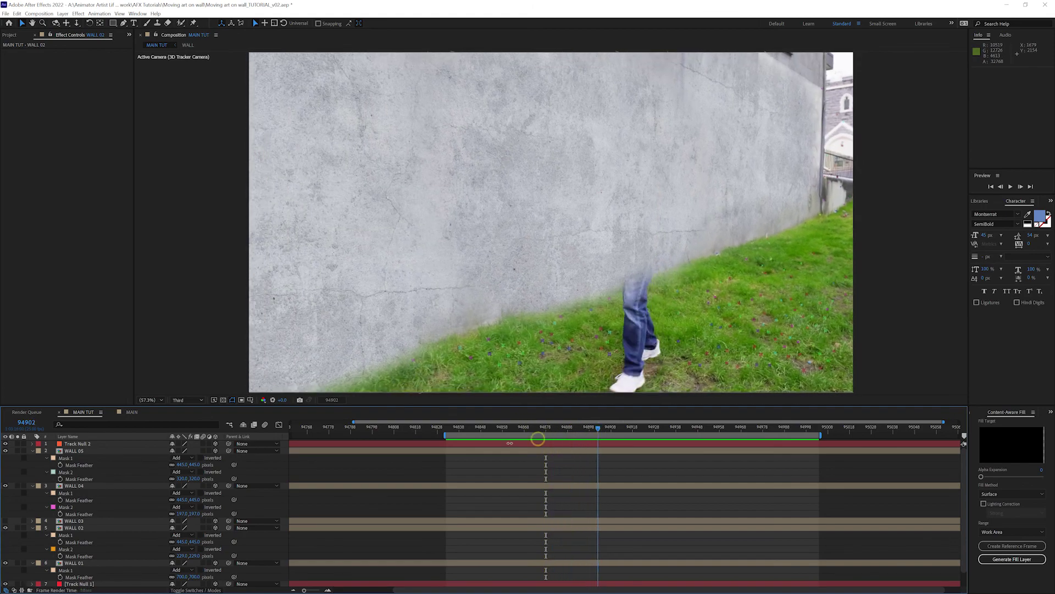
Change WALL 02's Mask 2 mode from Add to None
{"action": "left_click", "coordinate": [71, 536]}
{"action": "left_click", "coordinate": [81, 528]}
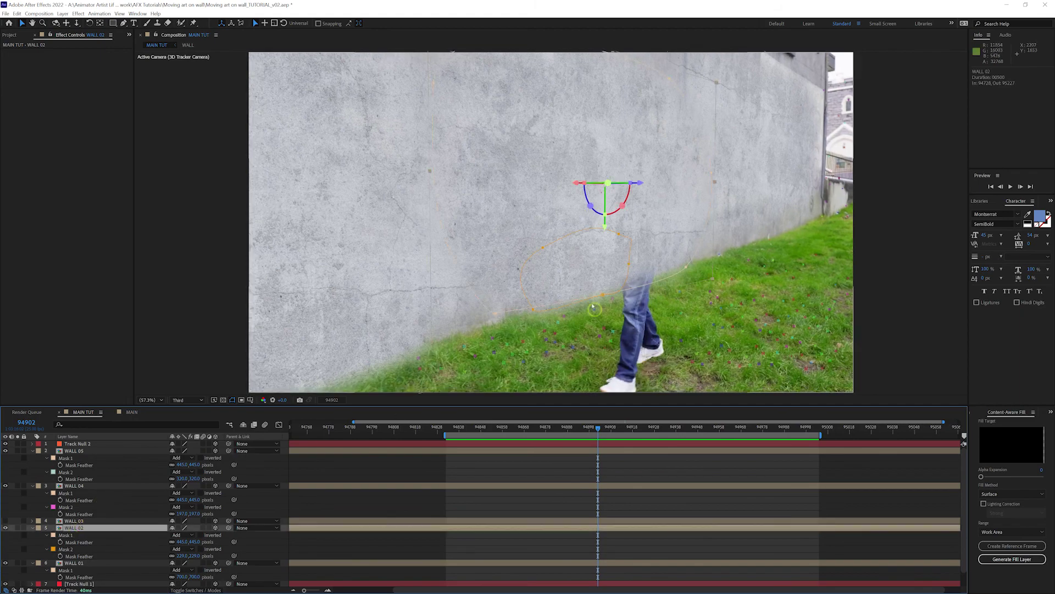
{"action": "left_click_drag", "start_coordinate": [597, 432], "coordinate": [571, 429]}
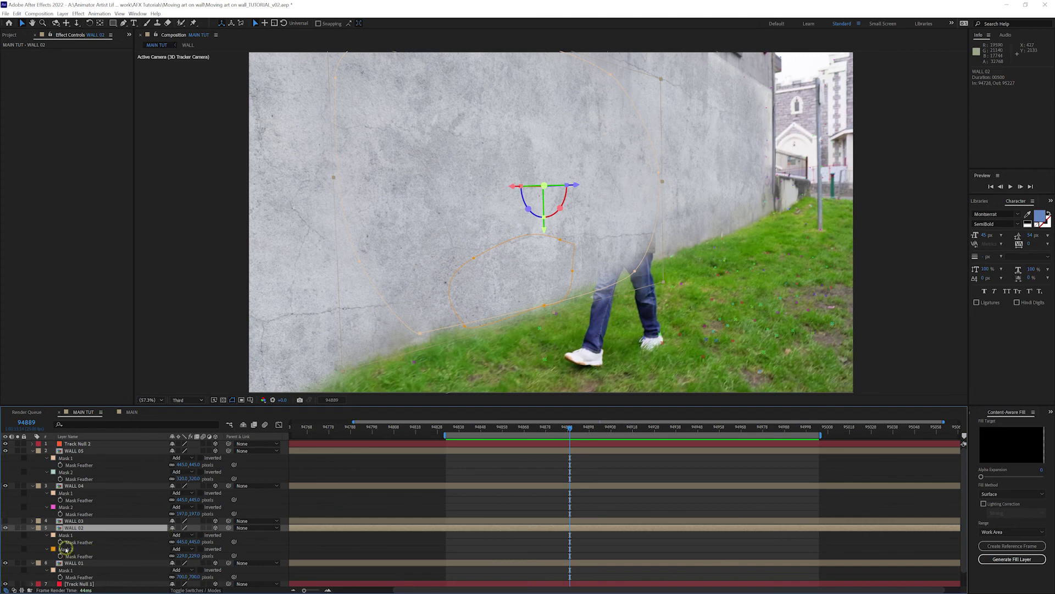
{"action": "left_click", "coordinate": [179, 549]}
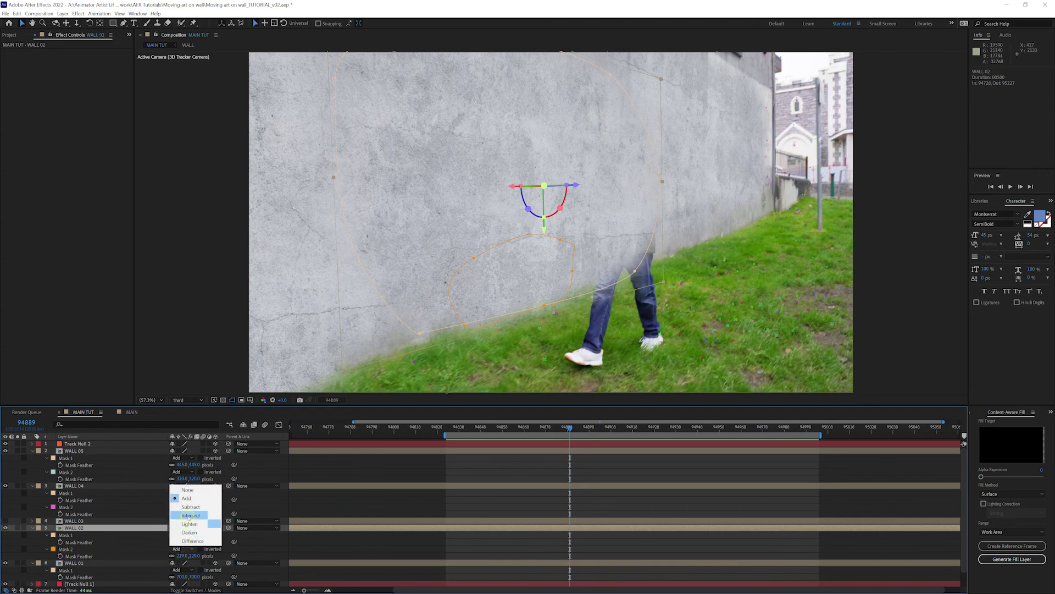
{"action": "left_click", "coordinate": [187, 490]}
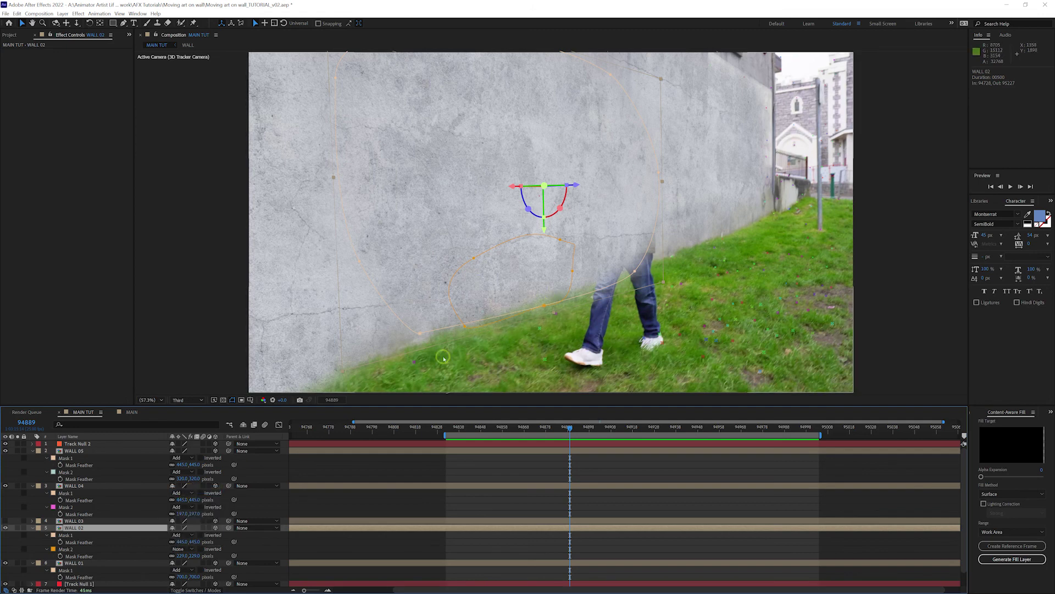
Toggle WALL 02's visibility to compare with the original, then check a later frame
{"action": "left_click", "coordinate": [5, 527]}
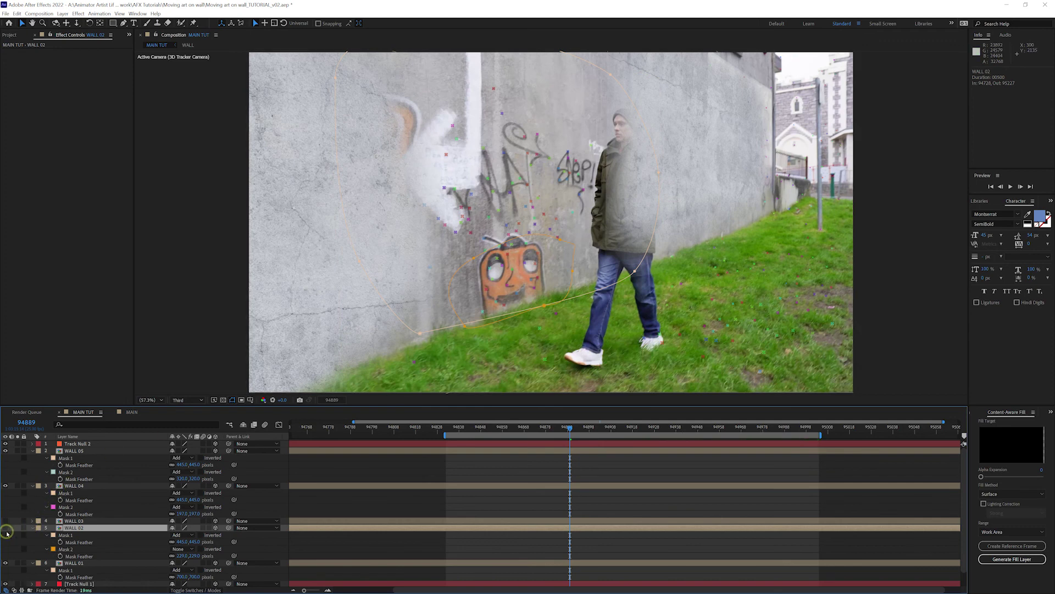
{"action": "left_click", "coordinate": [5, 527]}
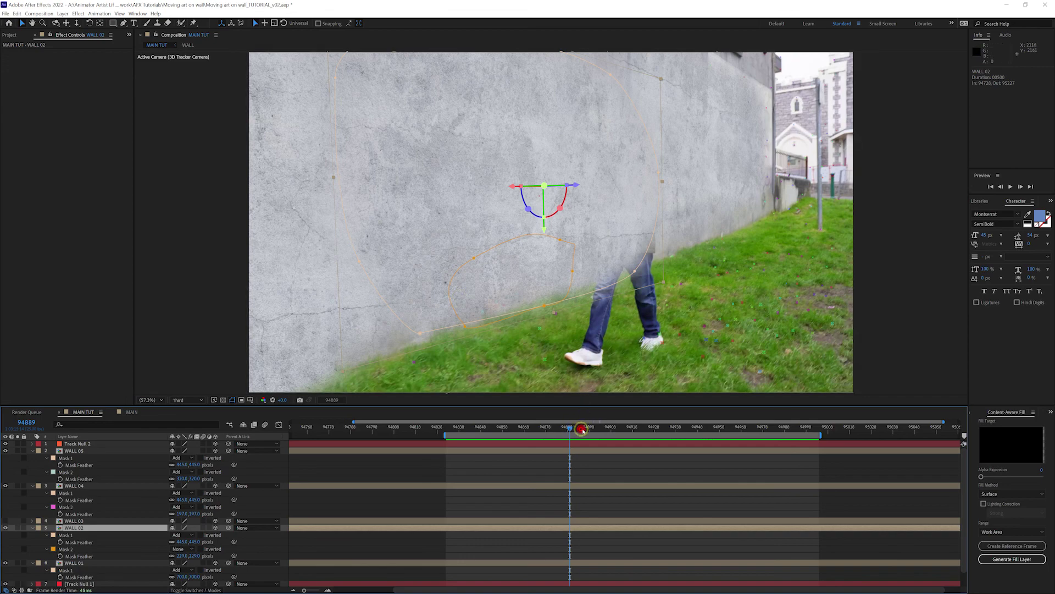
{"action": "left_click_drag", "start_coordinate": [572, 427], "coordinate": [724, 427]}
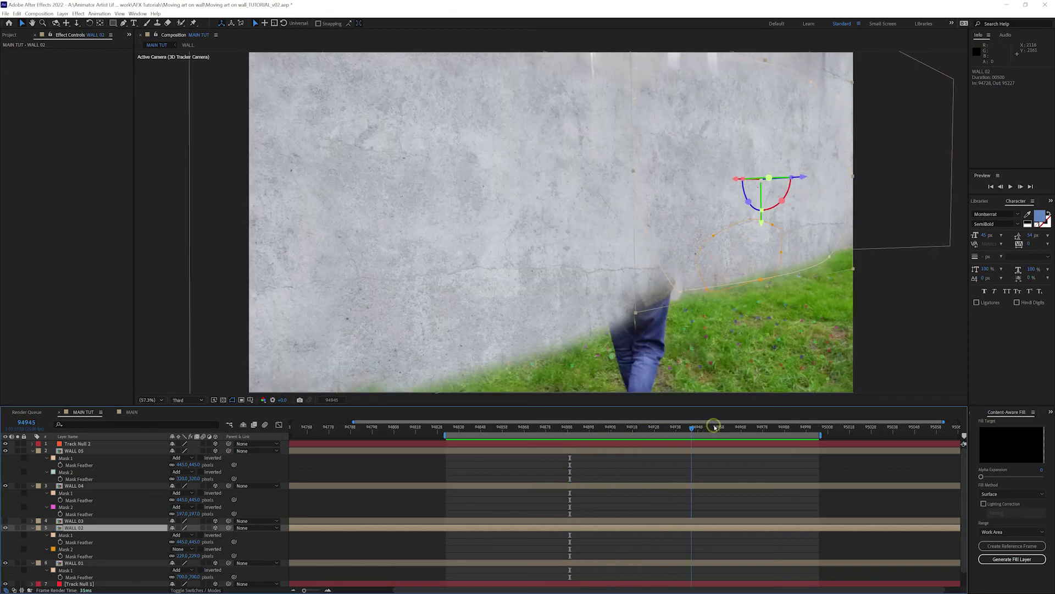
{"action": "left_click", "coordinate": [105, 485]}
{"action": "left_click_drag", "start_coordinate": [722, 428], "coordinate": [733, 427]}
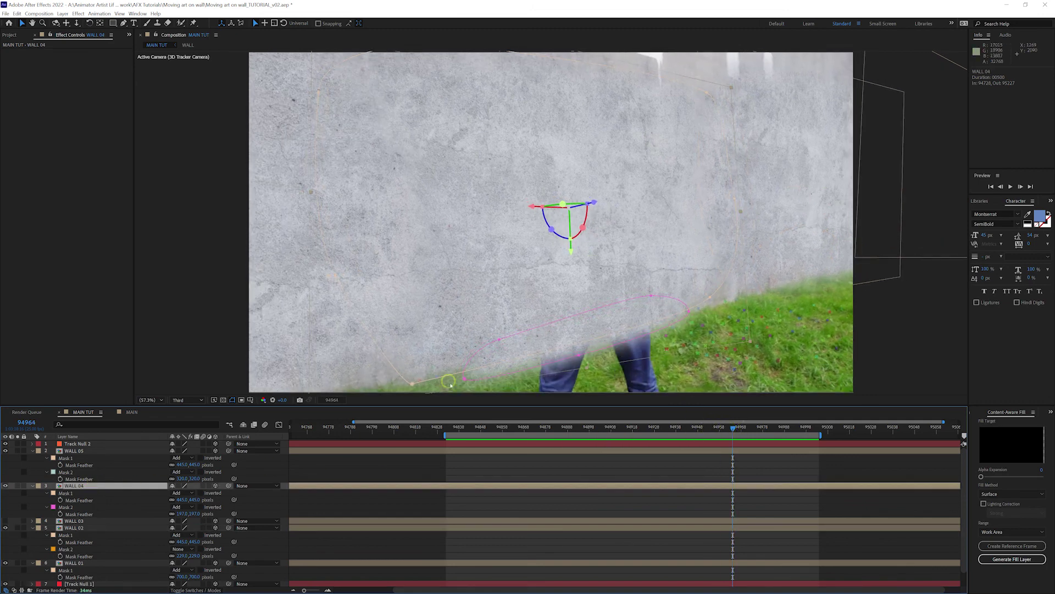
{"action": "left_click", "coordinate": [103, 489]}
{"action": "left_click", "coordinate": [65, 506]}
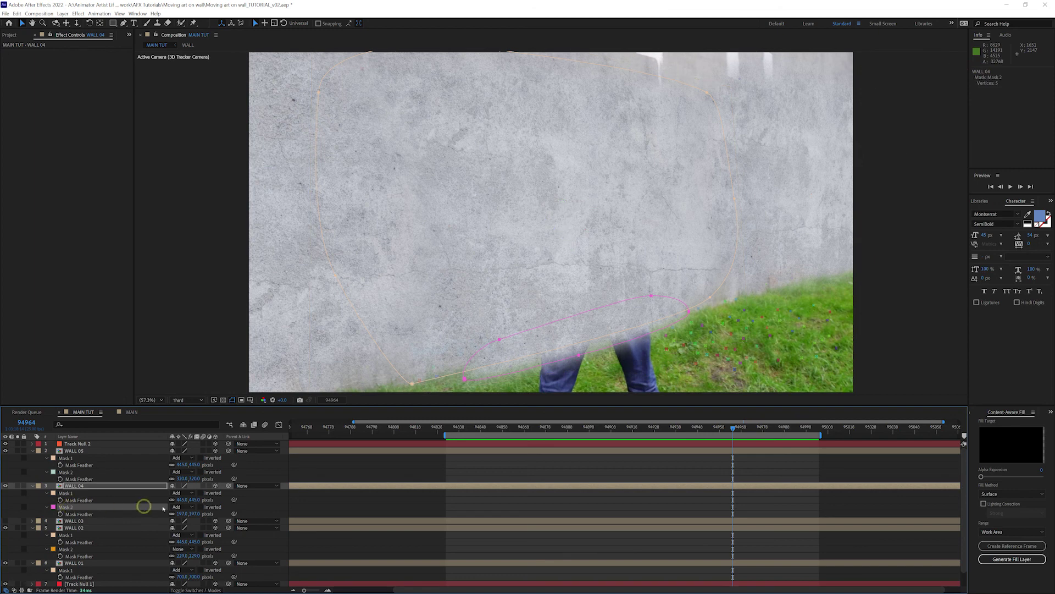
{"action": "left_click", "coordinate": [177, 506]}
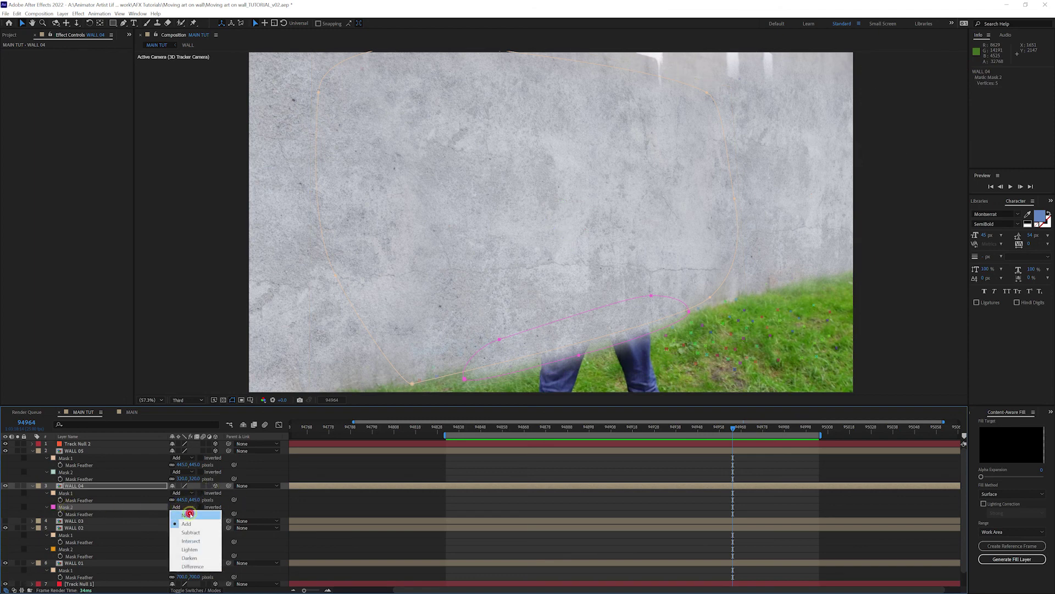
{"action": "left_click", "coordinate": [188, 515]}
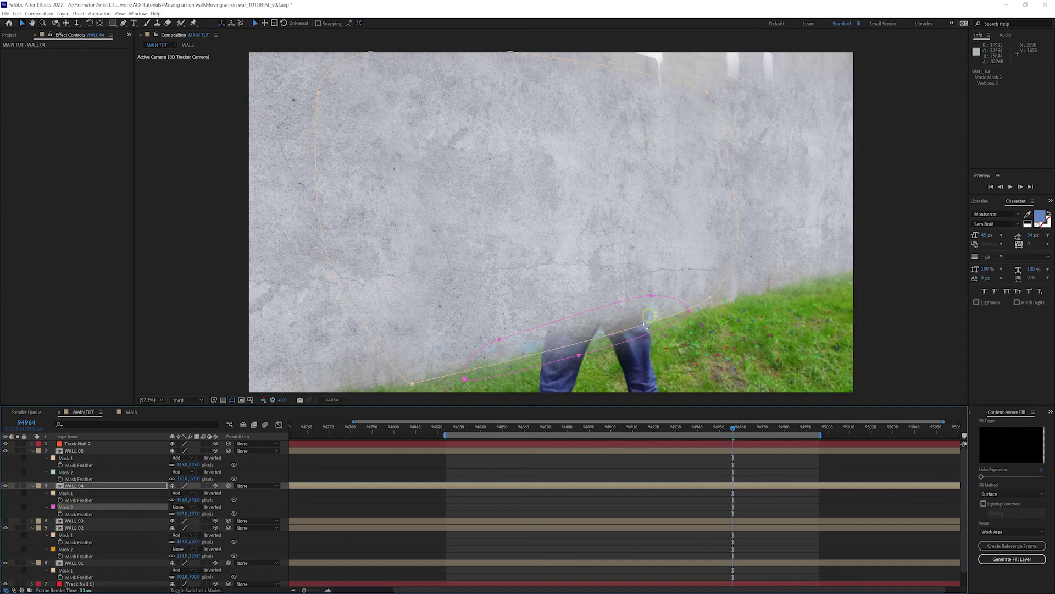
{"action": "left_click", "coordinate": [6, 486]}
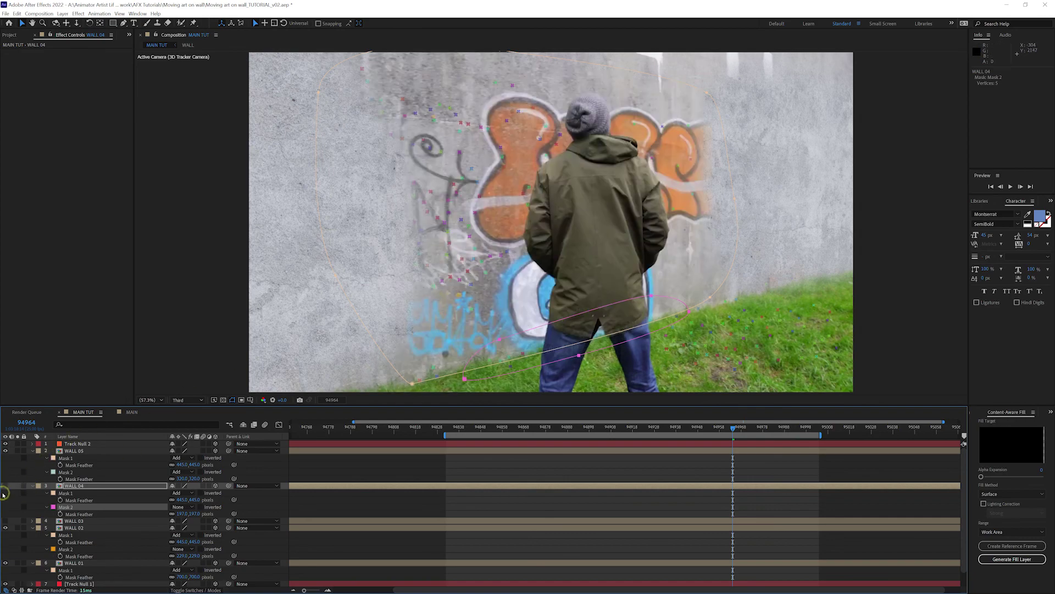
{"action": "left_click", "coordinate": [6, 486]}
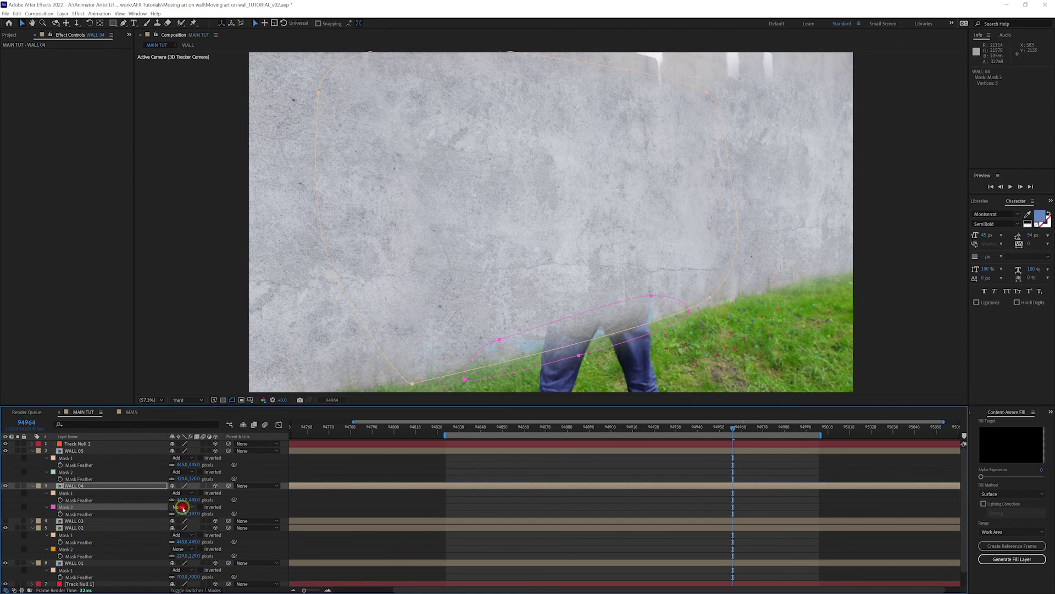
{"action": "left_click", "coordinate": [182, 507]}
{"action": "left_click", "coordinate": [193, 522]}
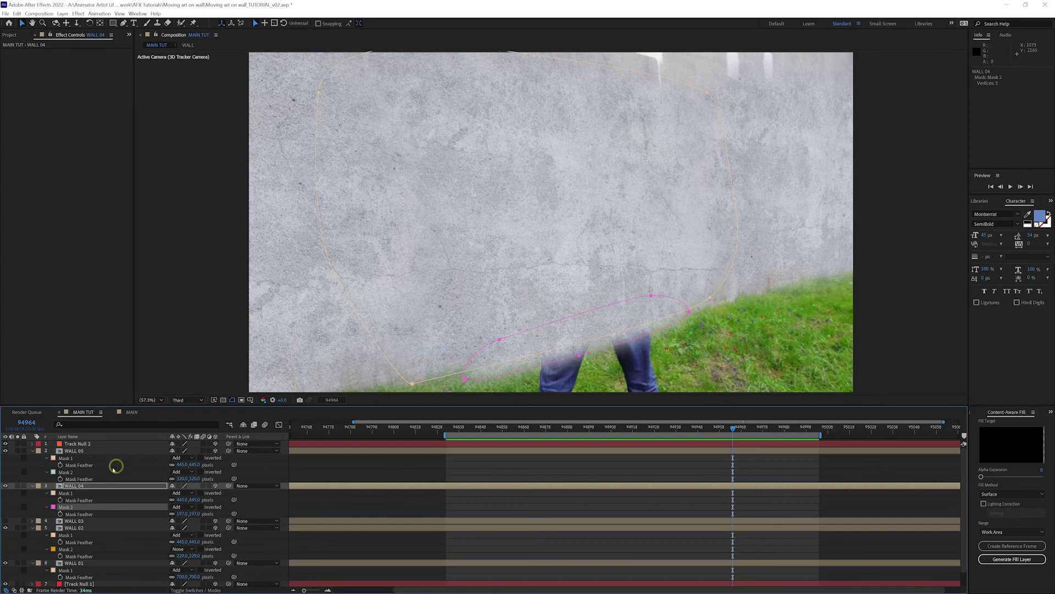
{"action": "left_click", "coordinate": [78, 486]}
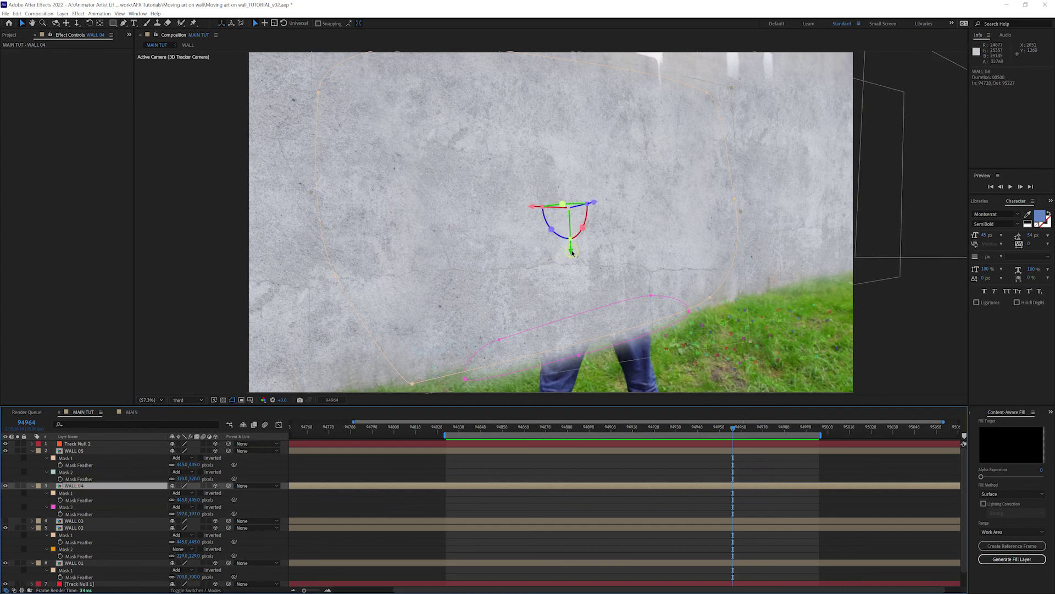
{"action": "left_click_drag", "start_coordinate": [572, 251], "coordinate": [572, 303]}
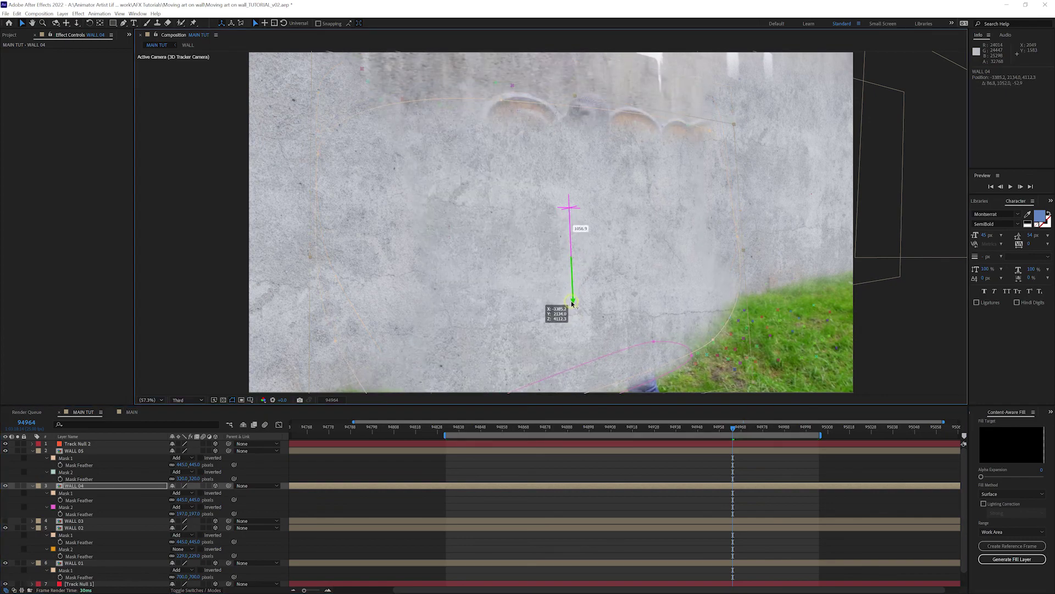
{"action": "key", "text": "ctrl+z"}
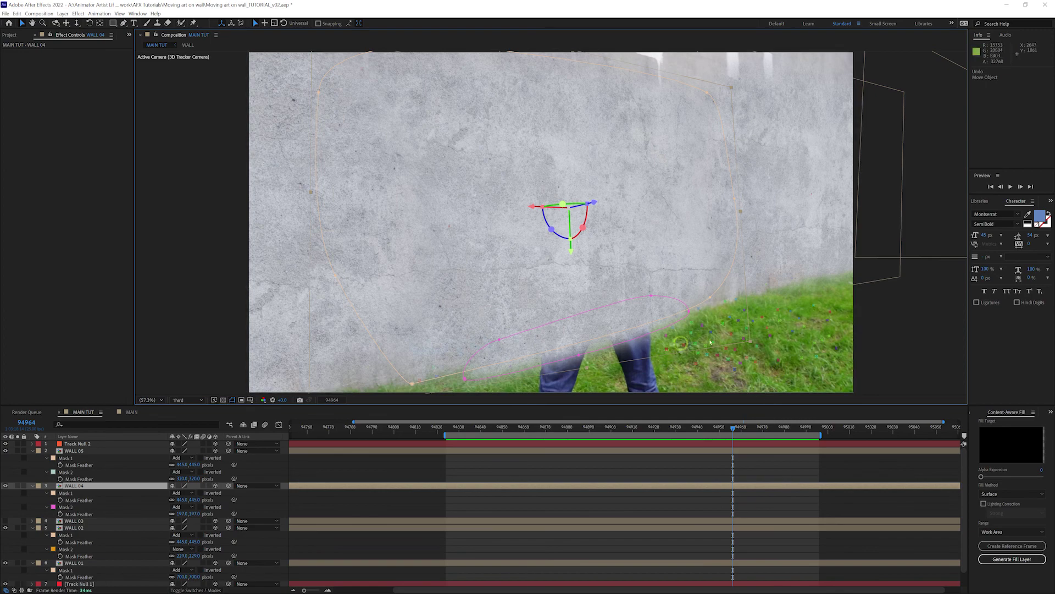
{"action": "left_click_drag", "start_coordinate": [742, 429], "coordinate": [834, 433]}
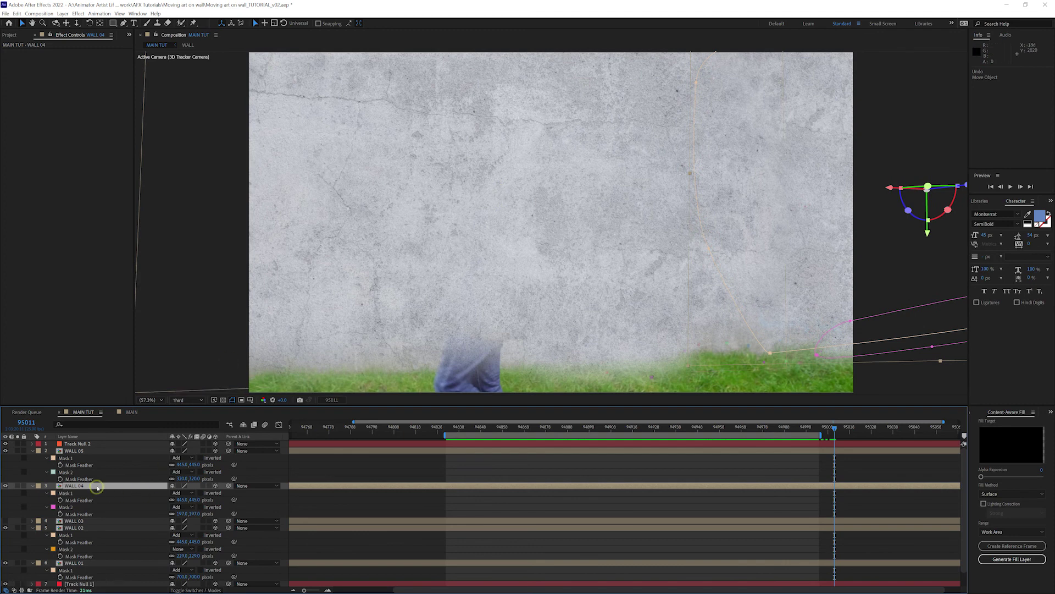
Switch WALL 05's Mask 2 from Add to None, comparing against the original footage
{"action": "left_click", "coordinate": [77, 451]}
{"action": "left_click", "coordinate": [66, 471]}
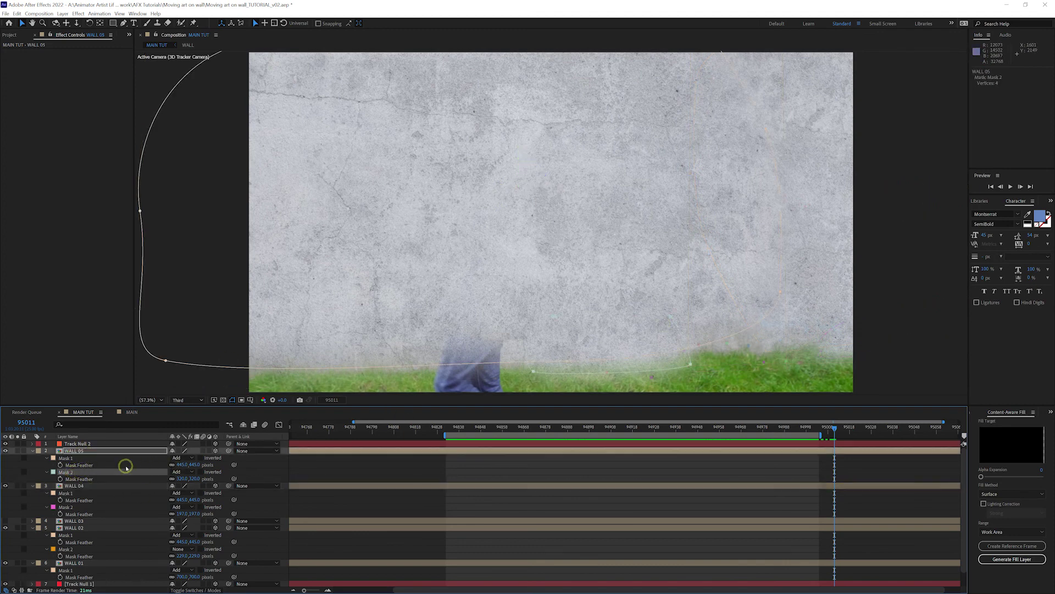
{"action": "left_click", "coordinate": [5, 451]}
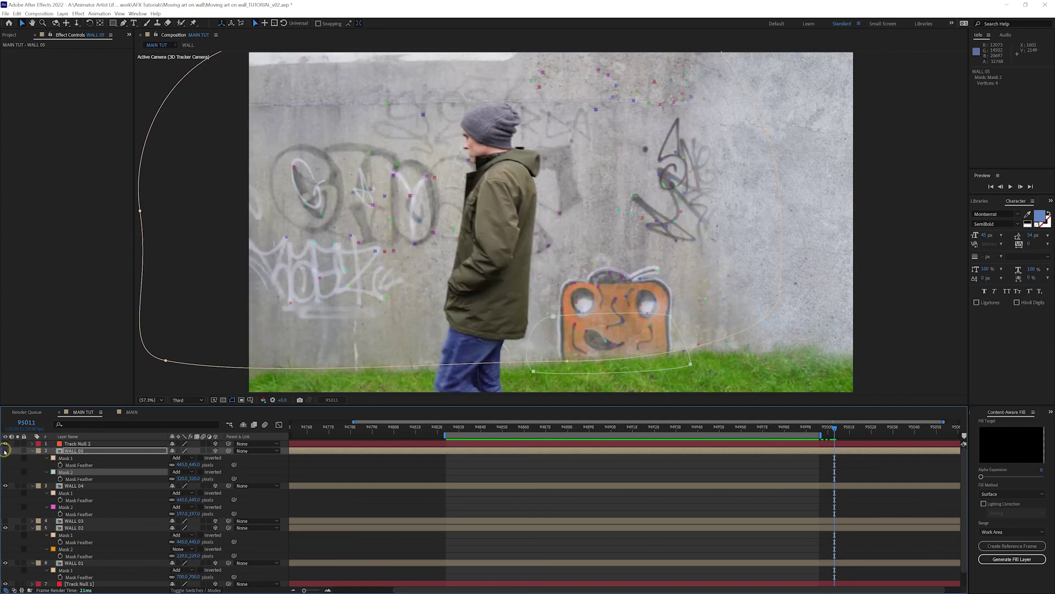
{"action": "left_click", "coordinate": [6, 451]}
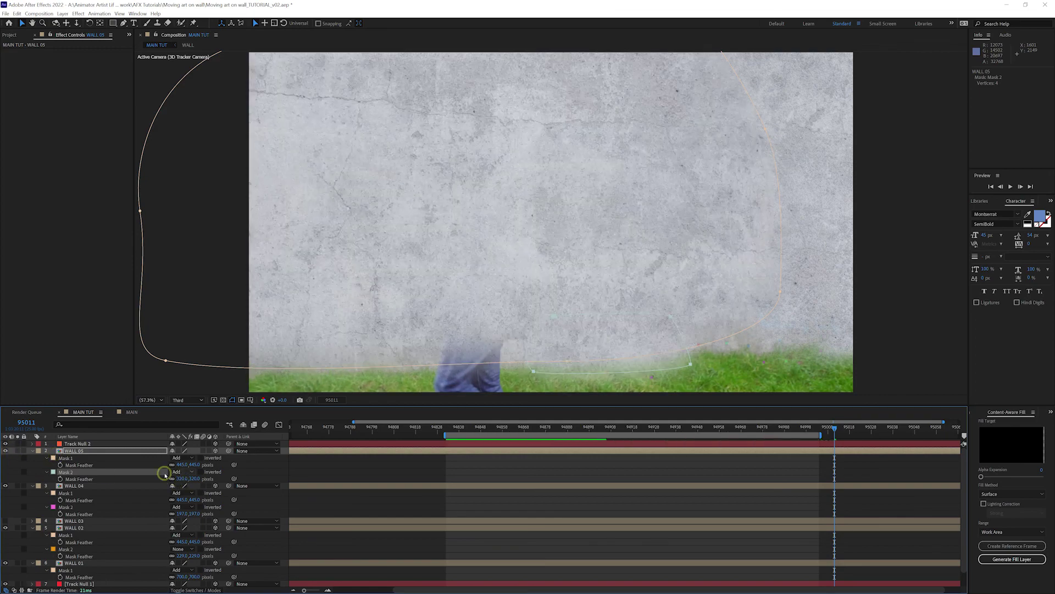
{"action": "left_click", "coordinate": [189, 474]}
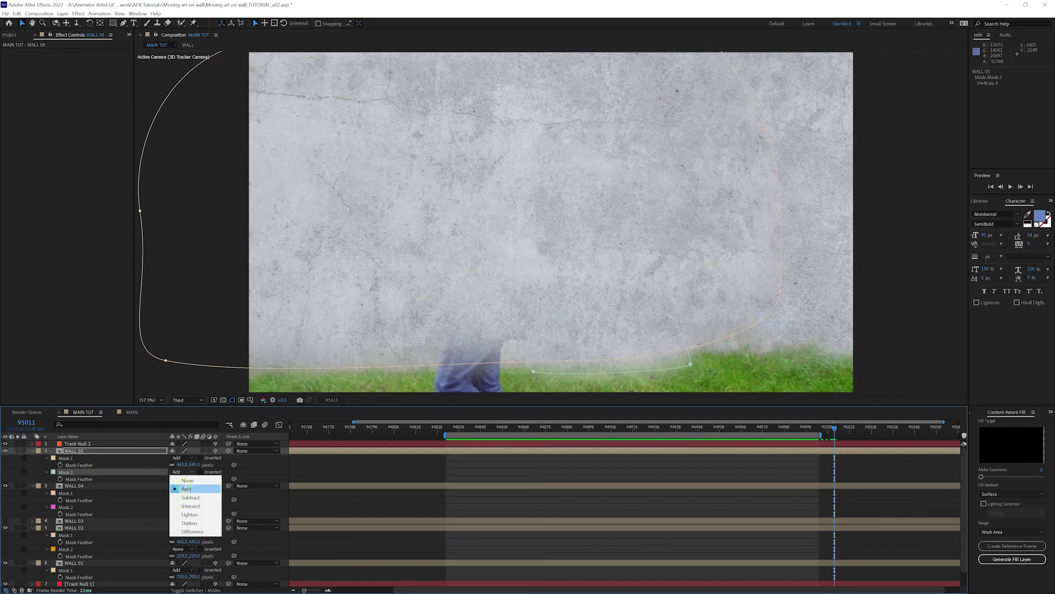
{"action": "left_click", "coordinate": [183, 482]}
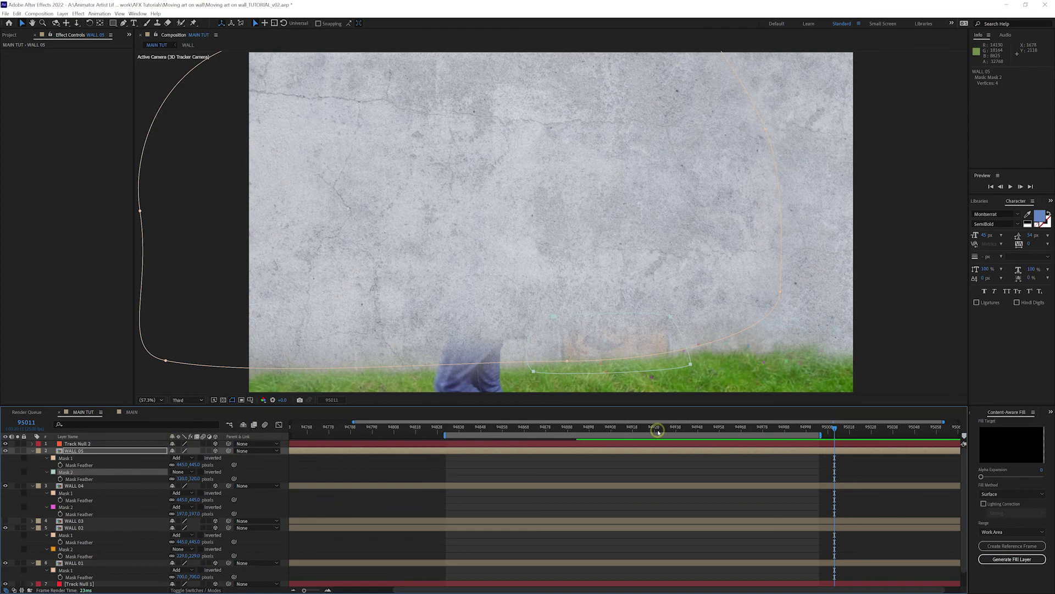
{"action": "mouse_move", "coordinate": [658, 432]}
{"action": "left_mouse_down"}
{"action": "mouse_move", "coordinate": [500, 434]}
{"action": "mouse_move", "coordinate": [776, 432]}
{"action": "left_mouse_up"}
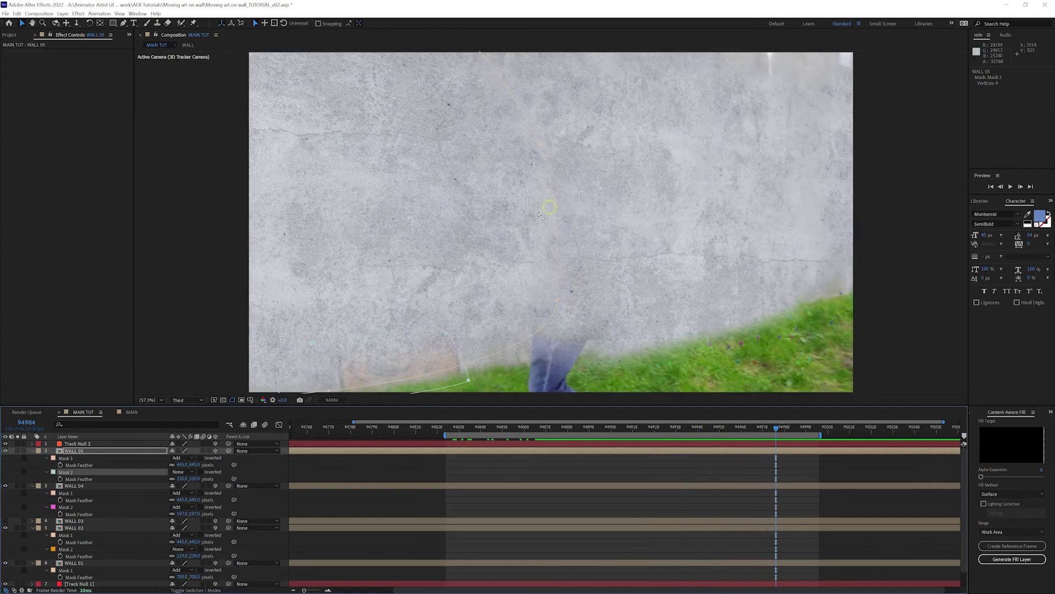